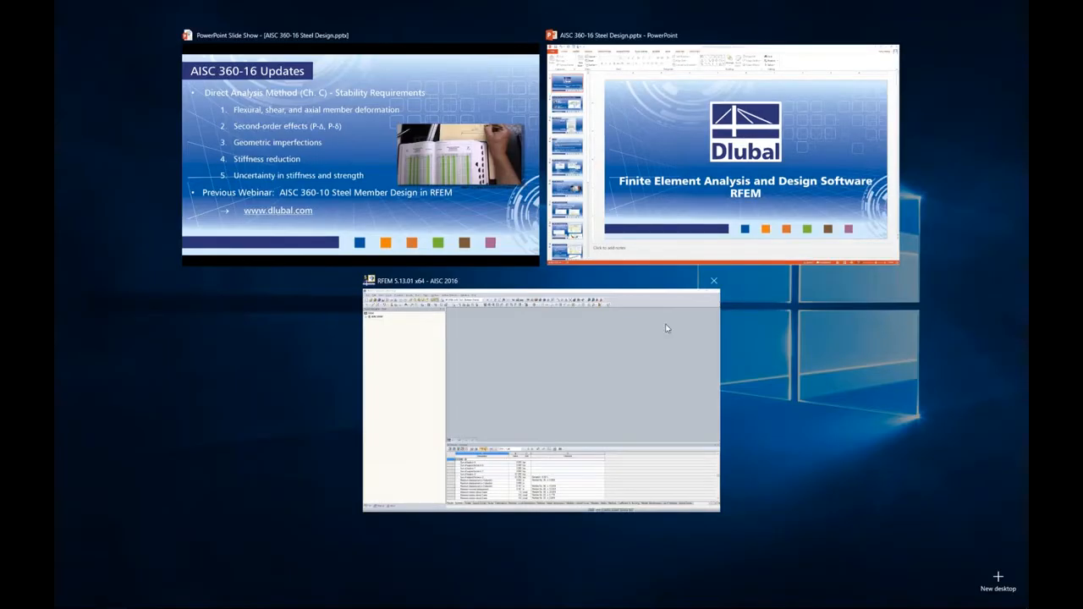
- Switch to RFEM and create the 3D model AISC Webinar5 with standard ASCE 7-16 and automatically created load combinations
click(615, 385)
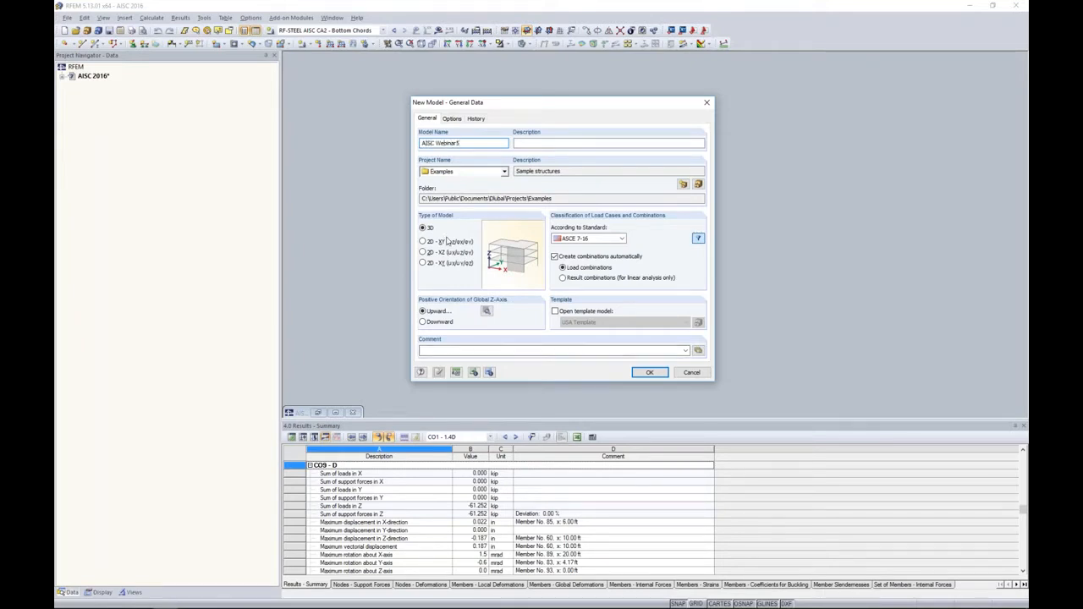
click(622, 239)
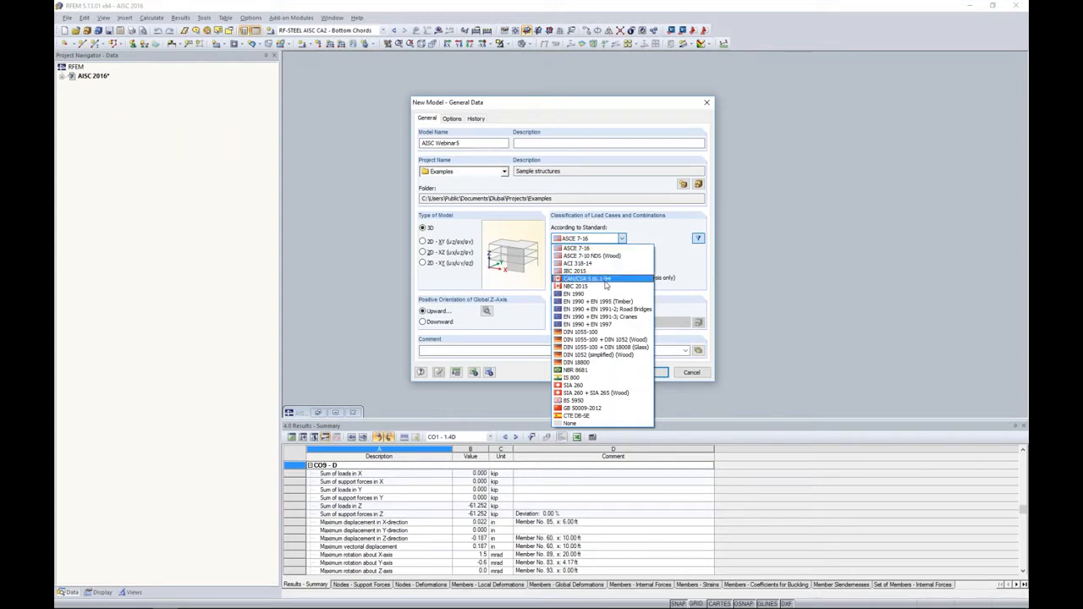
click(675, 270)
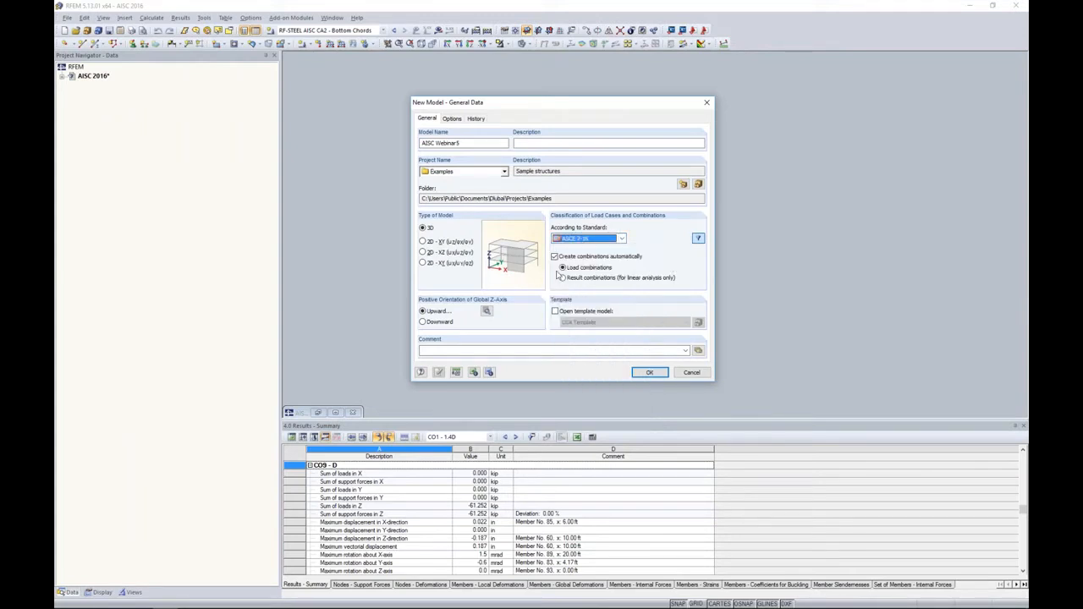
click(556, 257)
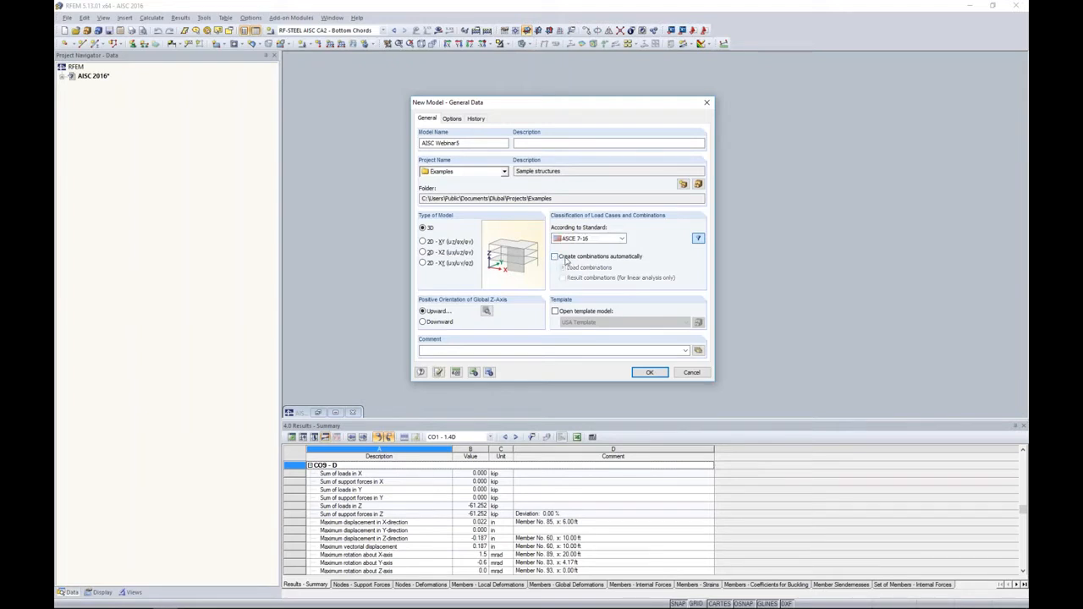
click(555, 257)
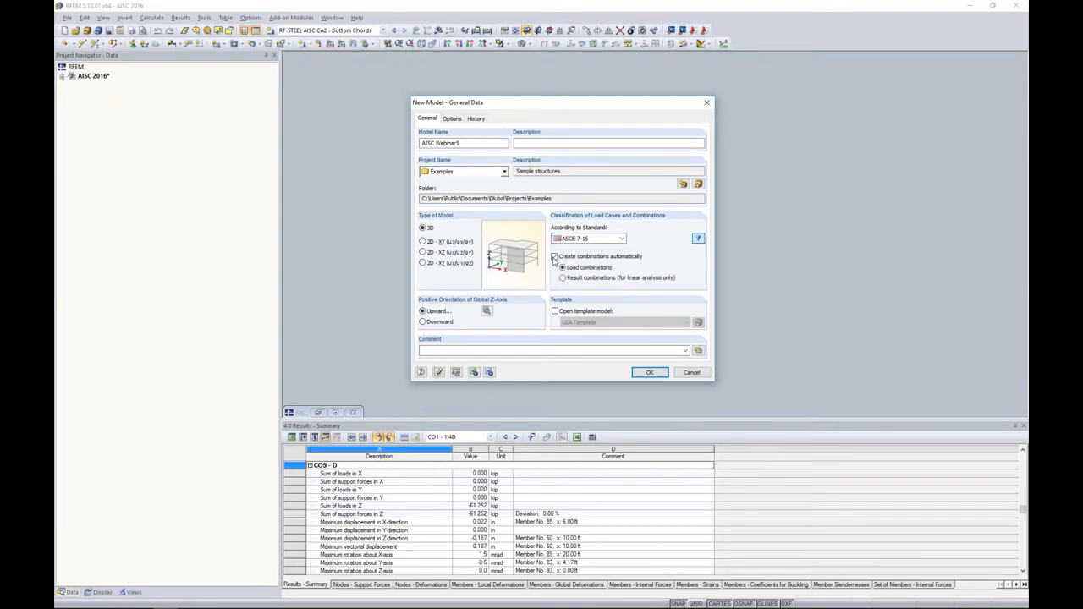
click(649, 372)
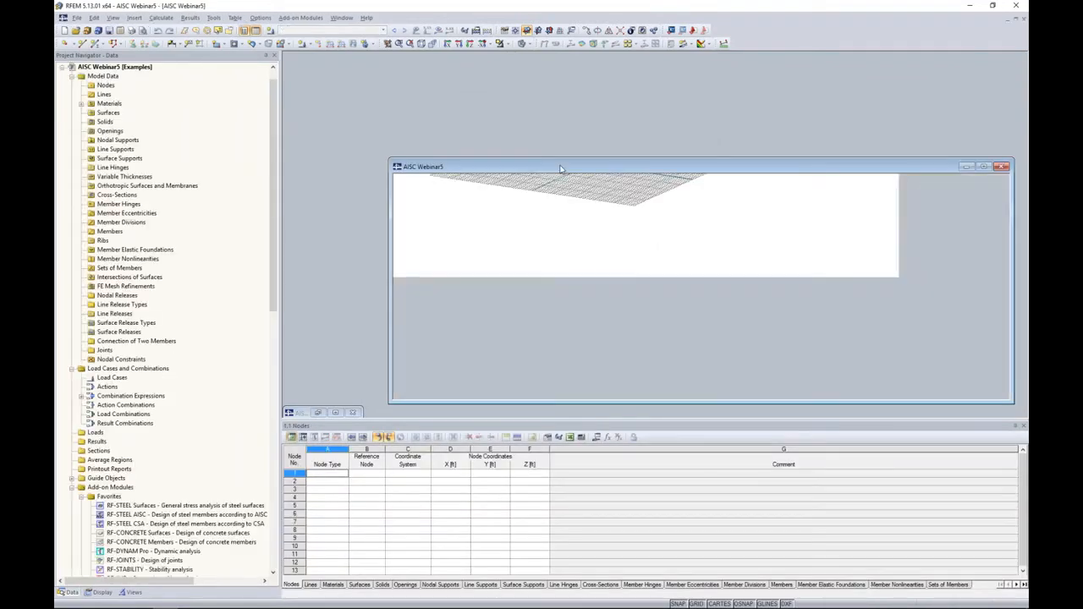
- Examine the new model's empty workspace, its model data, load case and add-on module entries, and the display settings
scroll(542, 235, up, 3)
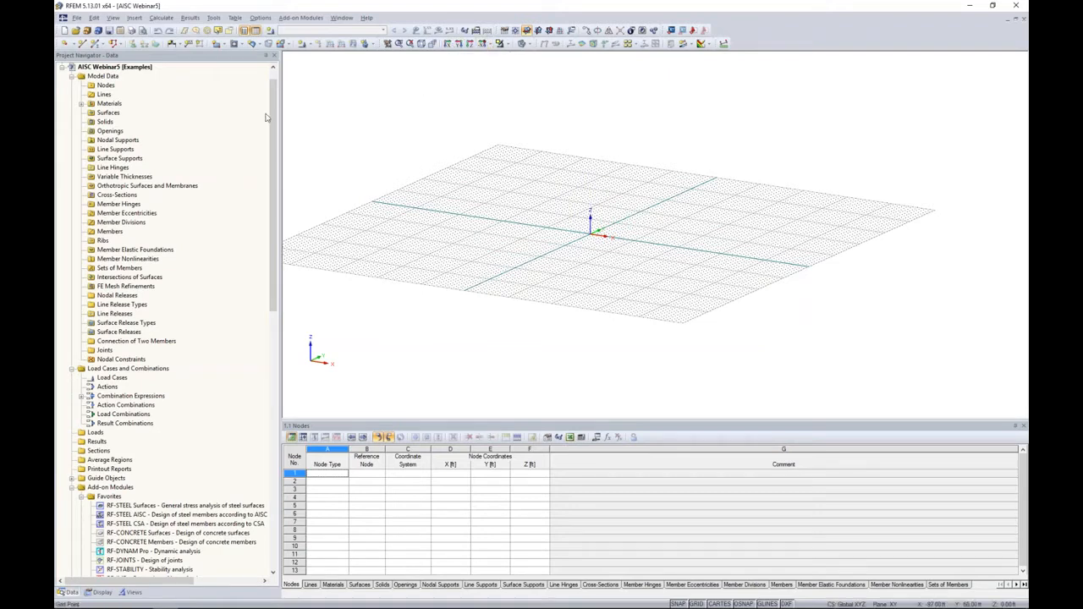
scroll(175, 250, up, 1)
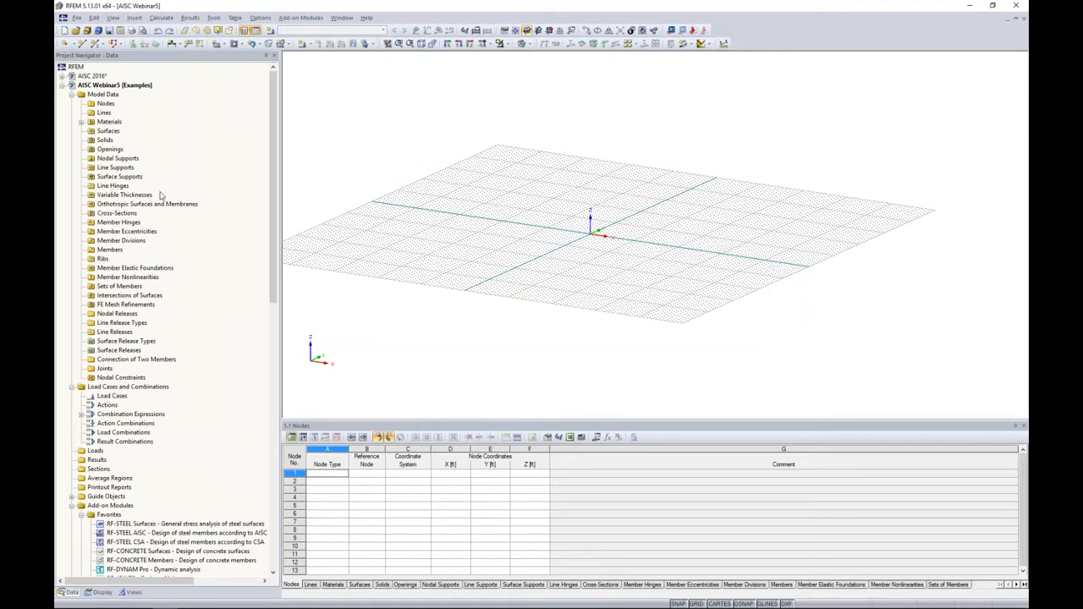
scroll(144, 222, down, 10)
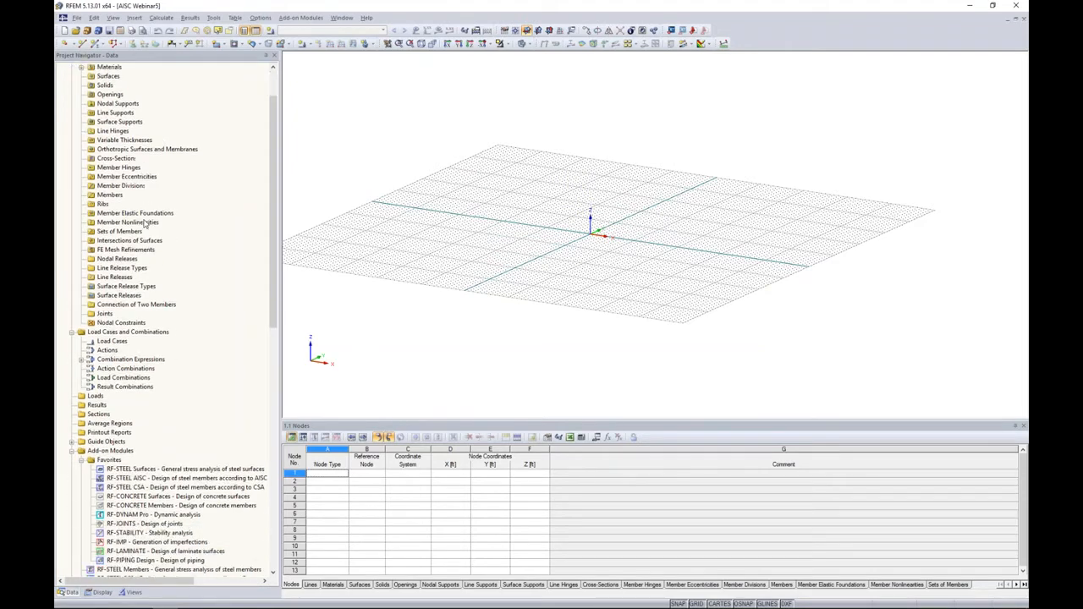
scroll(145, 222, down, 3)
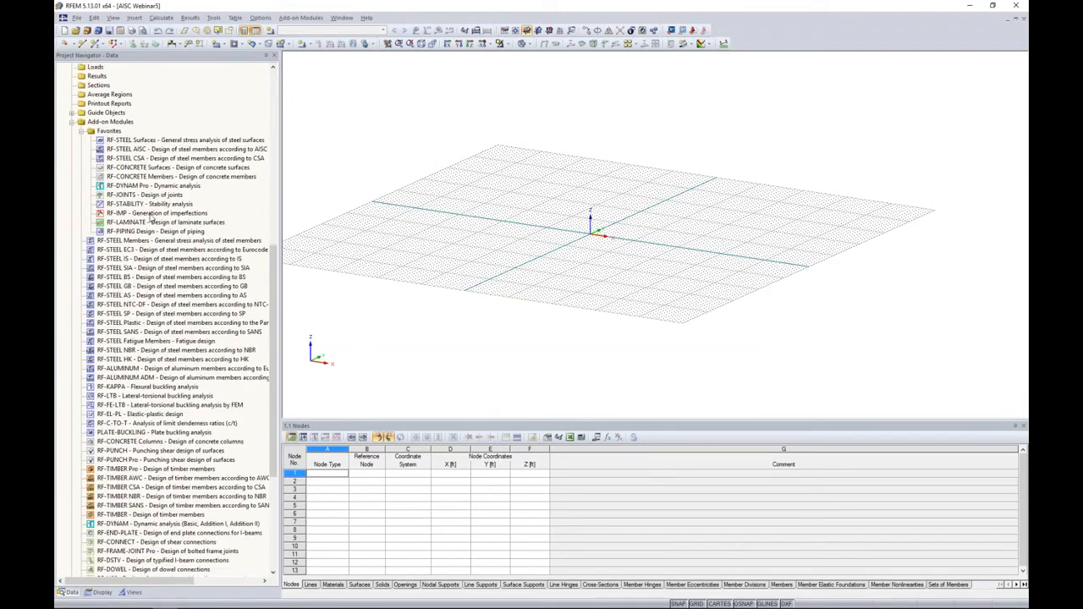
scroll(163, 229, down, 3)
scroll(163, 229, up, 13)
mouse_move(91, 599)
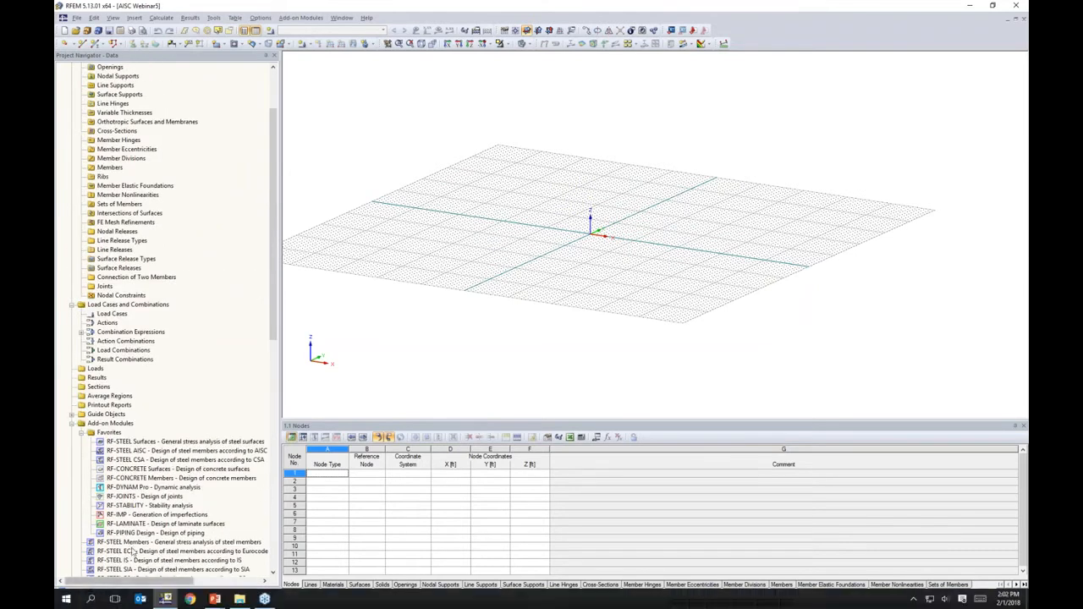
click(102, 592)
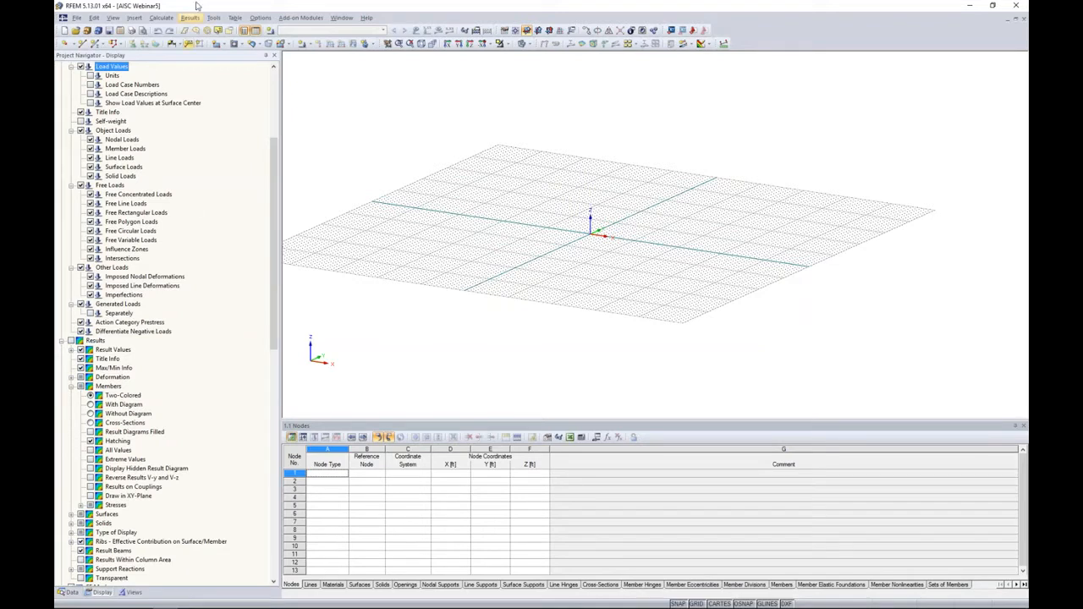
click(71, 593)
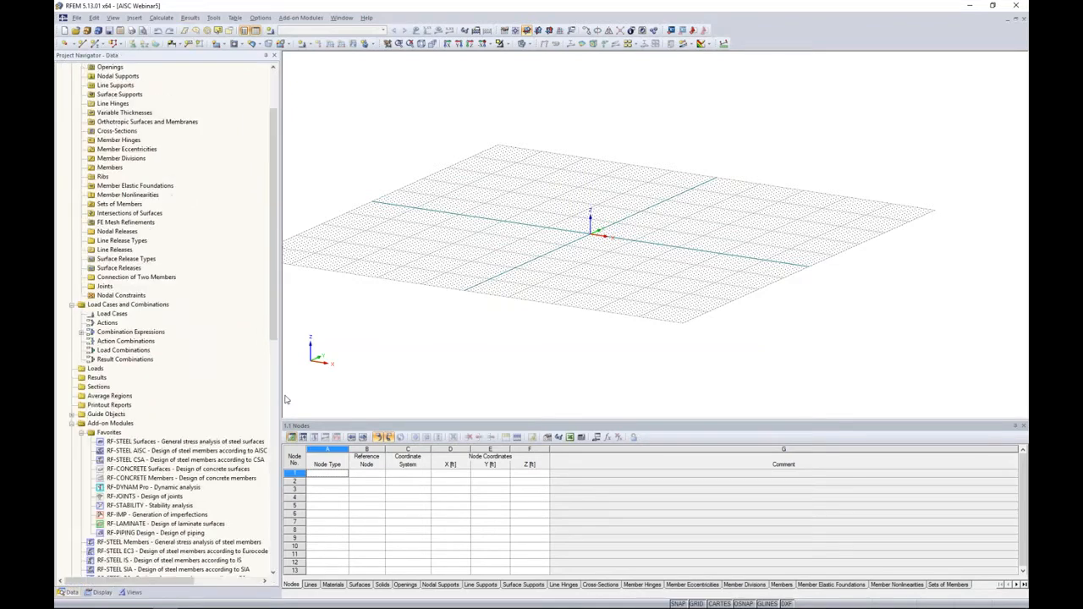
middle_drag(594, 257, 570, 268)
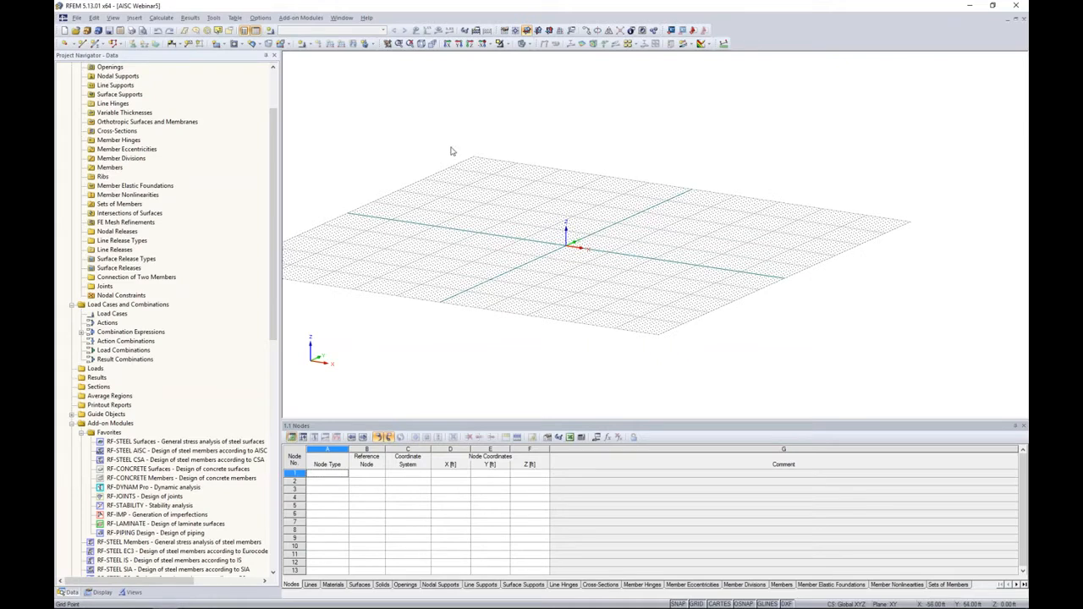
drag(271, 181, 274, 116)
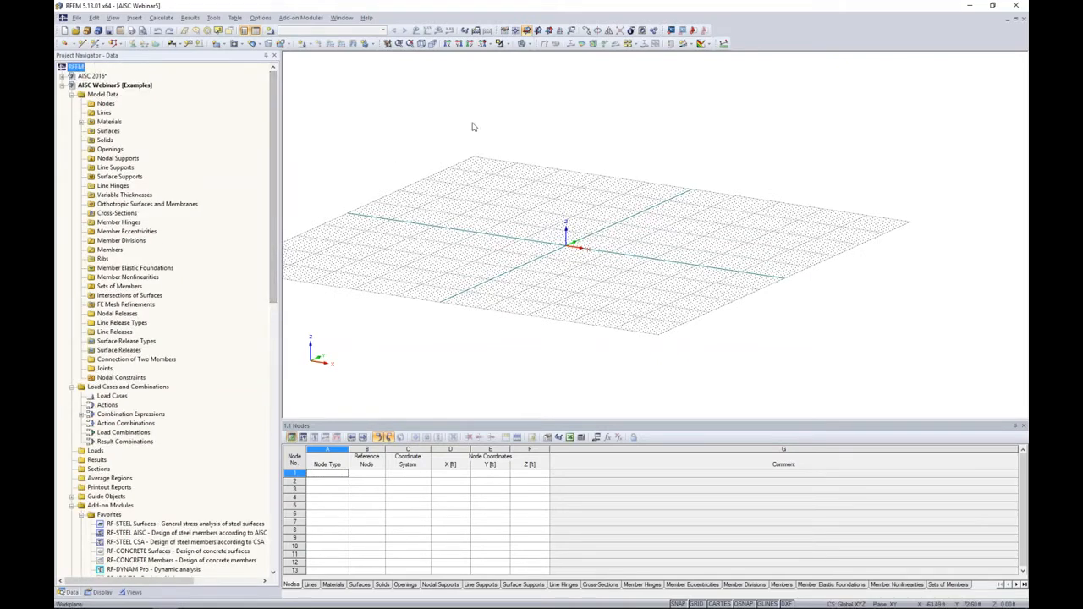
- Open the 2D truss generator for member models
click(213, 18)
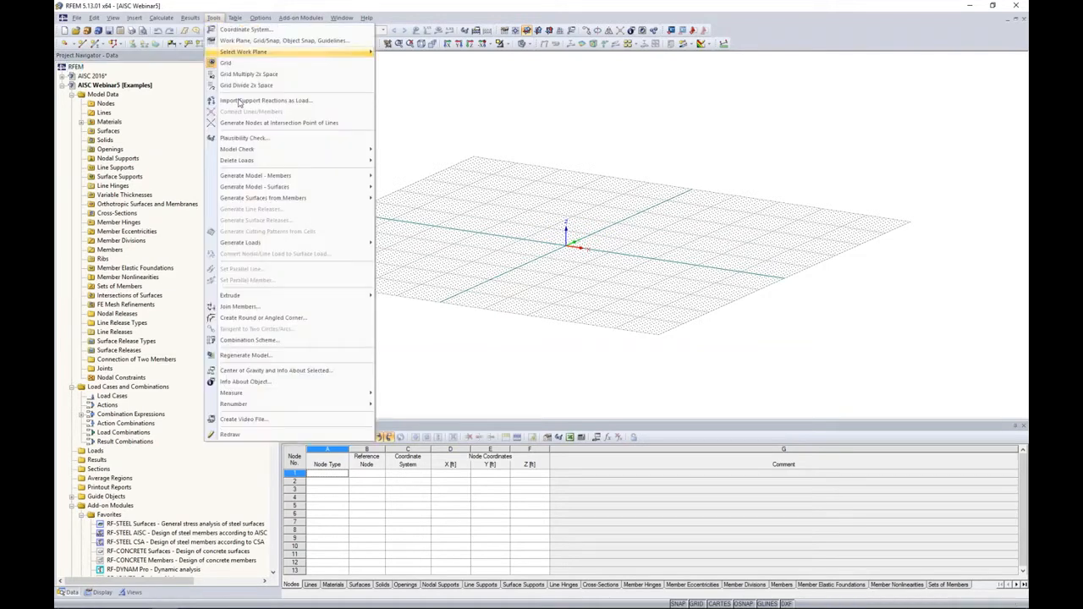
mouse_move(255, 176)
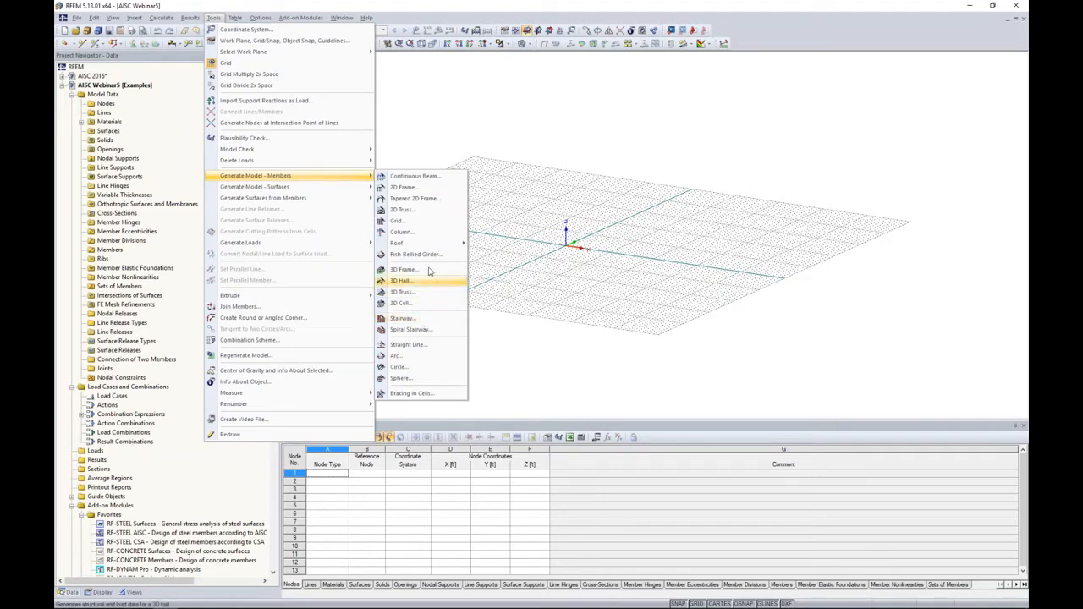
click(403, 209)
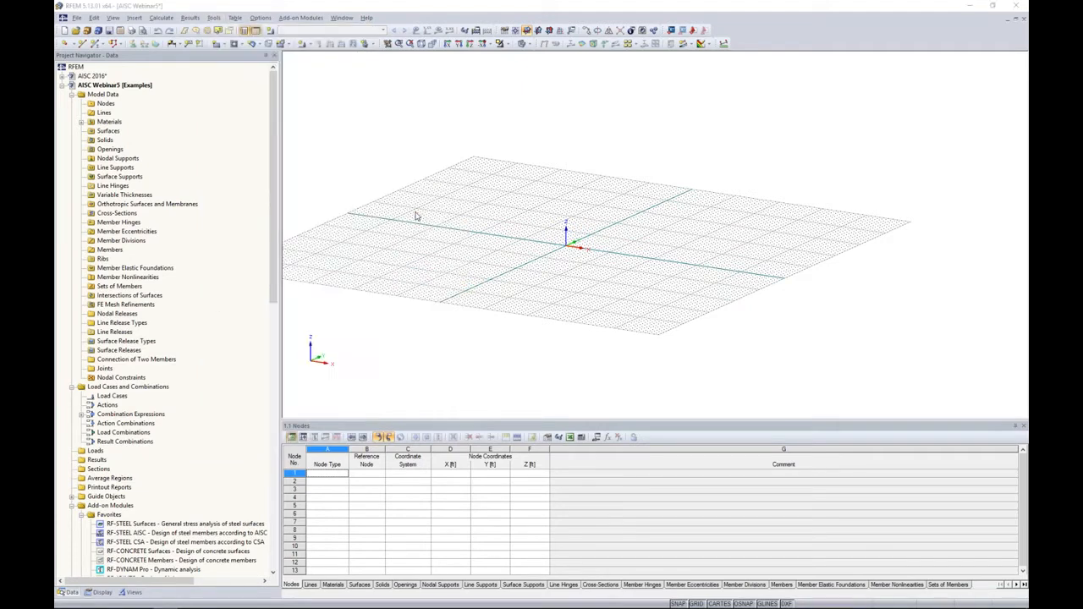
drag(519, 167, 532, 123)
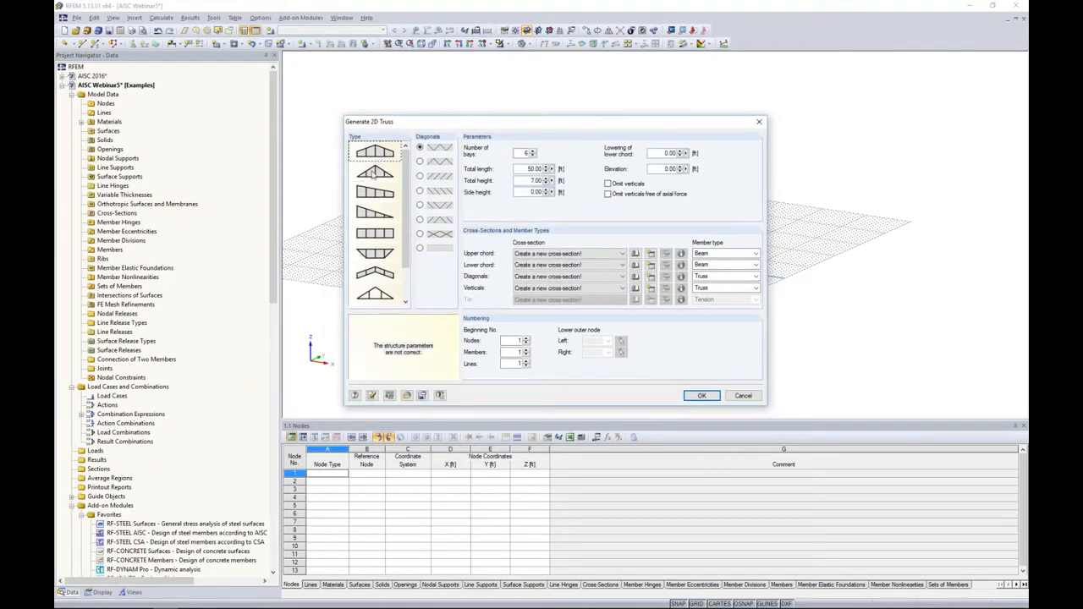
- Preview several truss types and diagonal arrangements in the 2D truss generator
click(375, 193)
click(375, 233)
click(377, 255)
click(376, 274)
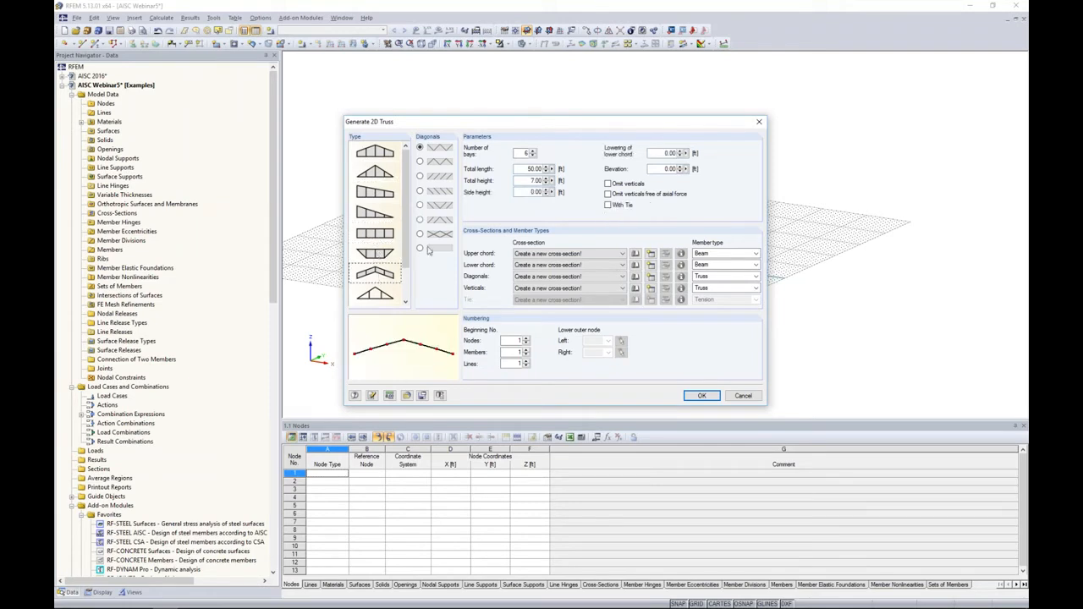
click(420, 161)
click(419, 177)
click(419, 191)
click(376, 152)
click(421, 162)
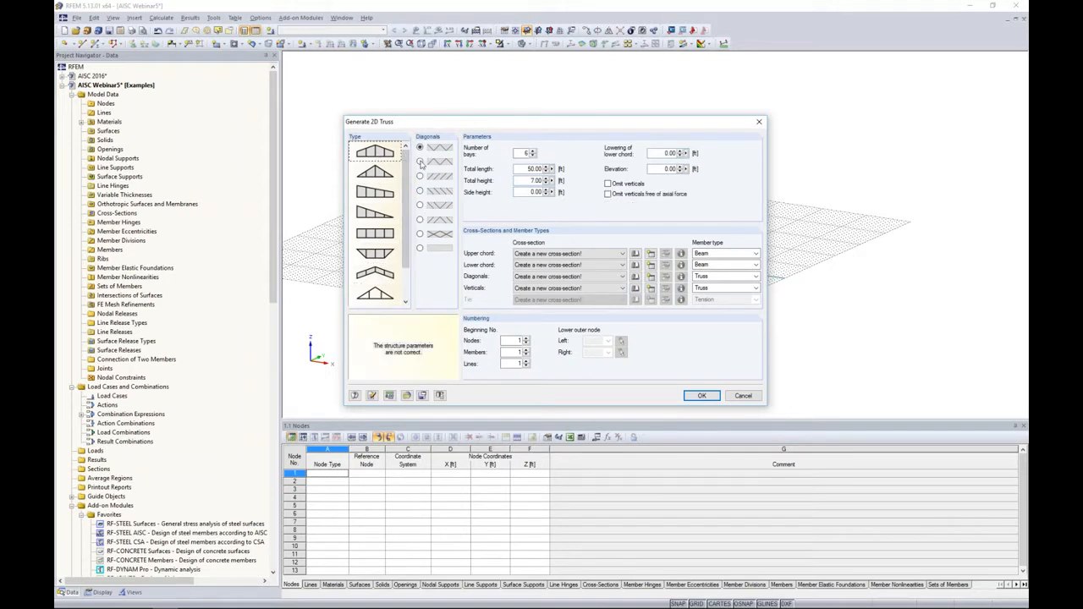
- Choose the triangular second truss type with the first diagonal pattern, a total length of 50 ft and total height of 7 ft
click(389, 171)
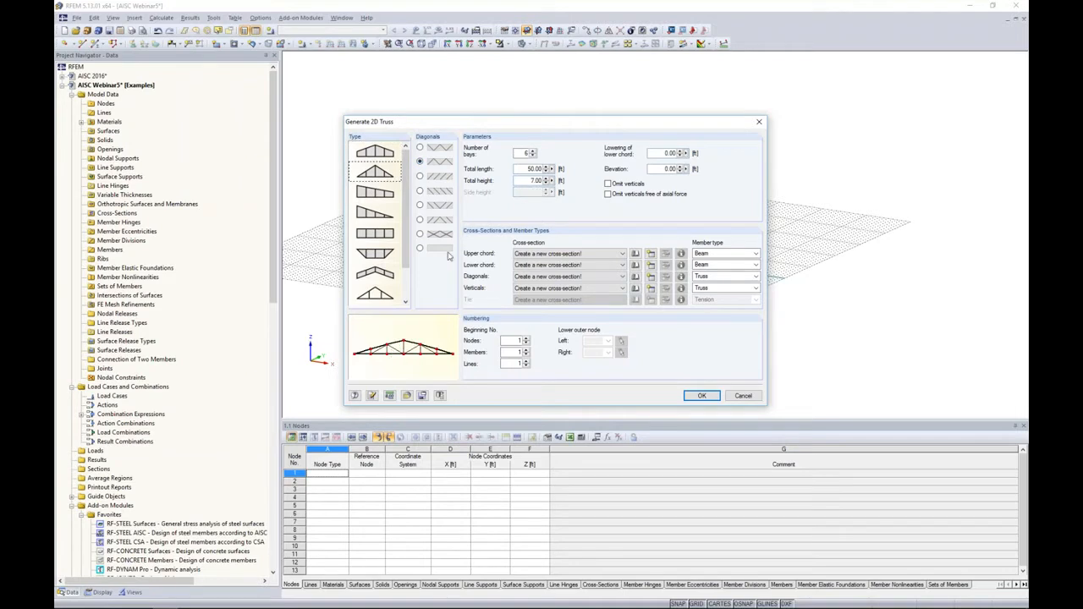
click(420, 148)
drag(517, 154, 548, 156)
double_click(523, 169)
text(50)
double_click(535, 180)
text(7)
- Try a 10 ft lowering of the lower chord and a 5 ft elevation, resetting each to 0
click(658, 153)
double_click(660, 153)
text(10)
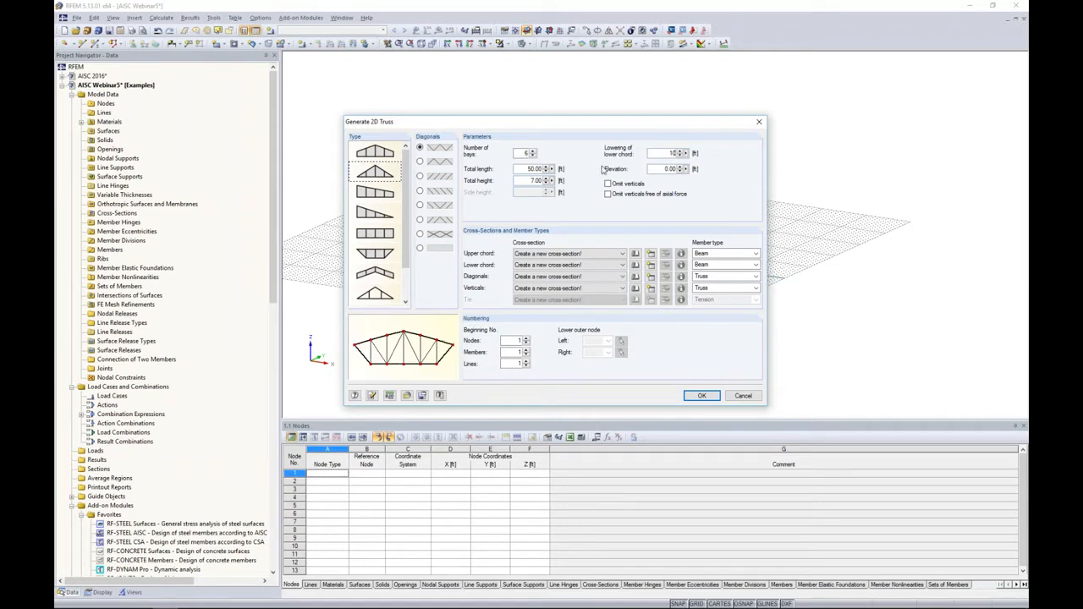
double_click(673, 153)
text(0)
key(Tab)
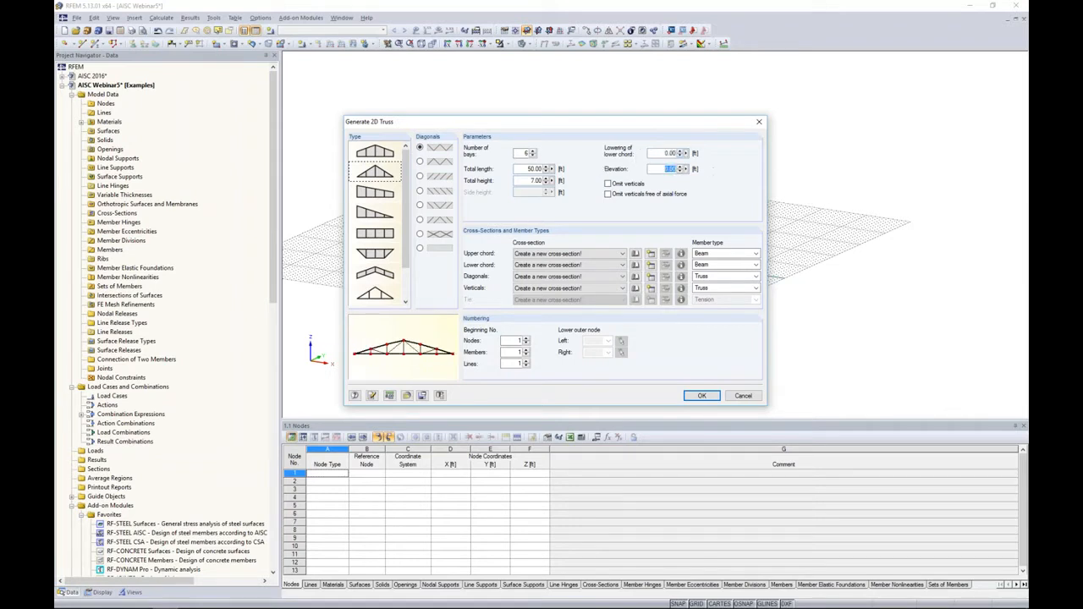
text(5)
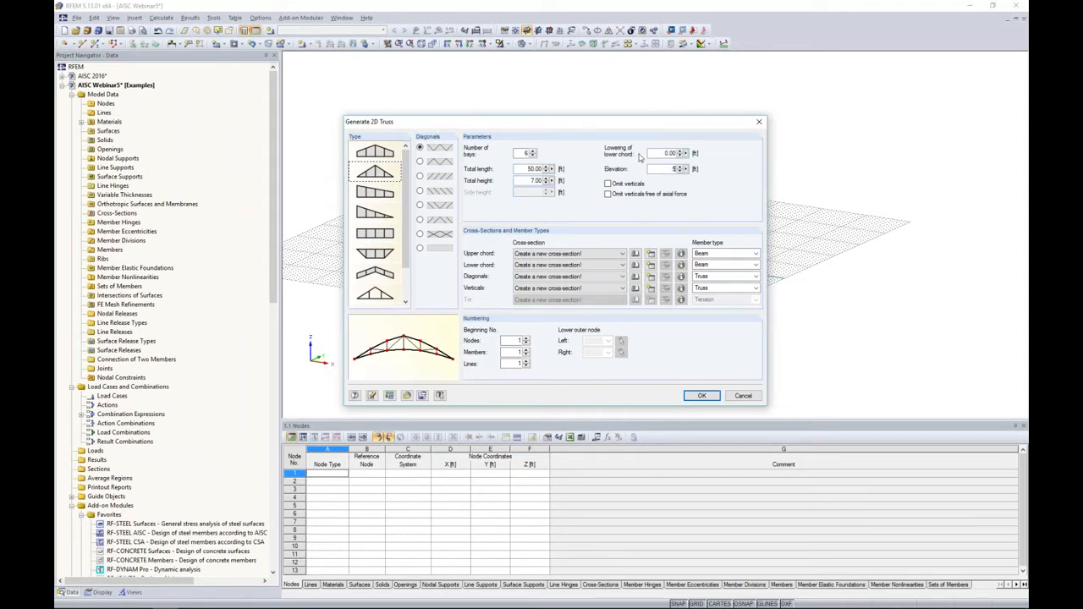
text(0)
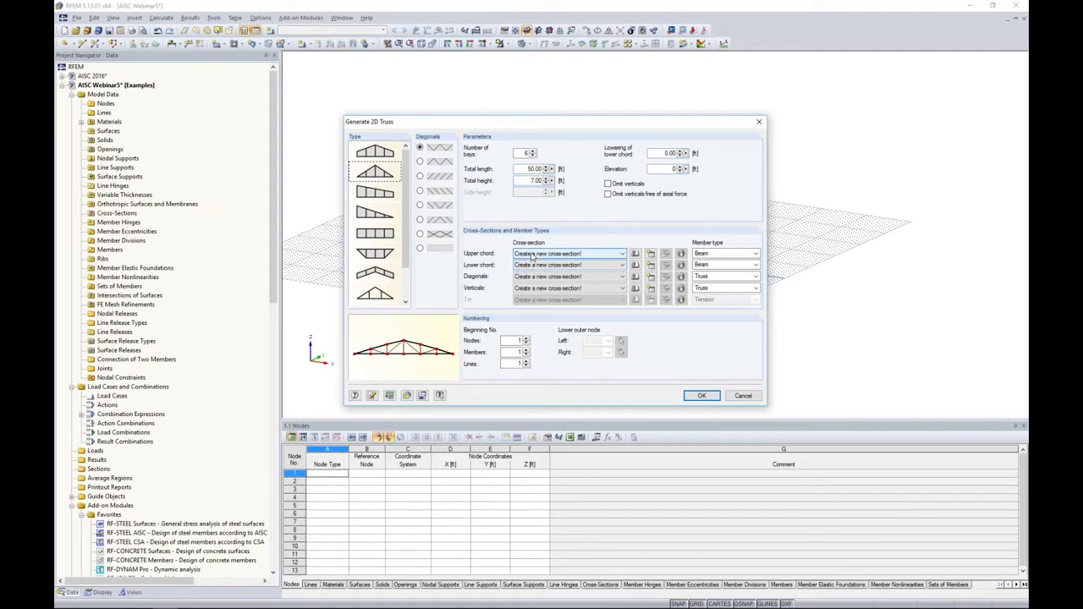
- Open the rolled square and rectangular hollow sections in the cross-section library for the truss's upper chord
click(635, 255)
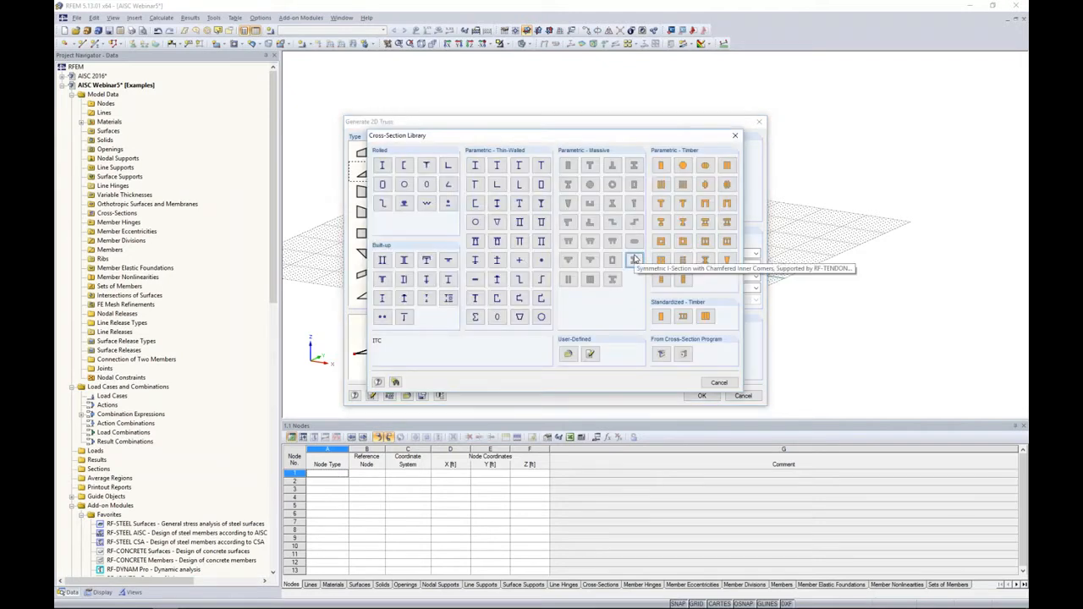
click(449, 260)
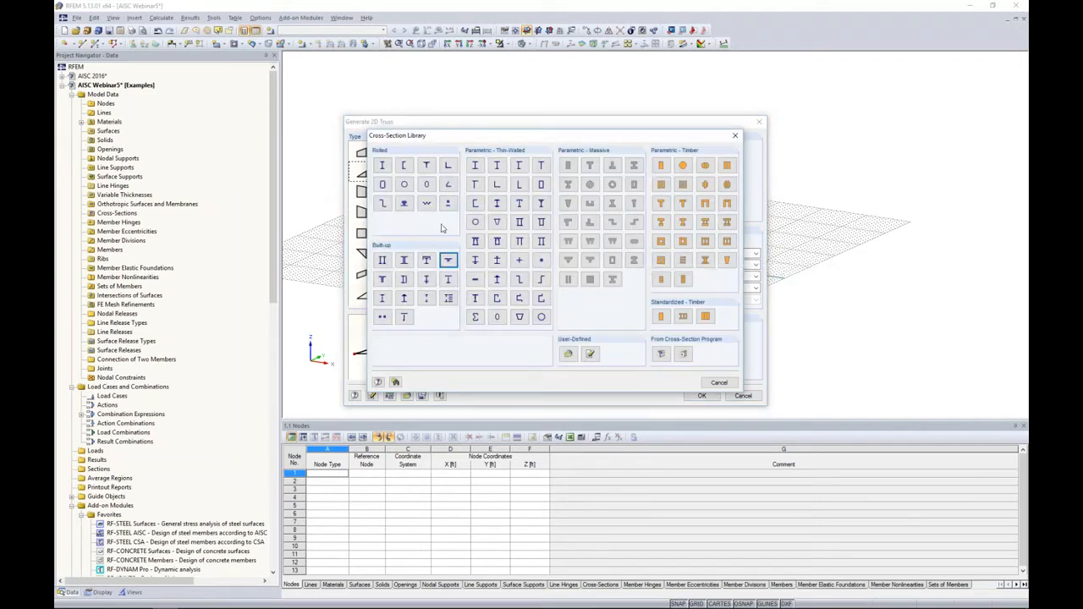
click(383, 185)
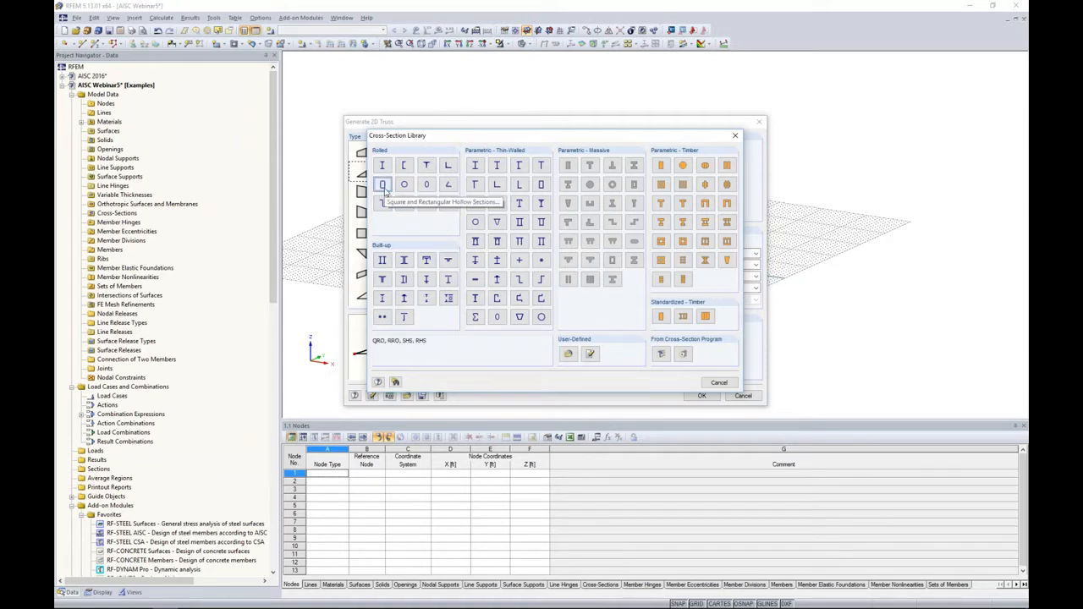
double_click(382, 185)
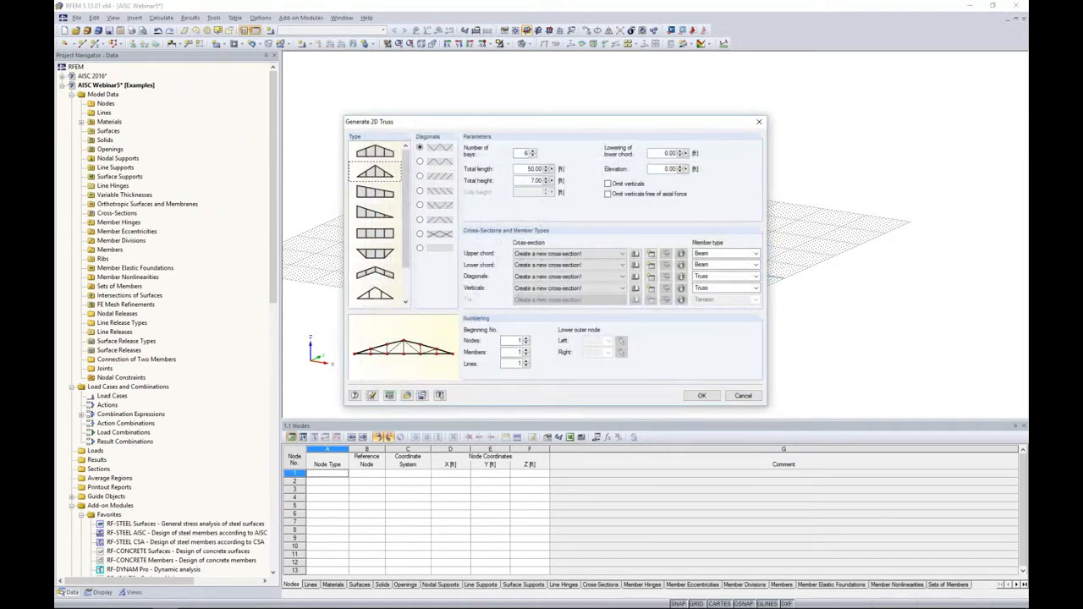
- Turn off the favorites group filter, filter the hollow sections by AISC and AISC 15, and browse the Sqr HSS sizes
click(314, 387)
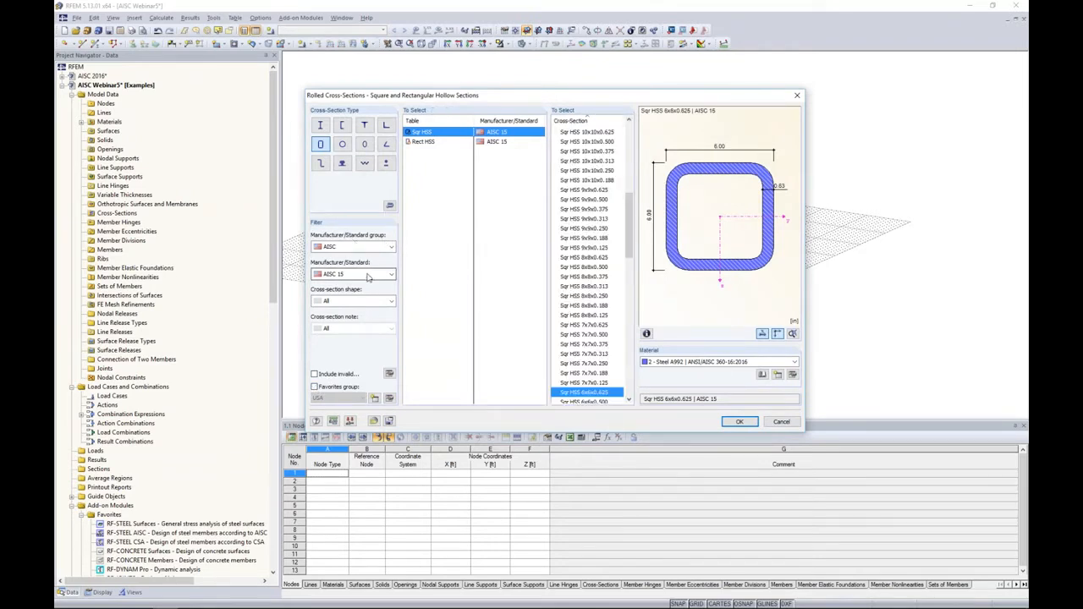
click(375, 248)
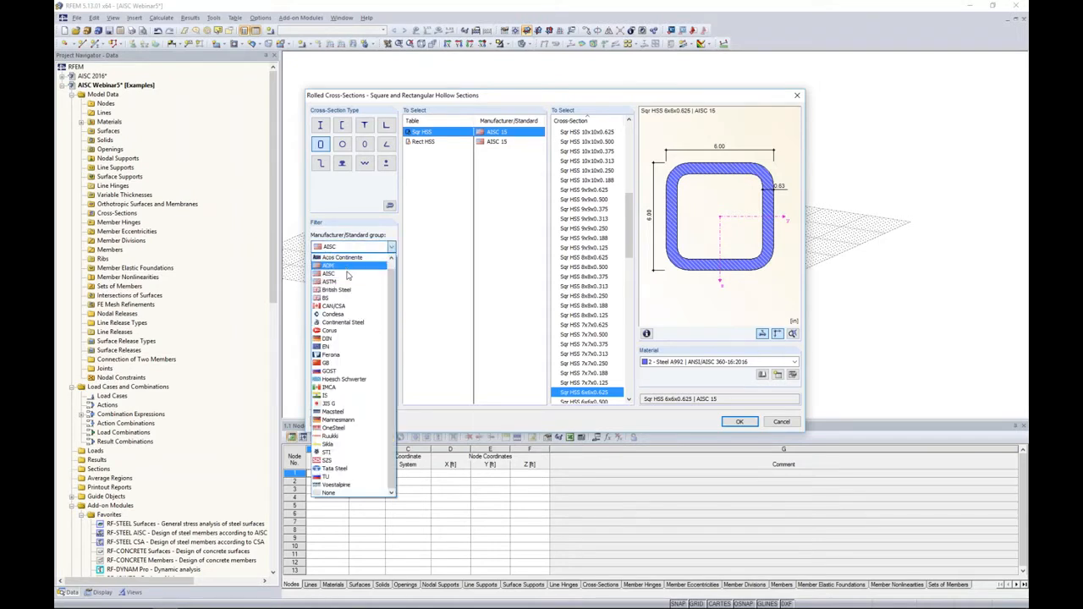
click(347, 273)
click(347, 275)
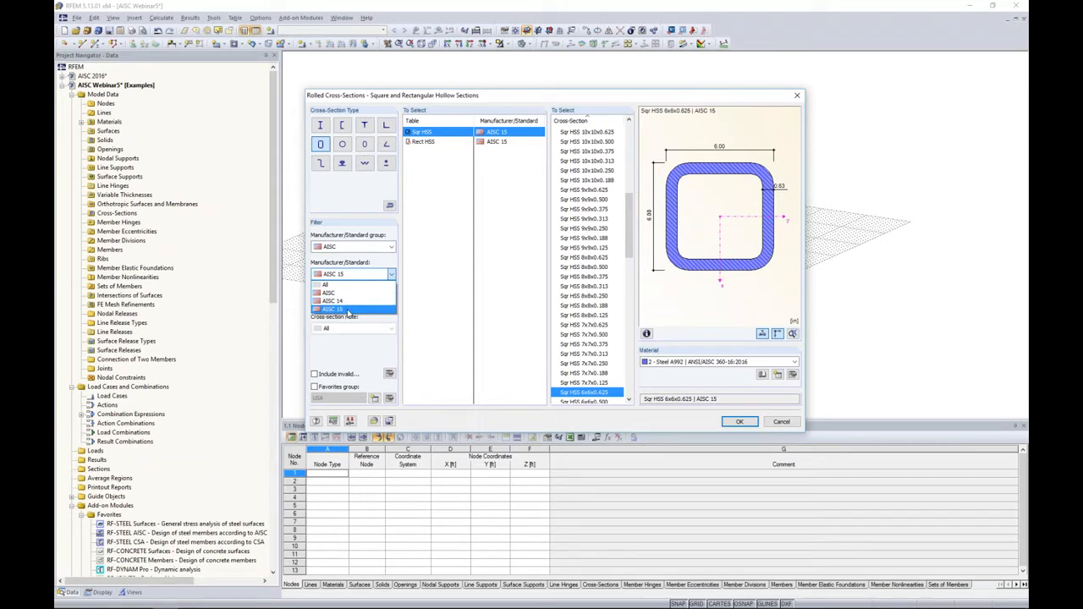
click(345, 311)
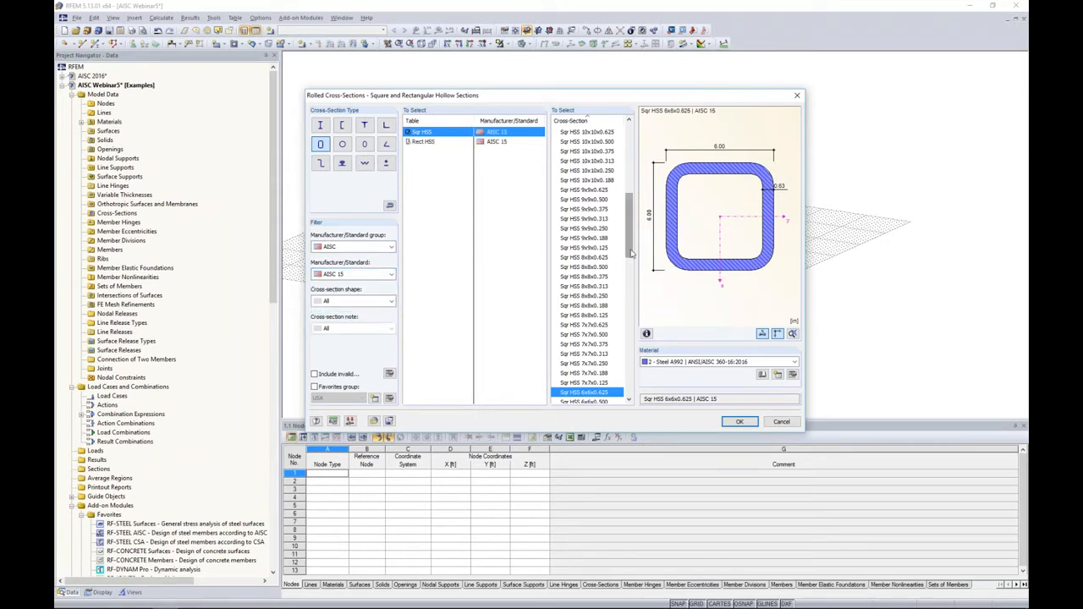
drag(629, 218, 635, 138)
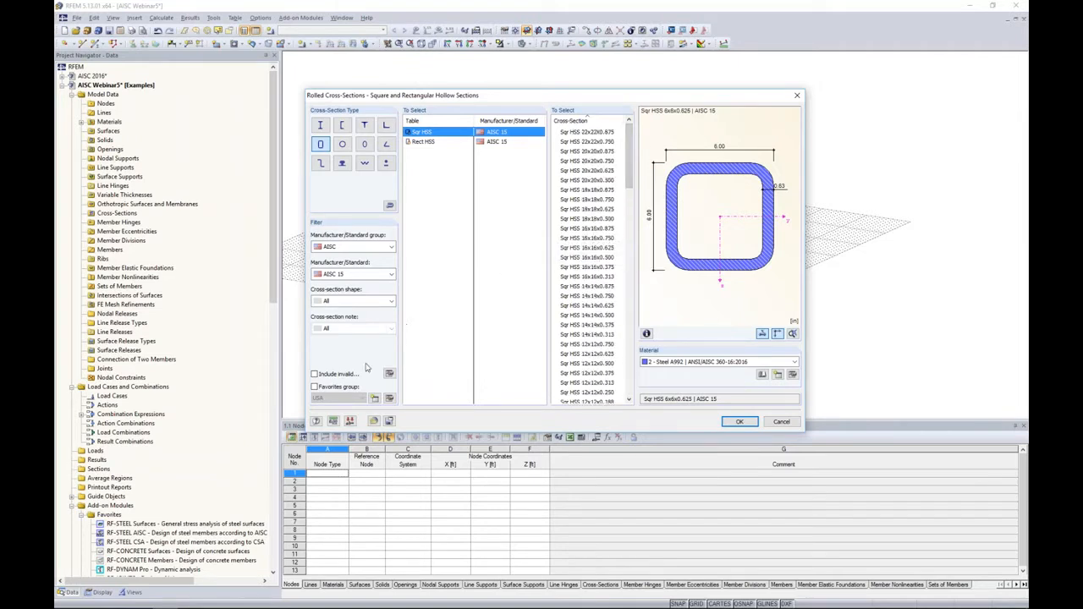
- Review the hollow-section favorites, filter the sections by the USA favorites group and select Rect HSS 12x8x0.500
click(391, 399)
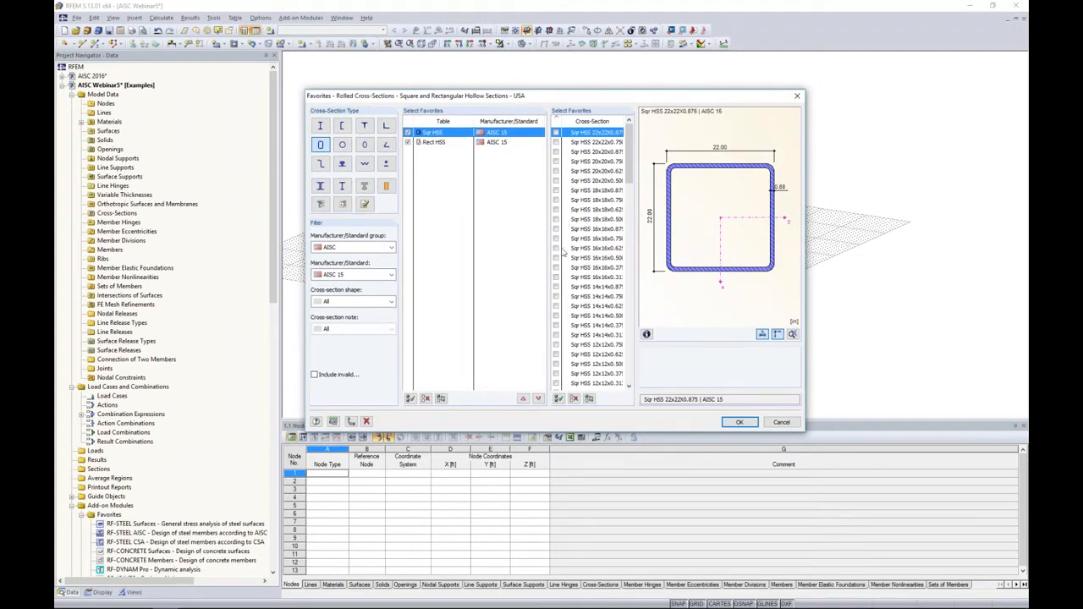
click(739, 421)
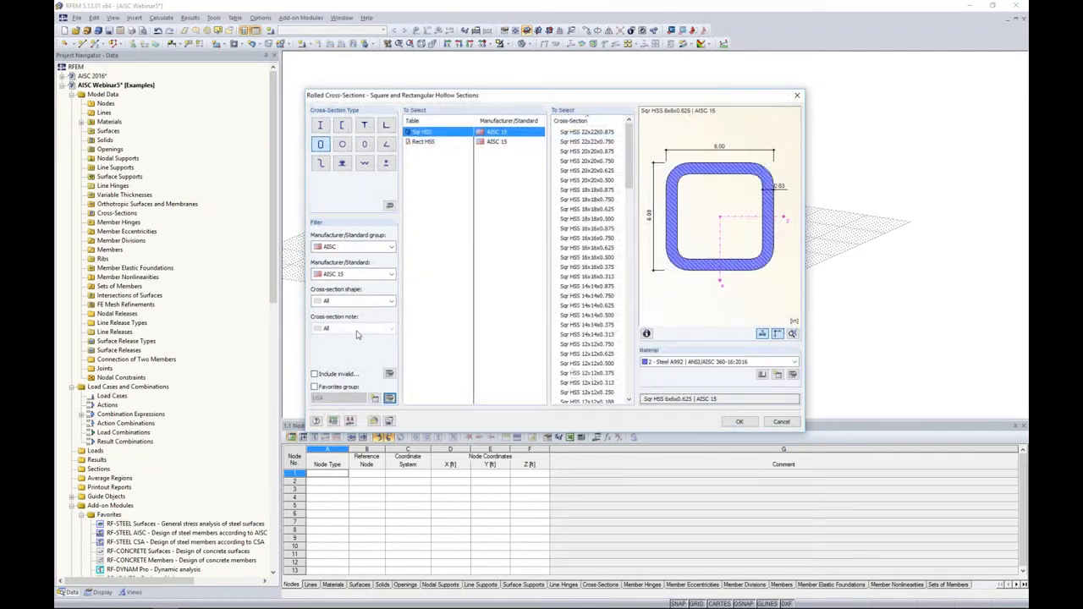
click(314, 387)
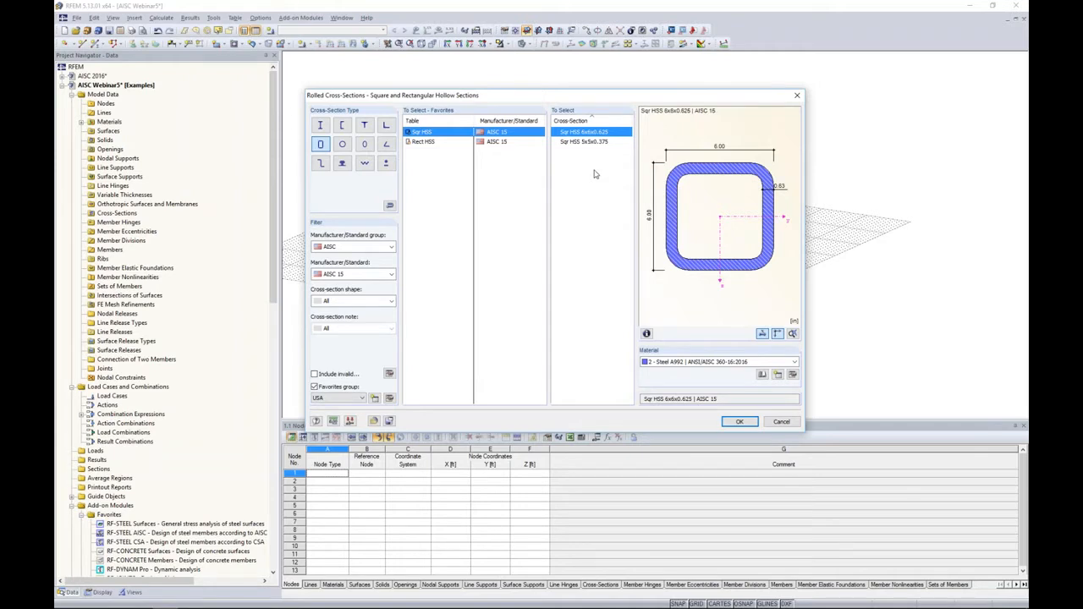
click(438, 144)
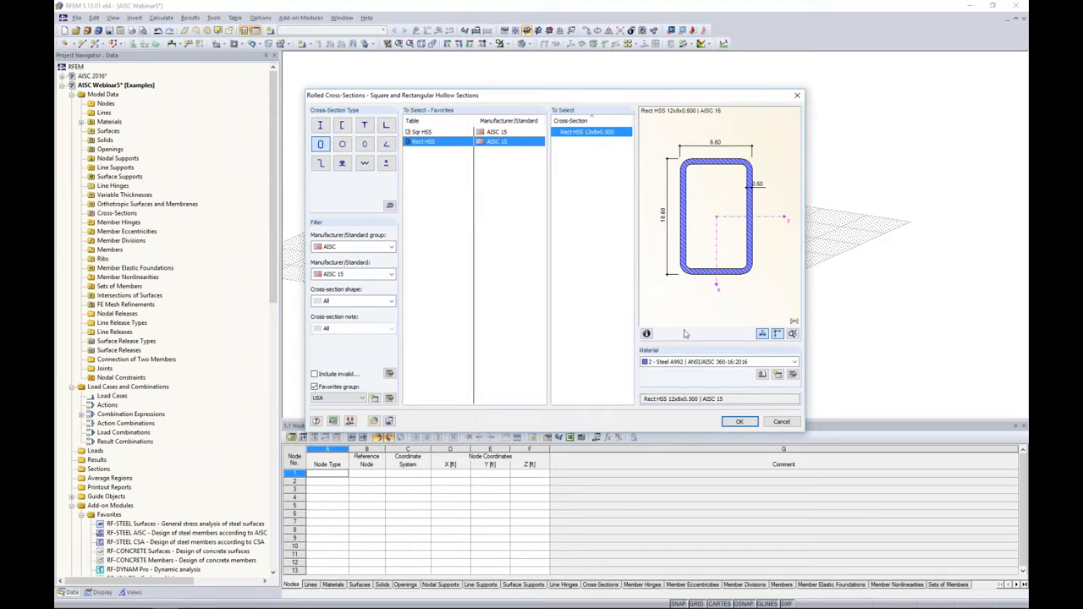
- Open the material library for the Rect HSS section and browse the ASTM steels under ANSI/AISC 360-16:2016
click(697, 362)
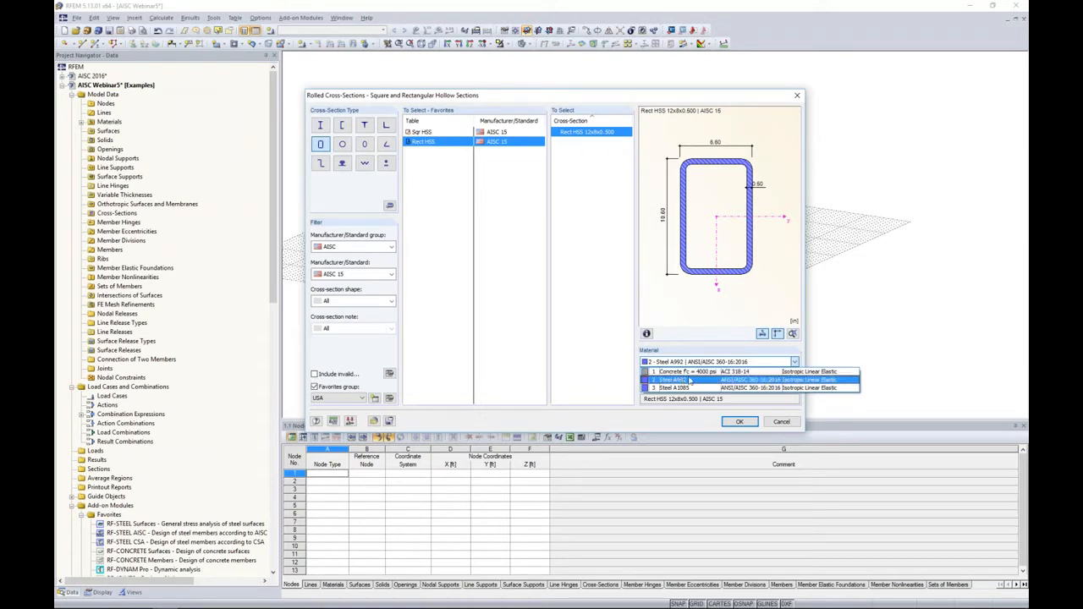
click(702, 354)
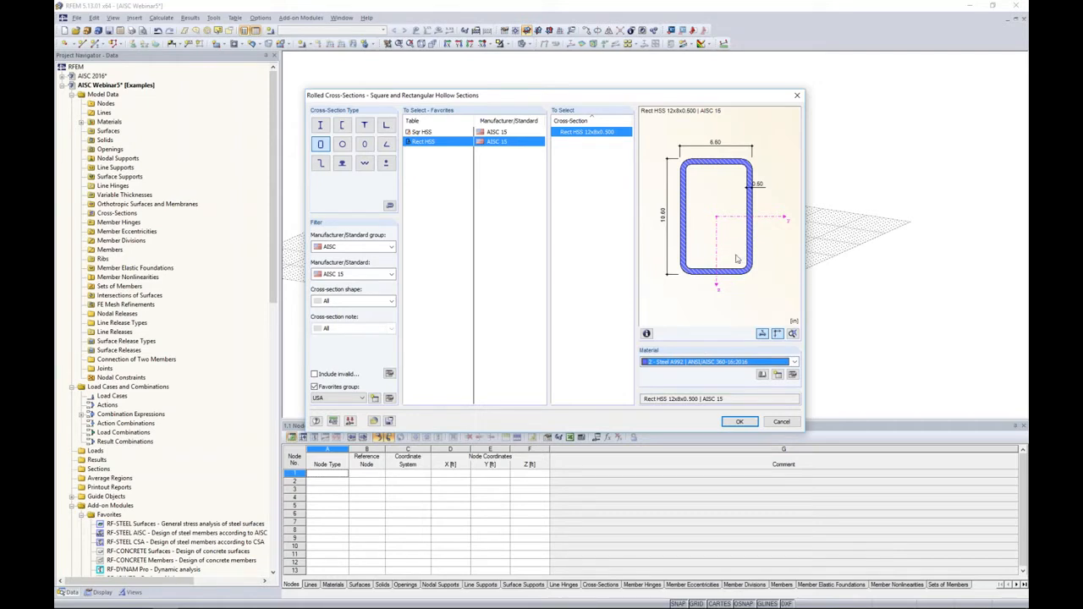
click(763, 375)
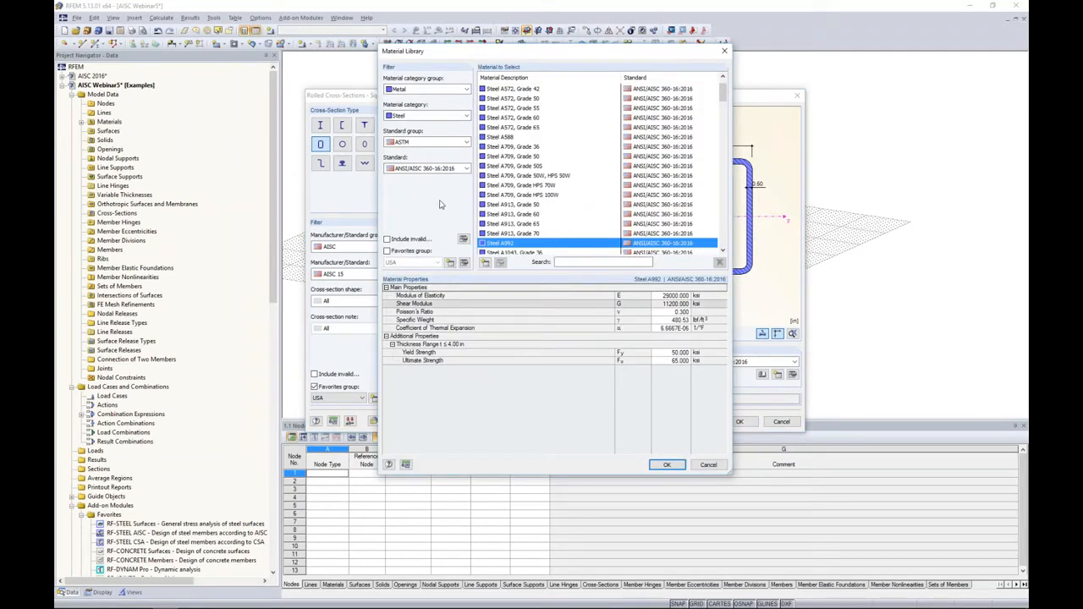
click(416, 146)
click(418, 154)
click(430, 169)
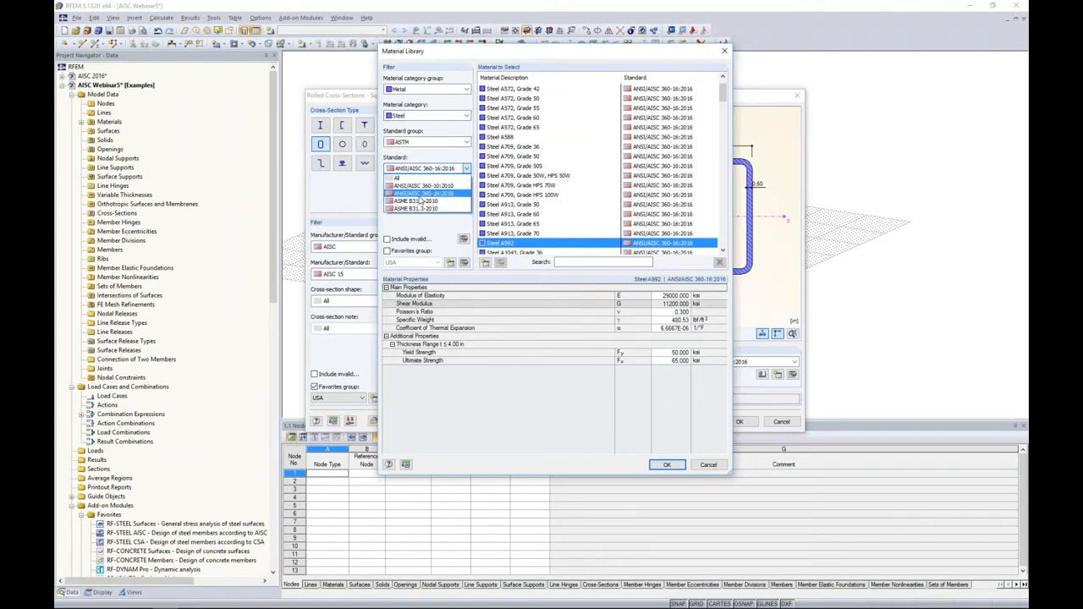
click(435, 194)
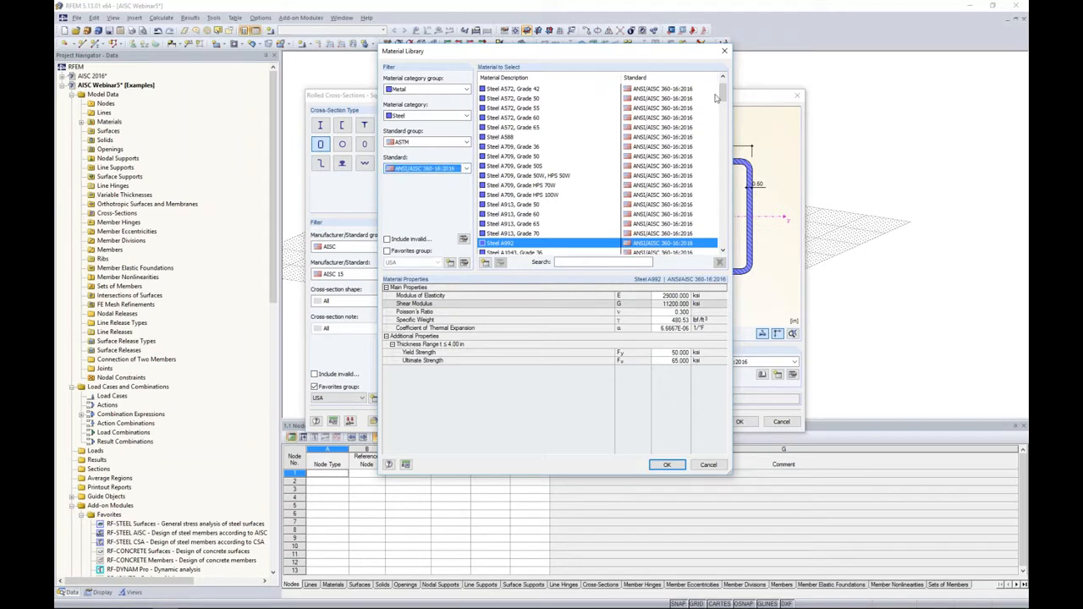
drag(723, 93, 722, 198)
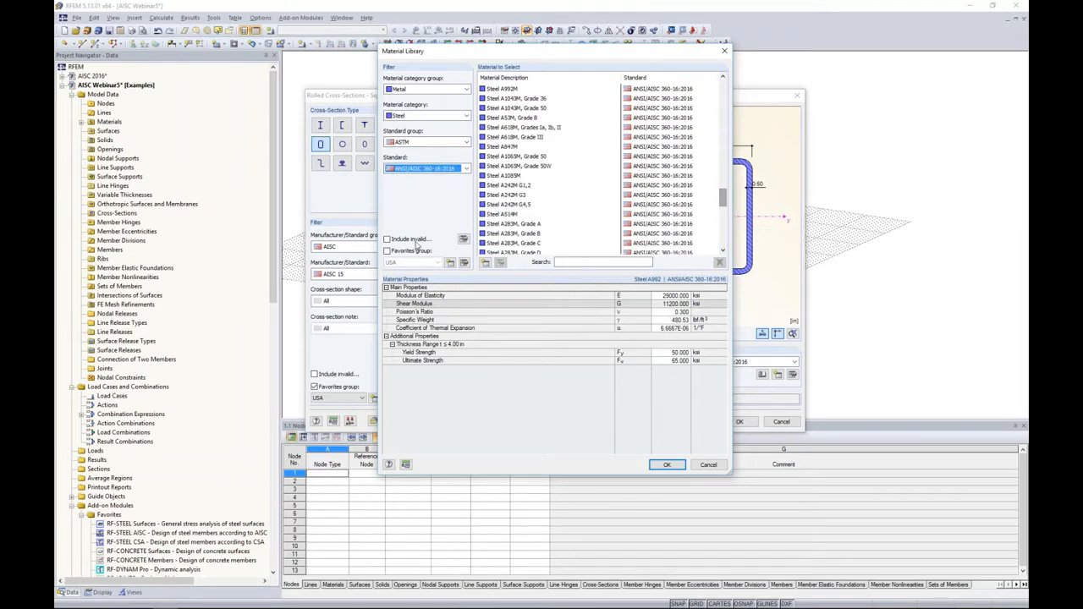
- Filter the materials by the USA favorites group, choose Steel A1085 and confirm the Rect HSS 12x8x0.500 section for the truss
click(387, 251)
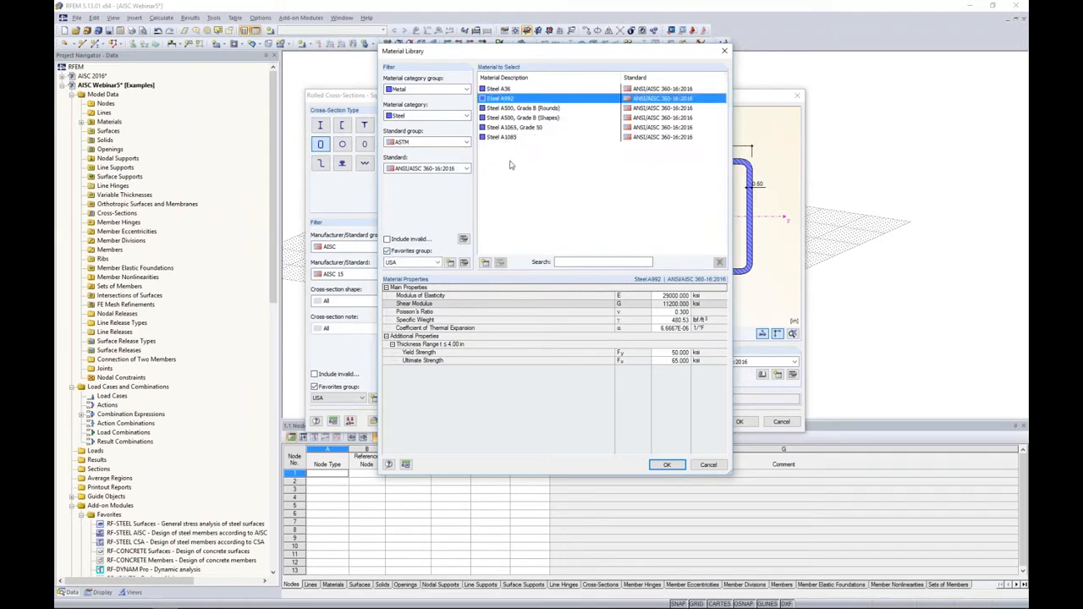
click(525, 137)
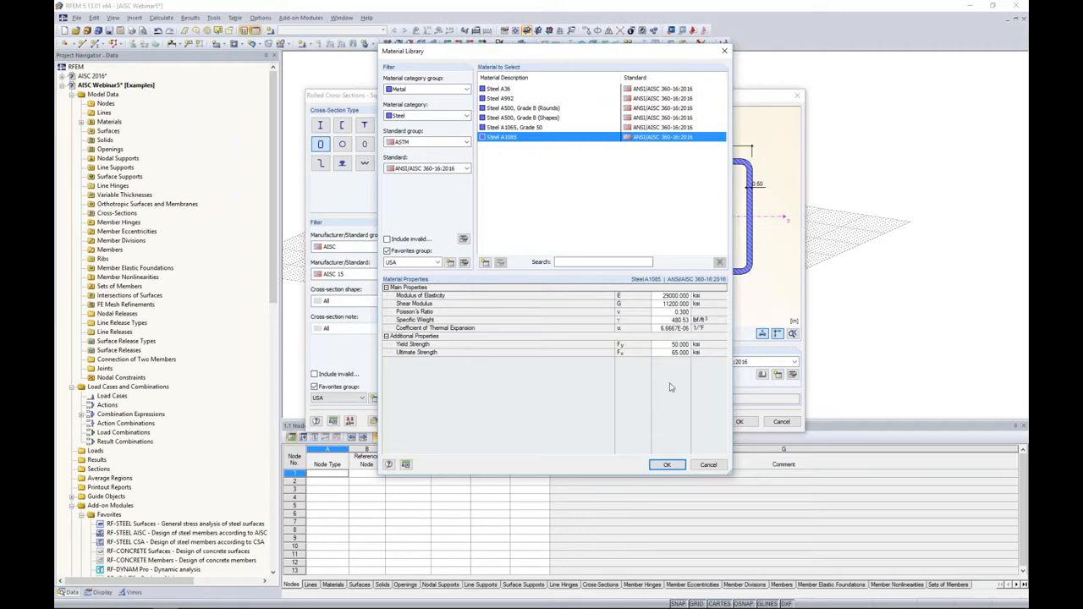
click(667, 465)
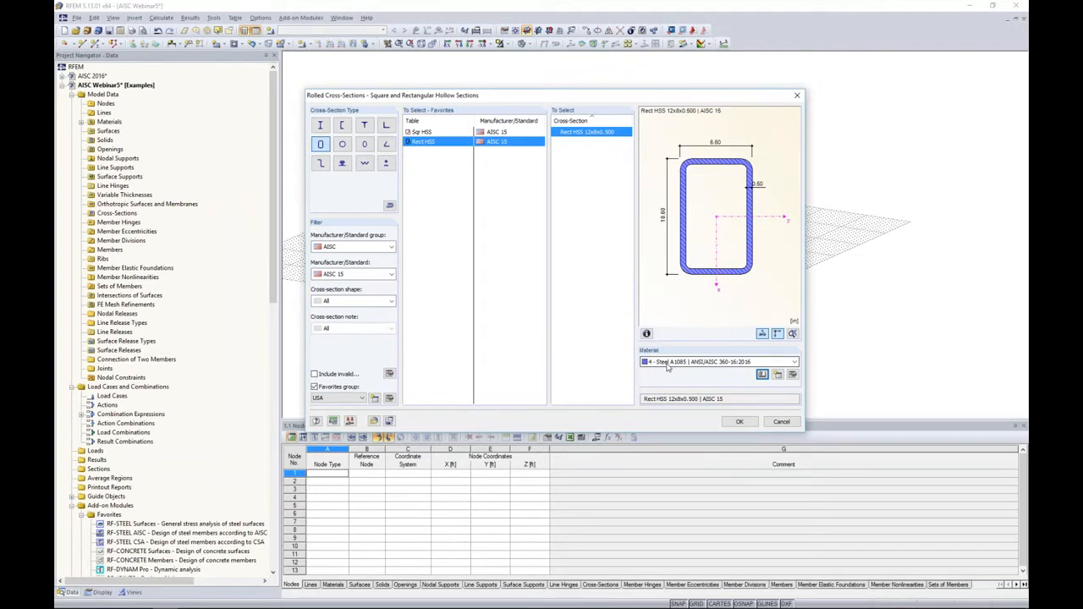
click(733, 423)
key(Return)
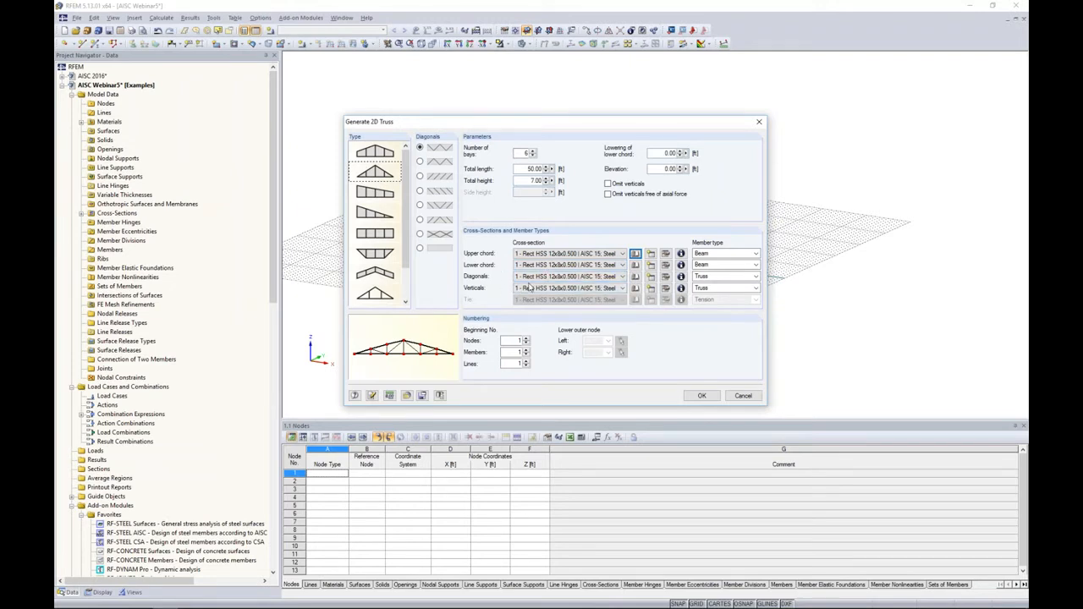
- Assign a Sqr HSS 5x5x0.375 section with material 4, Steel A1085, to the truss diagonals
click(635, 279)
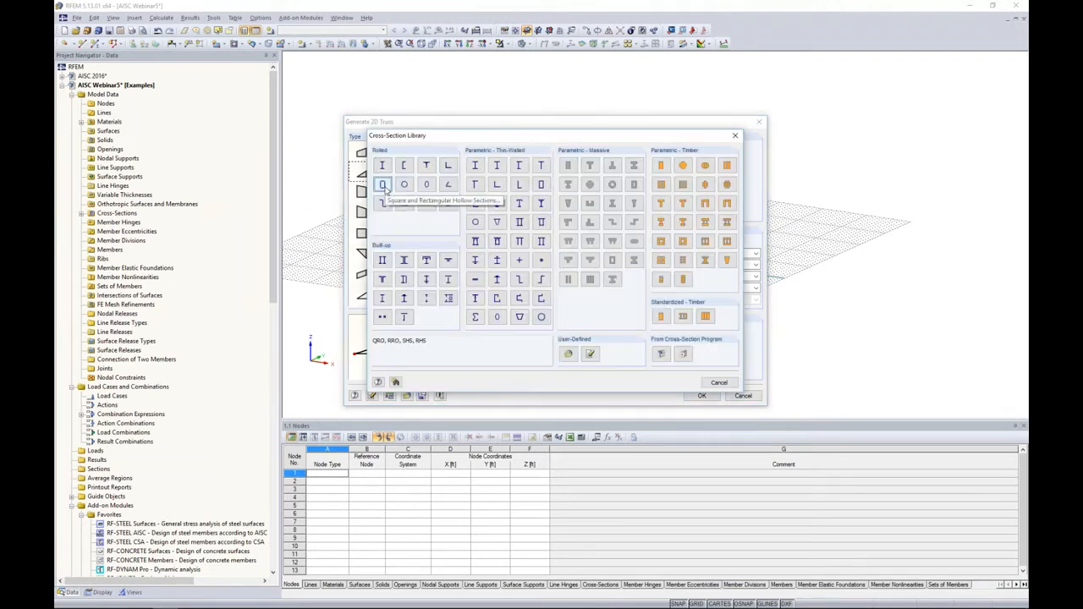
click(383, 186)
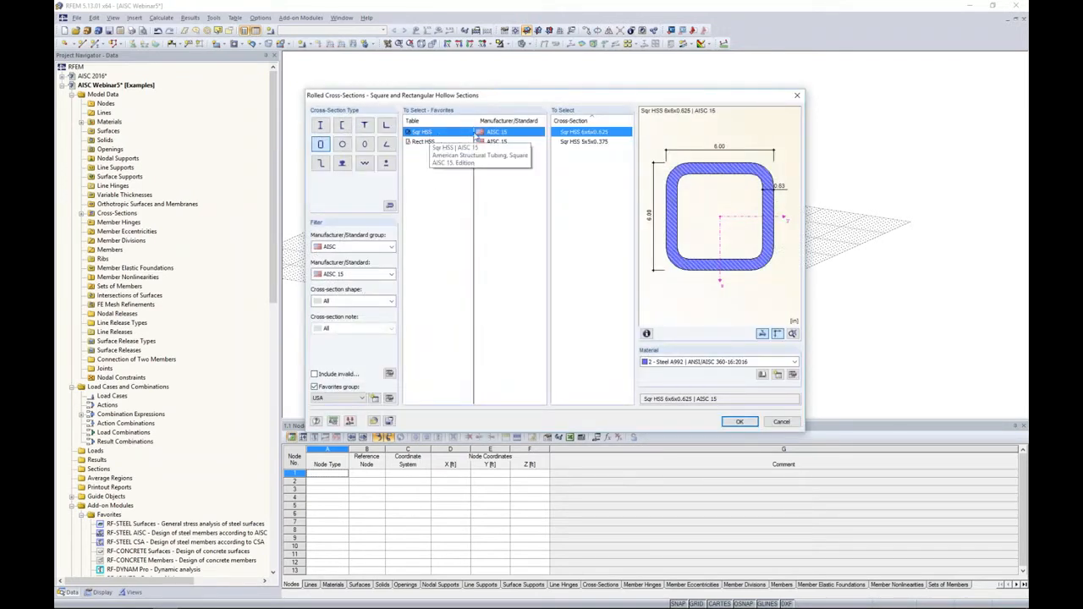
click(572, 142)
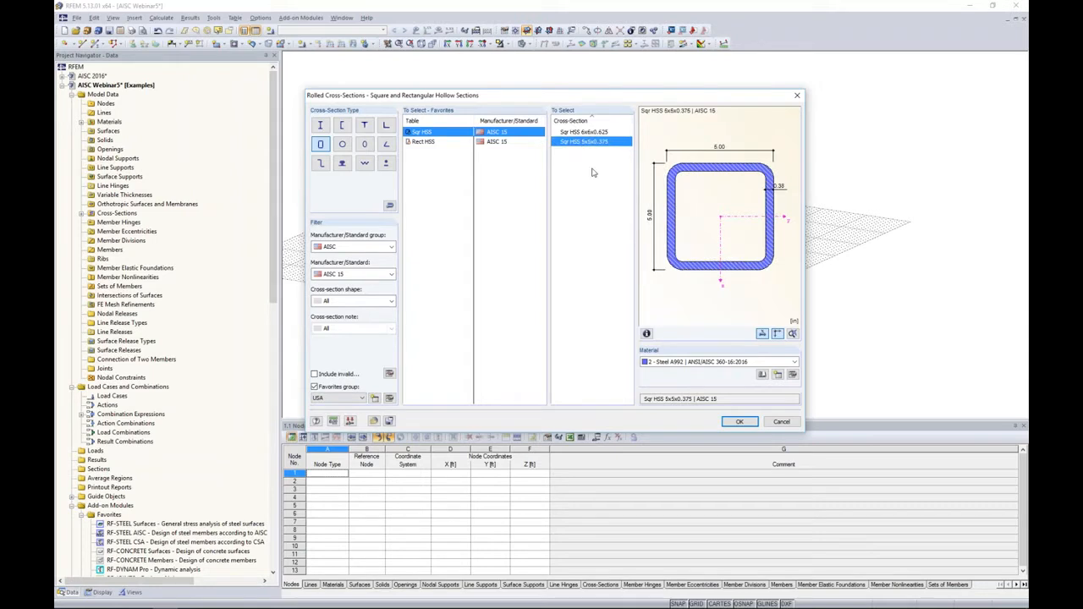
click(682, 361)
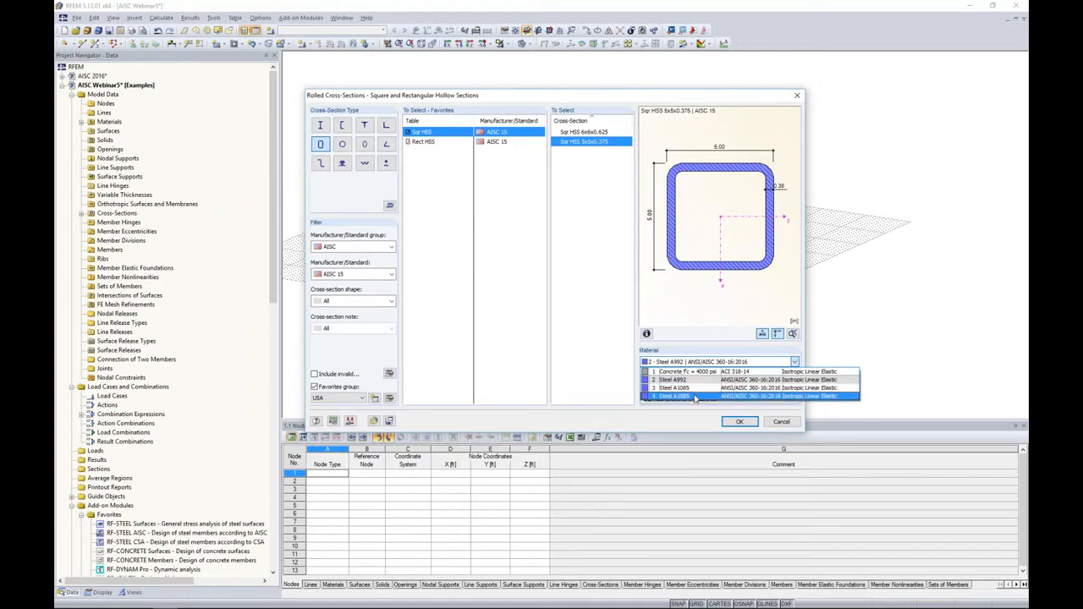
click(694, 397)
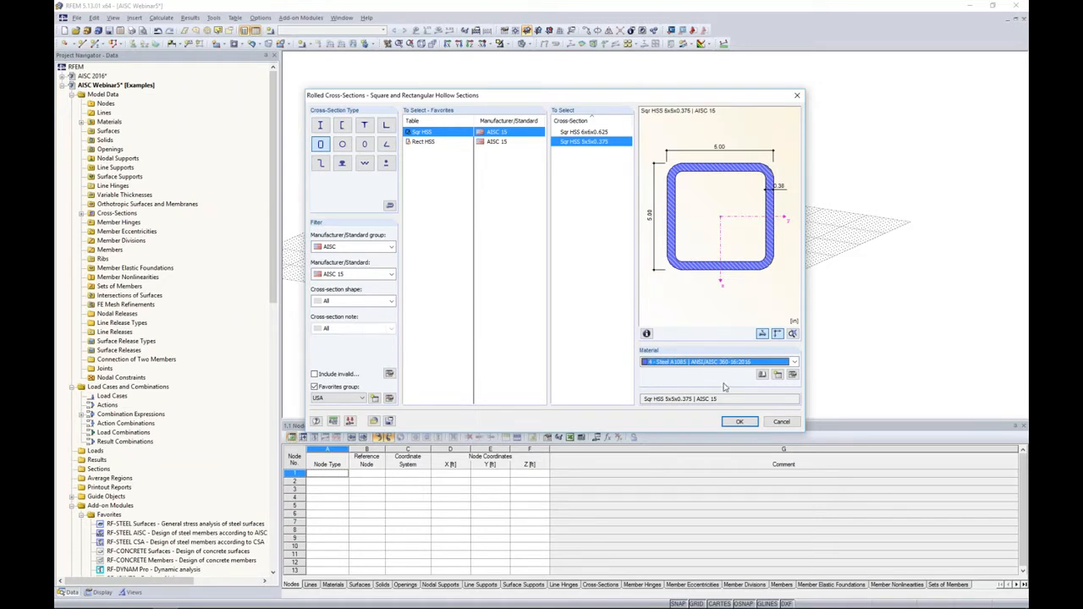
click(733, 421)
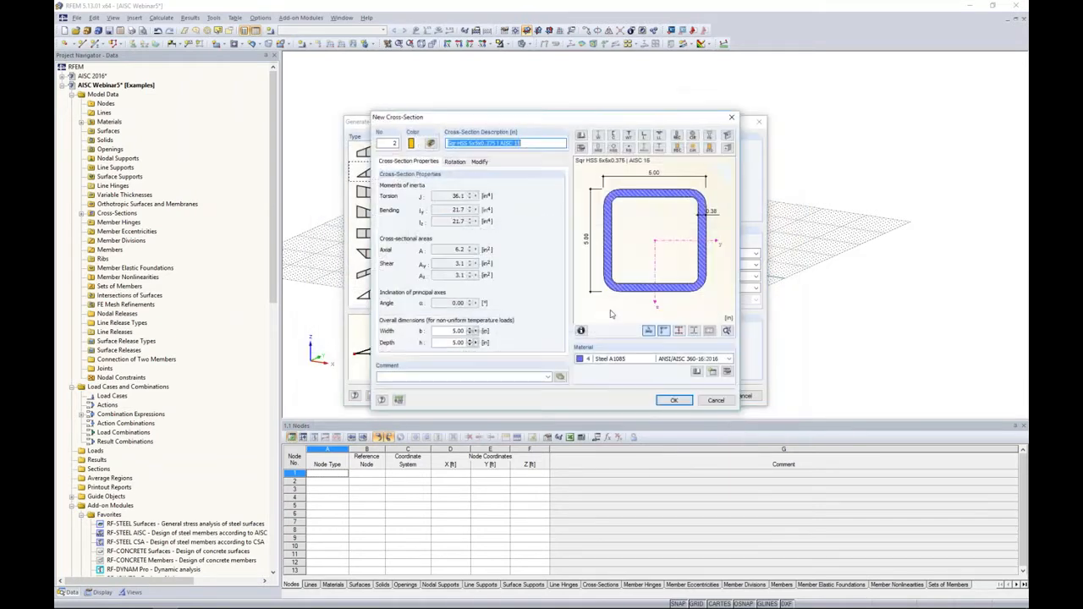
click(673, 401)
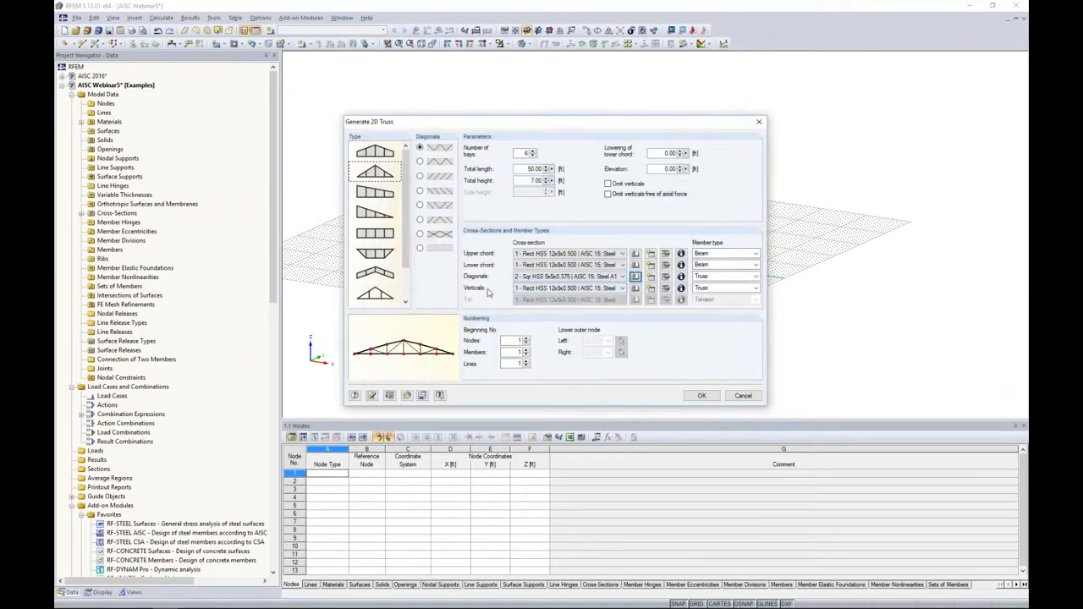
- Assign the Sqr HSS 5x5x0.375 section to the verticals and generate the 2D truss
click(551, 289)
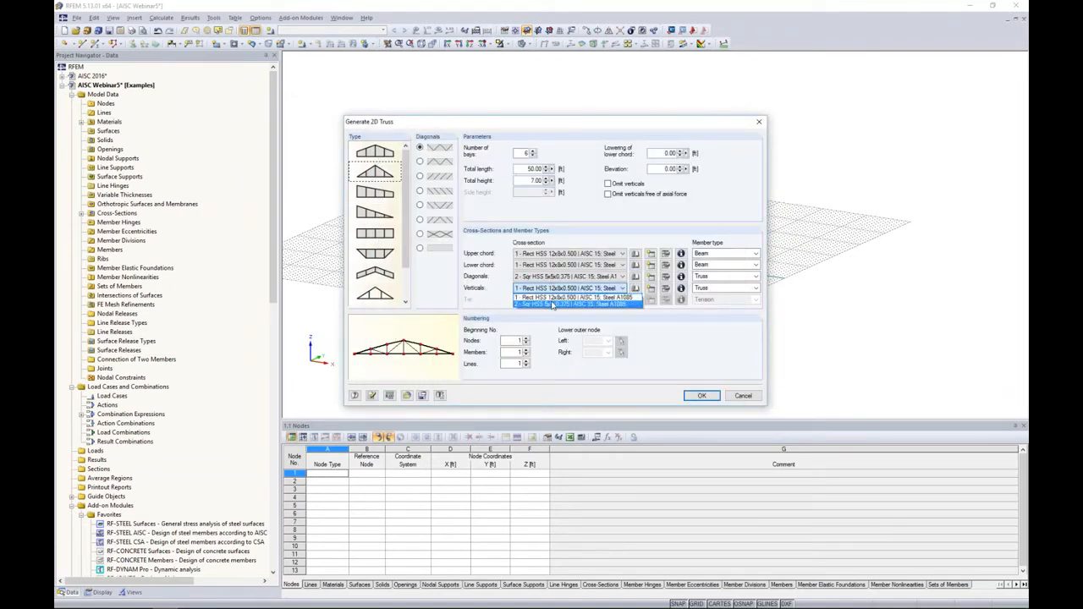
click(551, 304)
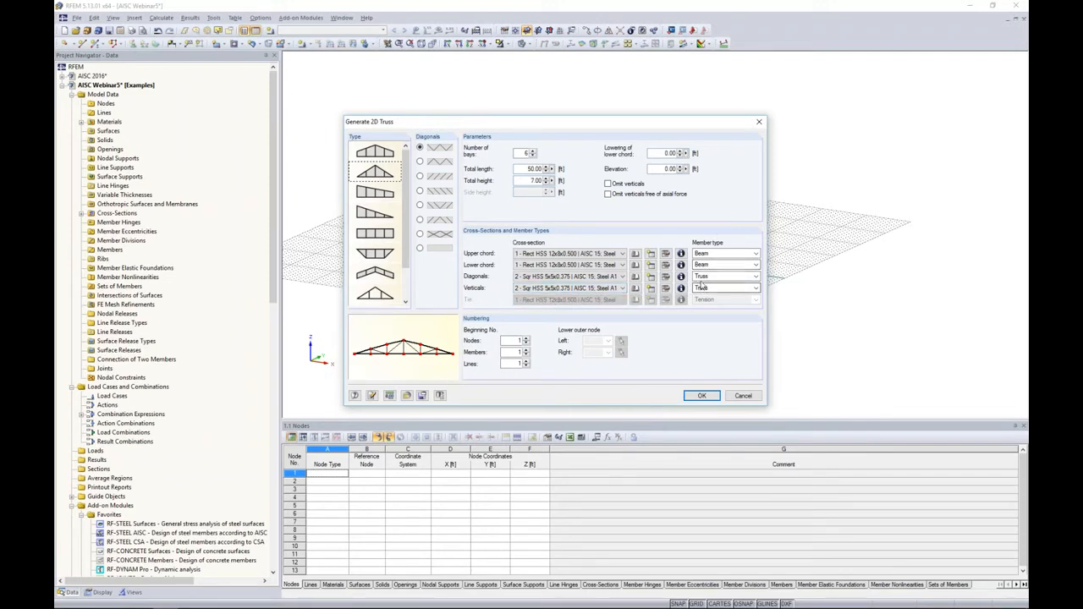
click(727, 254)
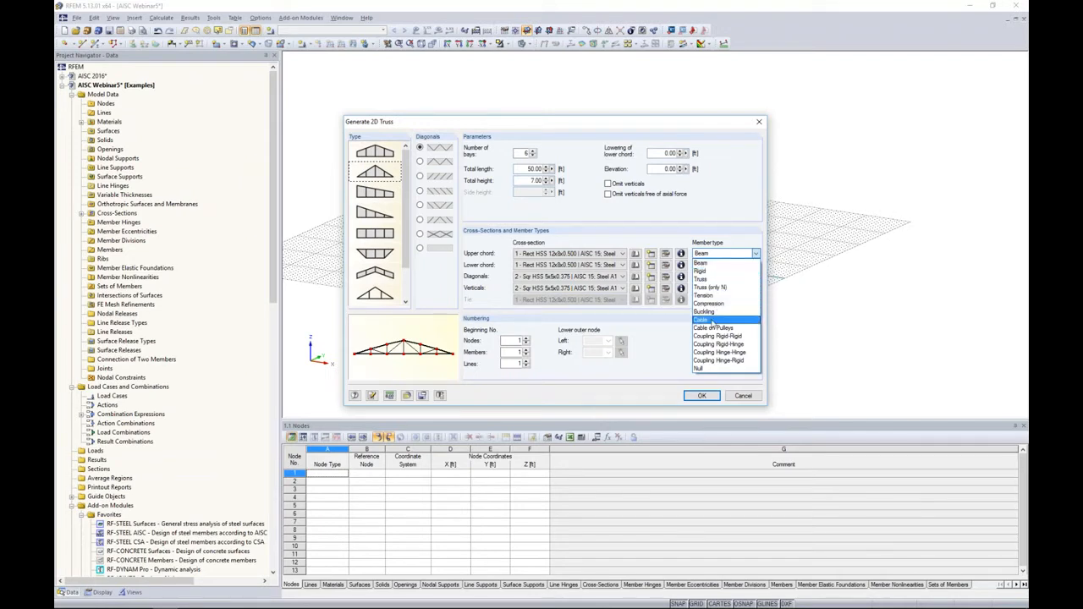
click(678, 327)
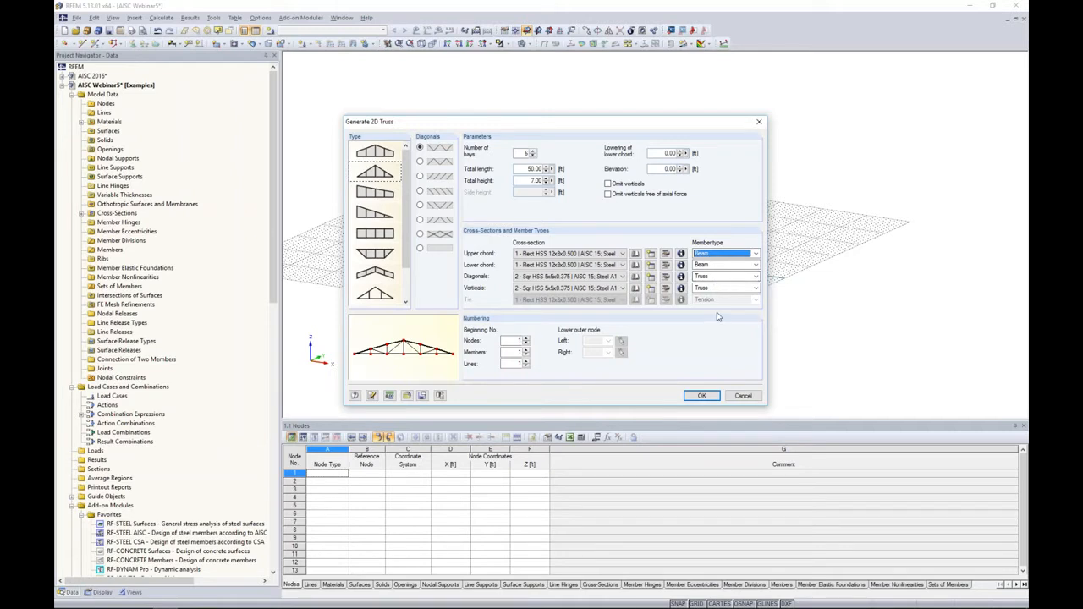
click(699, 398)
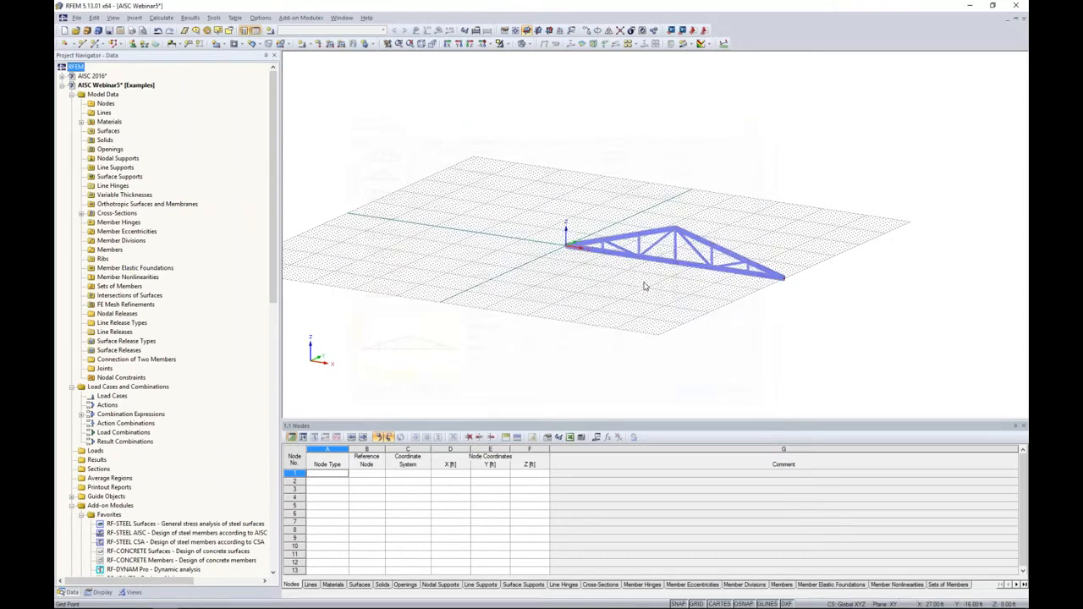
- Delete the unused duplicate material 3, Steel A1085, from the model's materials
click(81, 122)
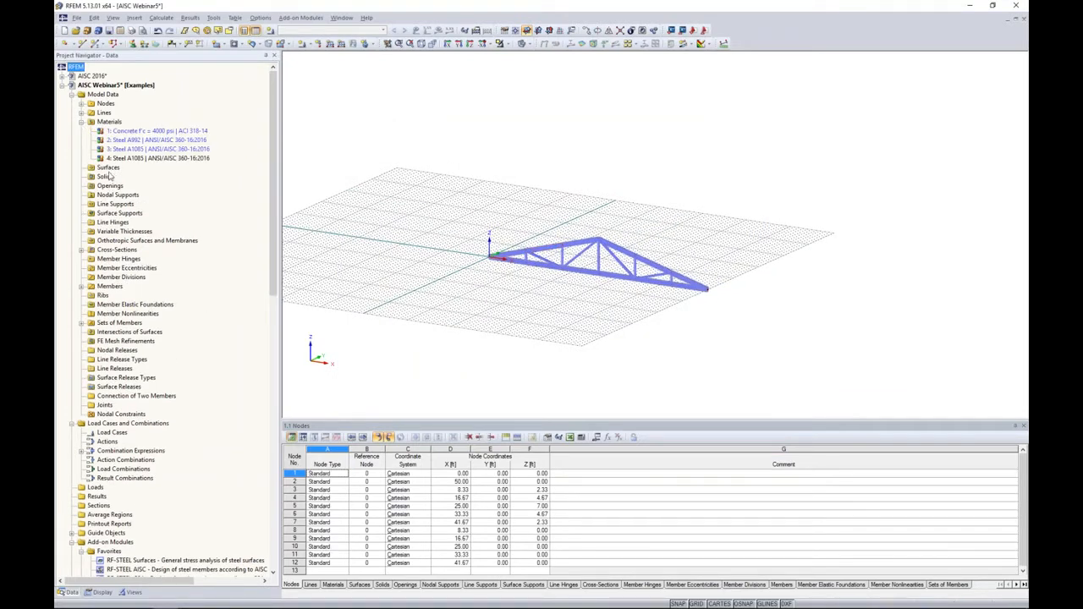
click(145, 150)
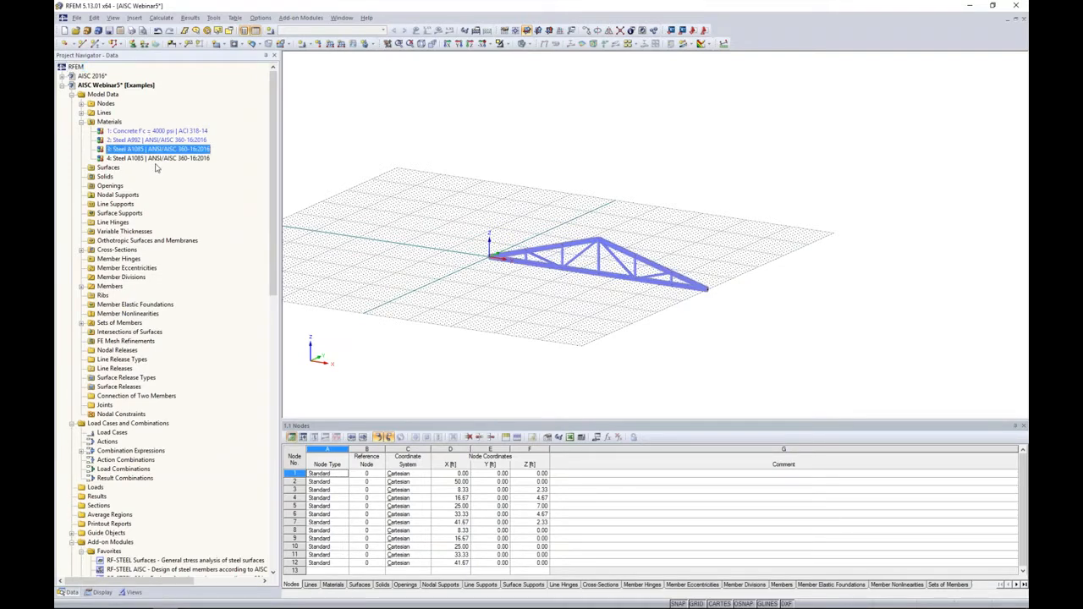
key(Delete)
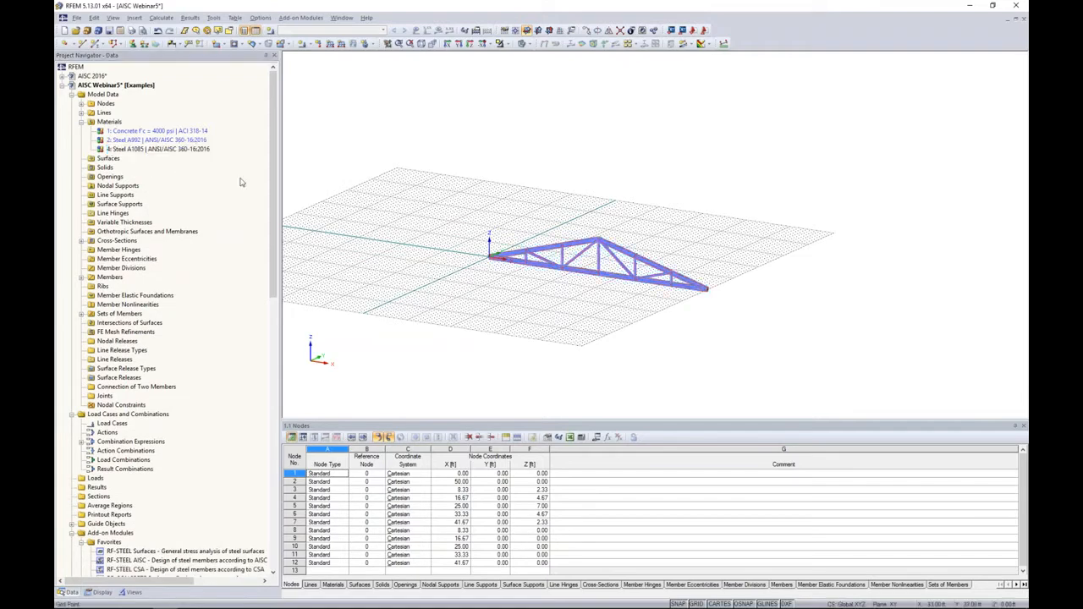
click(81, 123)
- Start a new beam member with the rolled W 10x88 section from AISC 15 and material 2, Steel A992
middle_drag(445, 176, 417, 173)
scroll(557, 213, up, 6)
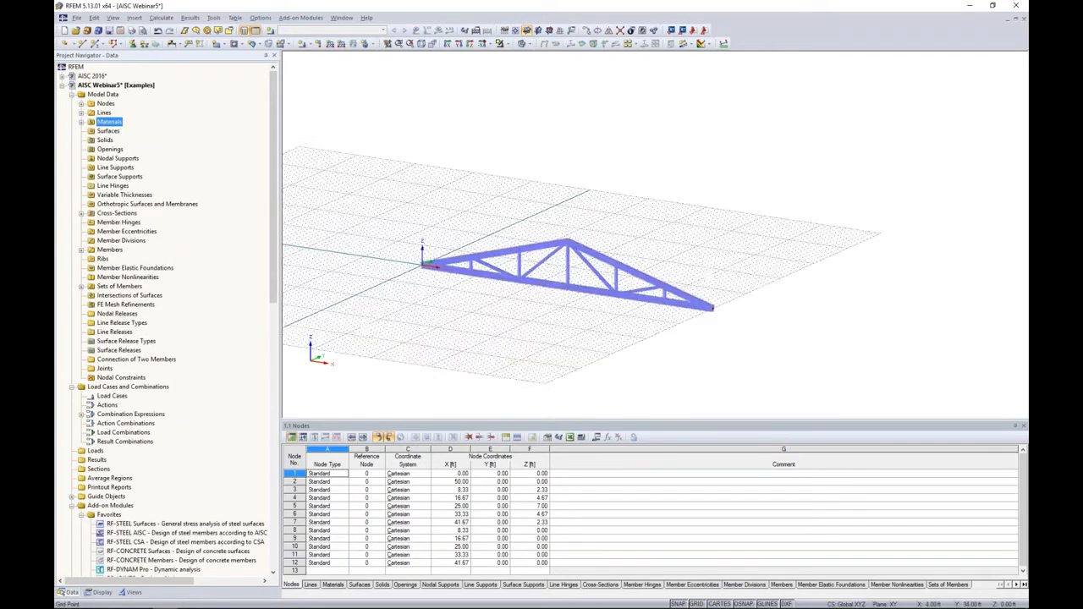
middle_drag(556, 222, 581, 140)
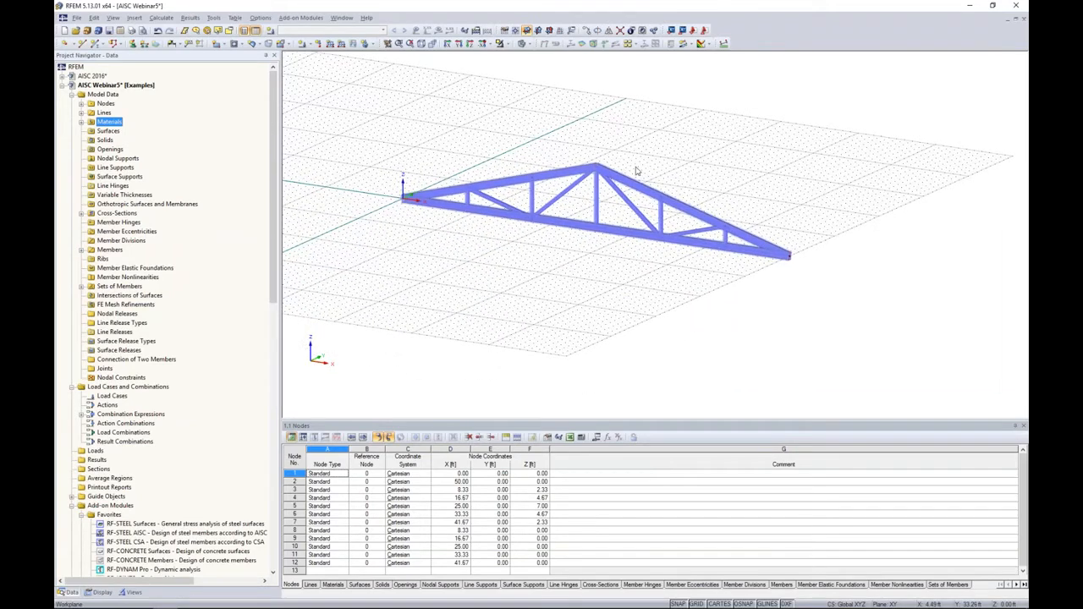
middle_drag(619, 290, 635, 279)
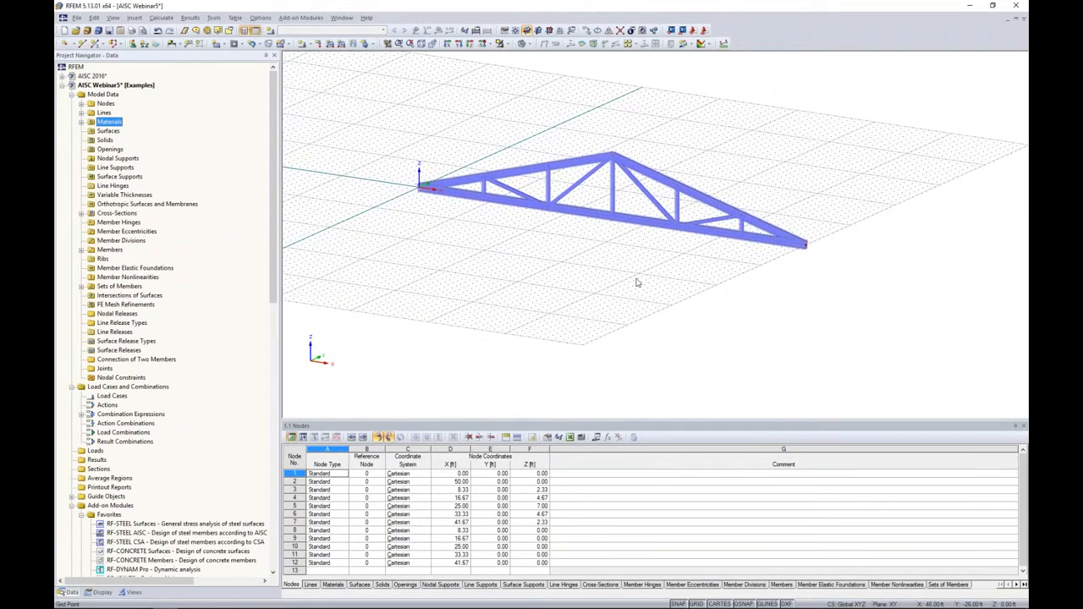
click(97, 44)
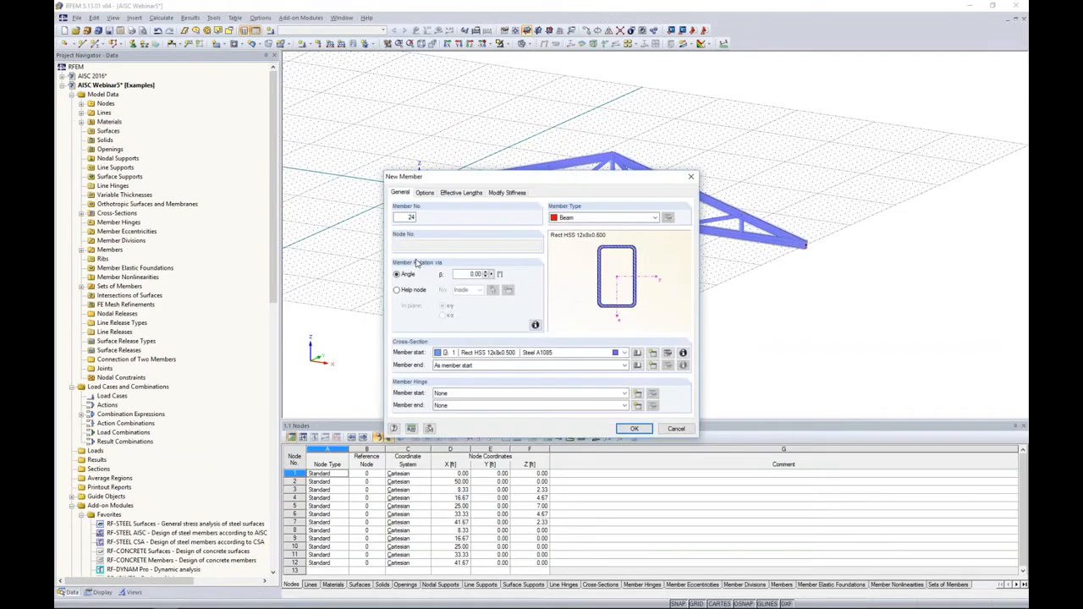
click(637, 354)
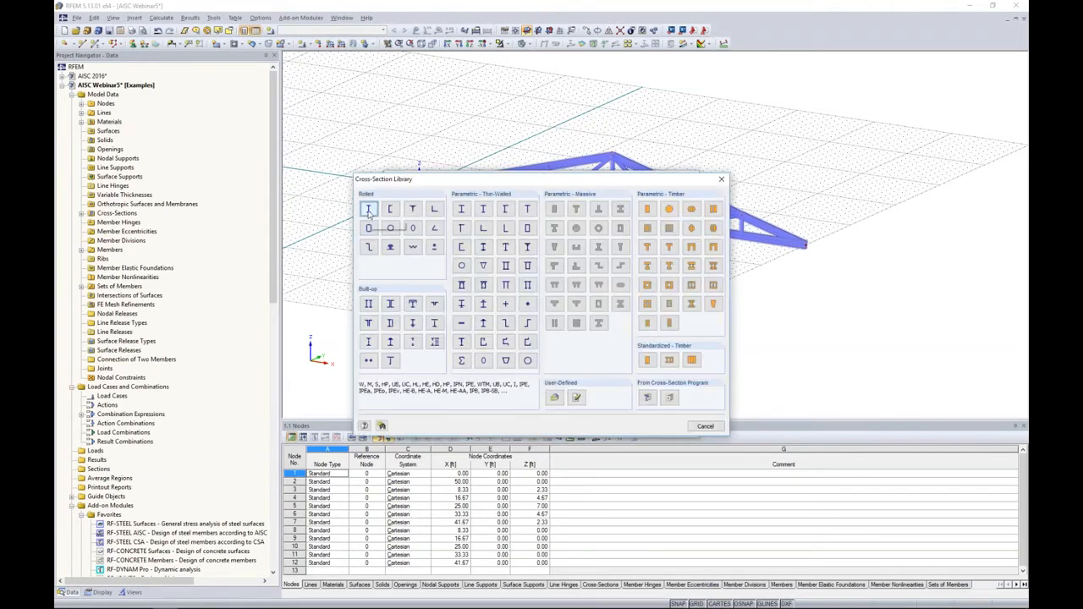
click(368, 211)
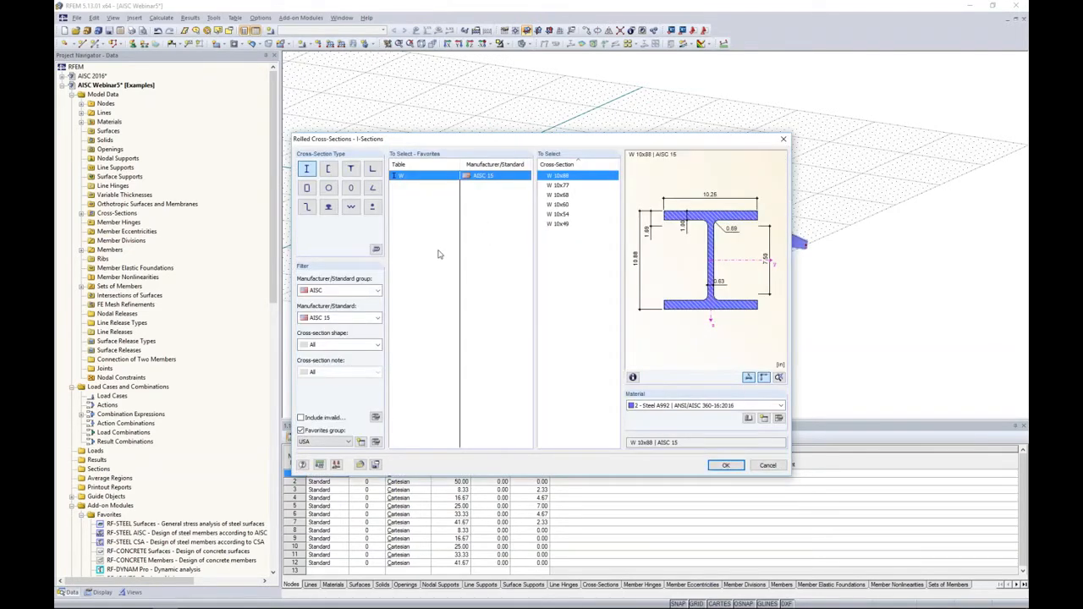
click(301, 430)
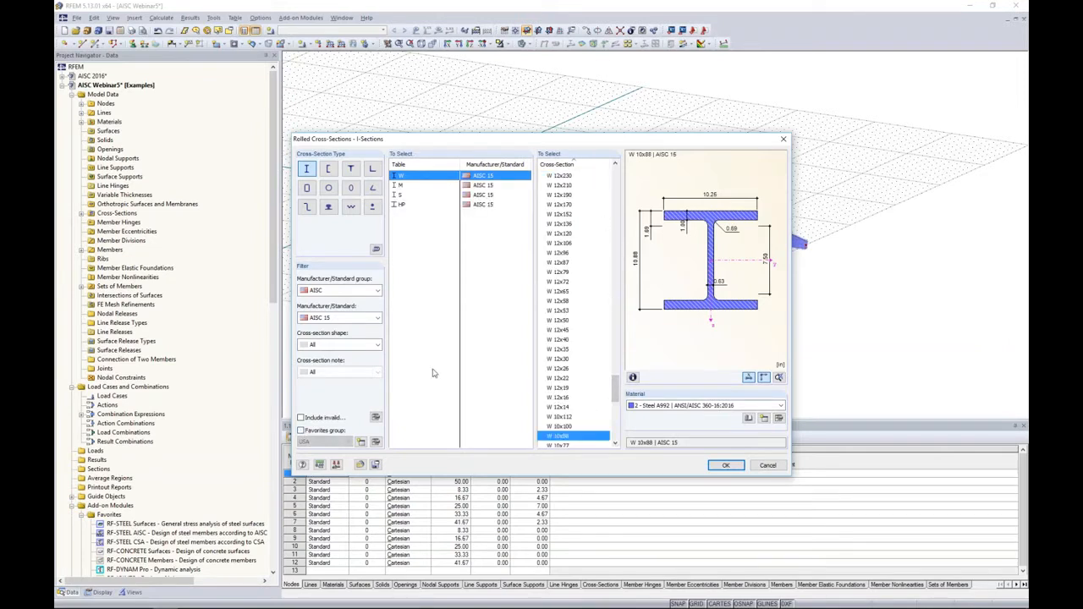
click(300, 430)
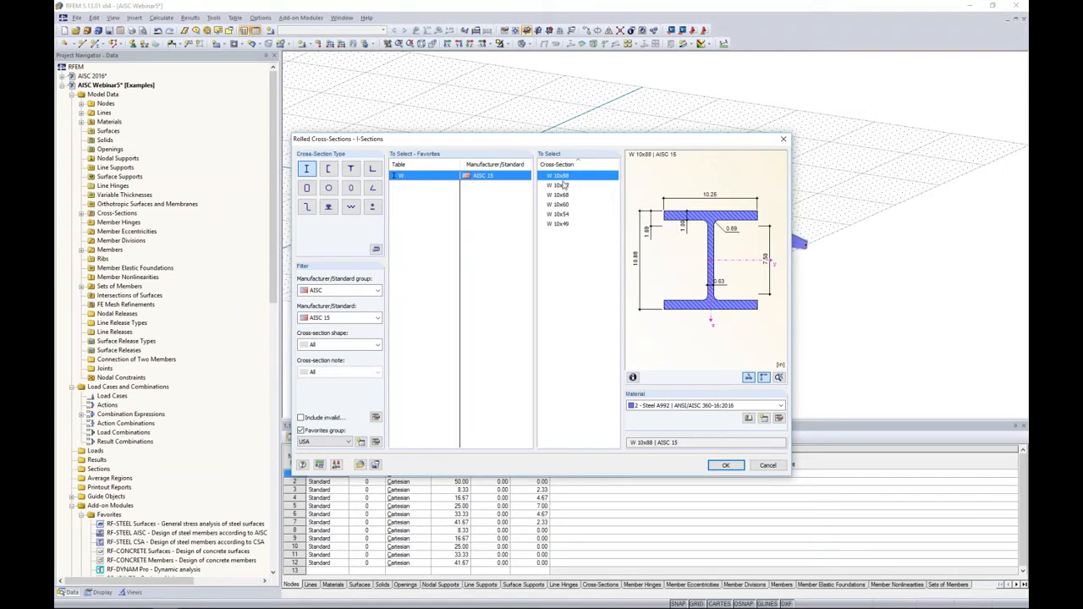
click(685, 406)
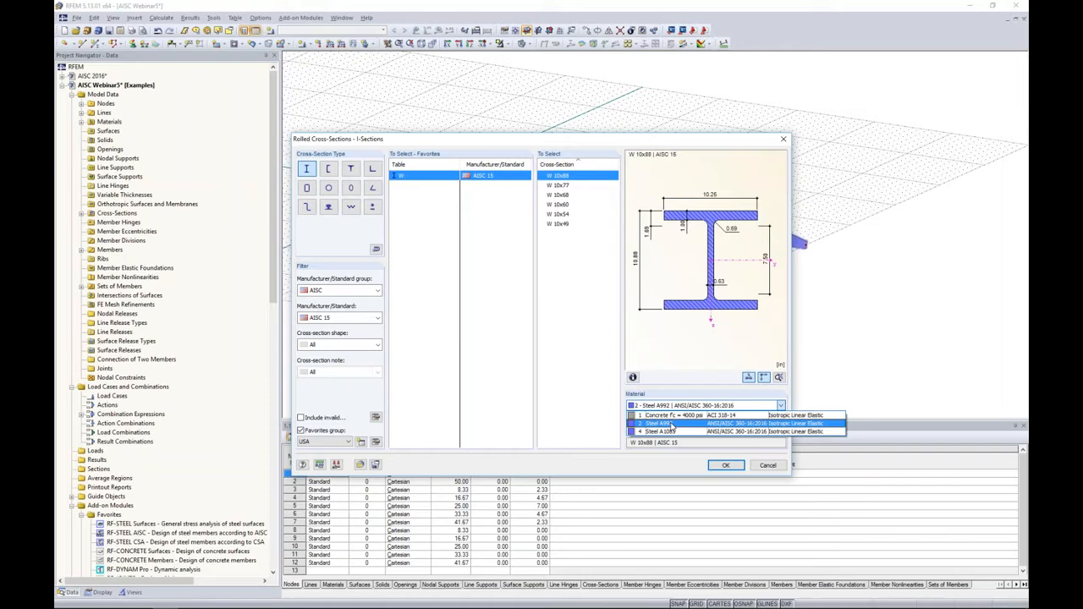
click(671, 425)
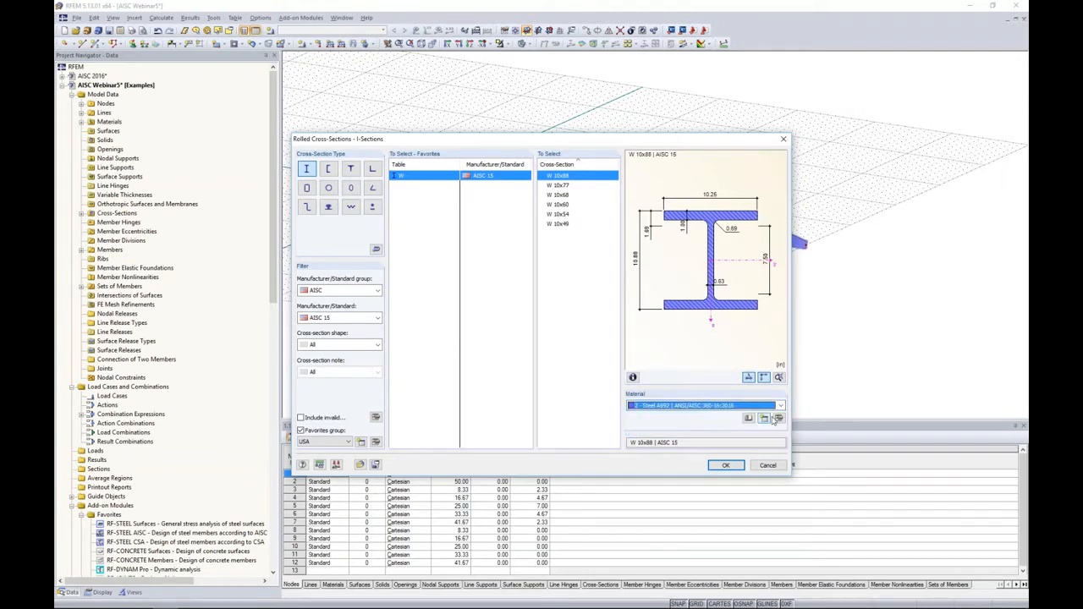
- Check the Steel A992 properties and its ANSI/AISC 360-16:2016 standard in the material library without changing the material
click(778, 419)
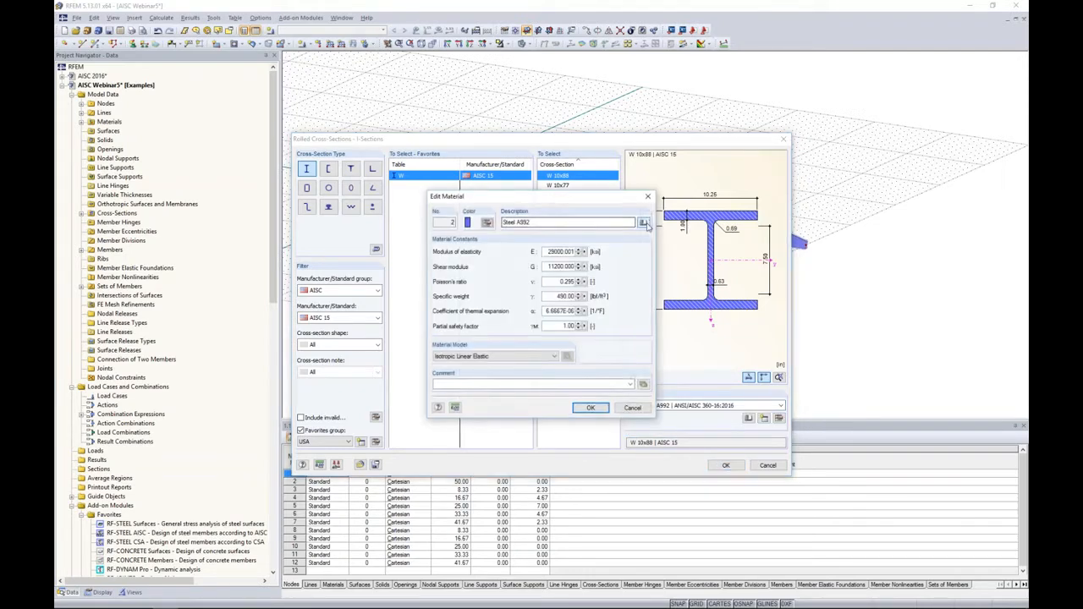
click(644, 222)
click(448, 211)
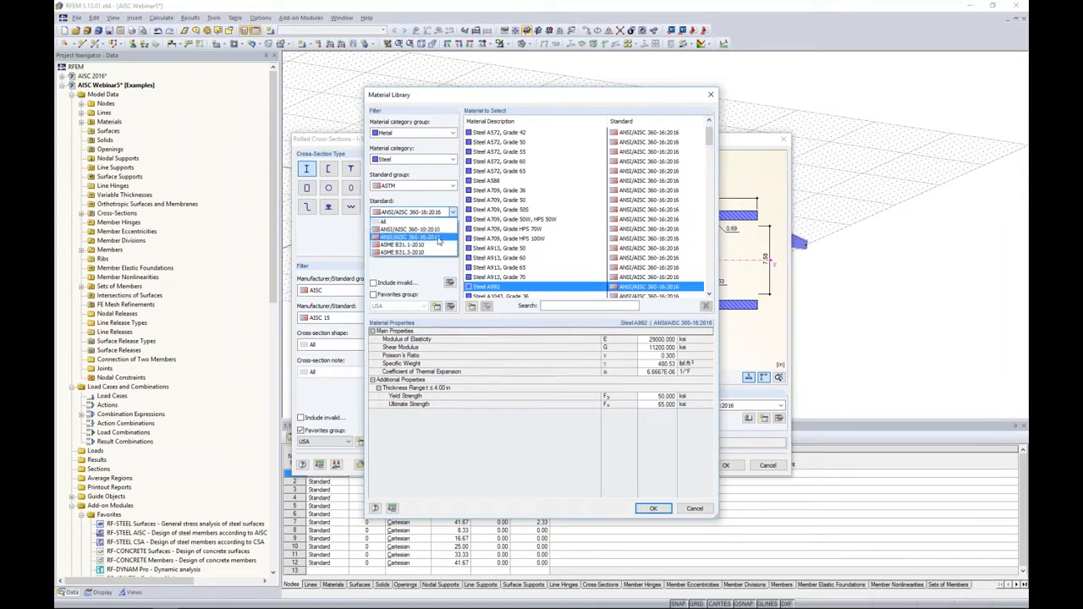
click(441, 237)
click(696, 509)
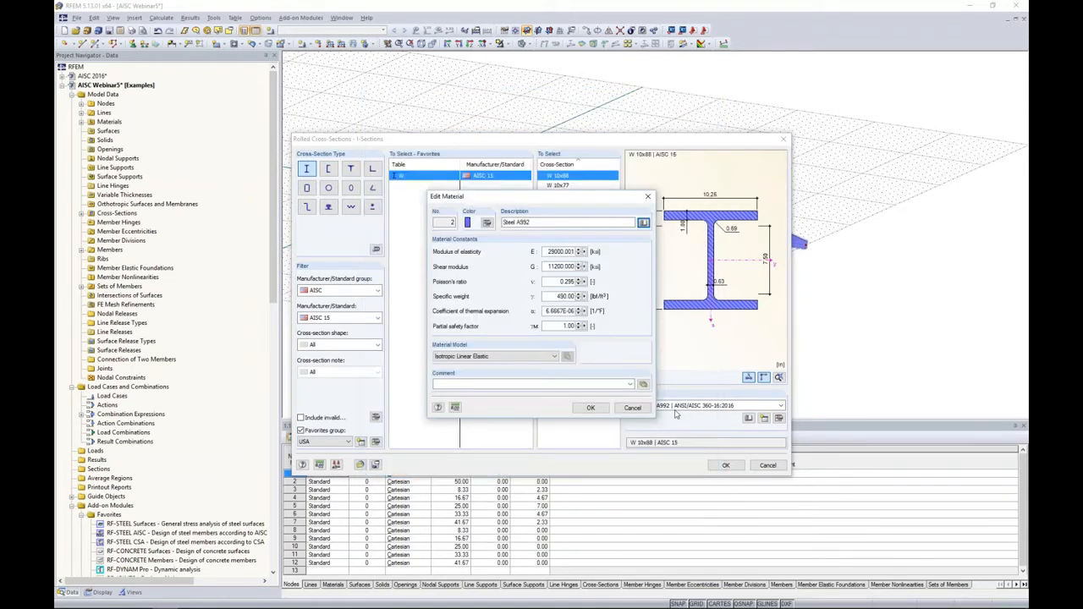
click(635, 411)
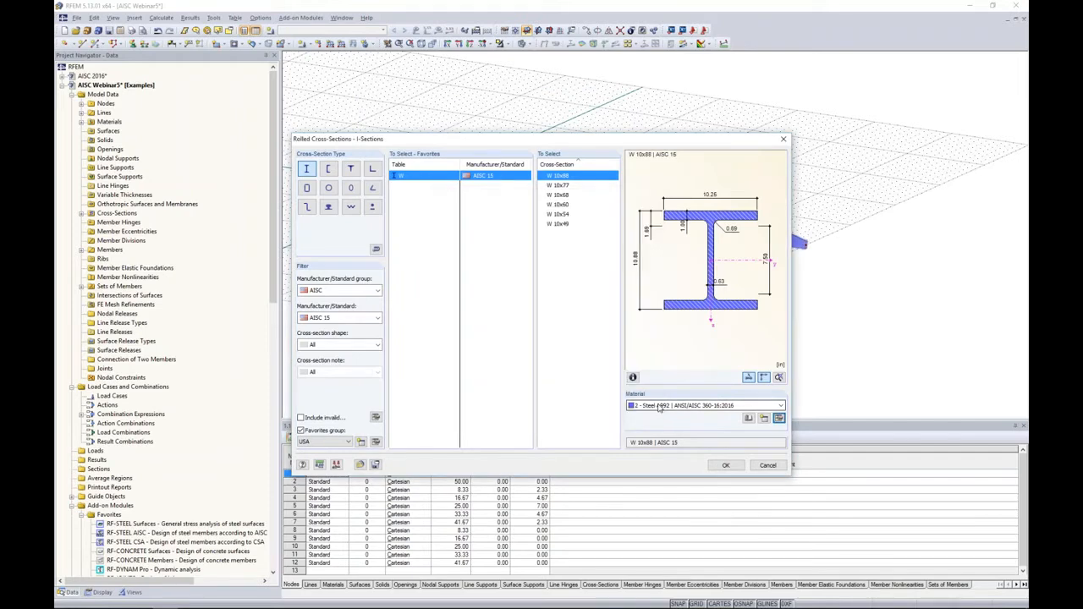
- Confirm the W 10x88 section and set the member placement to 20 ft long in the negative direction perpendicular to the work plane
click(726, 466)
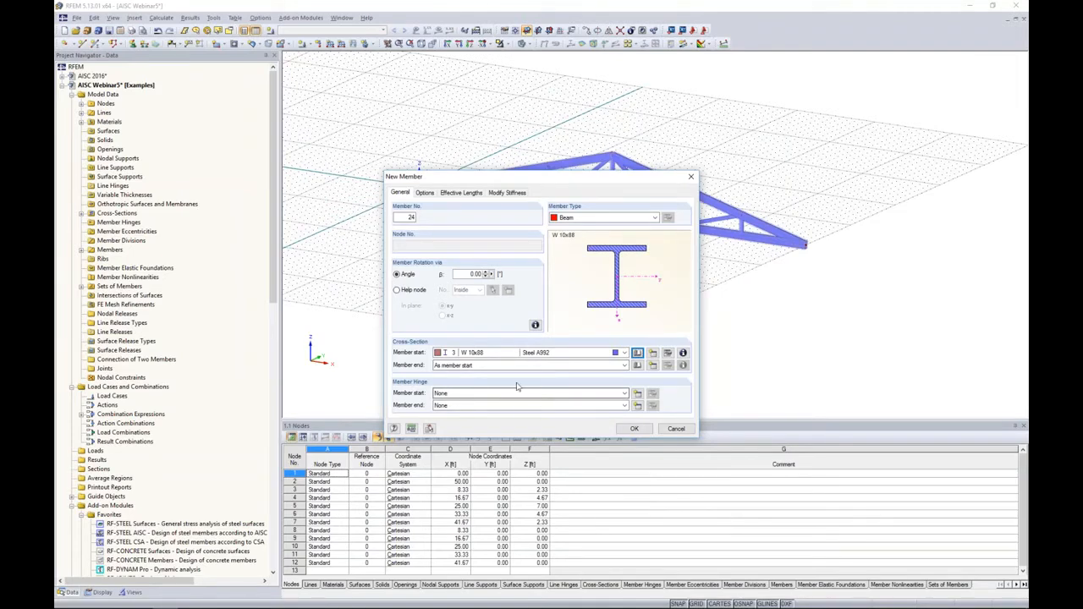
click(634, 429)
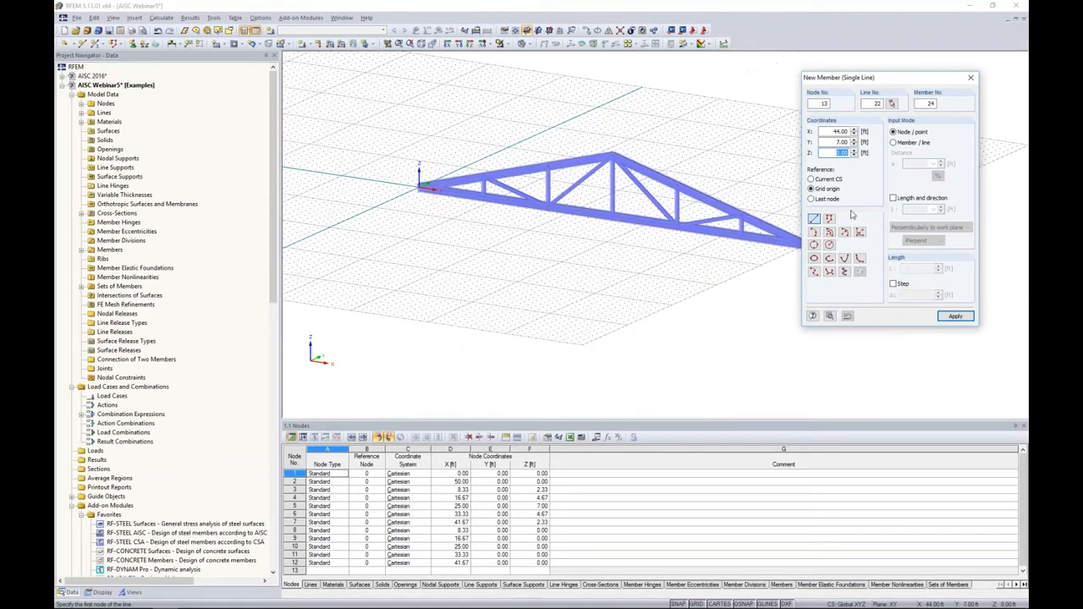
click(893, 199)
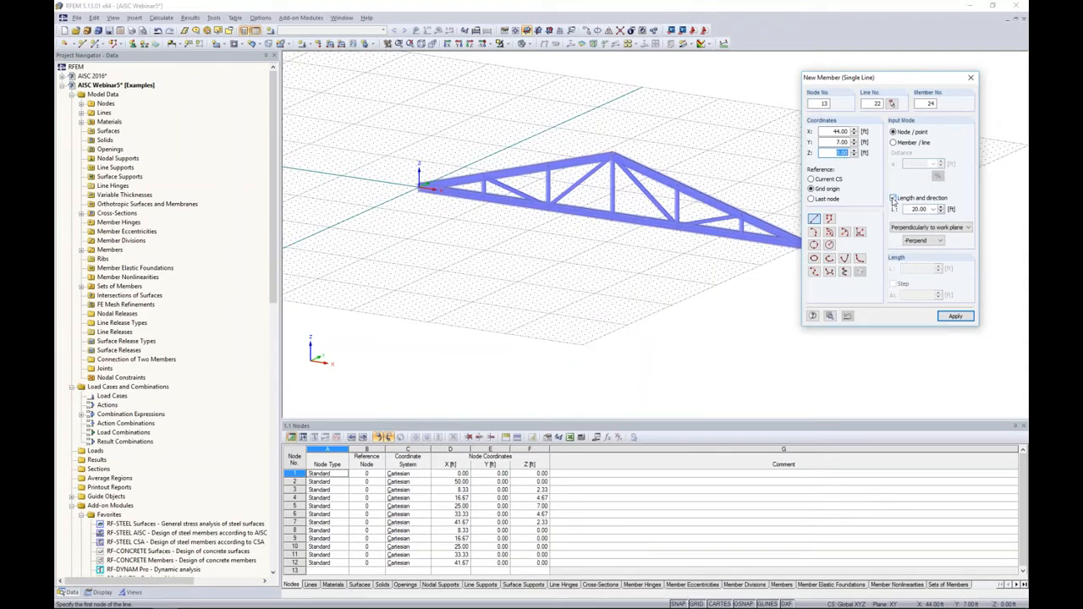
drag(912, 211, 929, 211)
text(20)
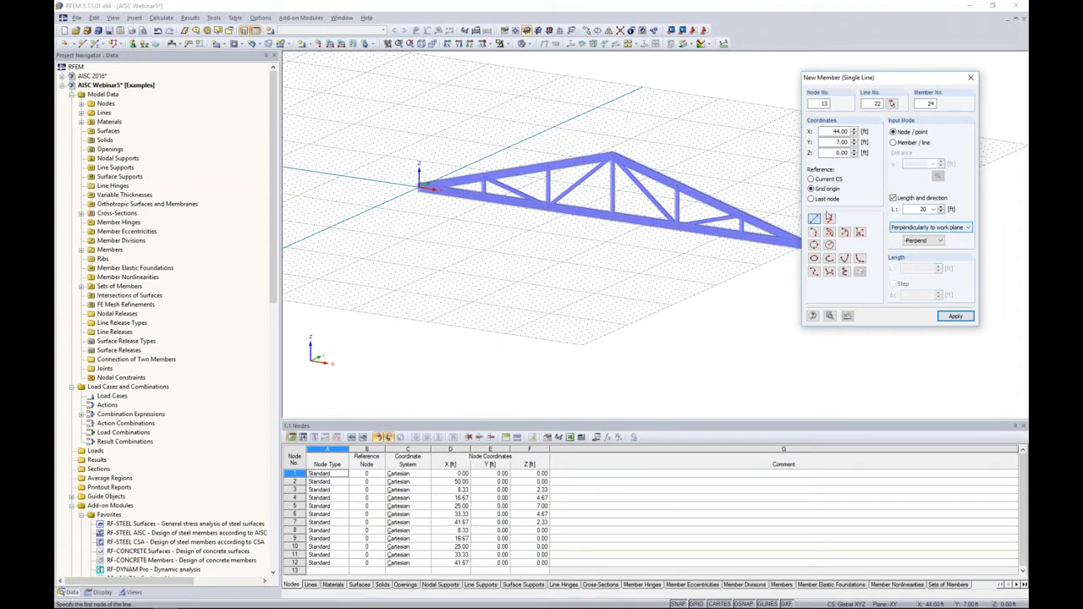
click(916, 242)
click(916, 256)
- Place a column down from each end of the truss and finish adding members
middle_drag(673, 286, 599, 250)
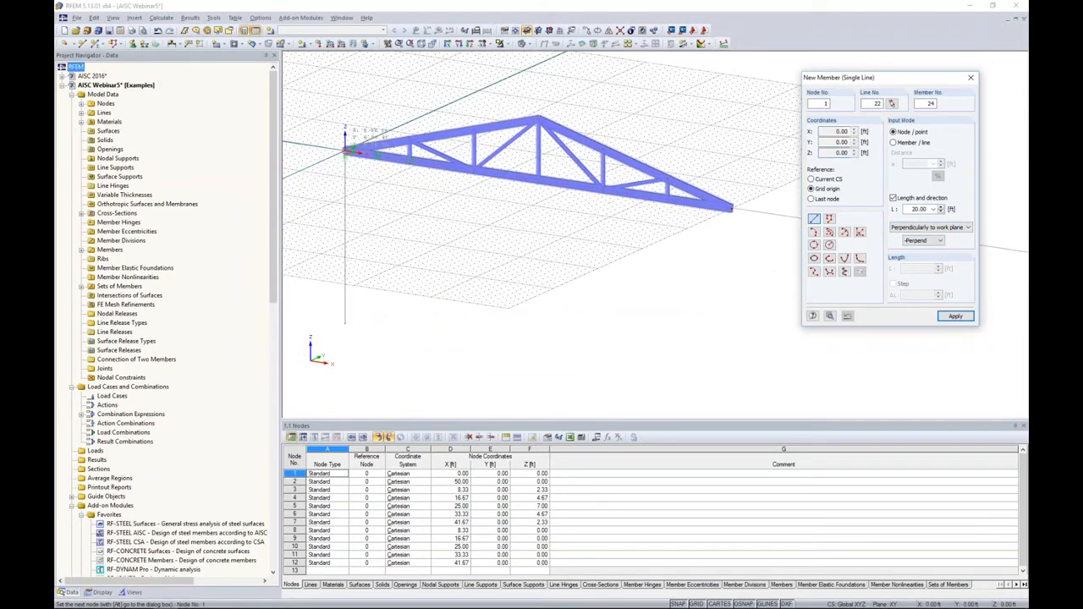
click(347, 150)
click(731, 208)
key(Escape)
ctrl+middle_drag(733, 208, 793, 225)
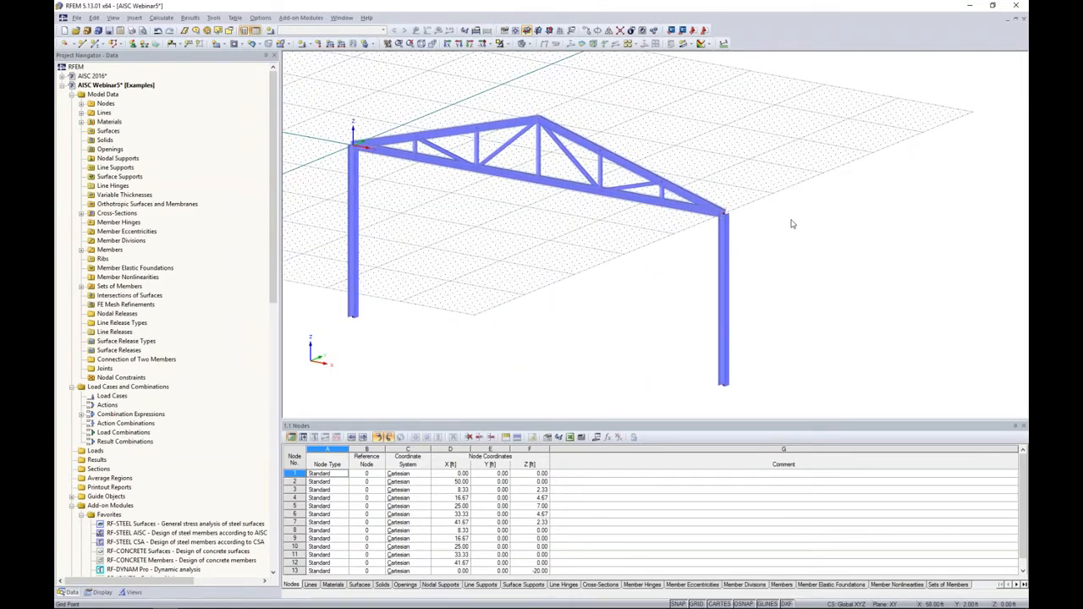
- Hide the grid and select the truss and both columns, leaving out the column base nodes
click(696, 603)
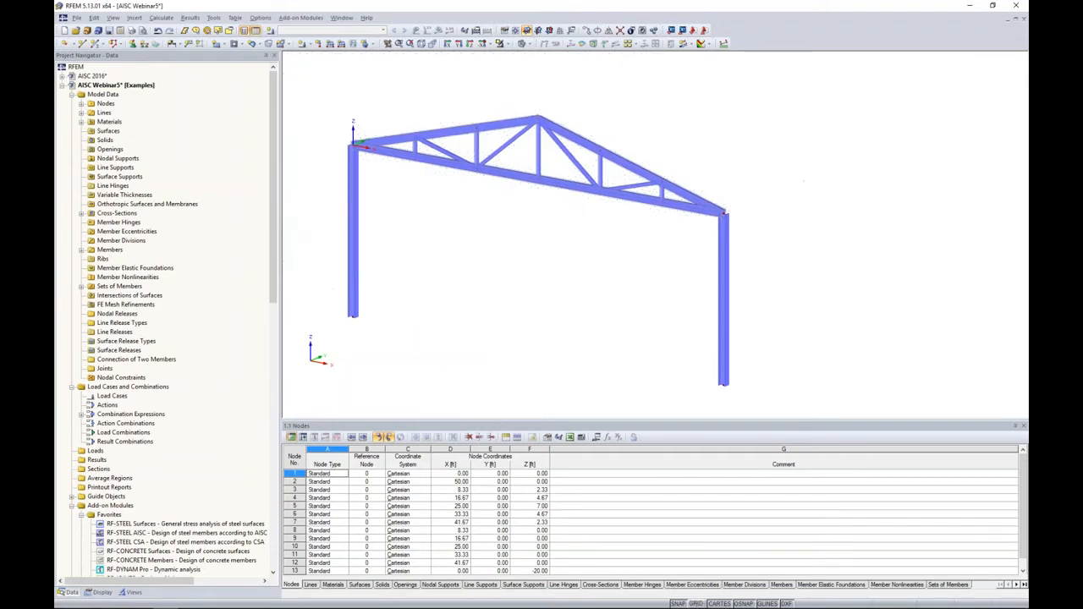
ctrl+middle_drag(604, 318, 735, 267)
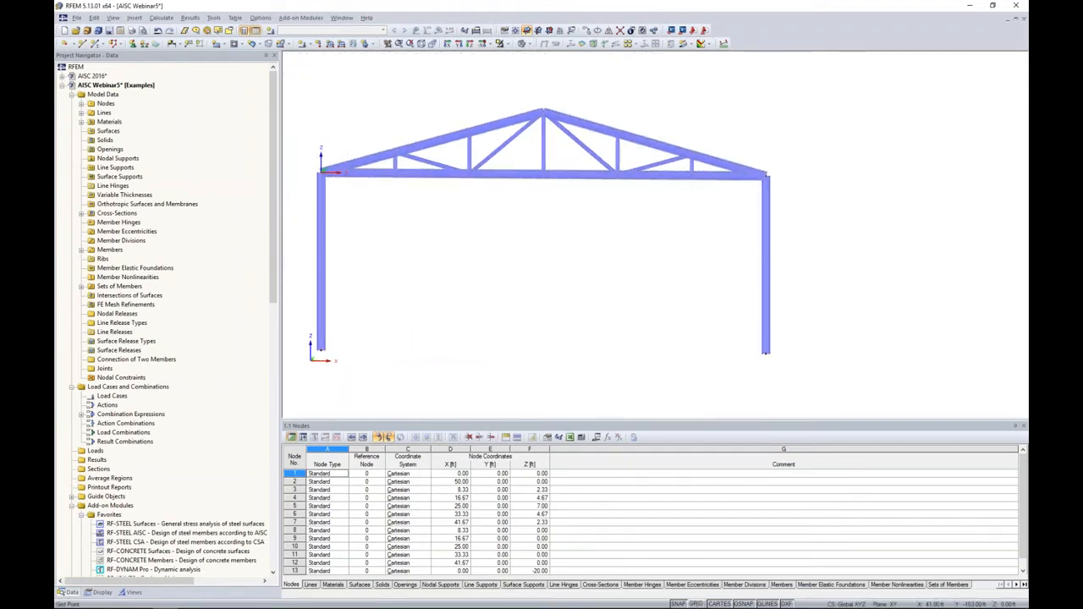
middle_drag(604, 262, 685, 258)
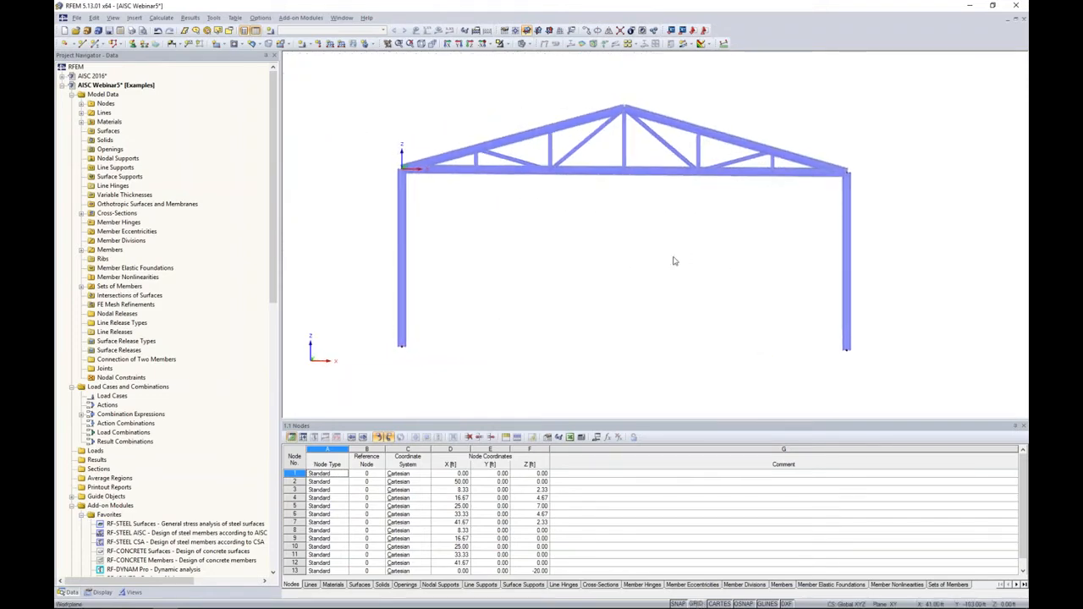
scroll(663, 262, down, 1)
drag(905, 269, 383, 94)
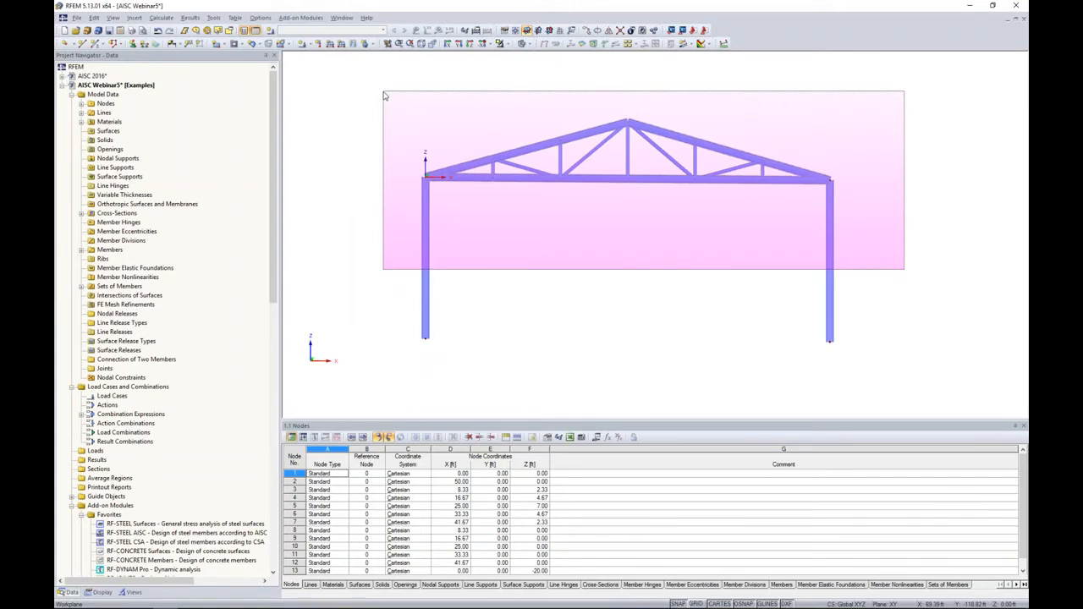
drag(384, 96, 383, 97)
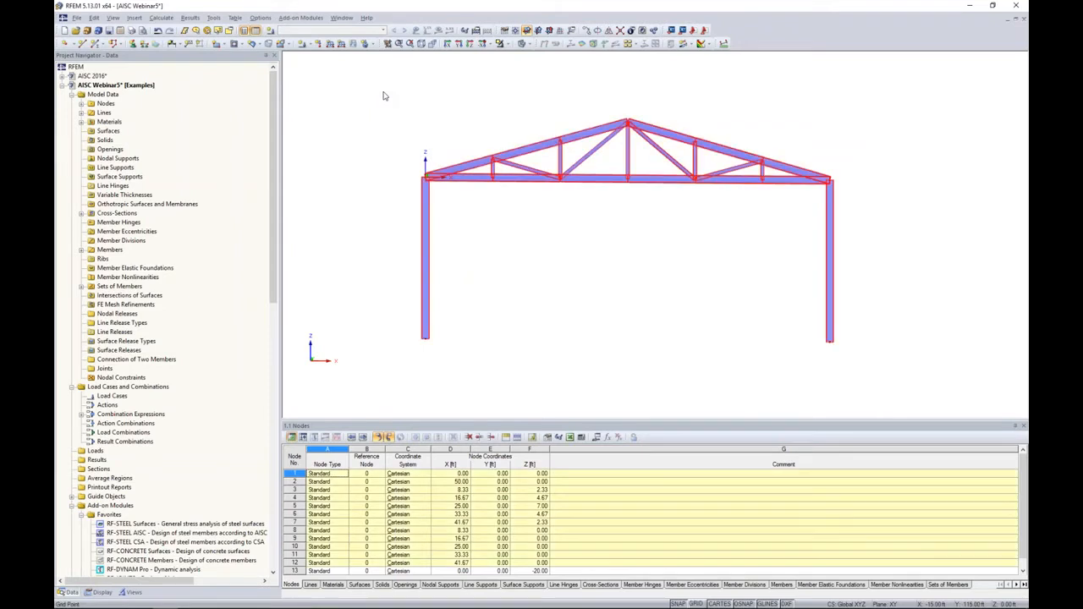
- Display the model as a wireframe and deselect the bottom chord nodes at X = 8.33, 16.67, 33.33 and 41.67 ft
middle_drag(663, 250, 623, 244)
click(522, 44)
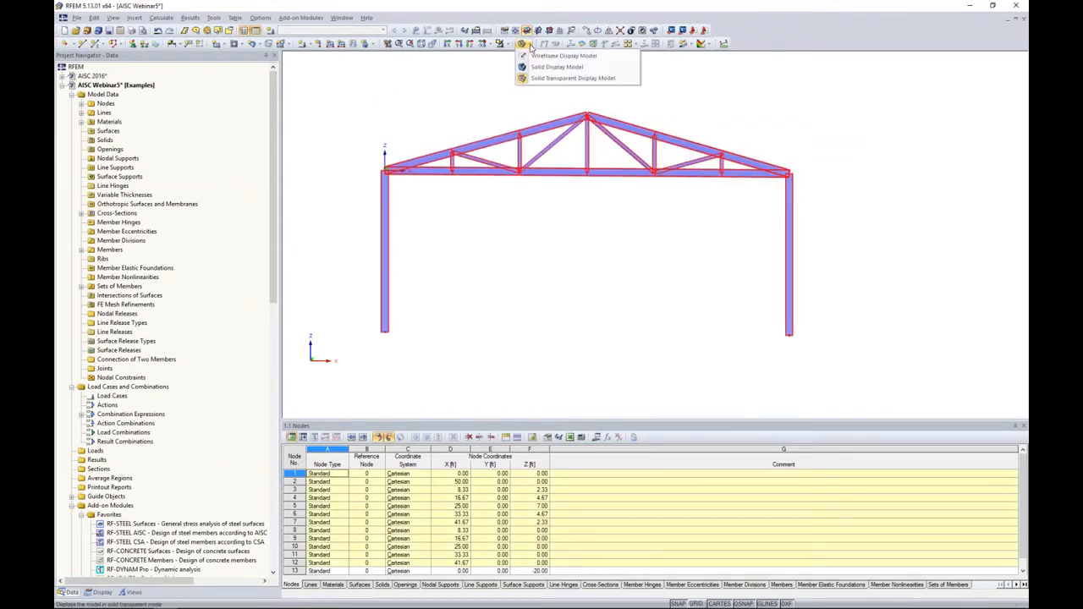
click(550, 53)
scroll(461, 177, up, 1)
scroll(460, 177, up, 3)
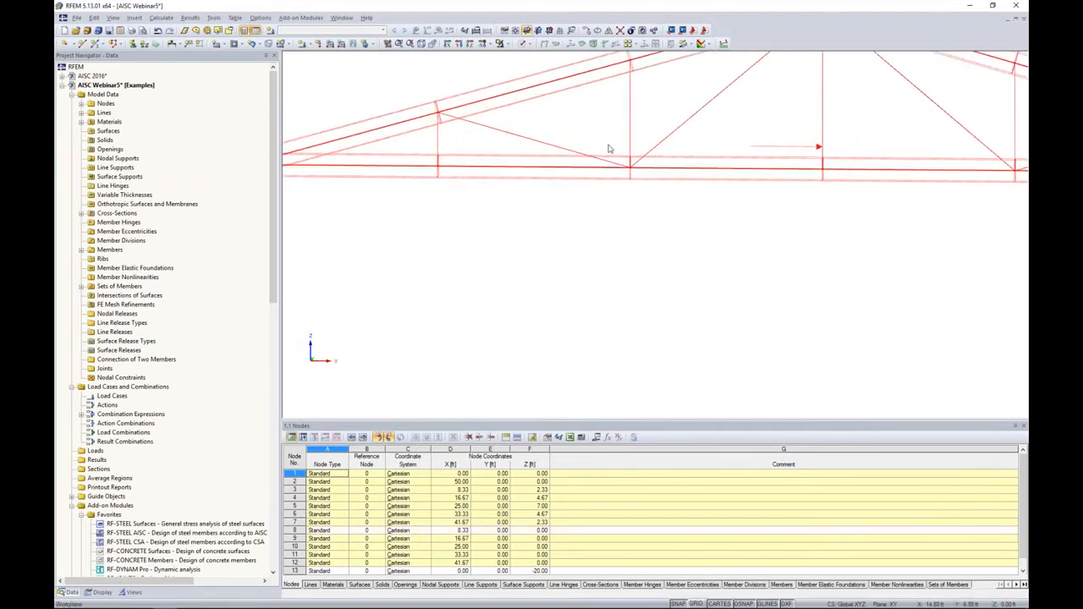
middle_drag(838, 256, 546, 253)
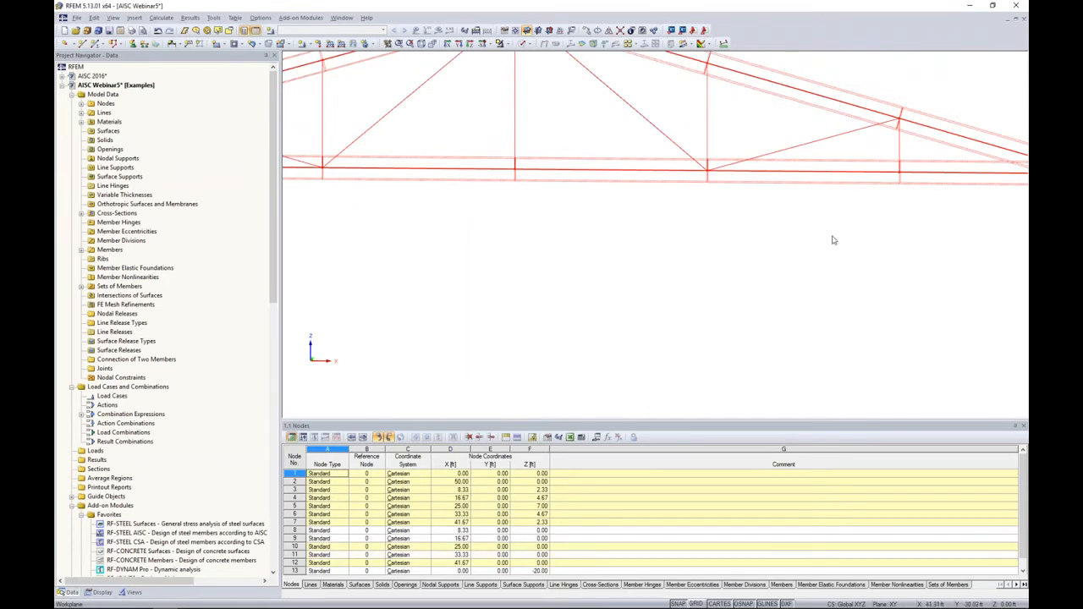
middle_drag(834, 237, 674, 243)
drag(718, 159, 774, 220)
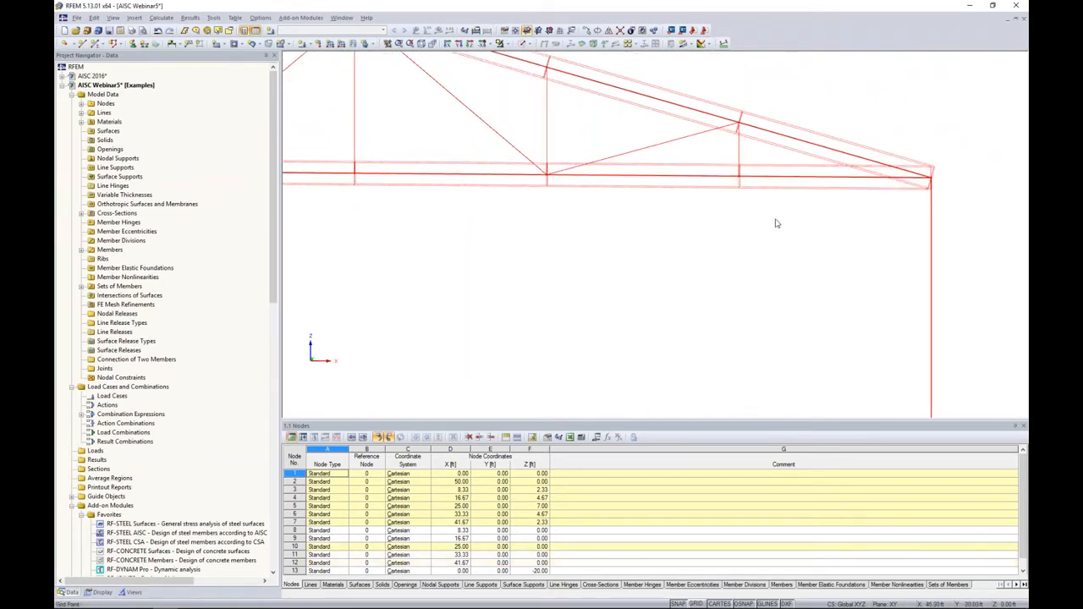
- Set up a copy of the selected frame with 3 copies and a displacement of 20 ft in Y
scroll(775, 220, down, 5)
ctrl+middle_drag(744, 231, 673, 229)
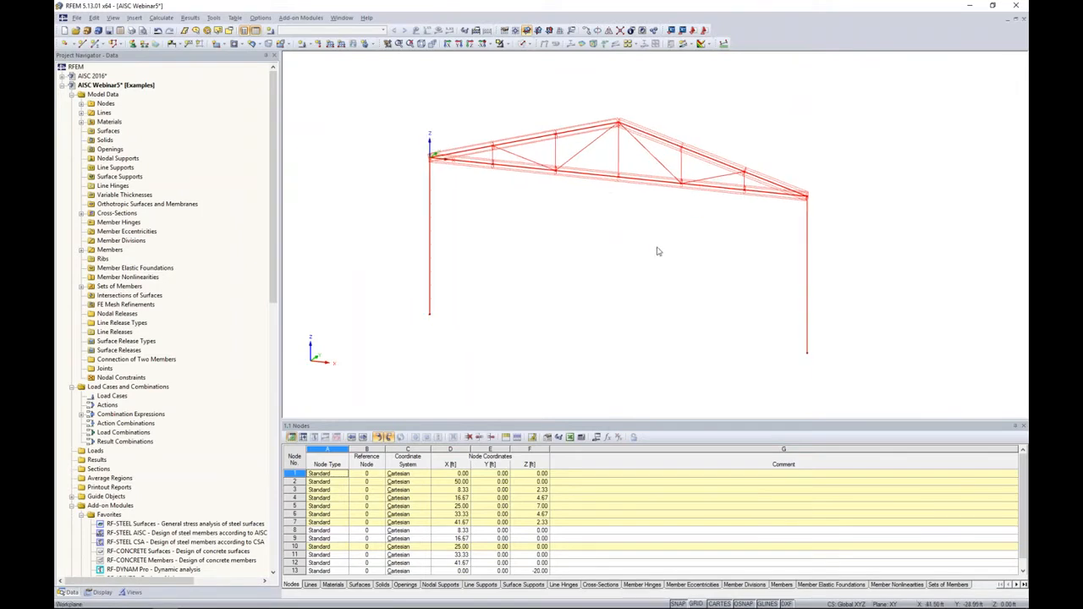
scroll(657, 247, down, 1)
middle_drag(656, 248, 589, 241)
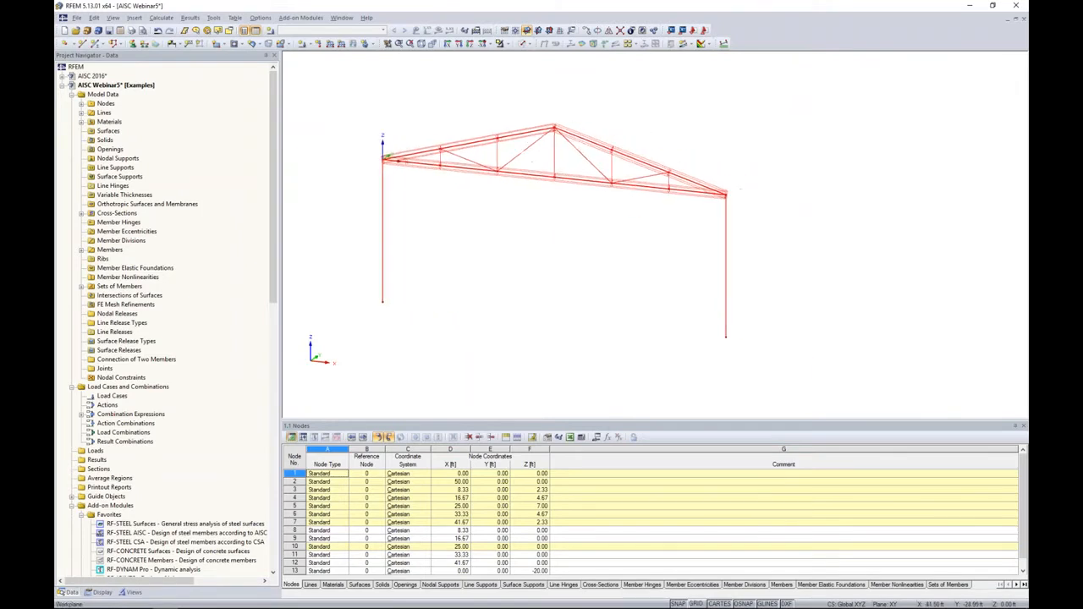
click(586, 32)
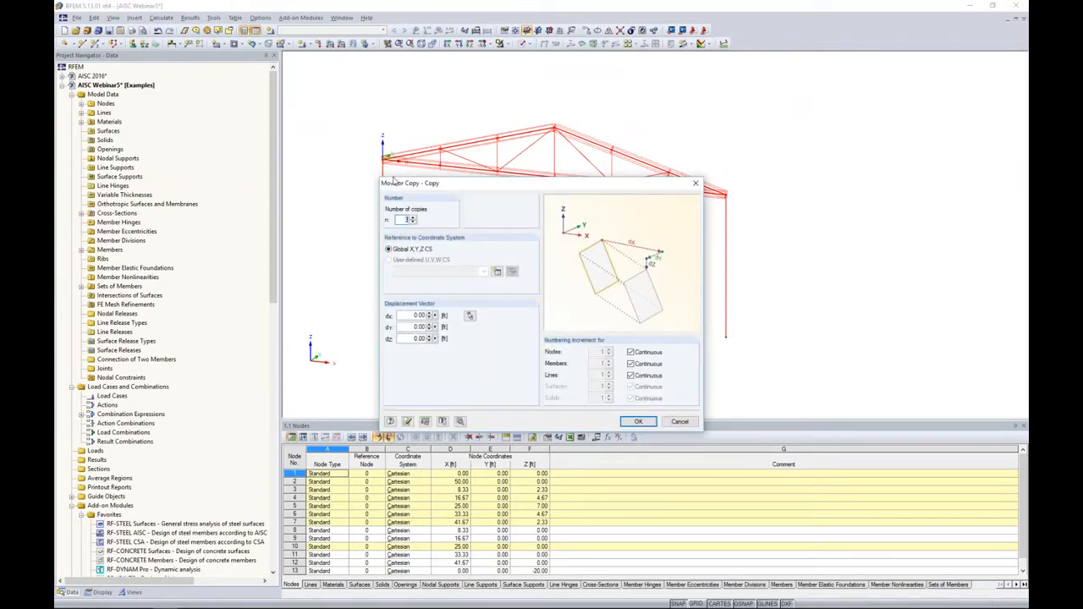
text(3)
click(408, 327)
text(20)
- Enable creating new lines and members between the selected nodes and their copies, with the template member number set to None
click(461, 422)
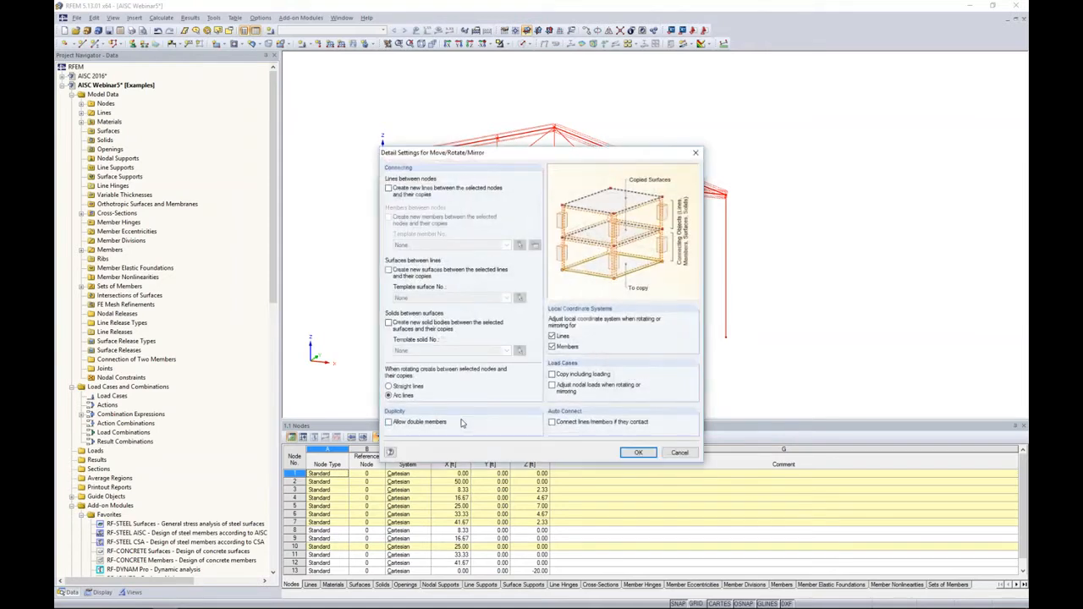
click(390, 190)
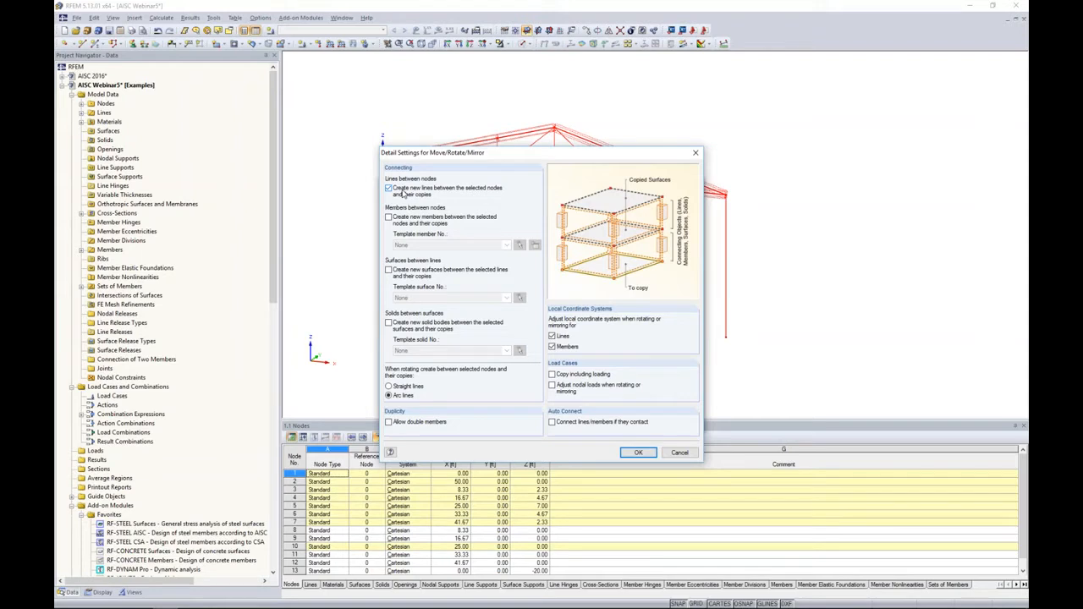
click(389, 217)
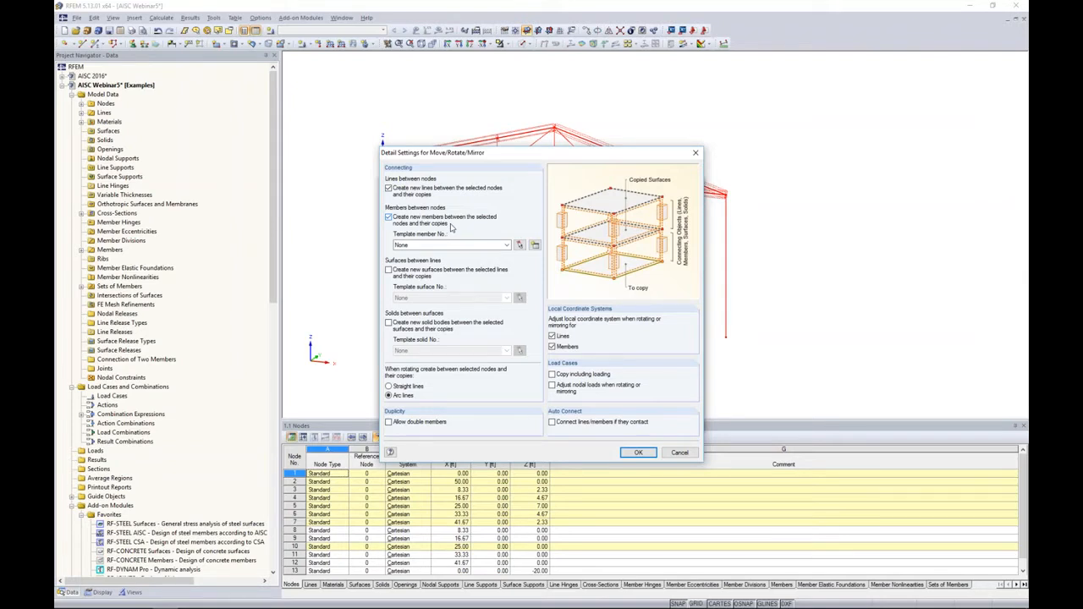
click(509, 246)
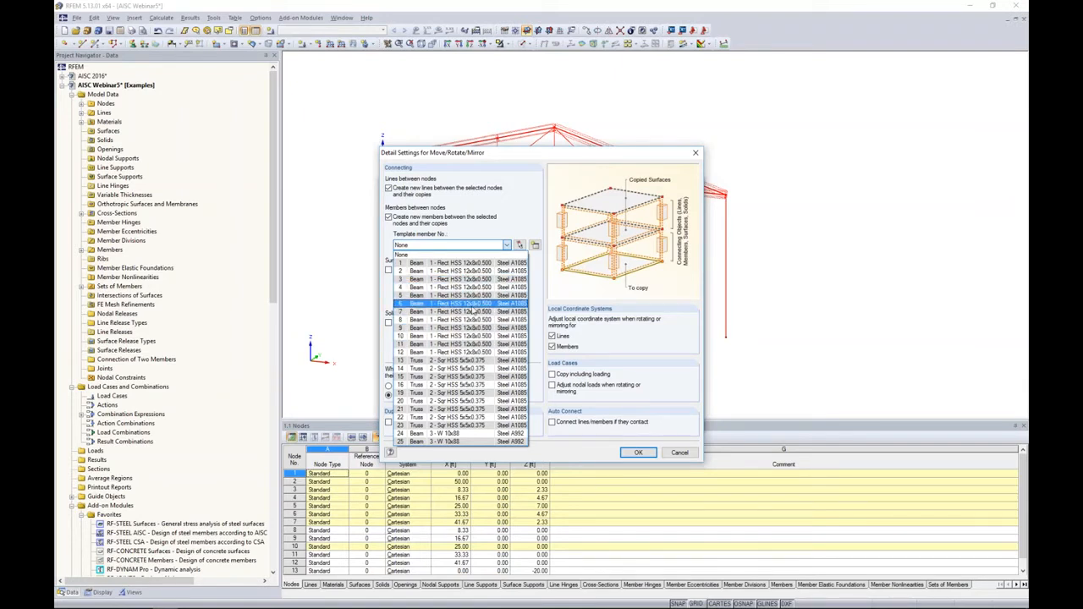
click(440, 255)
- Define a template member with a Sqr HSS 6x6x0.625 cross-section from AISC 15 in Steel A1085
click(535, 246)
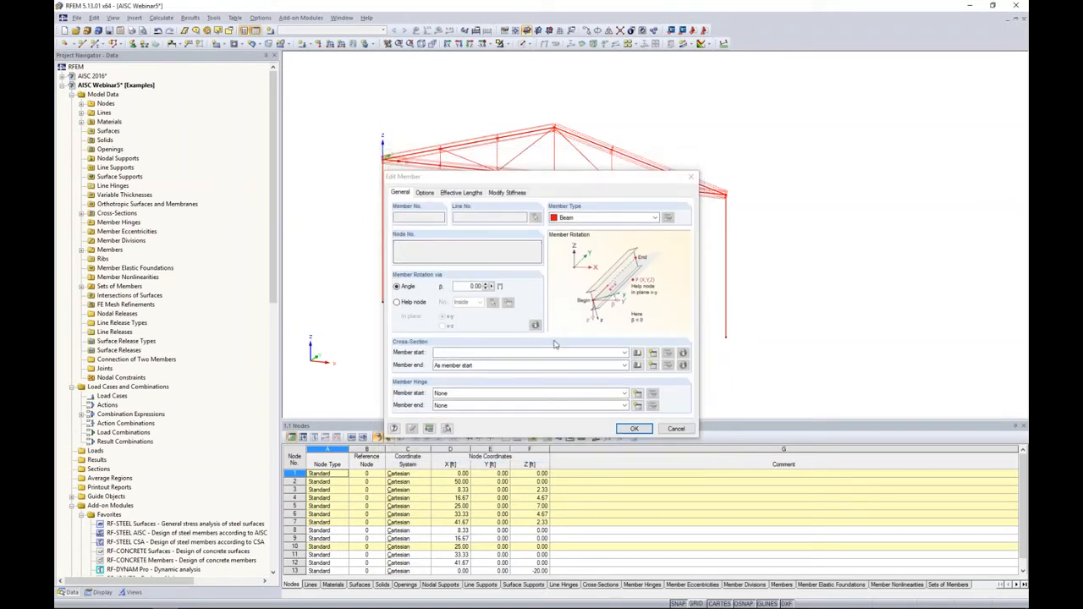
click(637, 354)
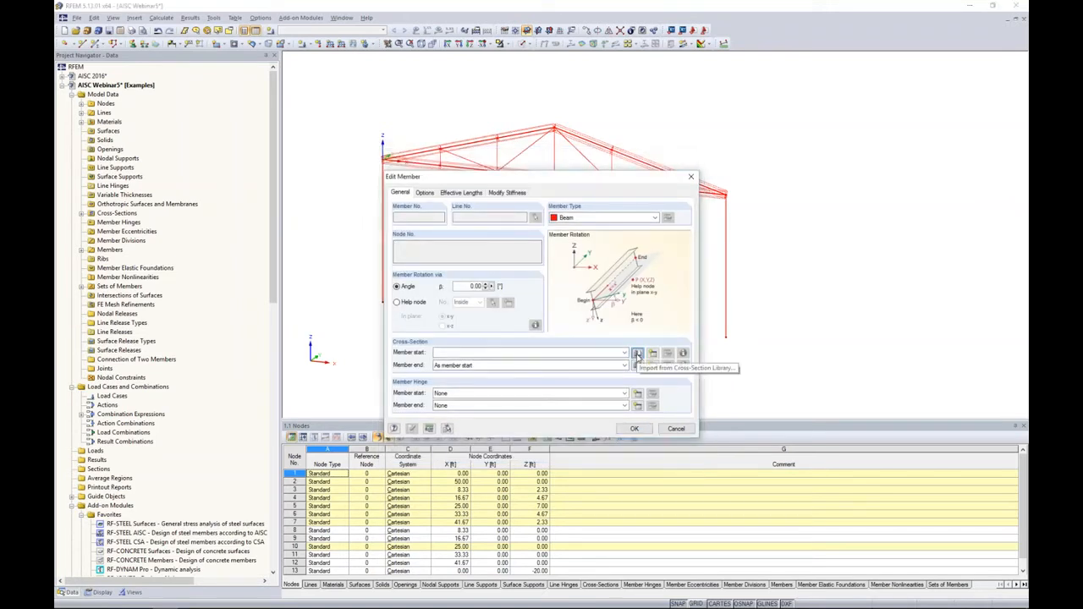
click(638, 356)
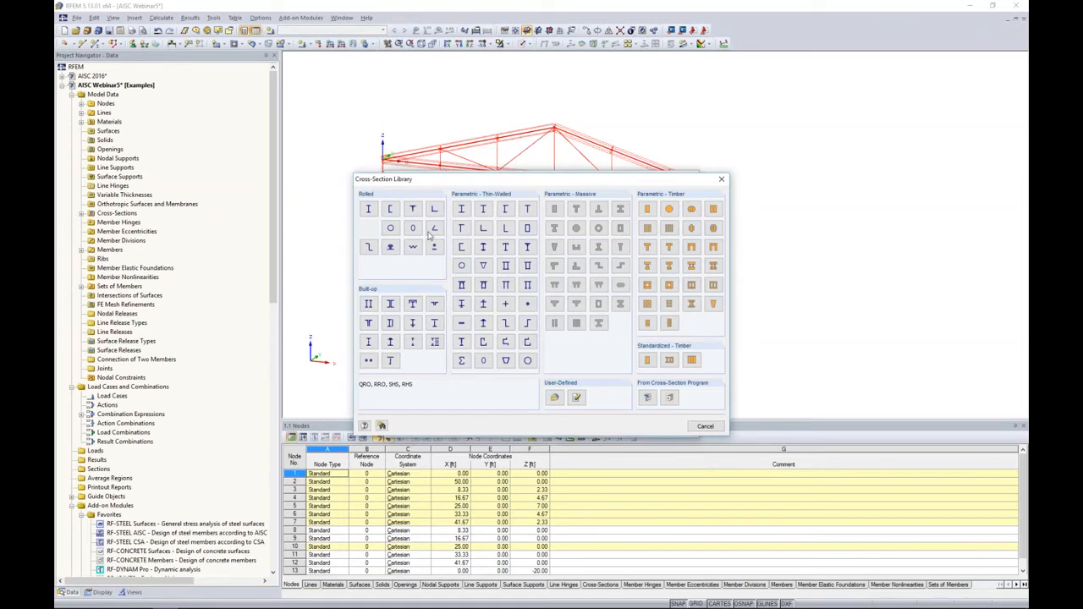
click(370, 232)
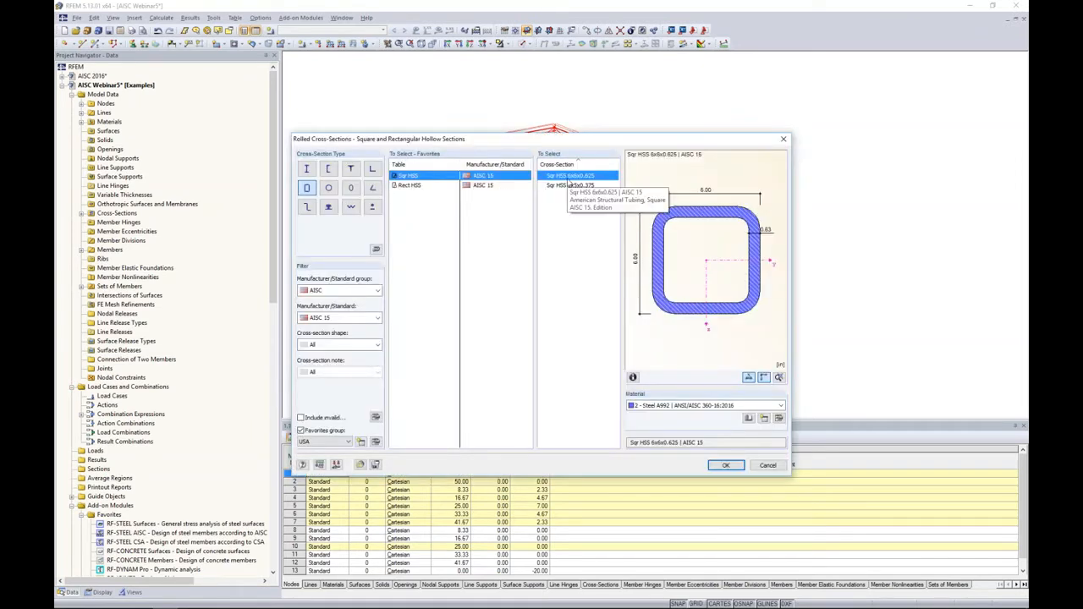
click(666, 405)
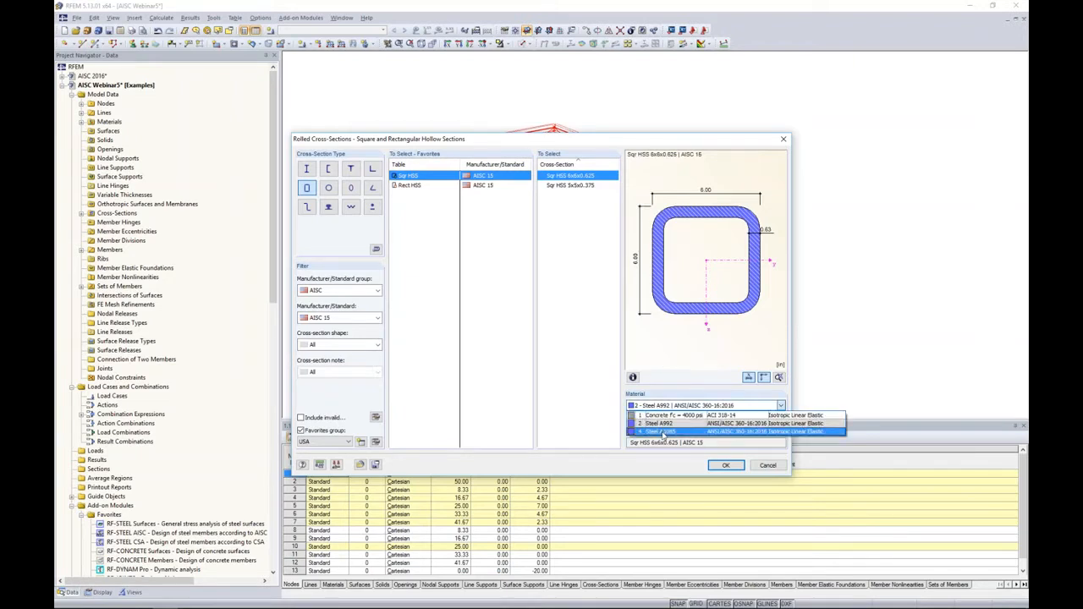
click(664, 433)
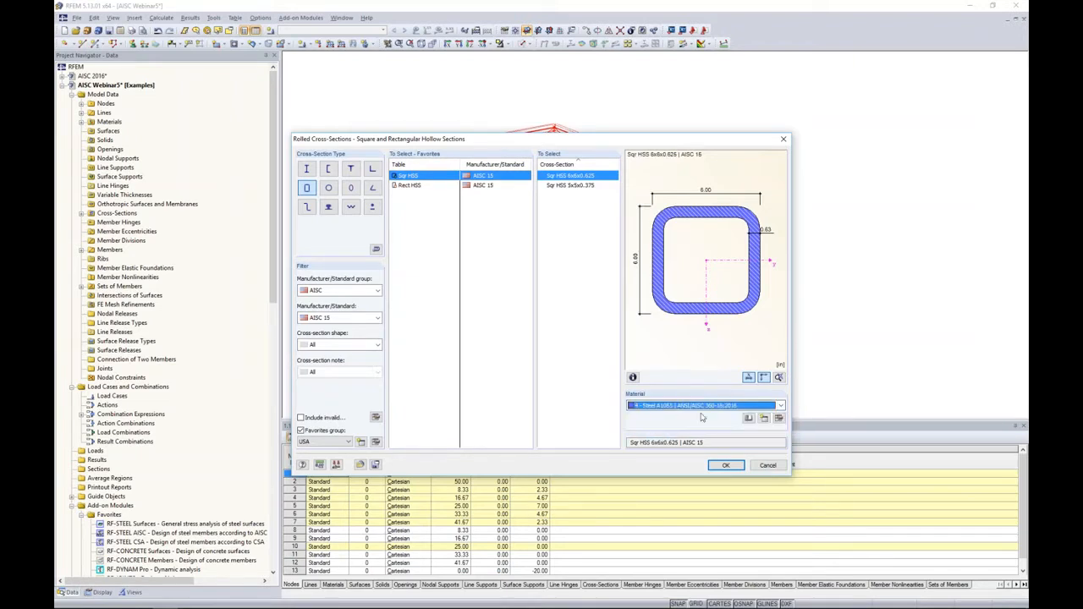
click(726, 467)
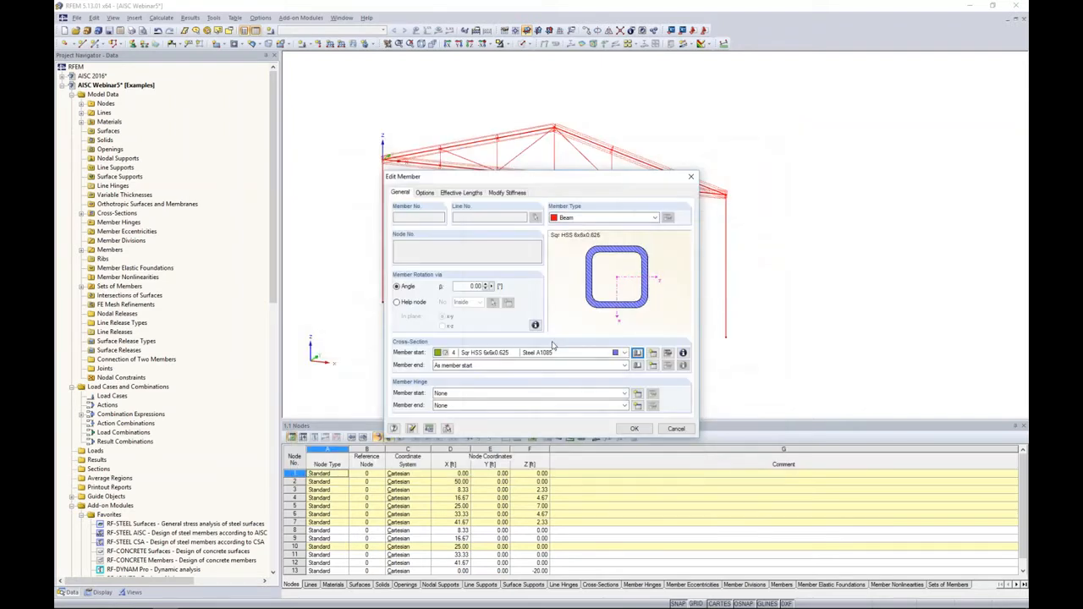
- Keep Beam as the template member's type and open a new hinge definition for the member start
click(655, 218)
click(655, 219)
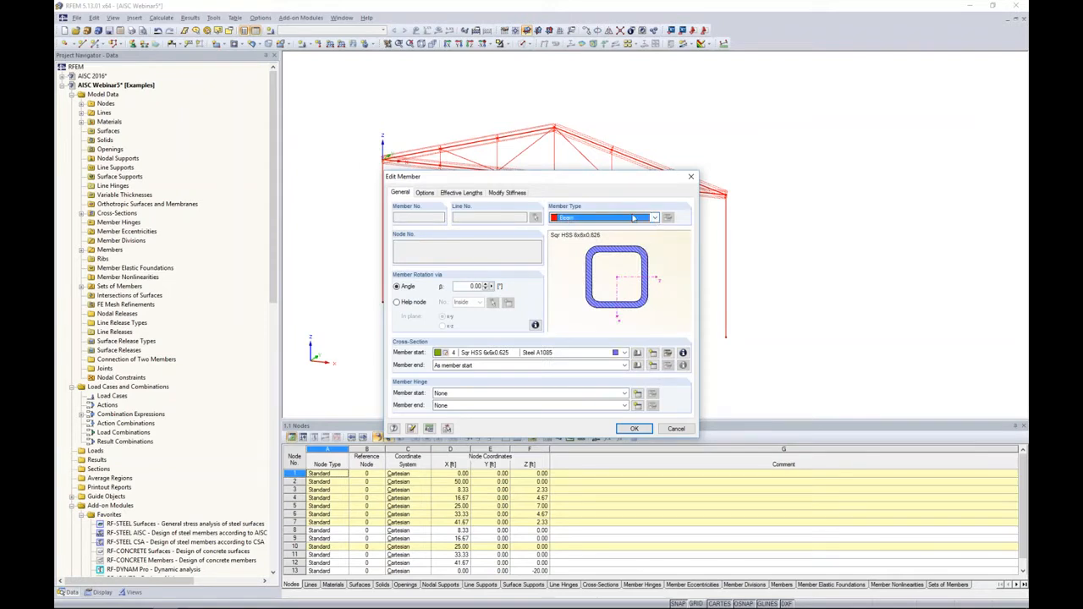
click(655, 219)
click(584, 226)
click(639, 395)
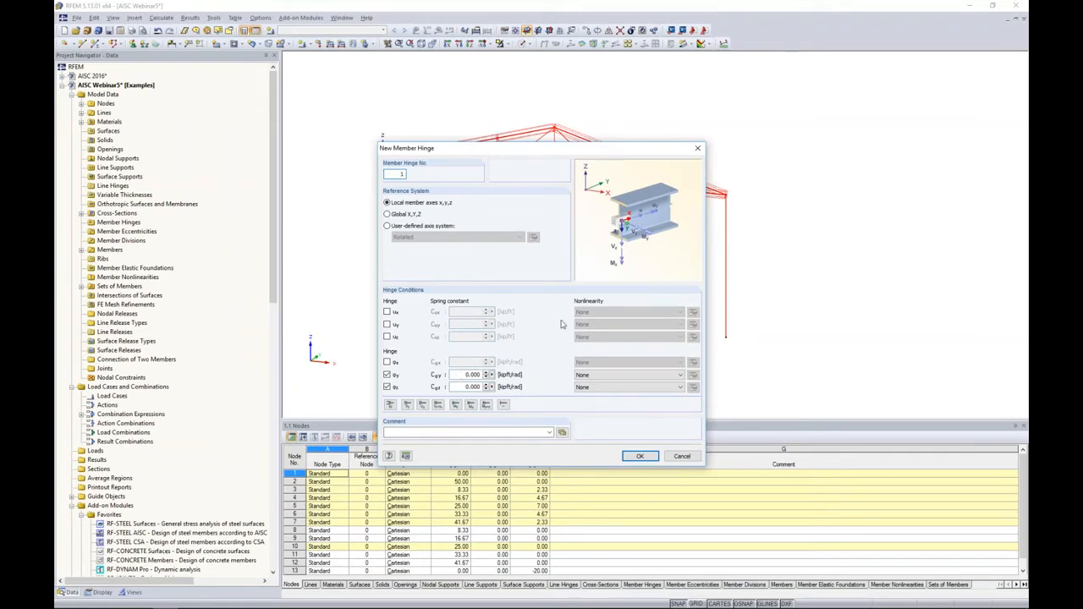
- Try the Diagram nonlinearity for the hinge's φy rotation, view its settings and reset the nonlinearity to None
click(617, 380)
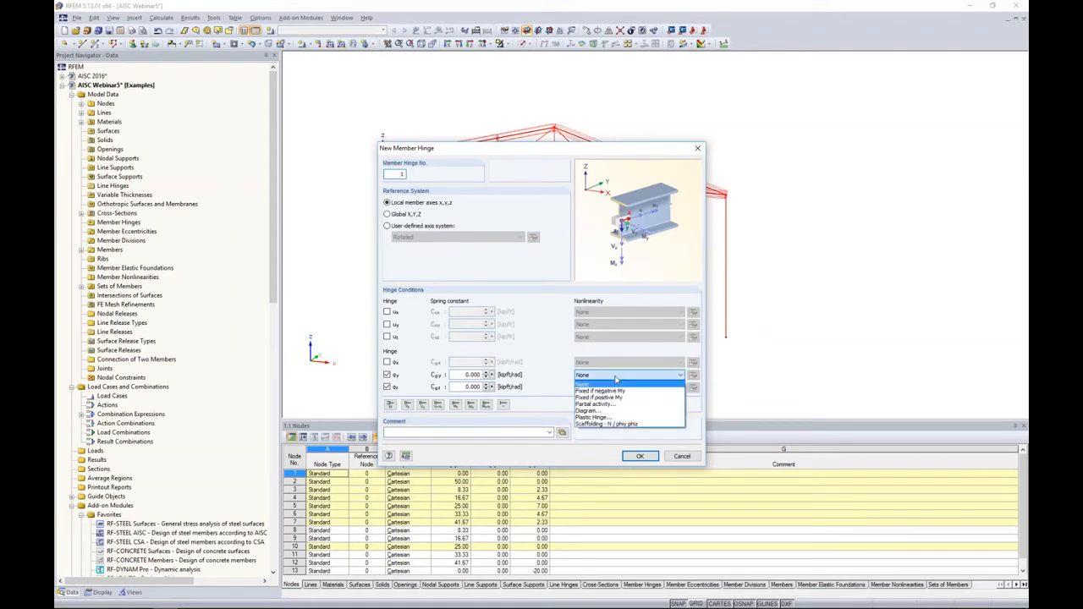
click(603, 411)
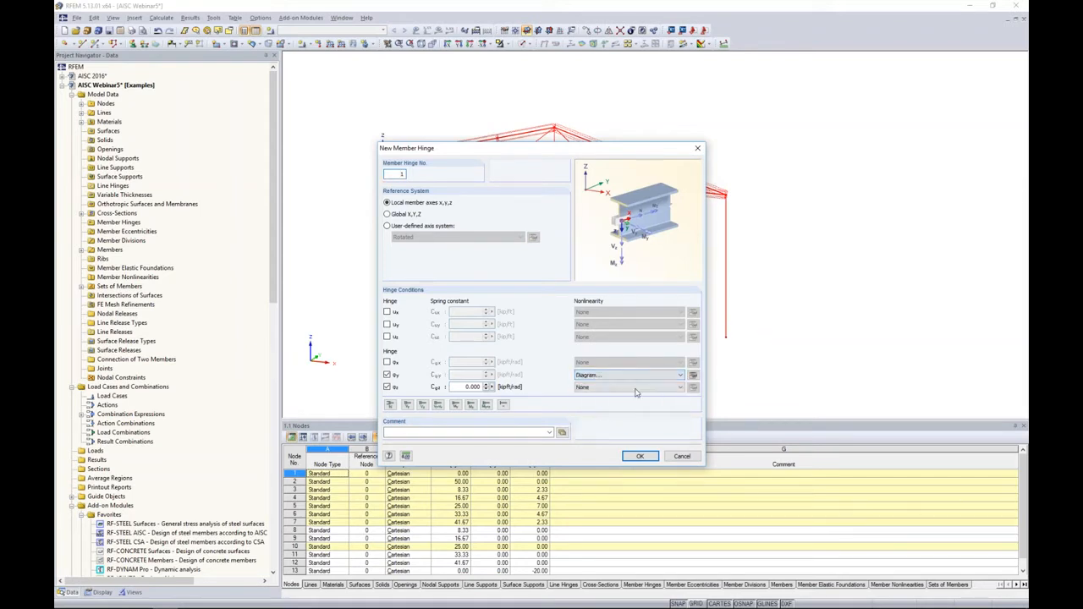
click(693, 376)
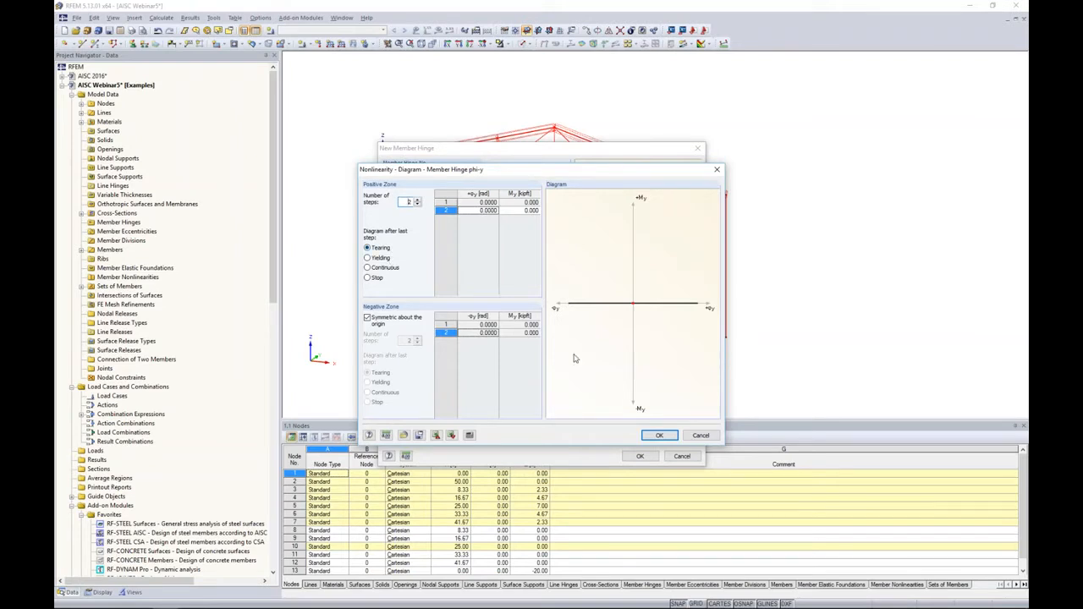
click(659, 435)
click(625, 376)
click(614, 385)
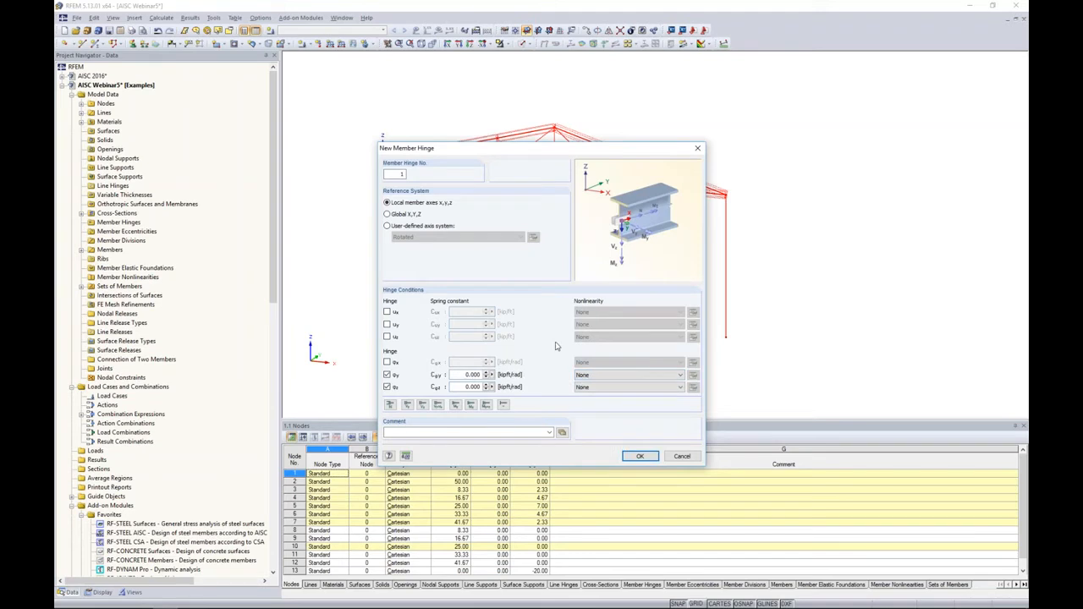
- Accept the local-axis hinge releasing φy and φz at the member start and assign the same hinge to the member end
click(636, 456)
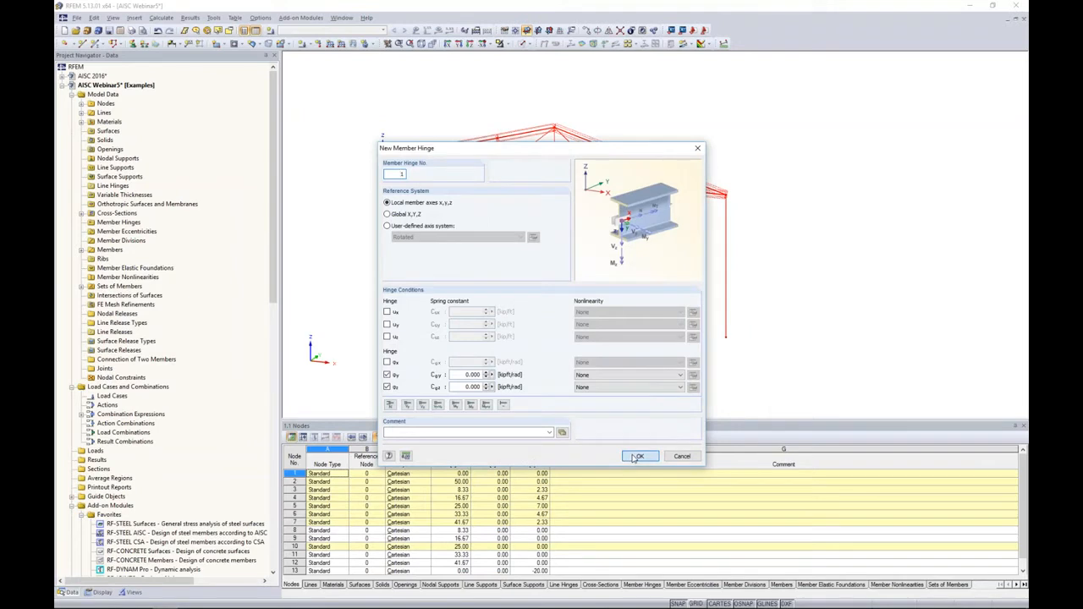
click(634, 456)
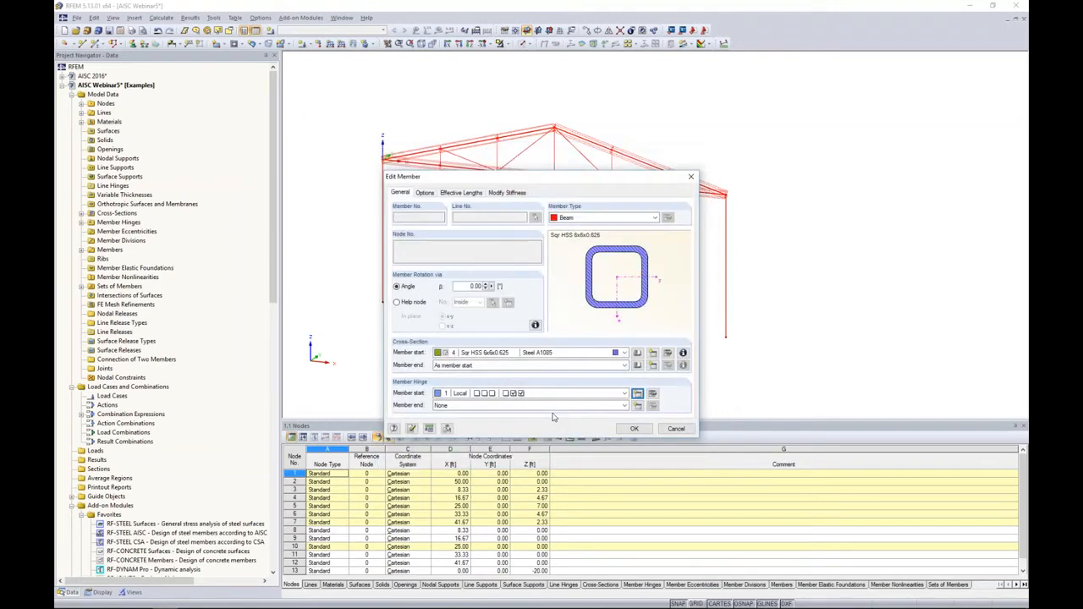
click(449, 405)
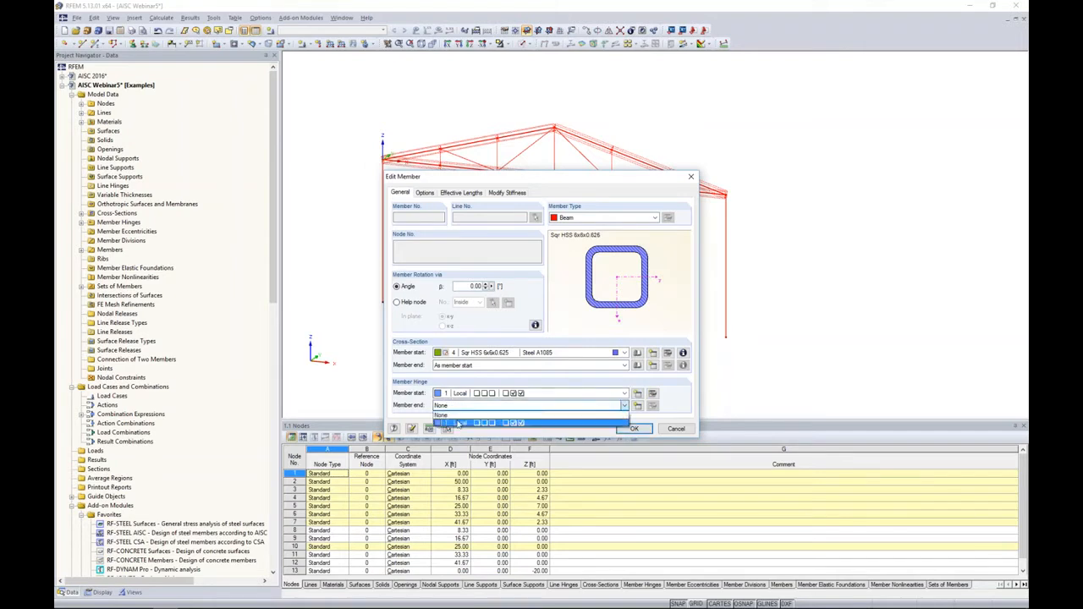
click(459, 423)
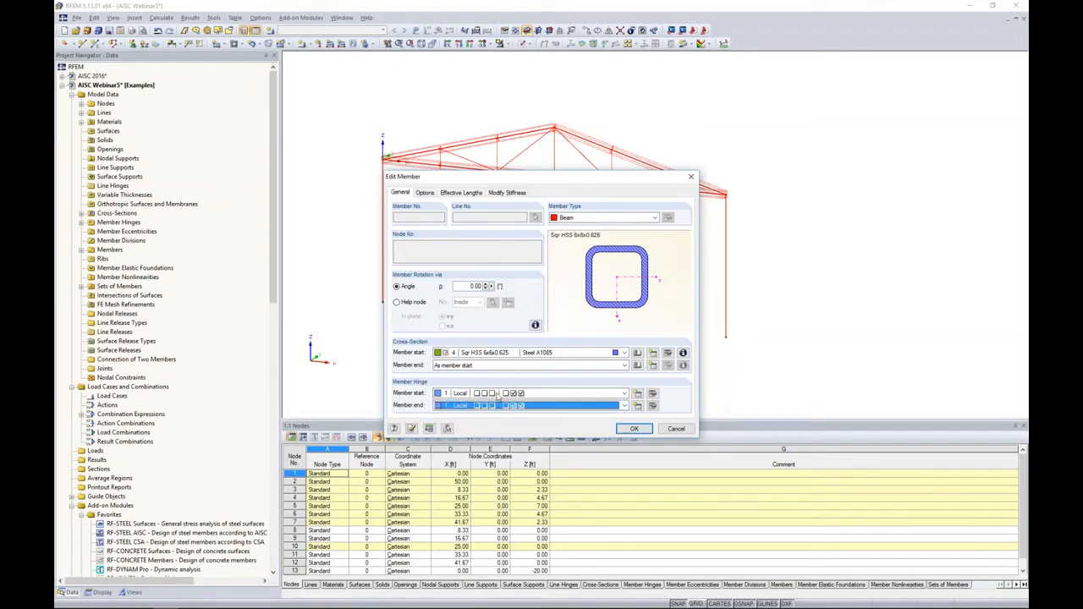
click(634, 429)
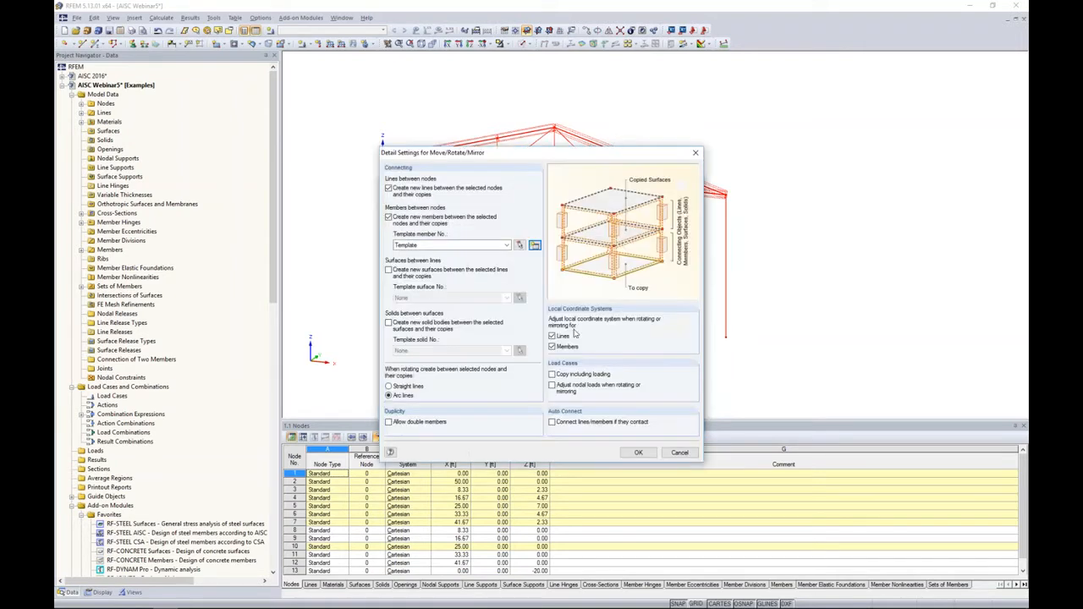
- Generate the three frame copies with connecting members and switch the wireframe model to a solid display
click(639, 453)
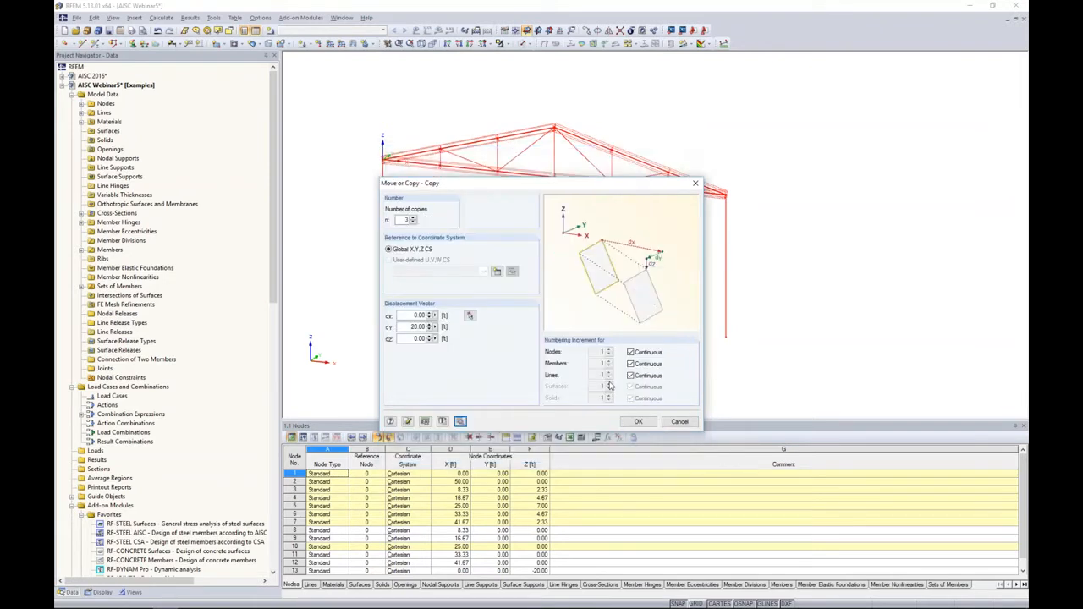
click(638, 421)
scroll(678, 279, down, 3)
middle_drag(677, 279, 574, 297)
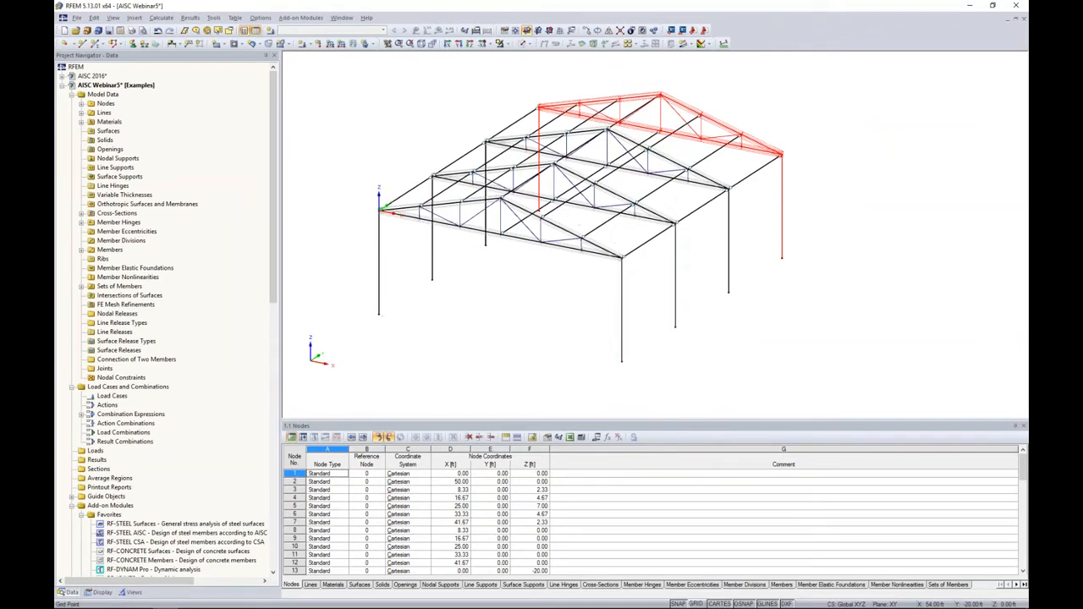
click(524, 44)
click(542, 78)
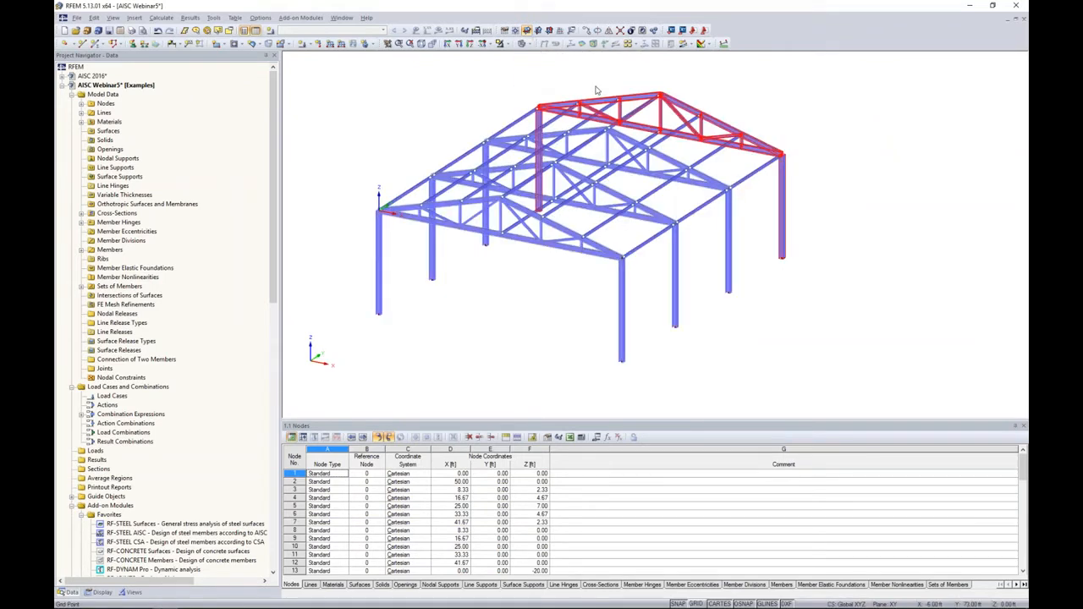
- Examine the copied frames and the connecting members between them from several angles and up close
ctrl+middle_drag(753, 245, 701, 232)
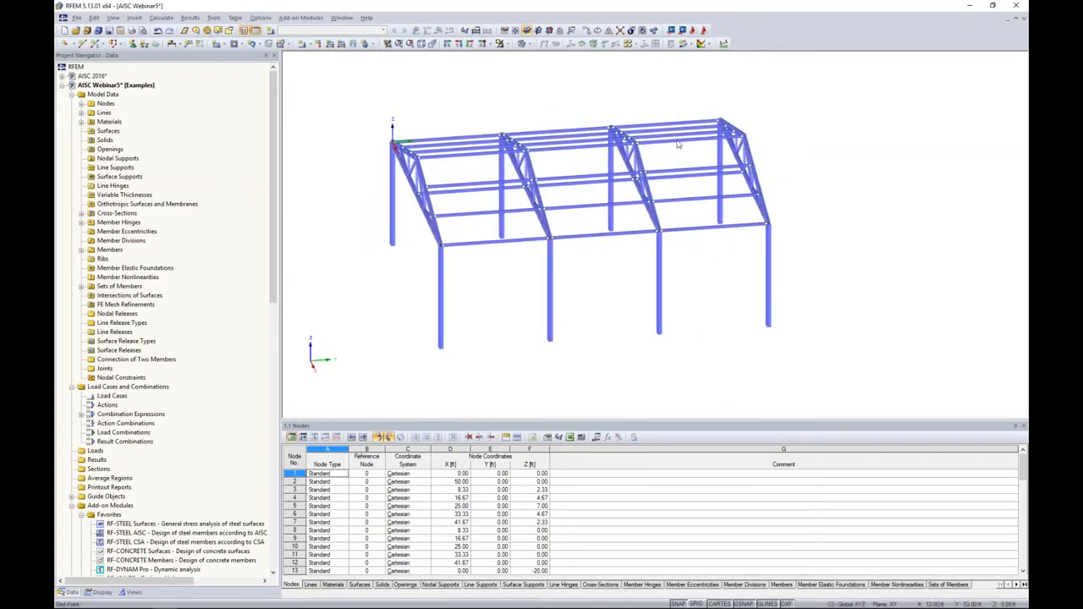
ctrl+middle_drag(594, 294, 785, 300)
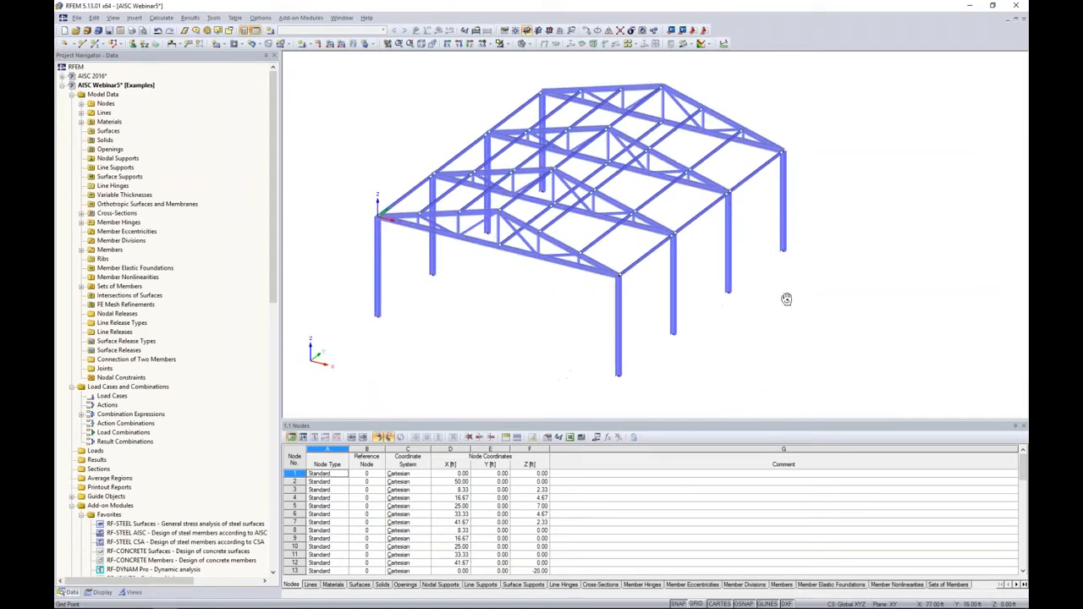
middle_drag(642, 255, 654, 272)
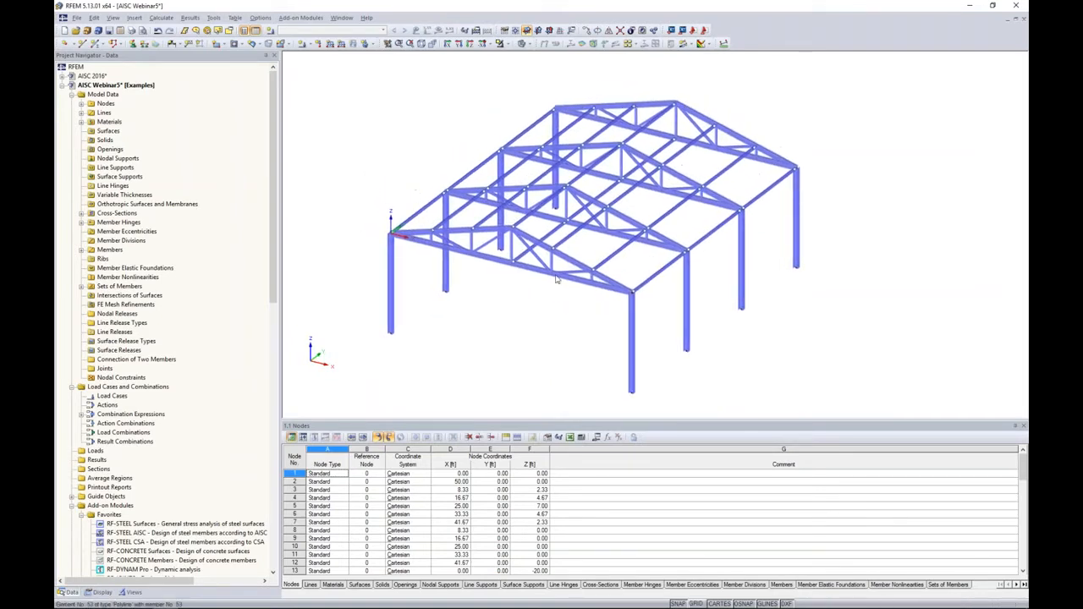
scroll(523, 292, up, 5)
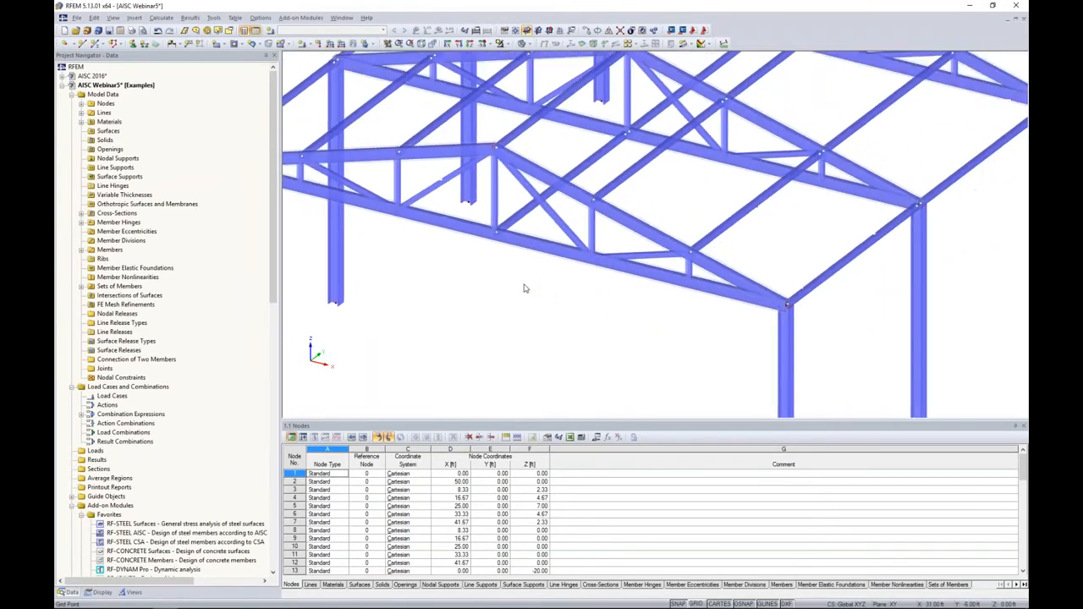
ctrl+middle_drag(560, 285, 705, 223)
middle_drag(719, 166, 639, 284)
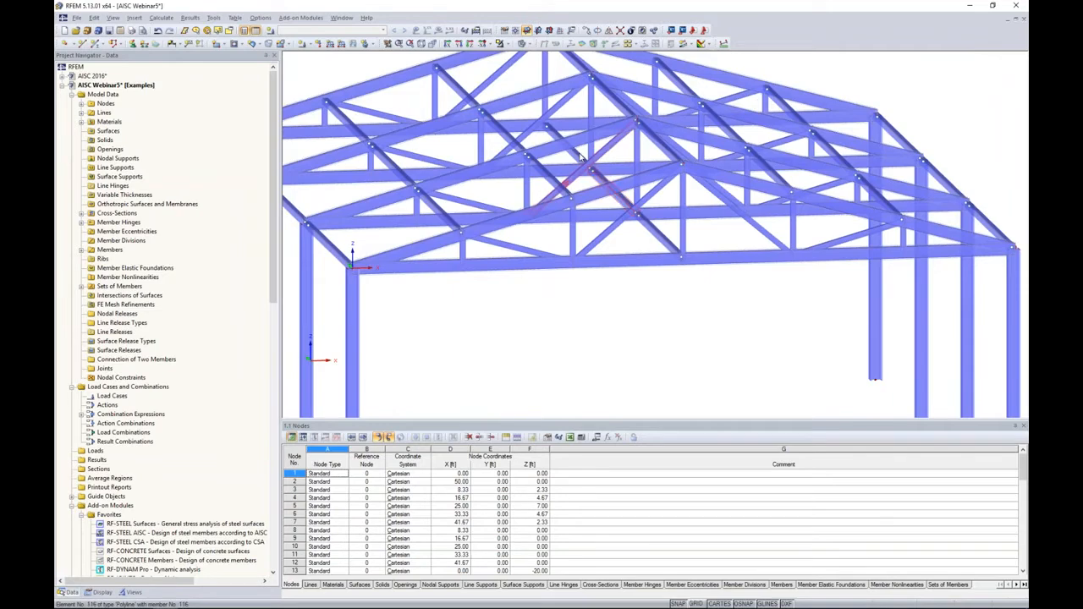
scroll(696, 269, down, 3)
ctrl+middle_drag(692, 272, 546, 272)
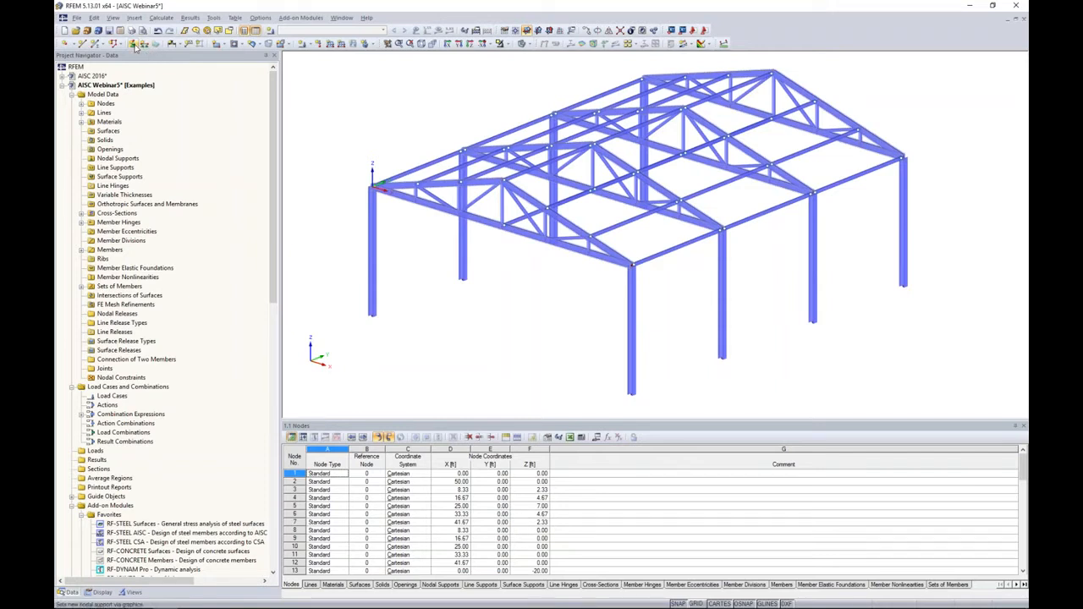
- Start a new nodal support and choose the Rigid support type
click(133, 44)
click(529, 233)
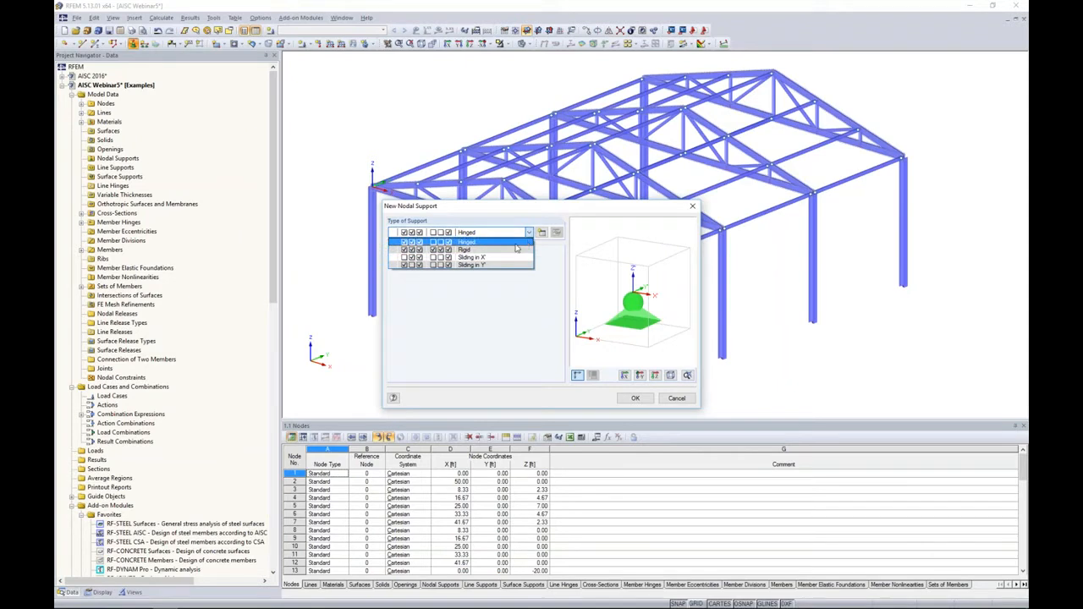
click(518, 250)
click(531, 235)
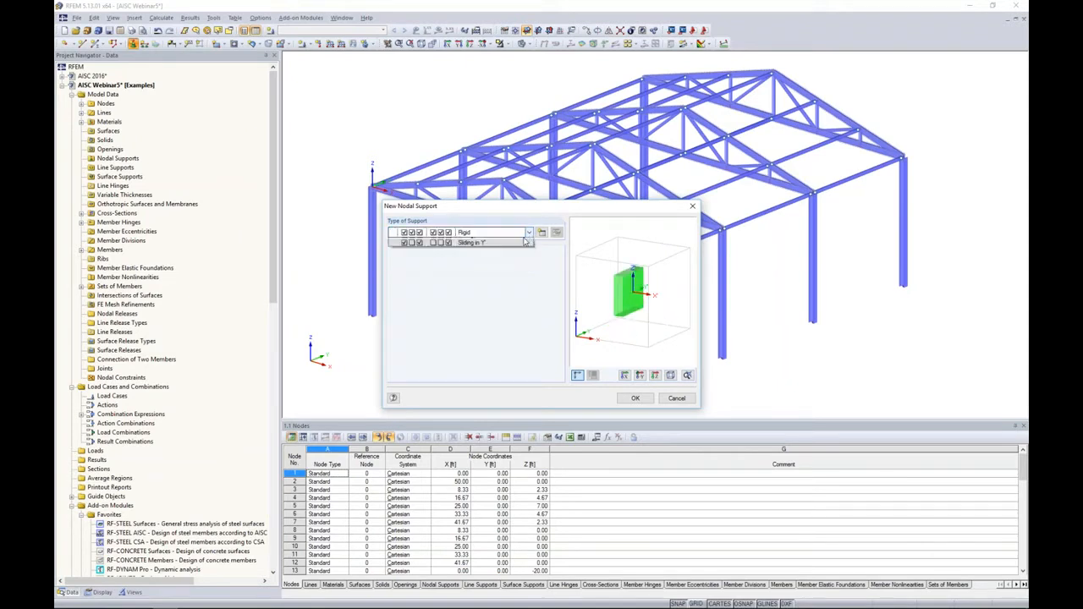
click(511, 295)
- View the settings for a custom nodal support, including the uX nonlinearity options, and leave without creating it
click(544, 236)
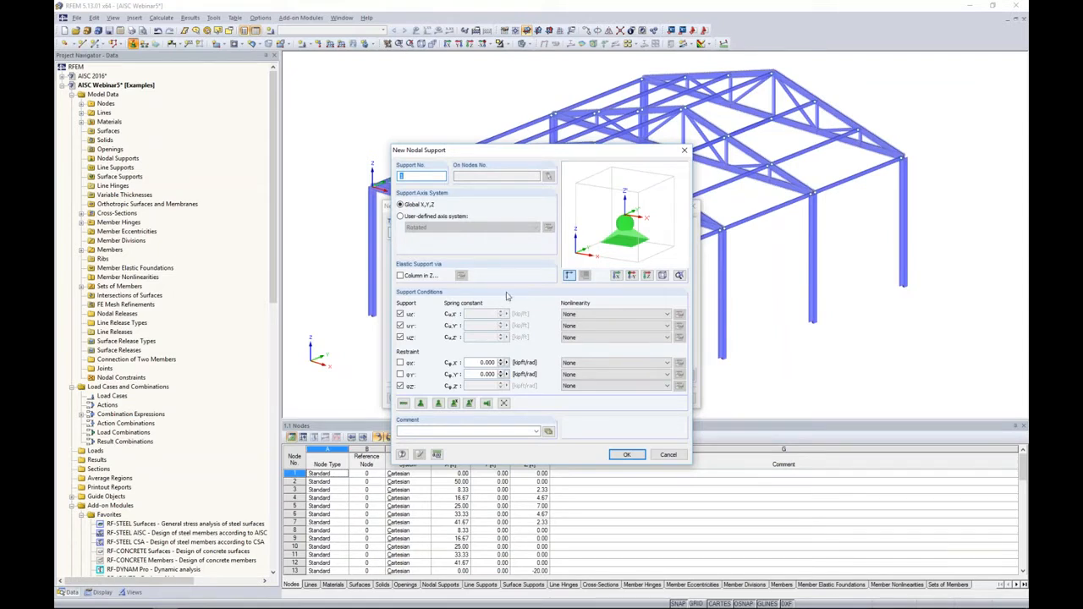
click(578, 315)
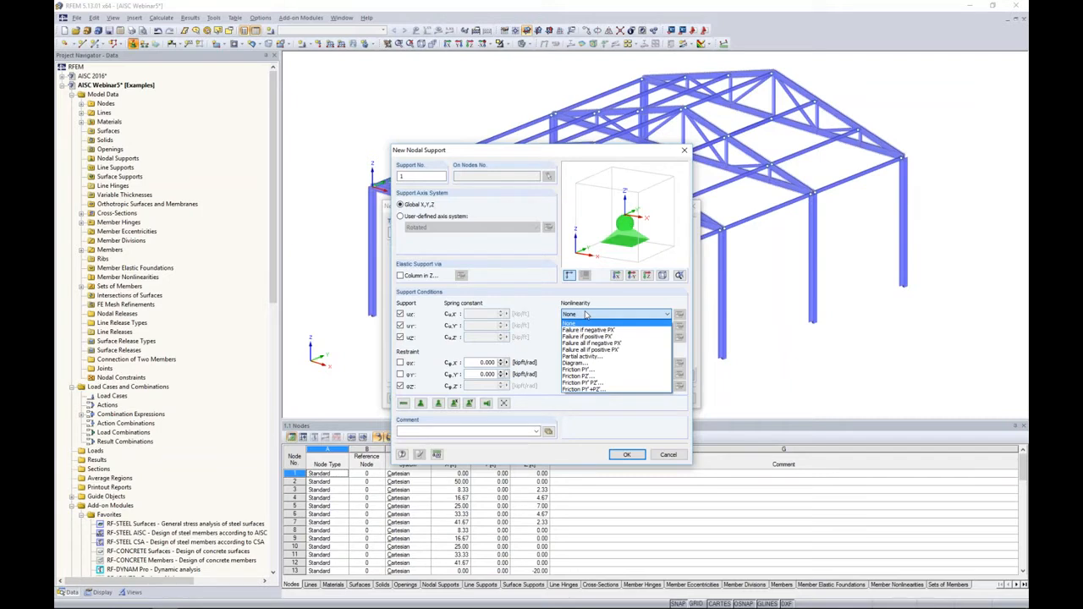
click(549, 310)
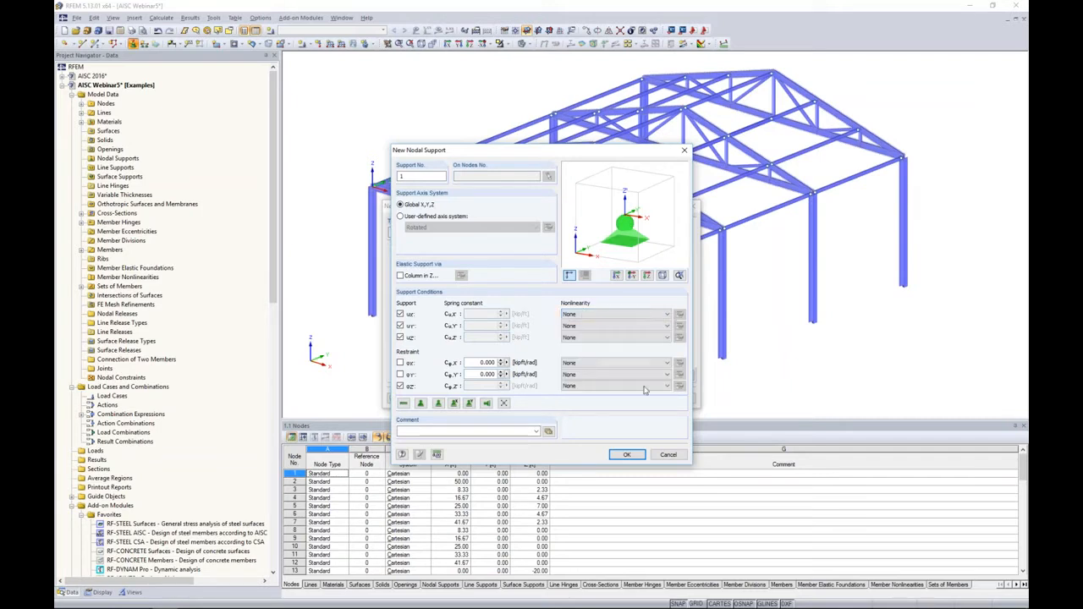
click(669, 454)
- Assign the Rigid nodal support to the base nodes of all the columns
click(514, 232)
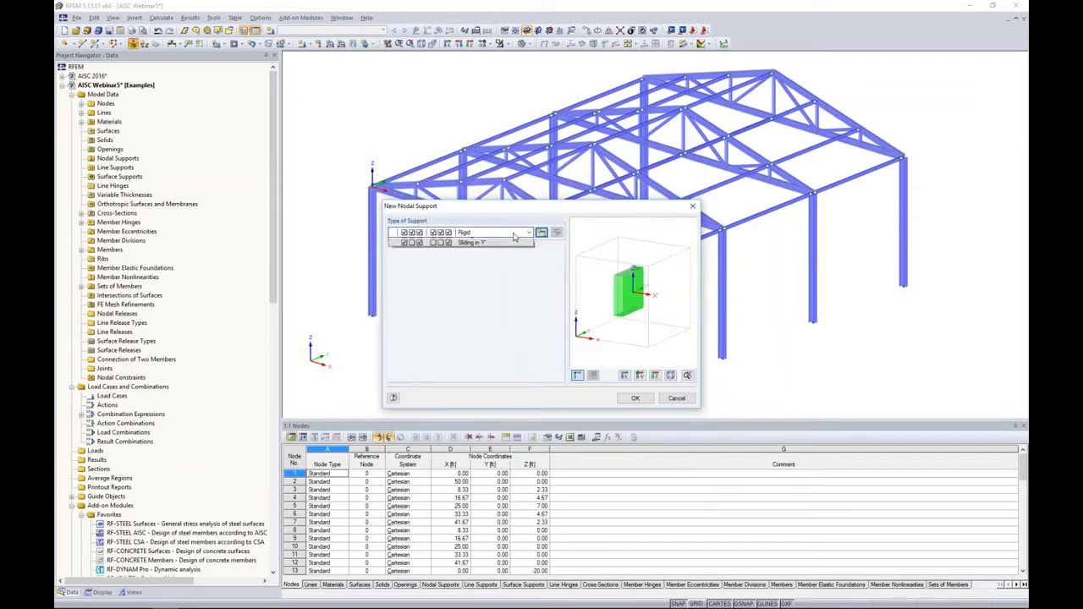
click(502, 252)
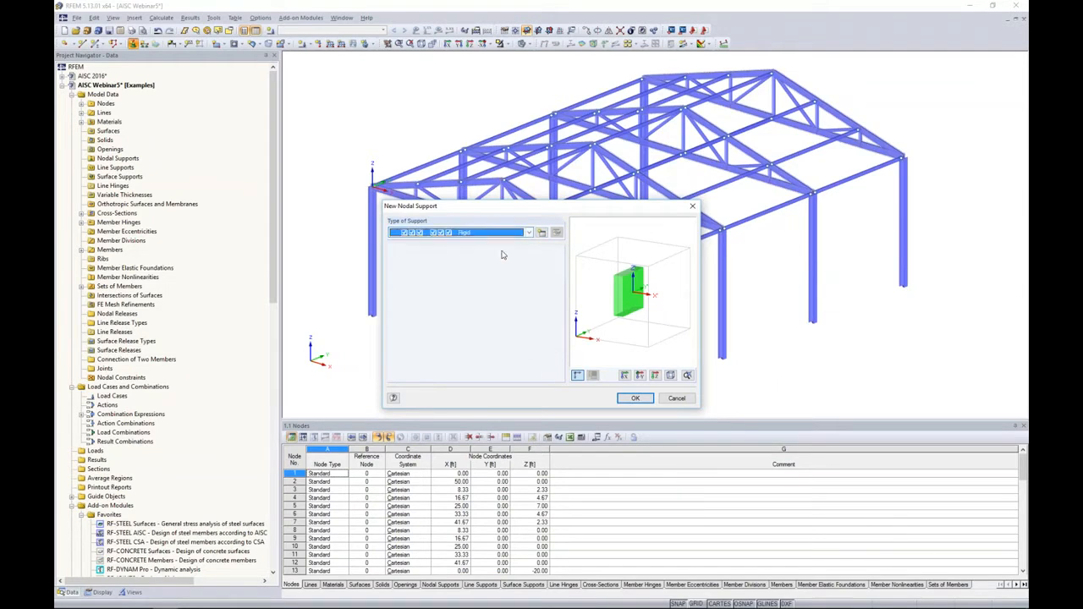
click(635, 398)
ctrl+middle_drag(915, 247, 846, 220)
drag(415, 262, 914, 369)
ctrl+middle_drag(907, 307, 847, 343)
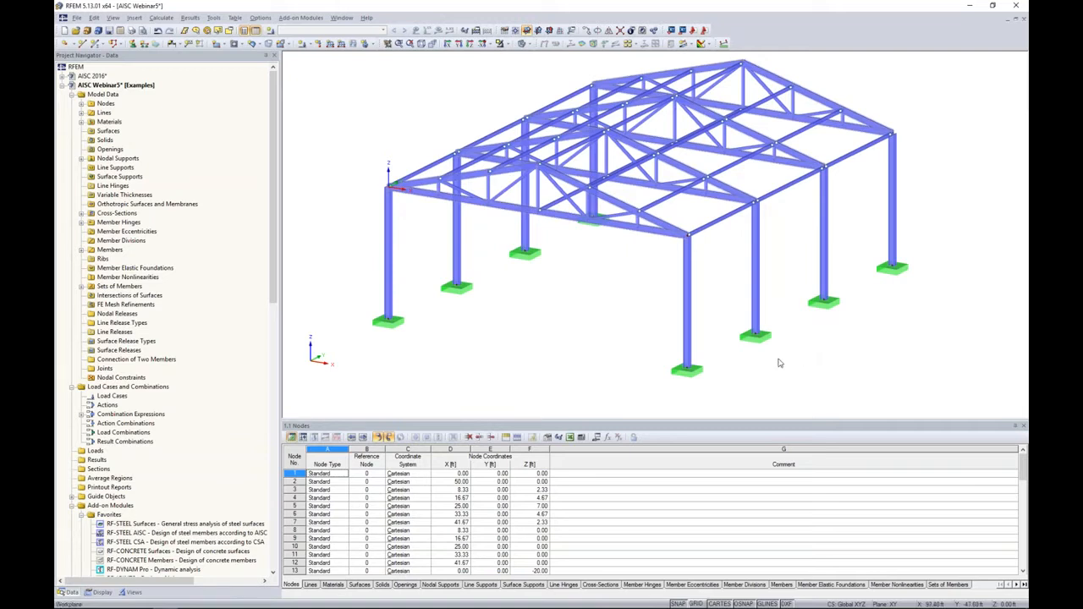
- Decrease the display size of the nodal supports at the column bases and save the model
right_click(692, 373)
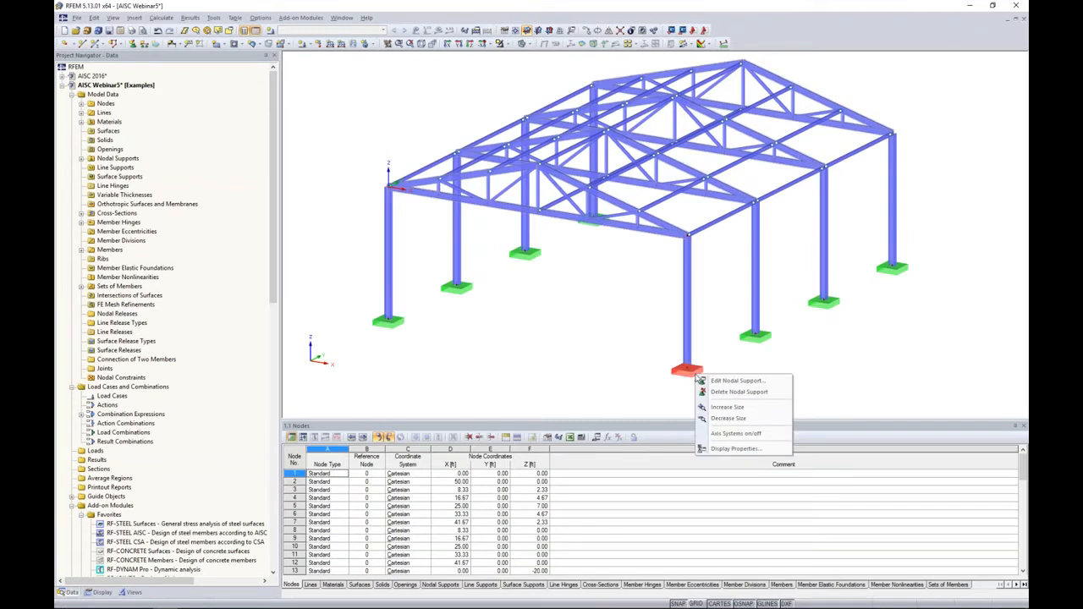
click(726, 418)
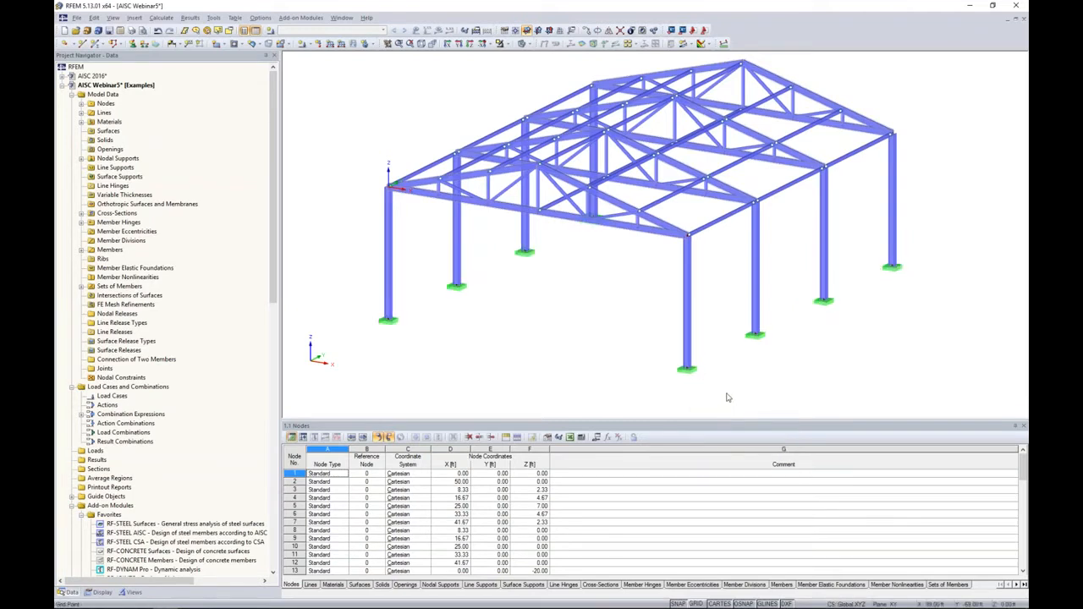
middle_drag(696, 382, 666, 363)
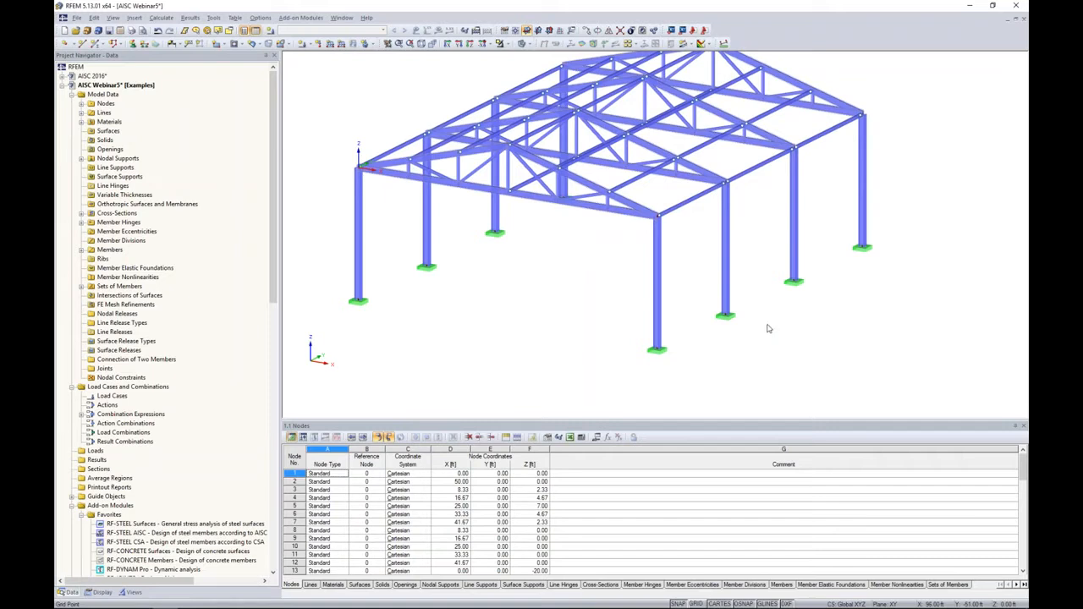
scroll(935, 252, down, 1)
middle_drag(936, 251, 893, 288)
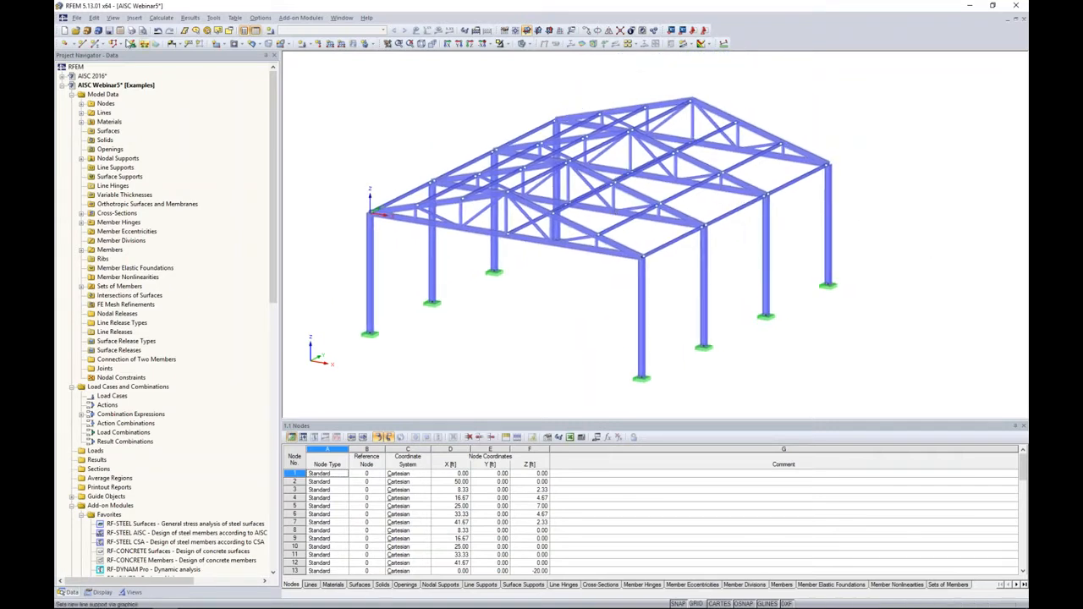
click(109, 30)
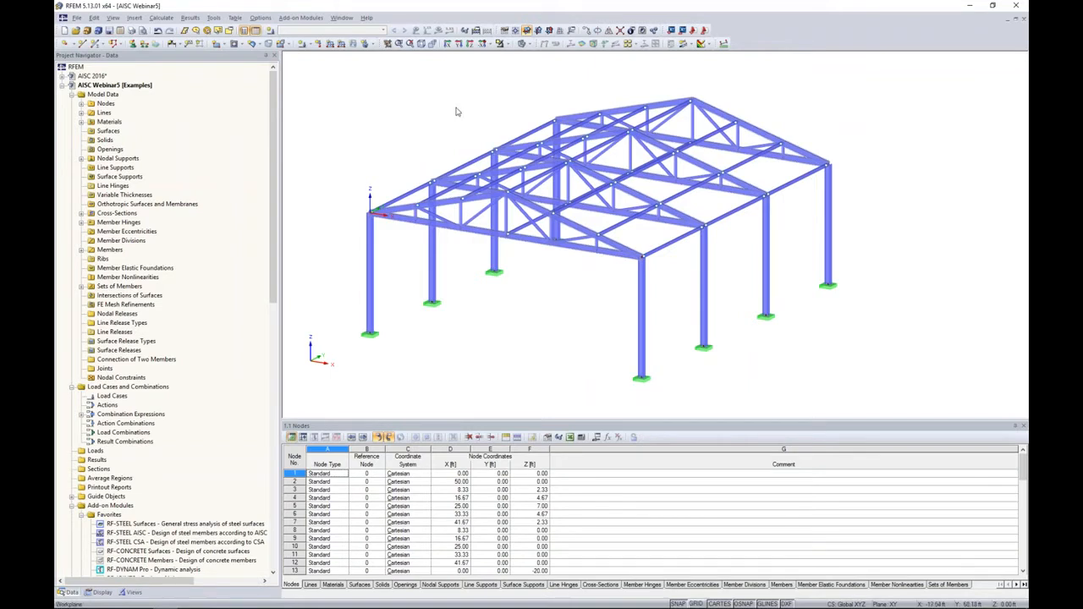
- Create the first load case with the description Dead and the action category Dead
click(270, 31)
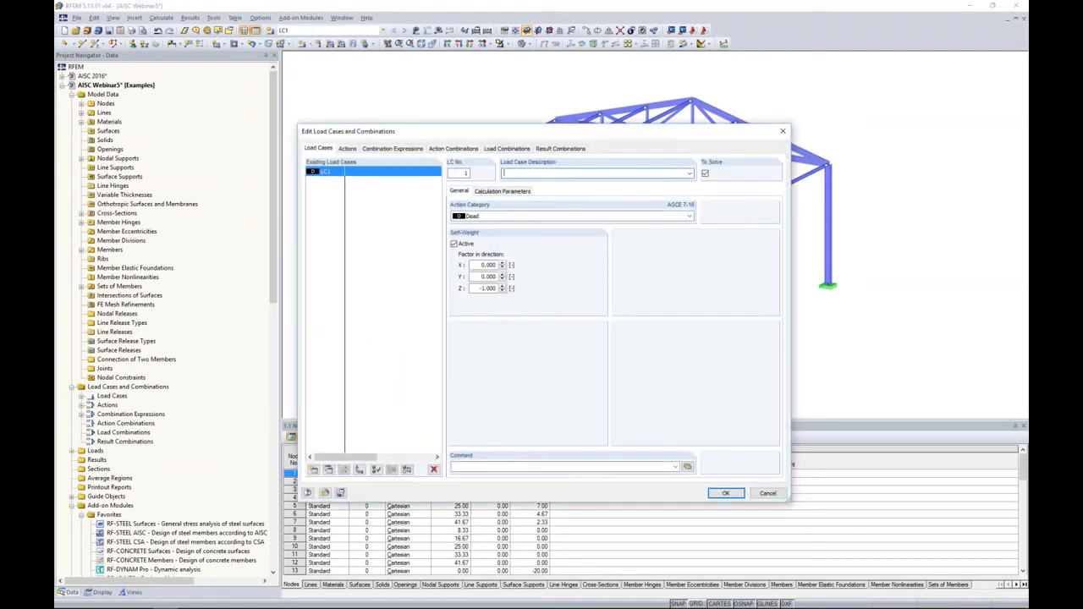
text(Dead)
click(500, 217)
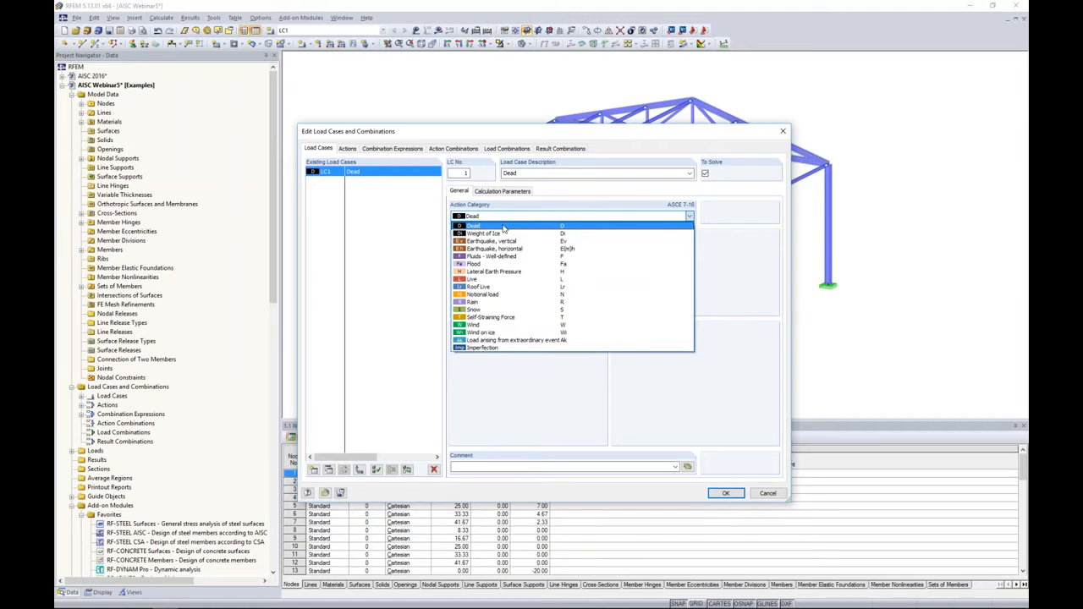
click(501, 227)
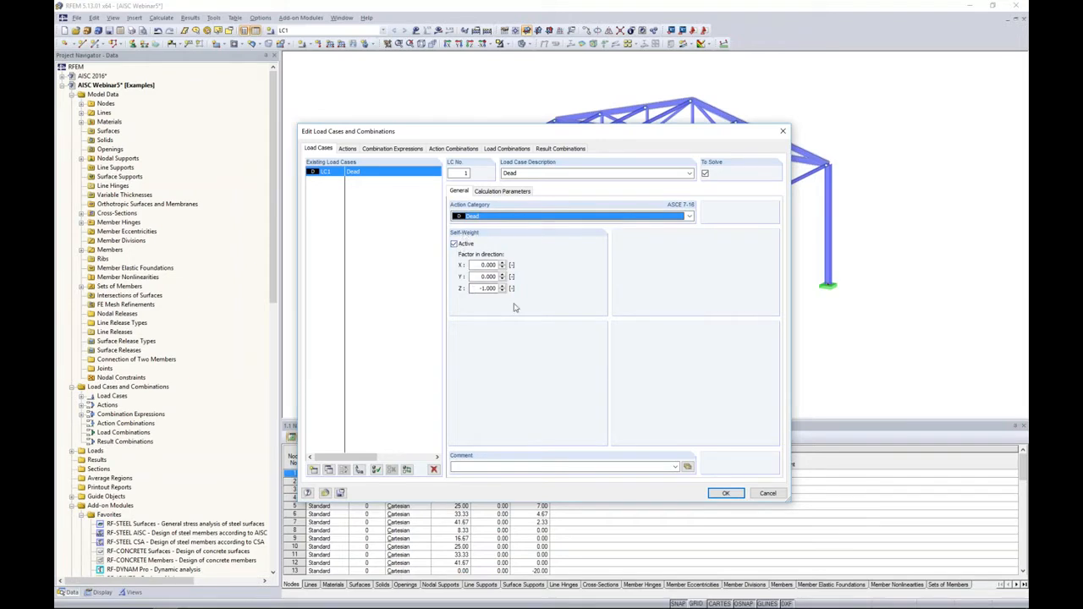
drag(572, 133, 617, 109)
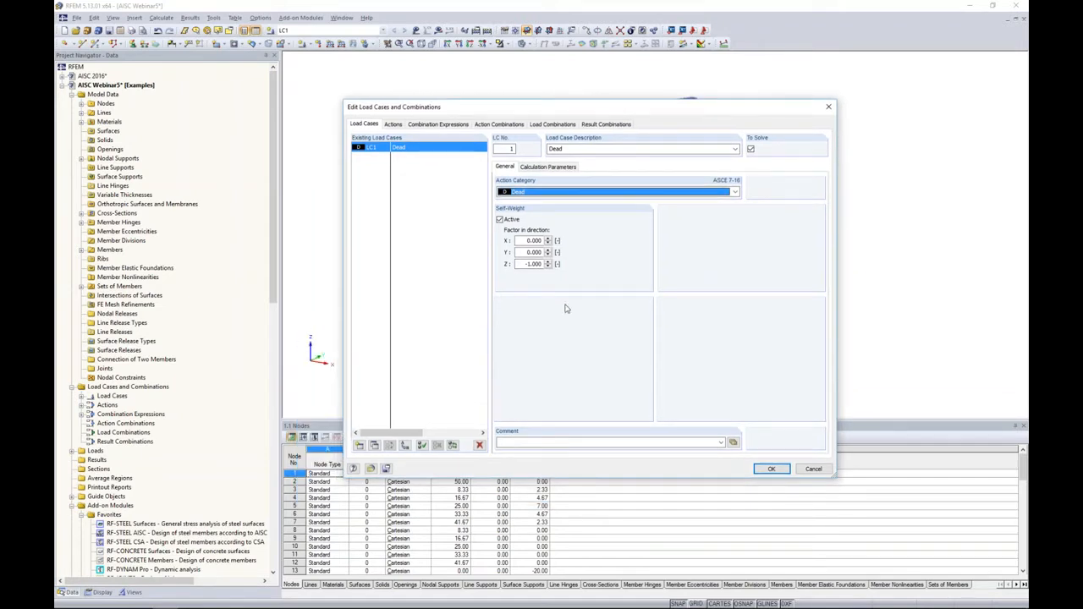
- Add a second load case described as Live with the action category Live
click(360, 445)
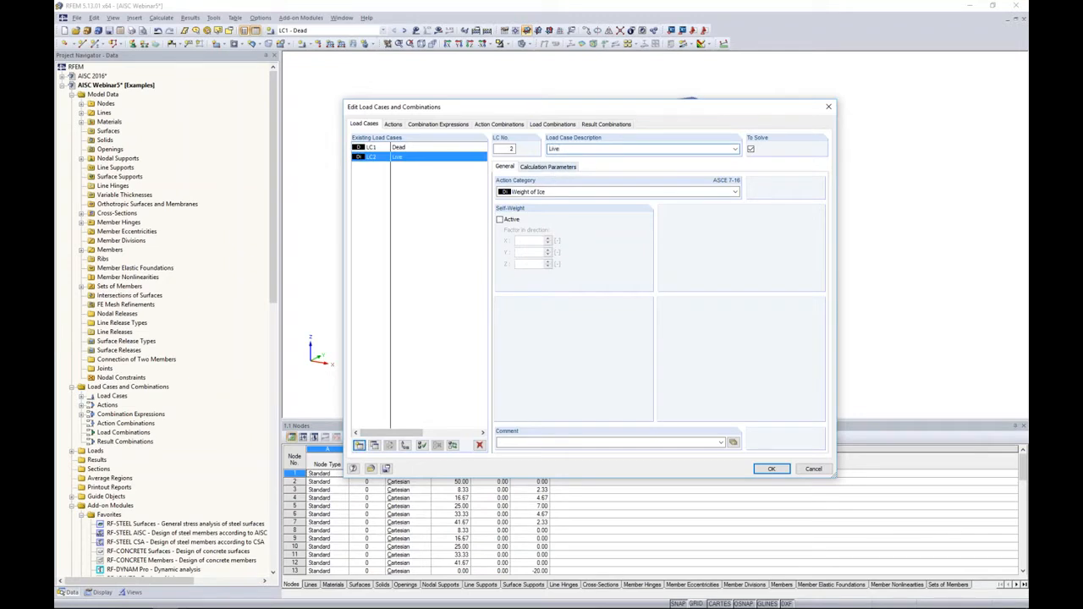
click(558, 193)
click(535, 260)
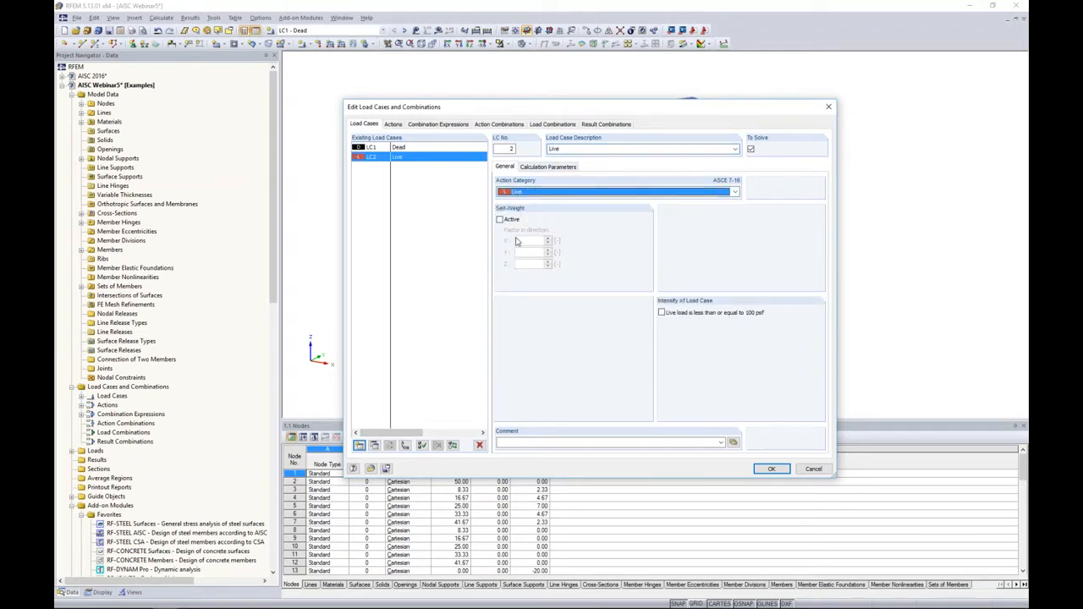
- Add load case Wind 1 with the action category Wind and copy it as Wind 2
click(360, 446)
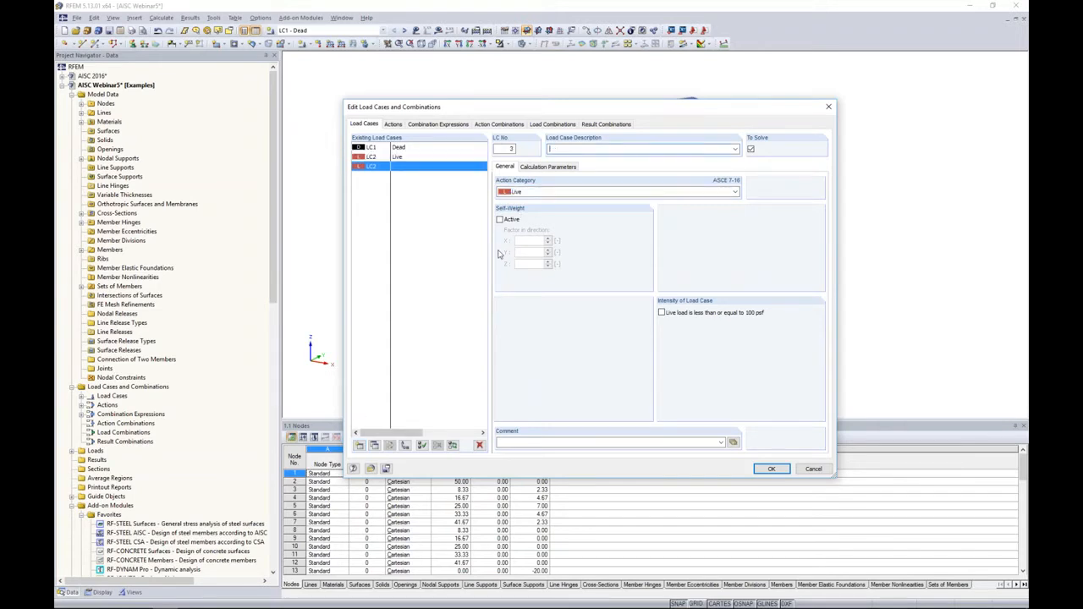
text(Wind 1)
click(547, 191)
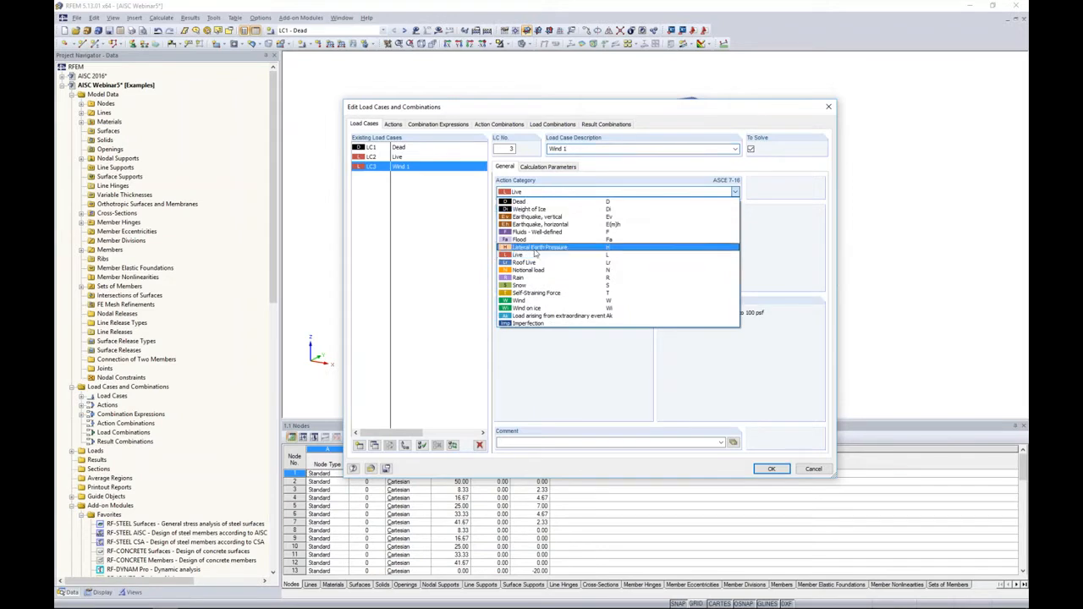
click(528, 304)
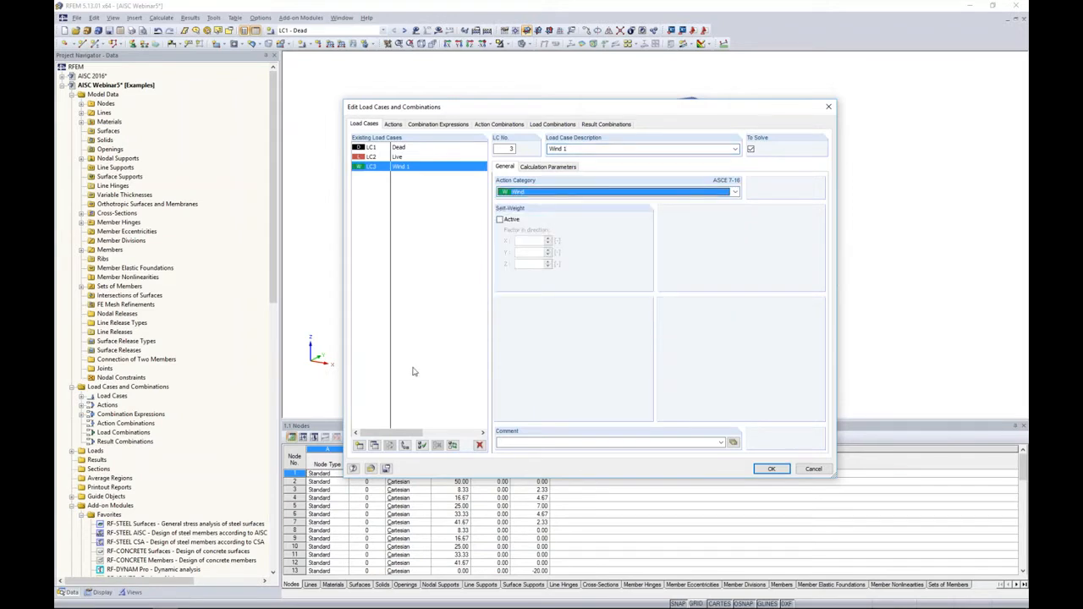
click(375, 448)
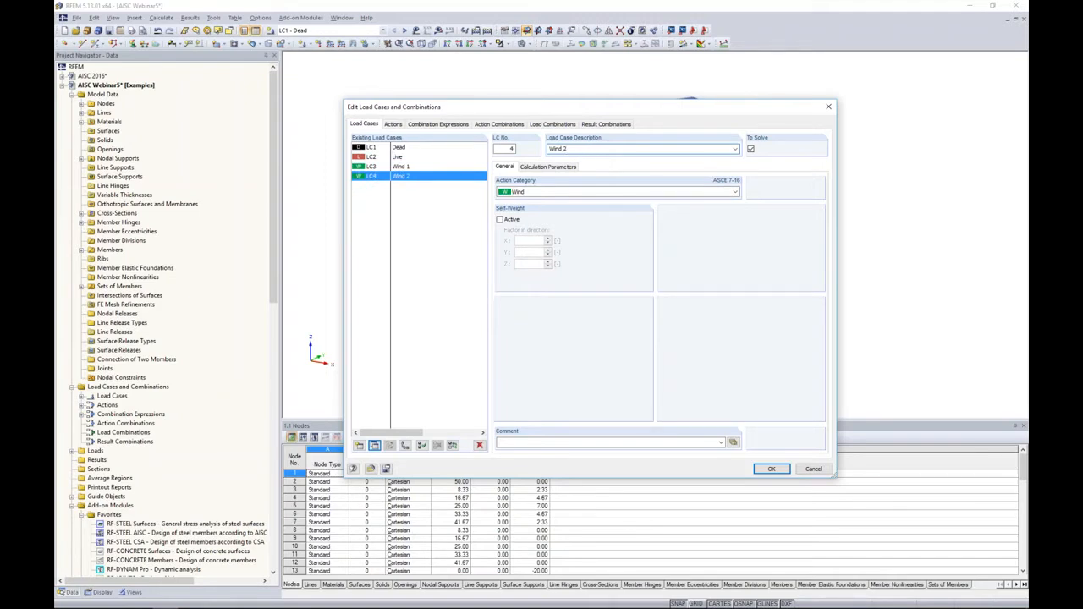
- Review the LRFD and ASD combination expressions and read the ASCE 7-16 Section 2.4 (ASD) formulas
click(438, 124)
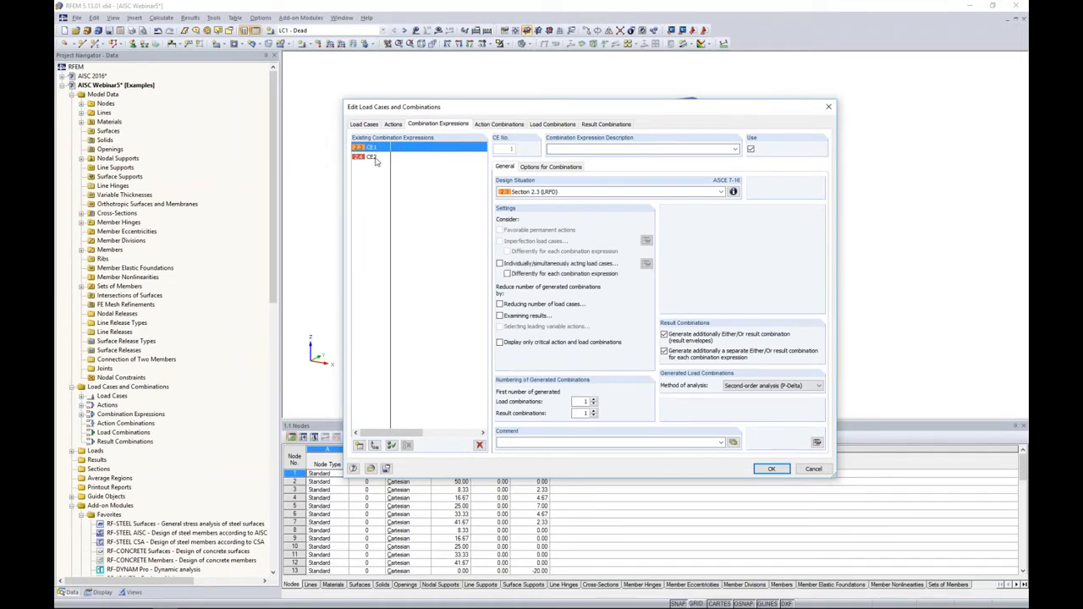
click(385, 158)
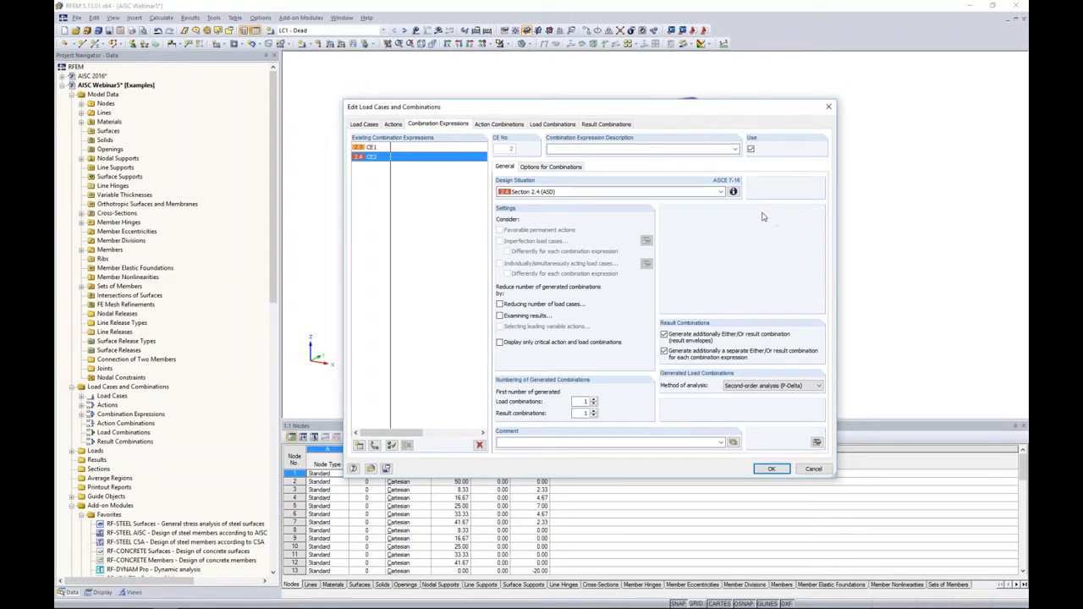
click(734, 193)
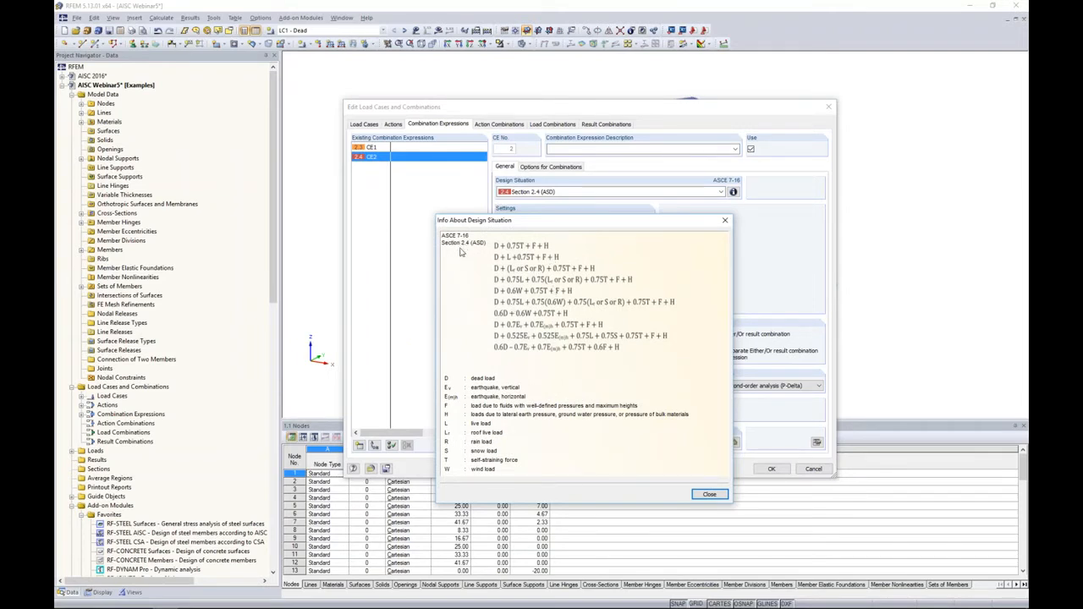
click(710, 494)
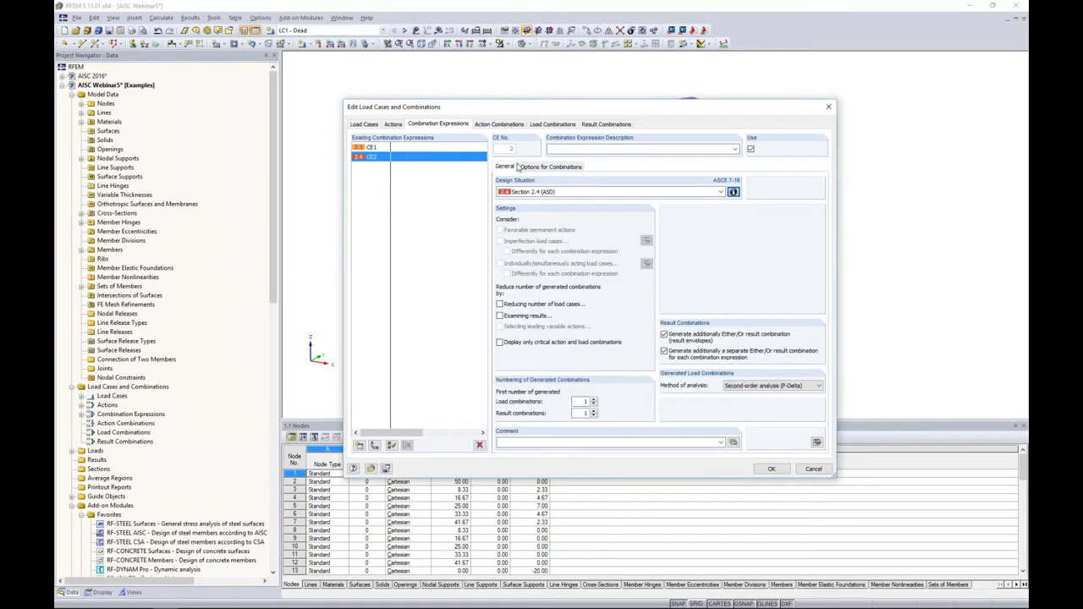
- Generate the load combinations and result combinations, review both result envelopes, and accept the load case definitions
click(545, 125)
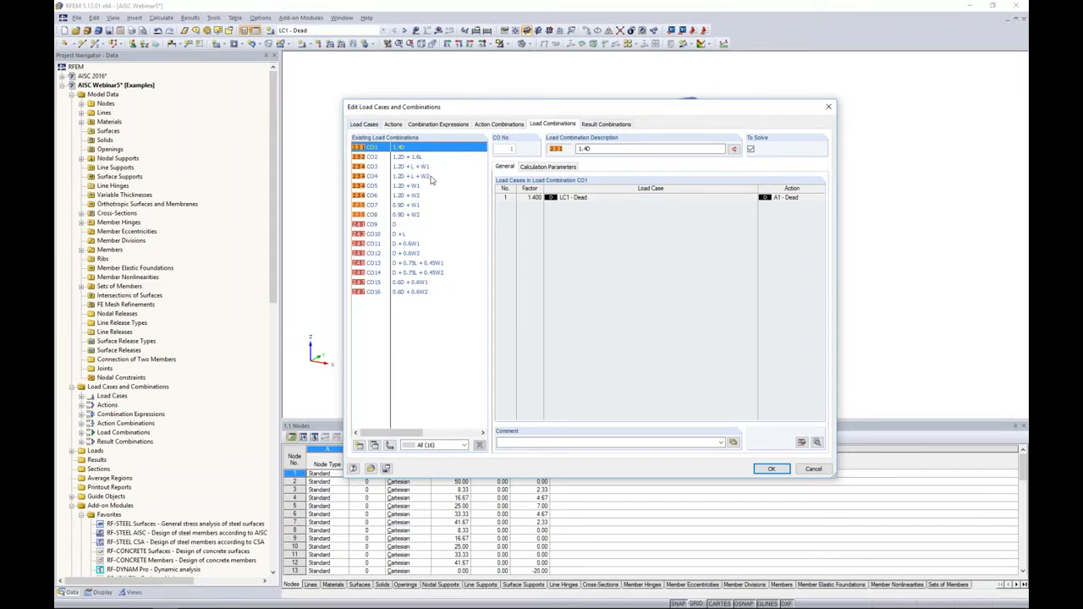
click(624, 124)
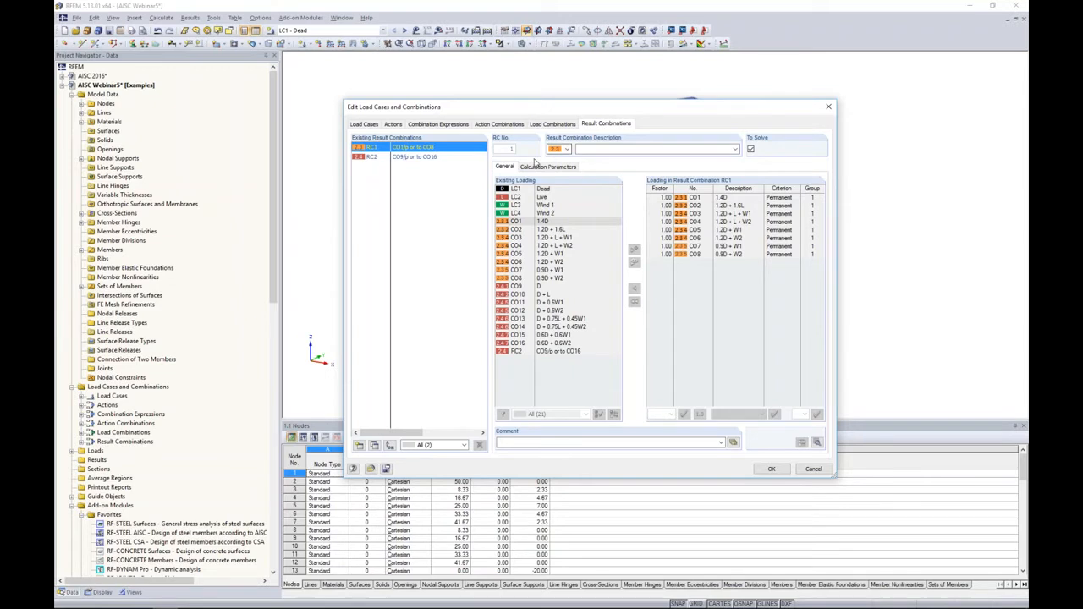
click(424, 160)
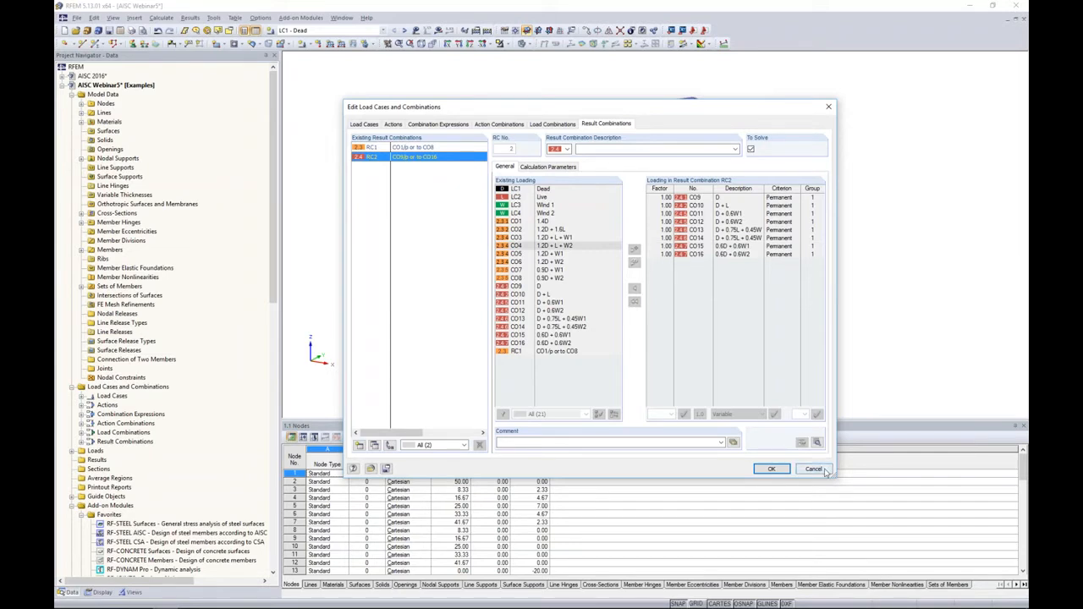
click(777, 471)
- For the Live load case, start converting an area load to member loads via planes, with direction ZL and magnitude -0.05 ksf
click(342, 30)
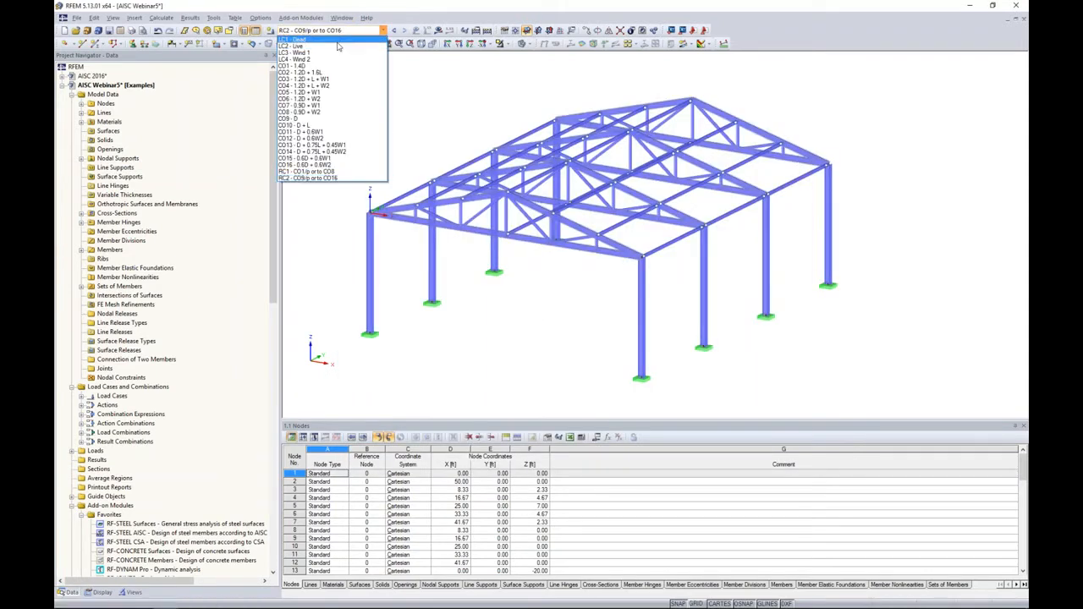
click(338, 40)
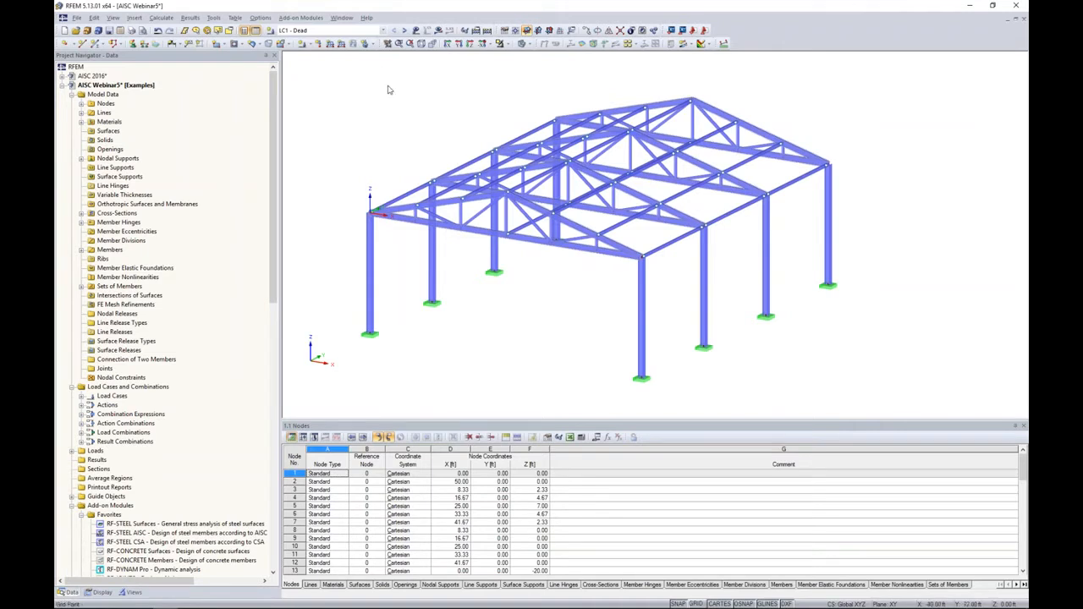
click(404, 32)
click(213, 18)
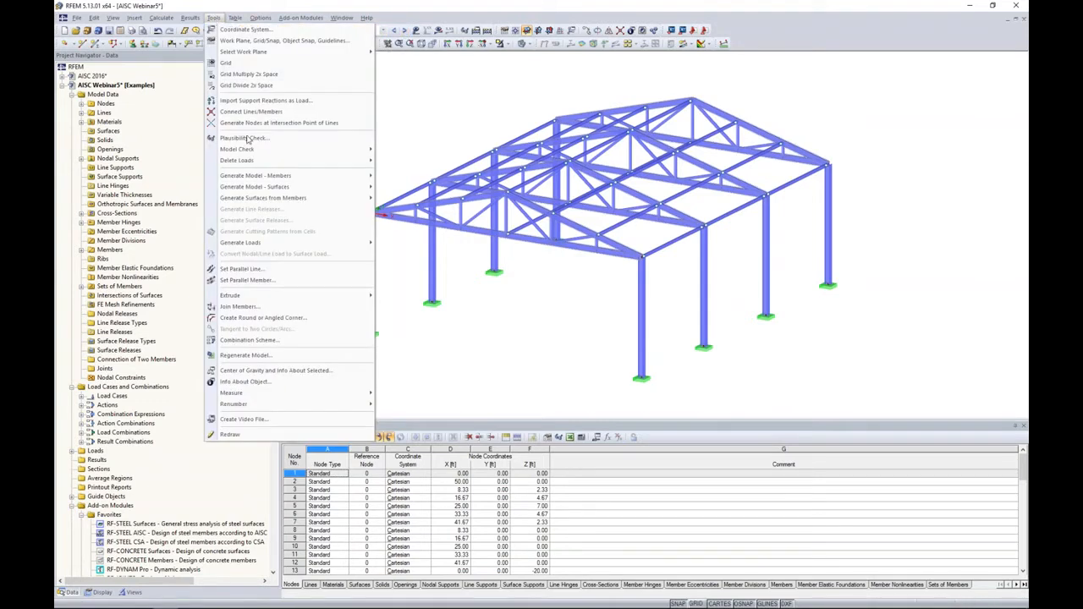
mouse_move(248, 243)
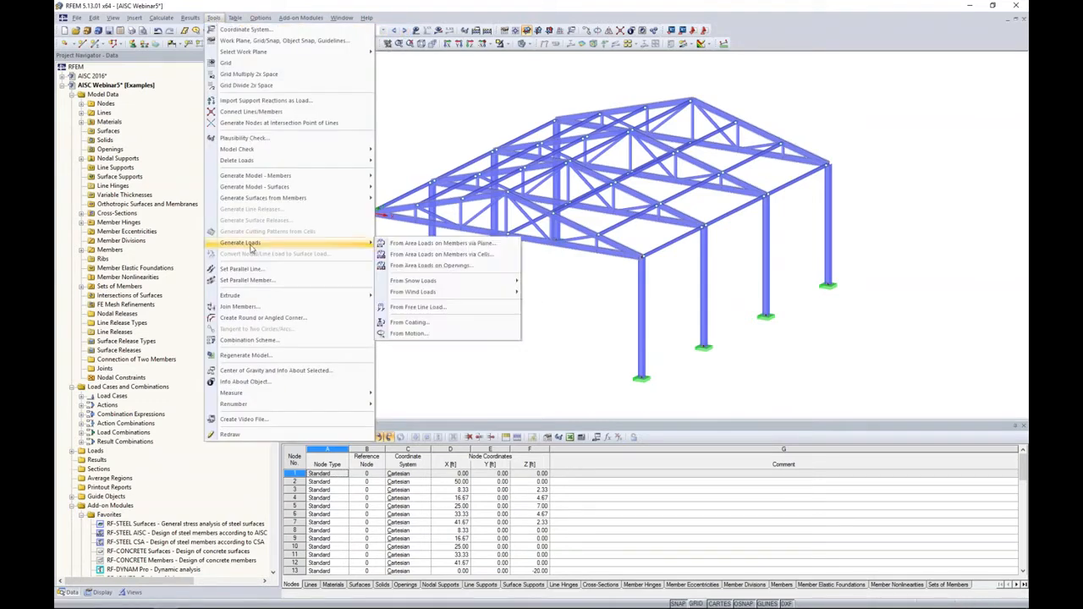
click(413, 244)
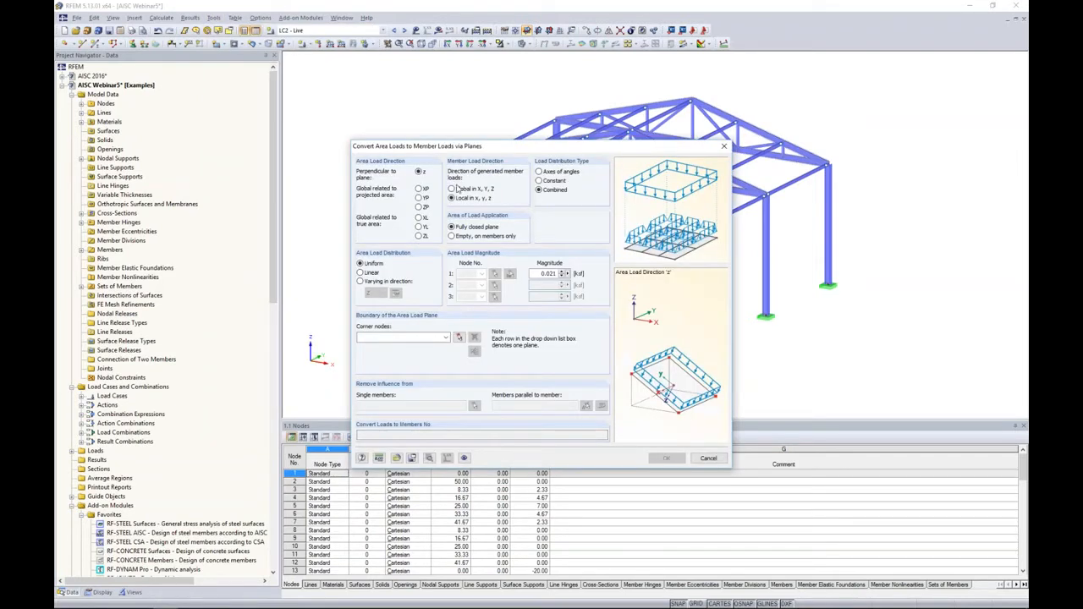
drag(473, 150, 478, 130)
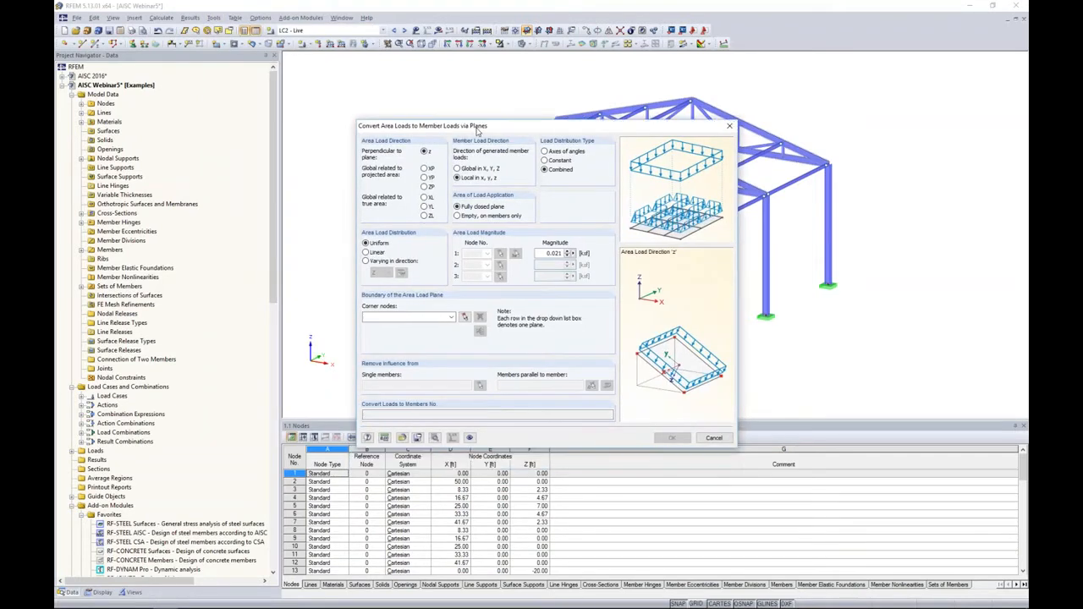
click(428, 217)
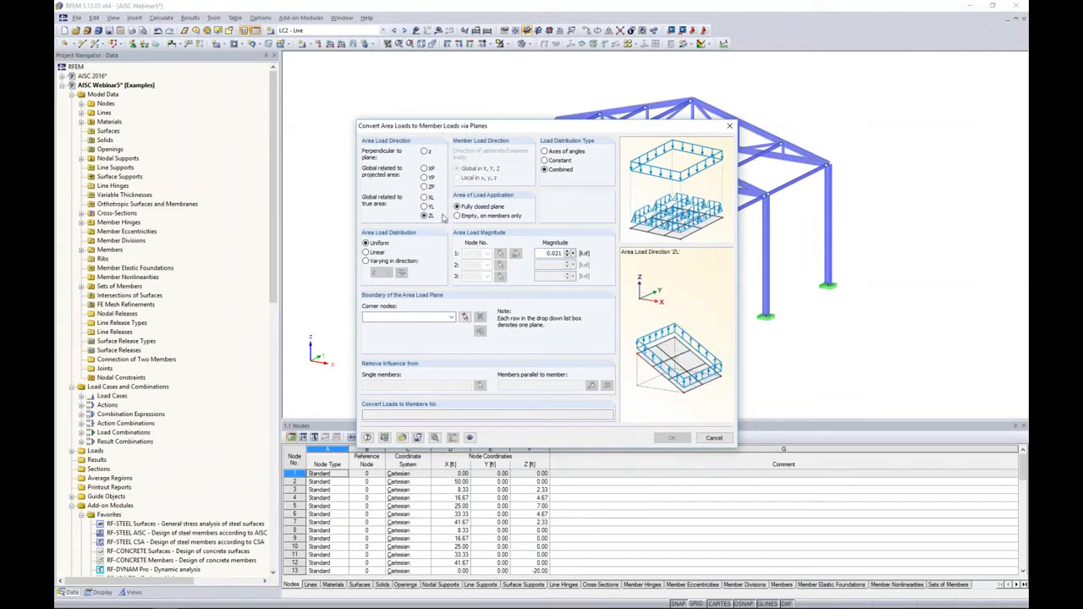
drag(543, 254, 583, 255)
key(BackSpace)
text(-0.05)
- Define both sloping roof sides as area load planes by their eave and ridge corner nodes
click(465, 316)
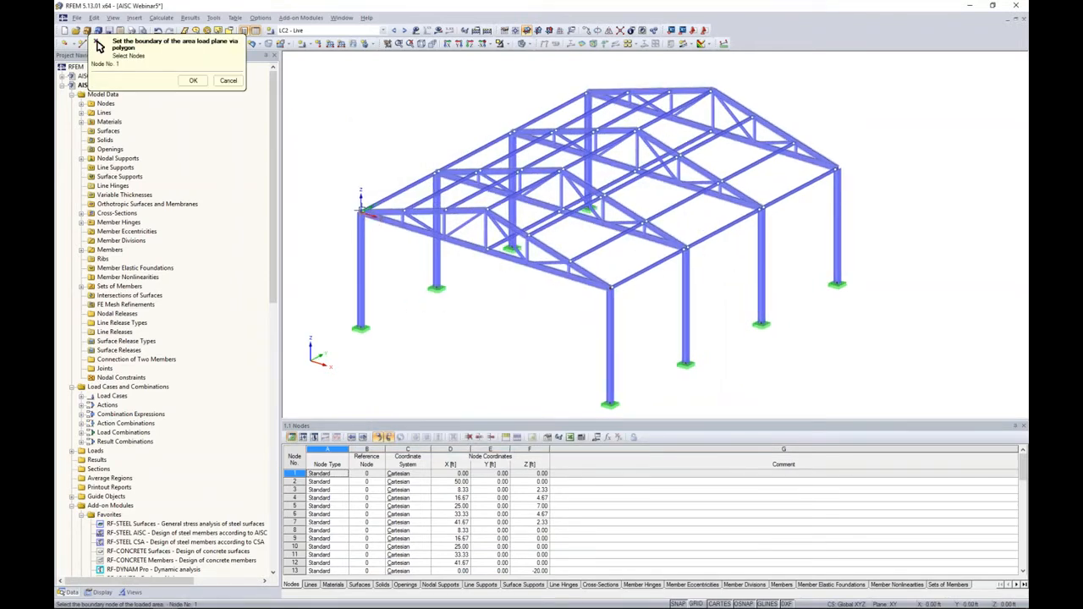
click(593, 87)
click(714, 90)
click(486, 206)
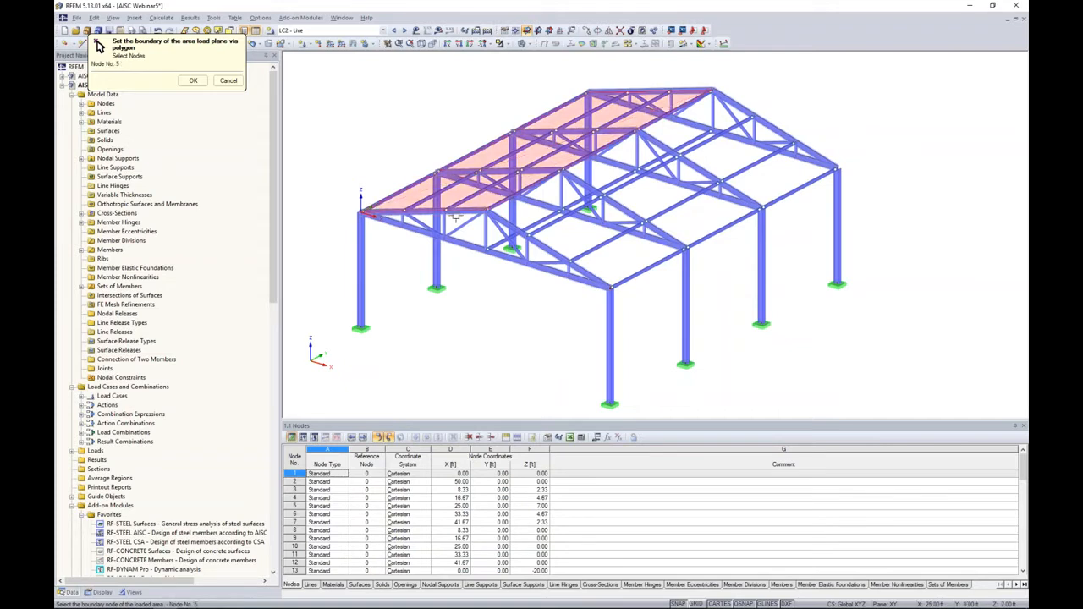
click(360, 211)
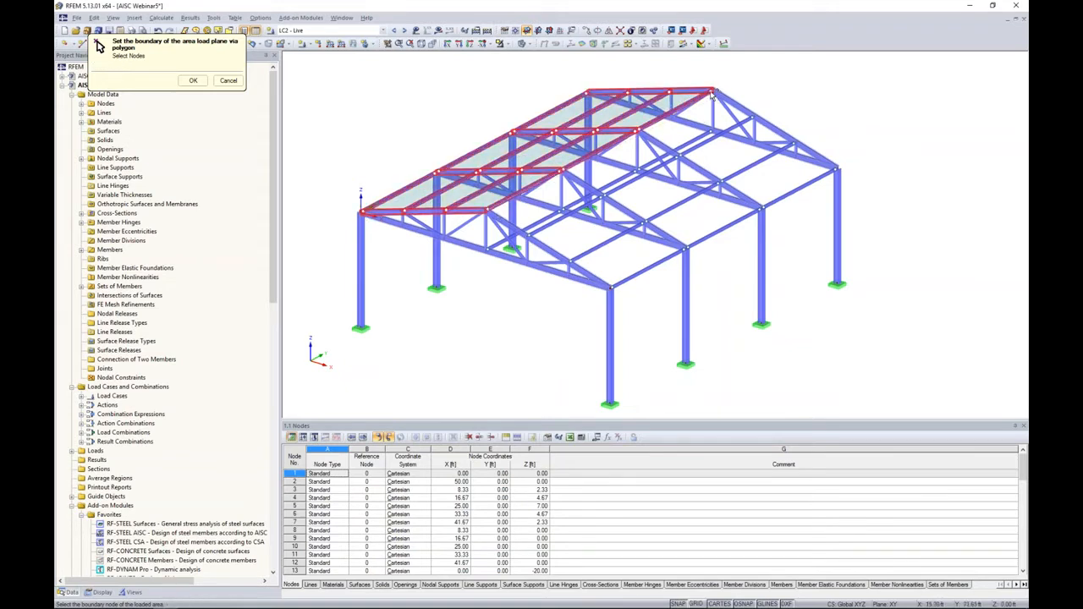
click(837, 167)
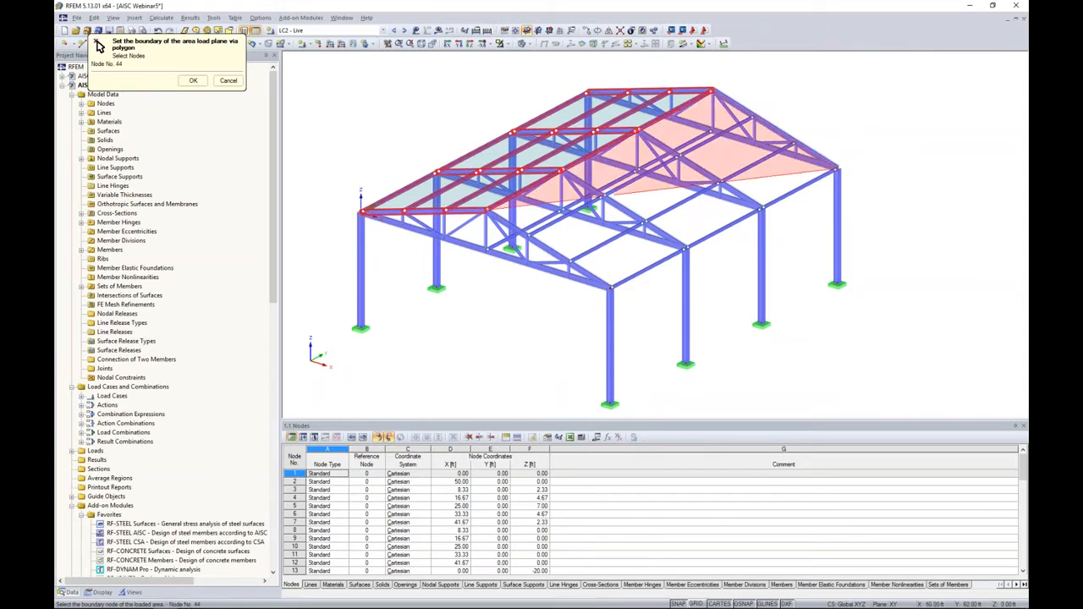
click(611, 287)
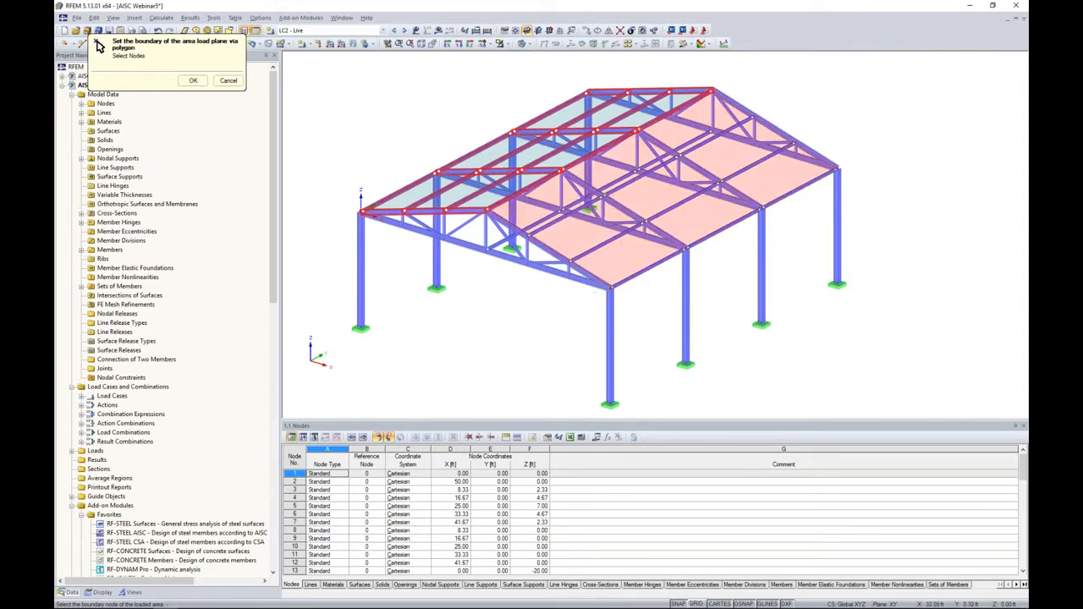
click(488, 210)
ctrl+middle_drag(463, 179, 490, 168)
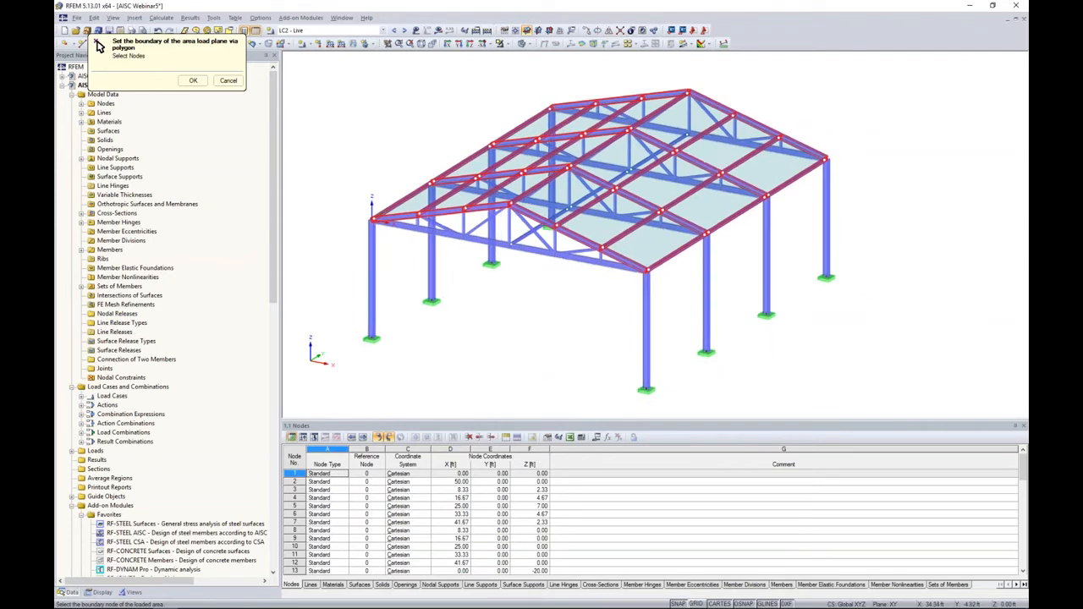
click(193, 81)
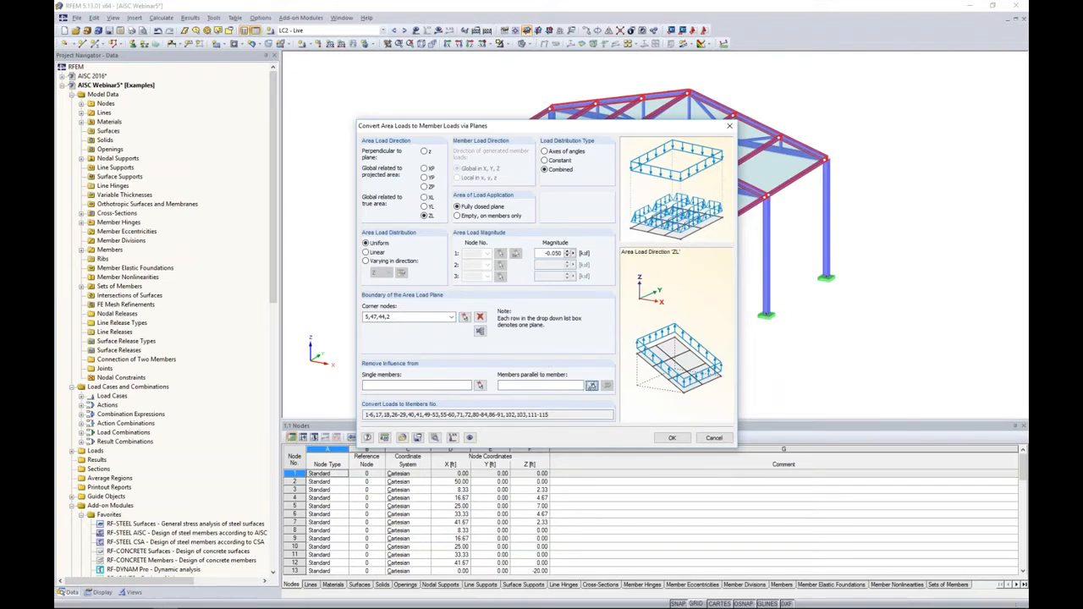
- Remove the load influence from all members parallel to the eave purlin and generate the live load on the truss top chords
click(591, 385)
ctrl+middle_drag(720, 303, 673, 307)
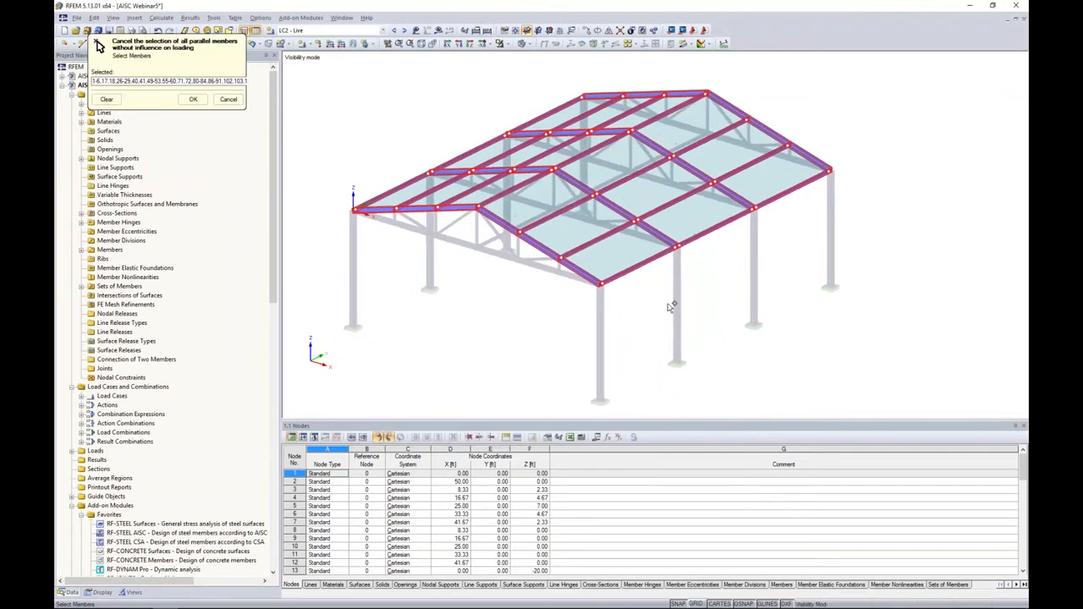
click(643, 264)
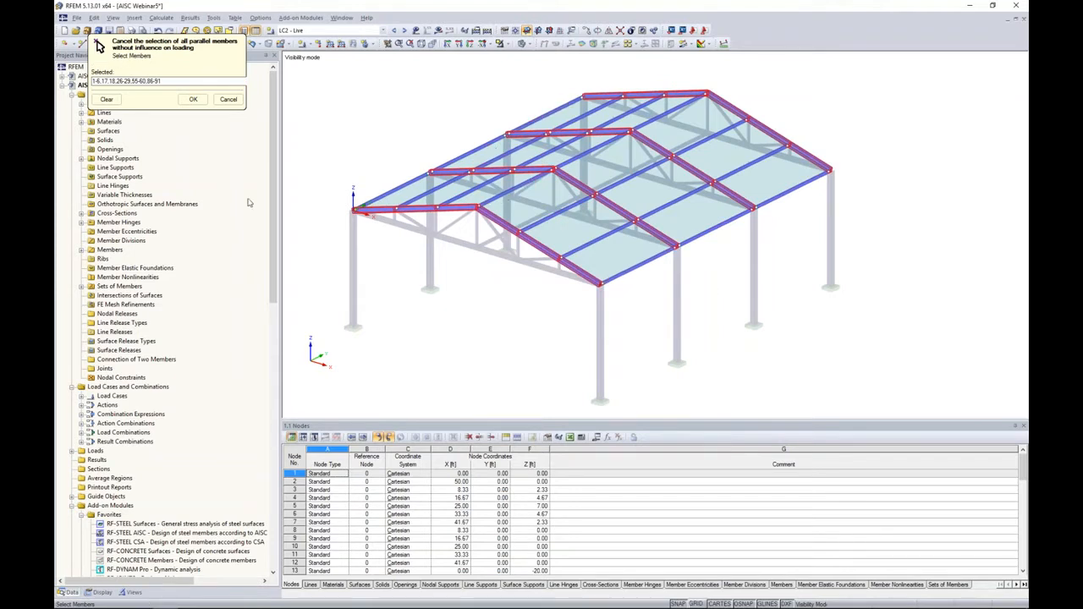
click(194, 100)
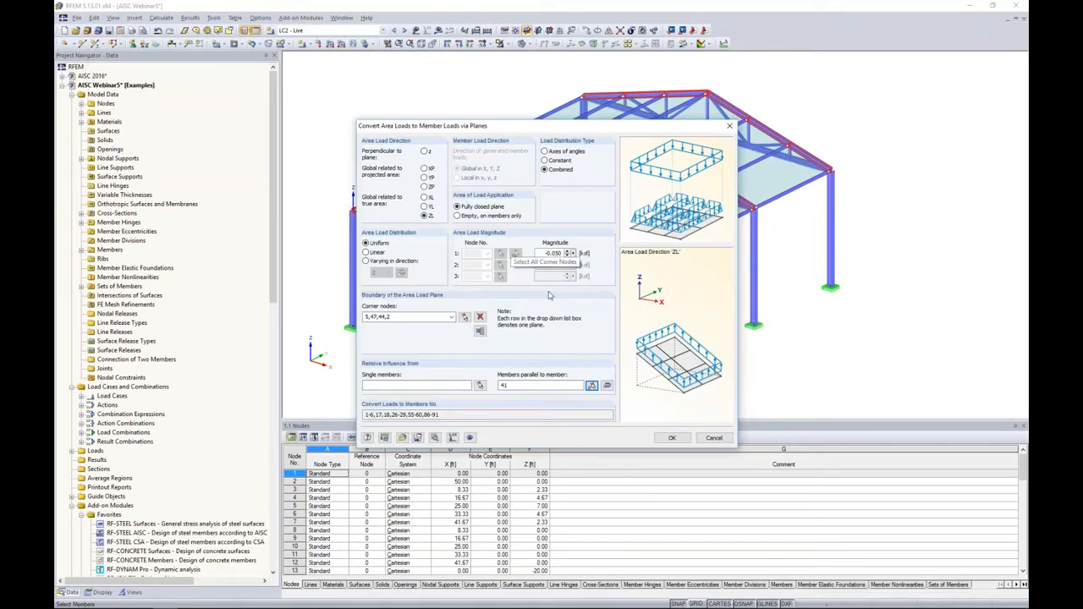
click(672, 437)
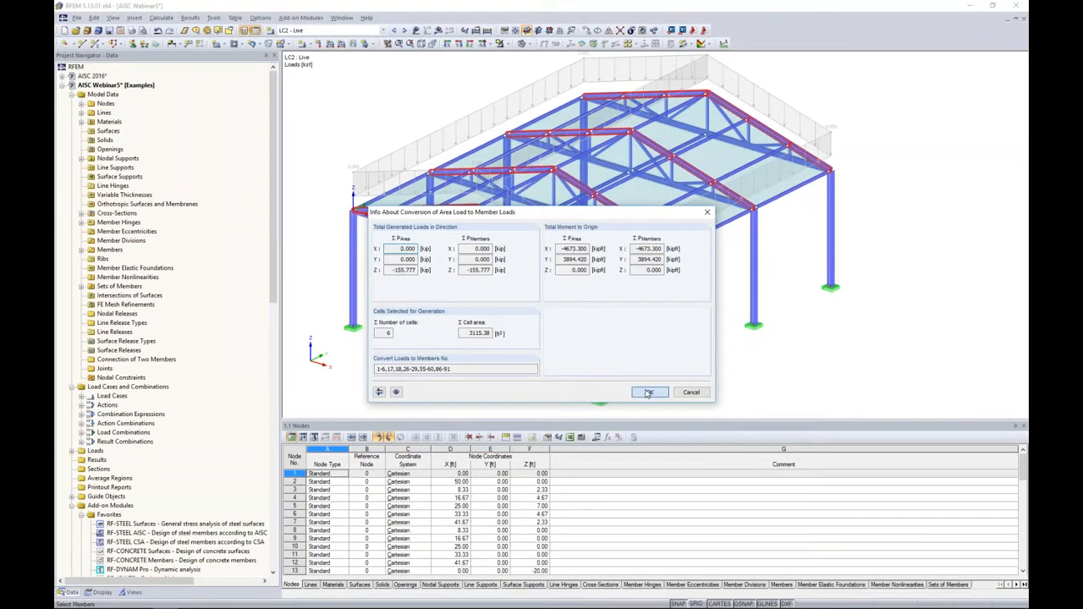
click(651, 393)
- Display the generated live load separately to examine the line loads on each truss's top chord
ctrl+middle_drag(854, 239, 899, 213)
middle_drag(898, 213, 811, 235)
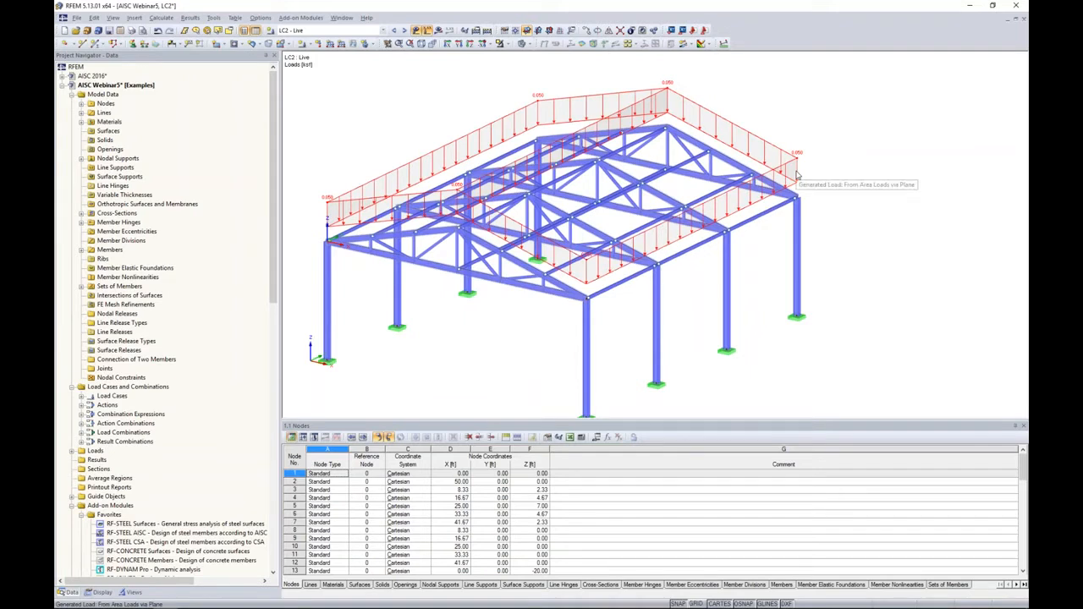
right_click(797, 175)
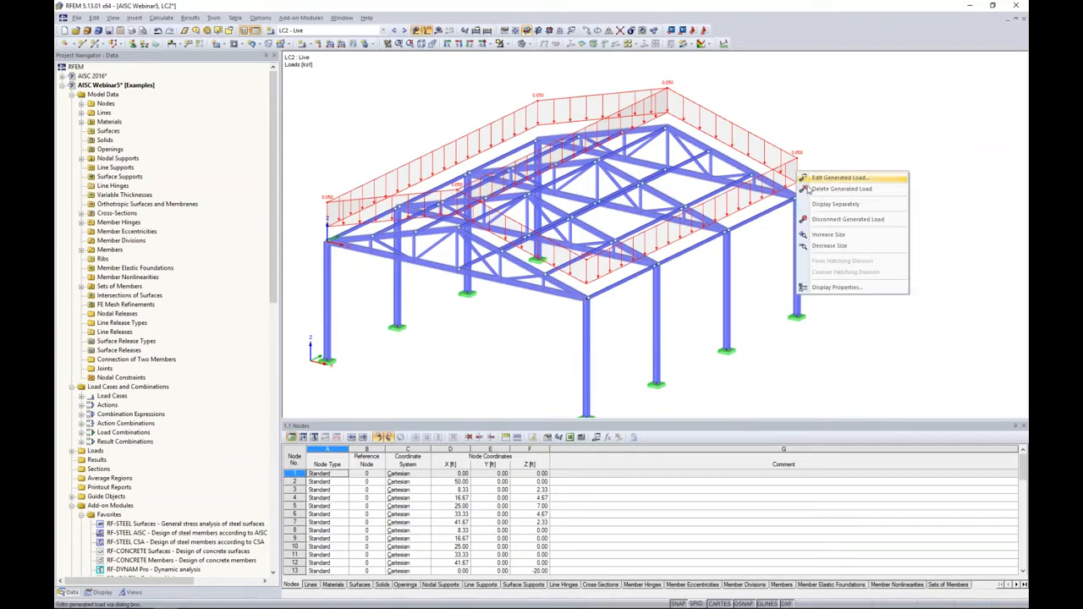
click(835, 204)
ctrl+middle_drag(852, 231, 702, 258)
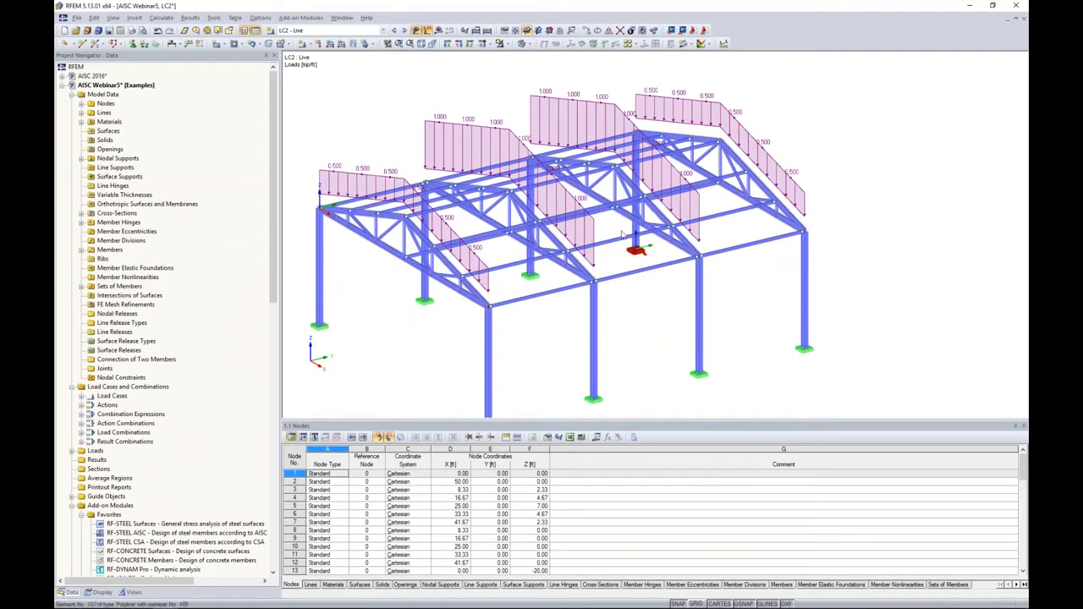
middle_drag(683, 303, 708, 283)
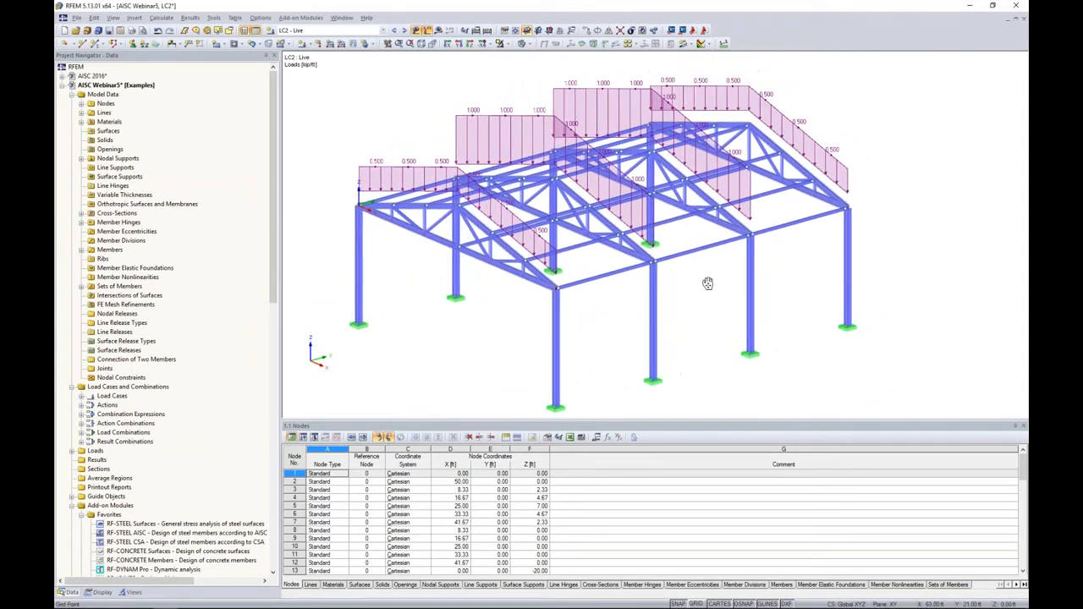
- For load case Wind 1, start the ASCE/SEI 7-16 wind load generation for vertical walls with roof and set the mean roof height to 23.5 ft
click(404, 30)
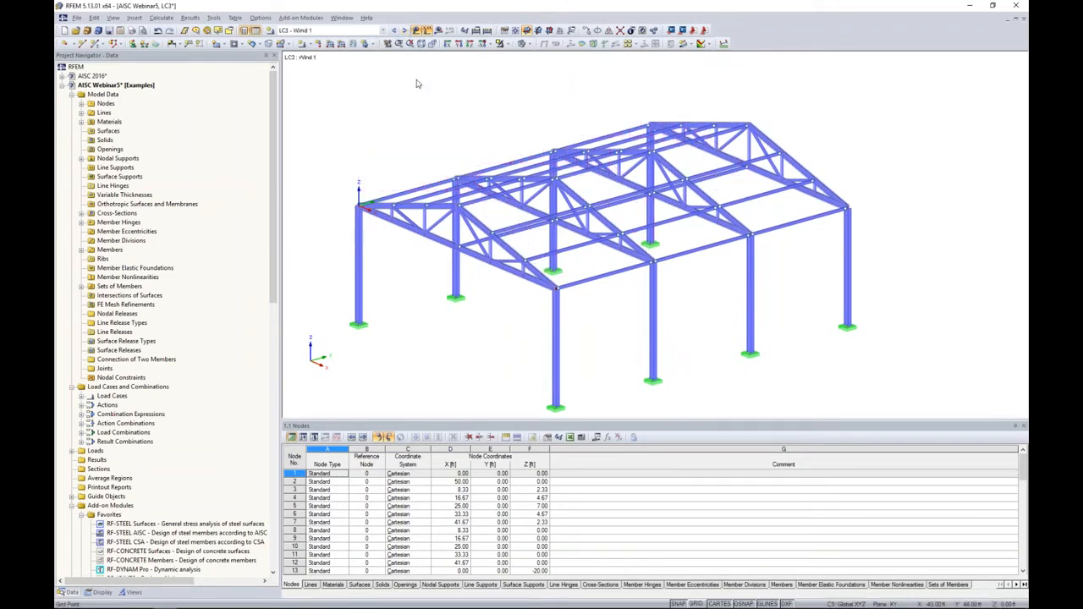
middle_drag(423, 89, 460, 100)
click(213, 17)
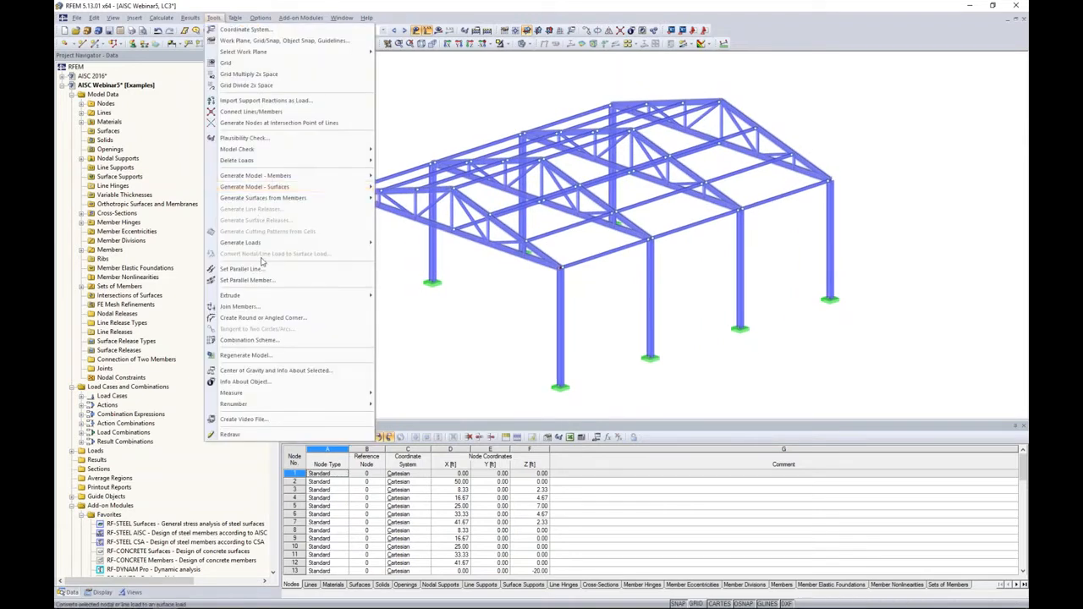
mouse_move(258, 248)
mouse_move(413, 282)
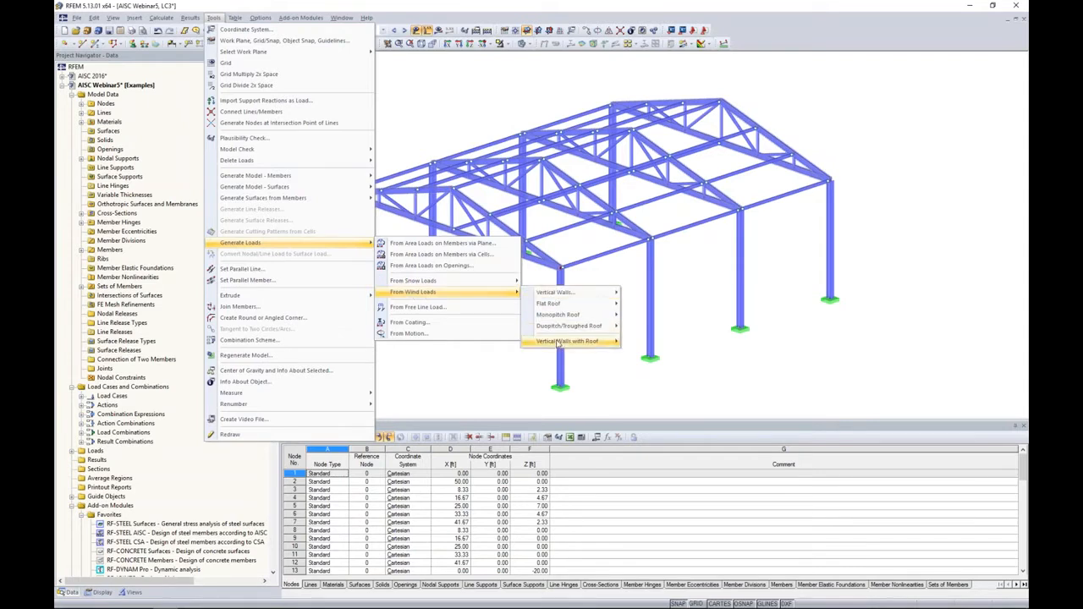
mouse_move(560, 342)
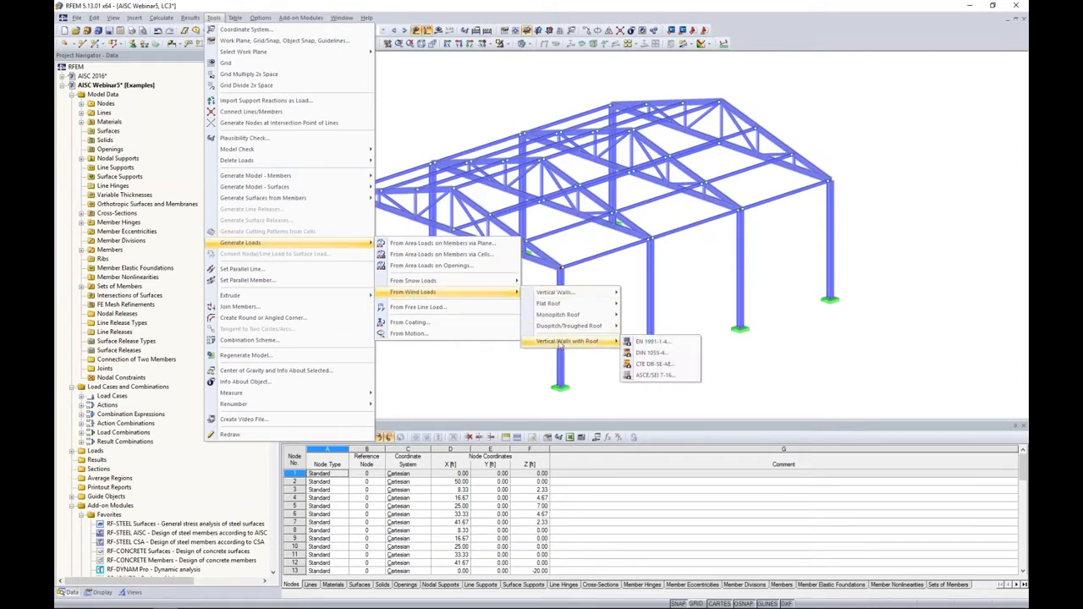
click(645, 377)
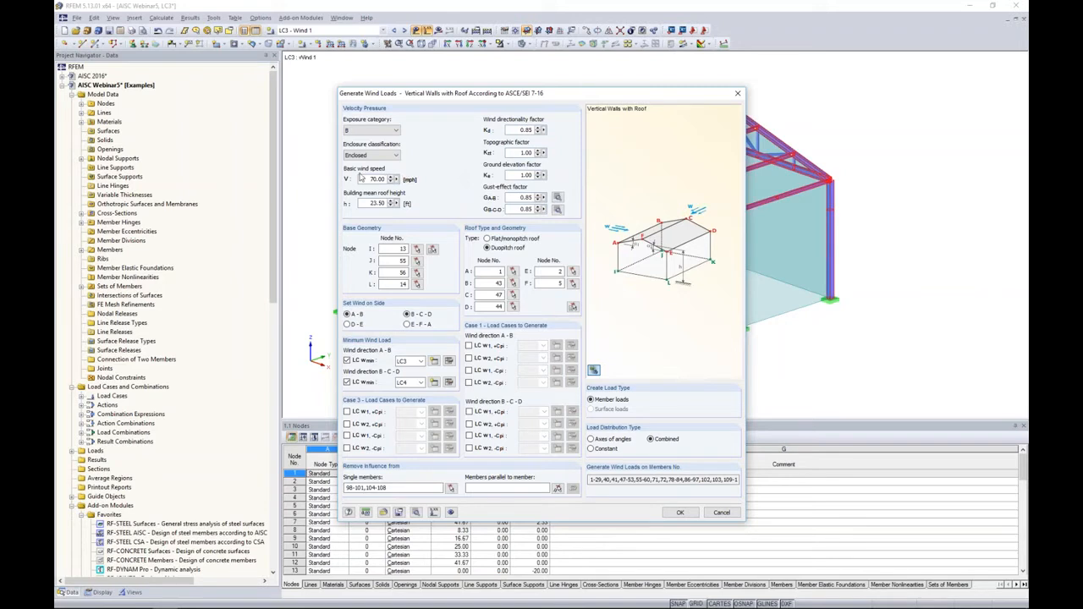
drag(369, 179, 388, 204)
click(370, 203)
text(2)
drag(462, 89, 466, 73)
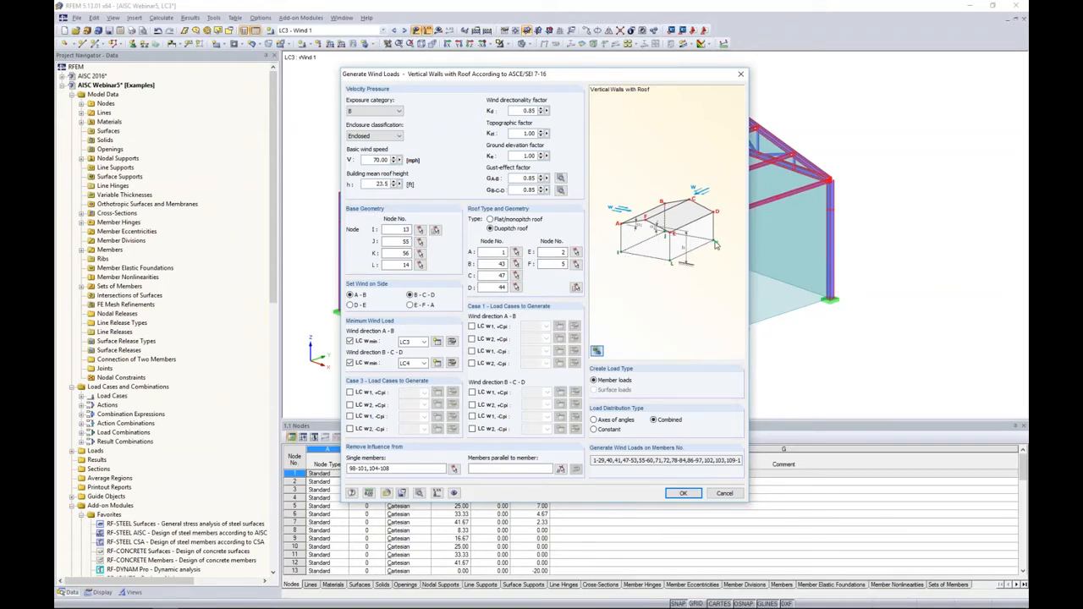
- Define the wind load geometry by the four corner column base nodes and the duopitch roof's corner nodes
click(435, 229)
click(342, 312)
ctrl+middle_drag(435, 323, 524, 295)
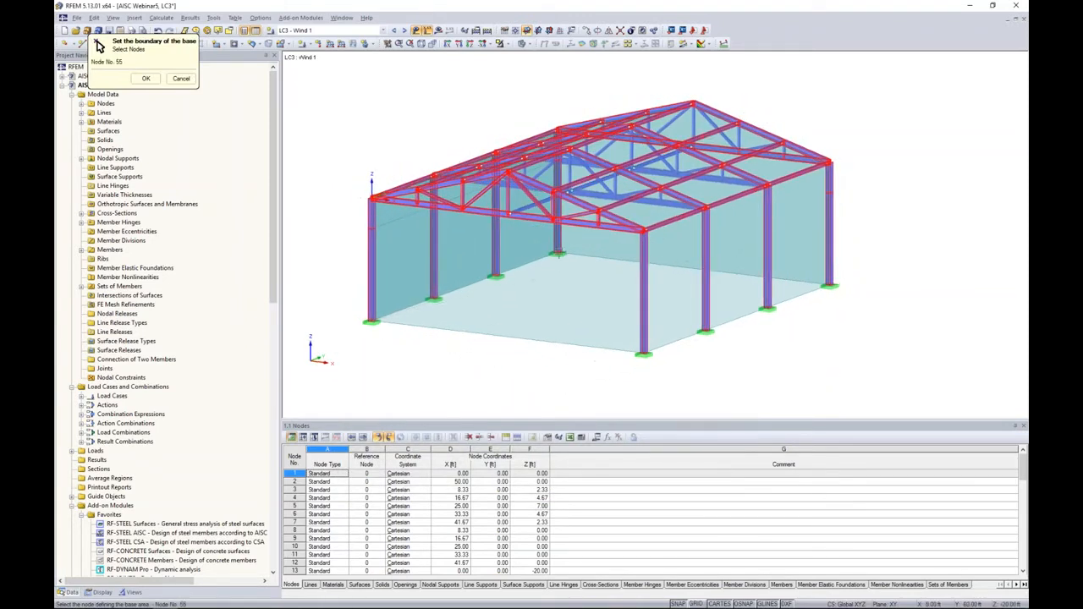
click(830, 285)
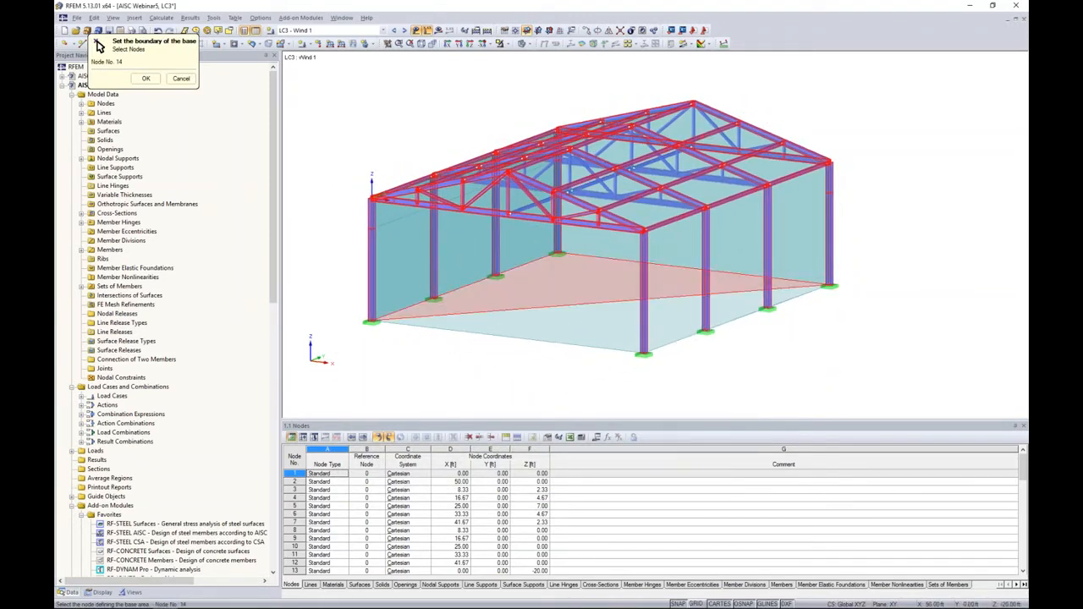
click(146, 78)
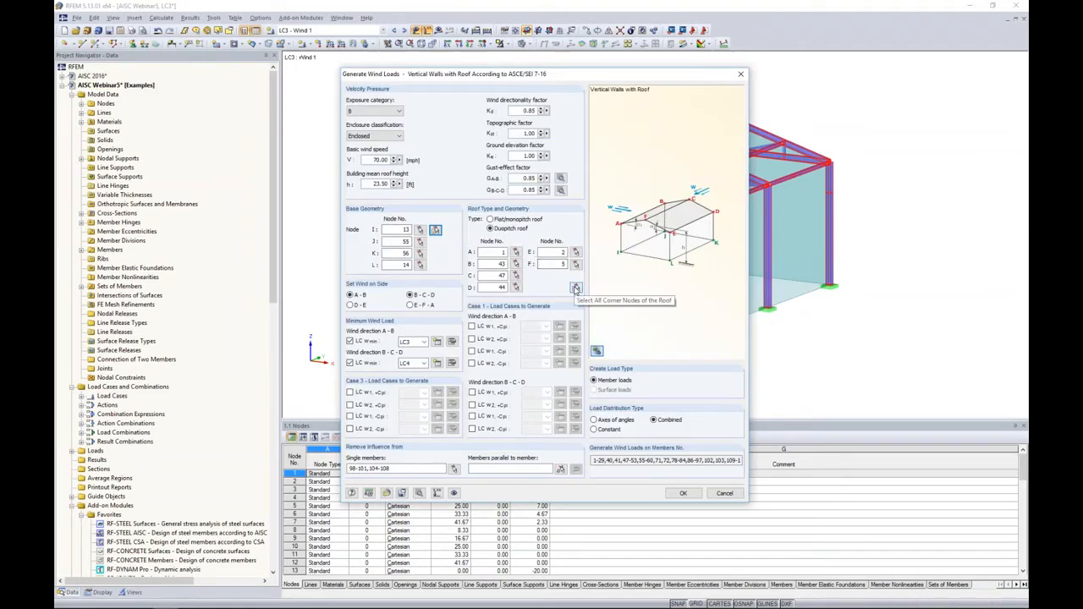
click(576, 287)
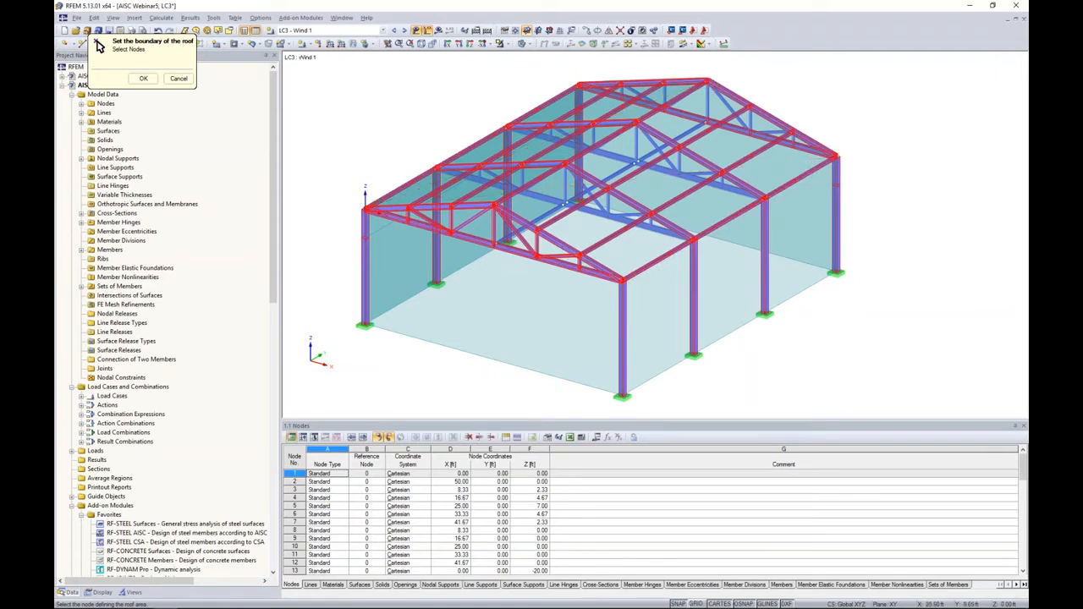
click(143, 78)
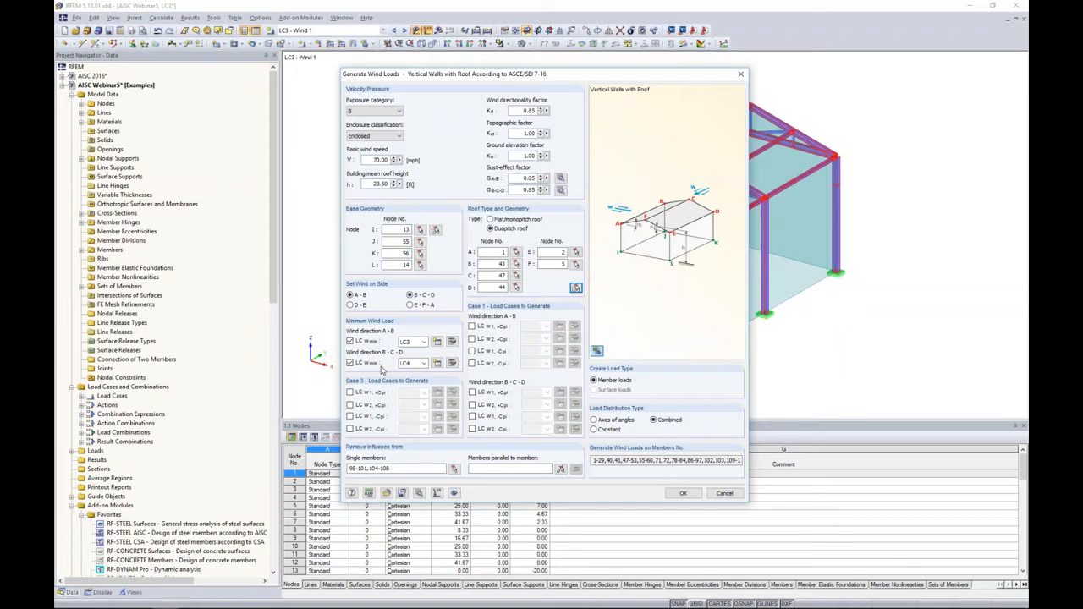
- Assign load case LC3 (Wind 1) to the minimum wind load in direction A-B
click(419, 341)
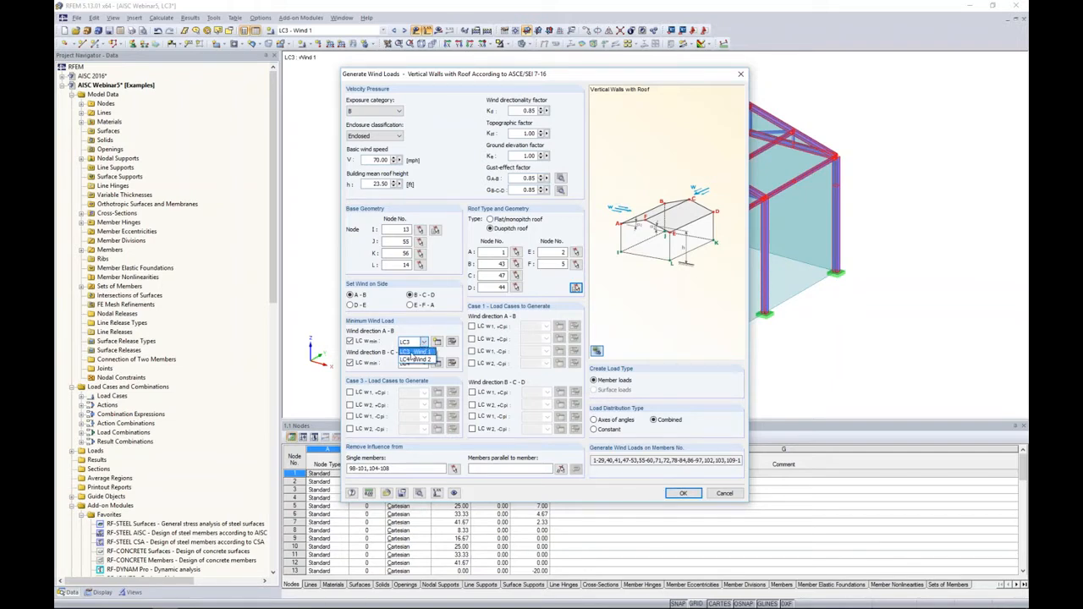
click(424, 352)
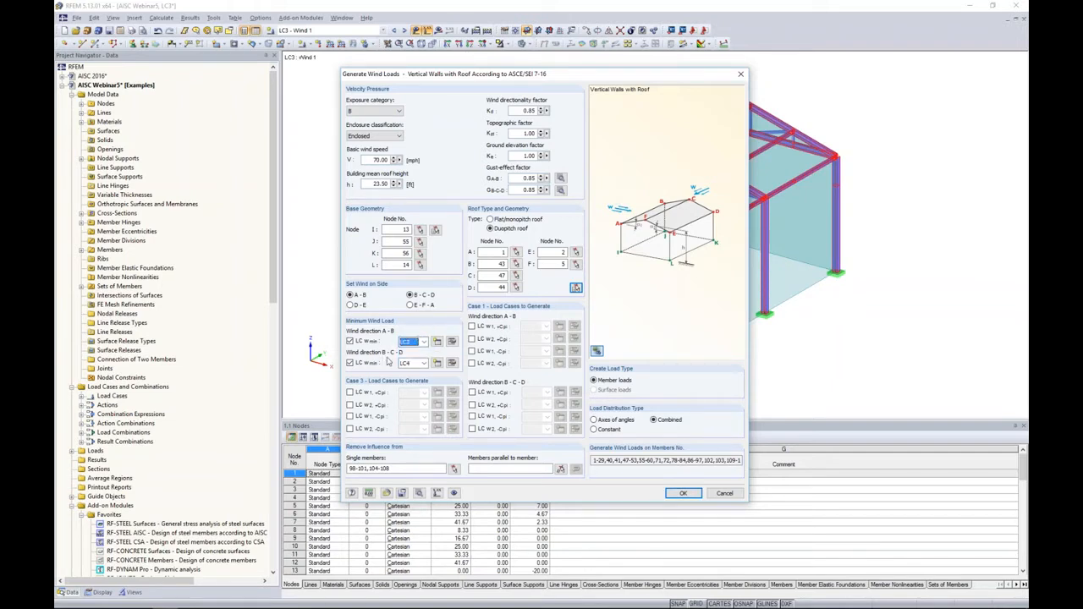
- Assign load case LC4 (Wind 2) to the minimum wind load in direction B-C-D and clear the list of single members excluded from loading
click(417, 365)
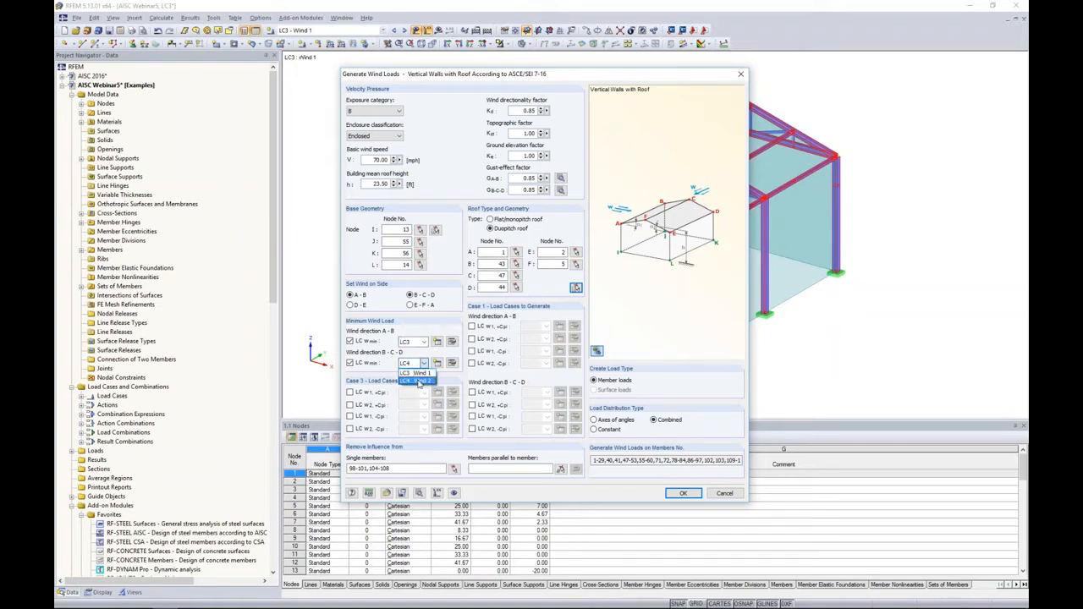
click(413, 382)
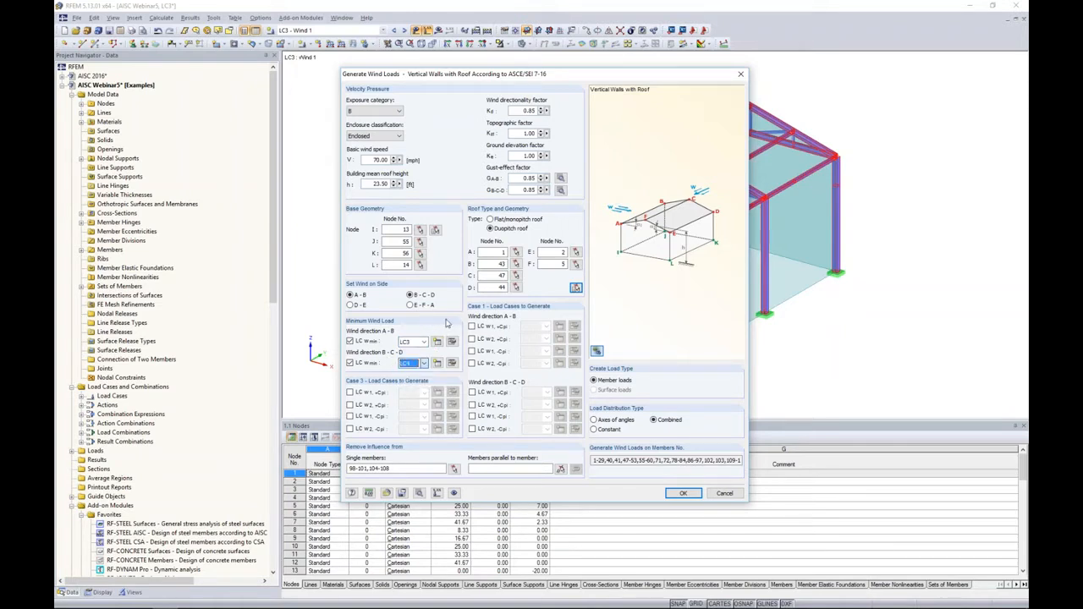
drag(396, 469, 308, 464)
key(Delete)
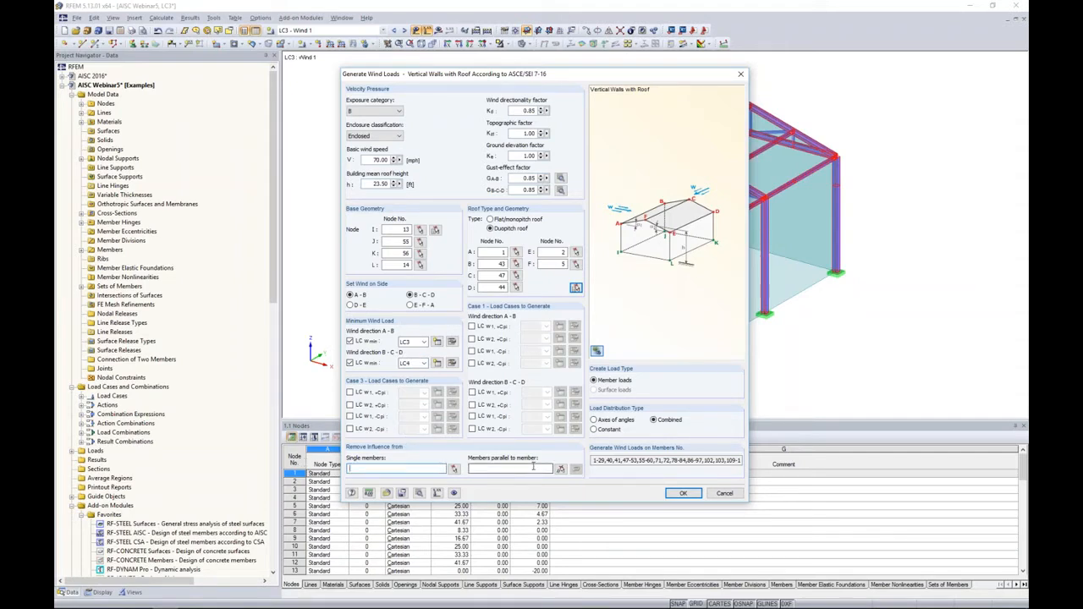
- Remove the loading influence from the web members of the far end truss, members 98-101 and 104-108
click(456, 471)
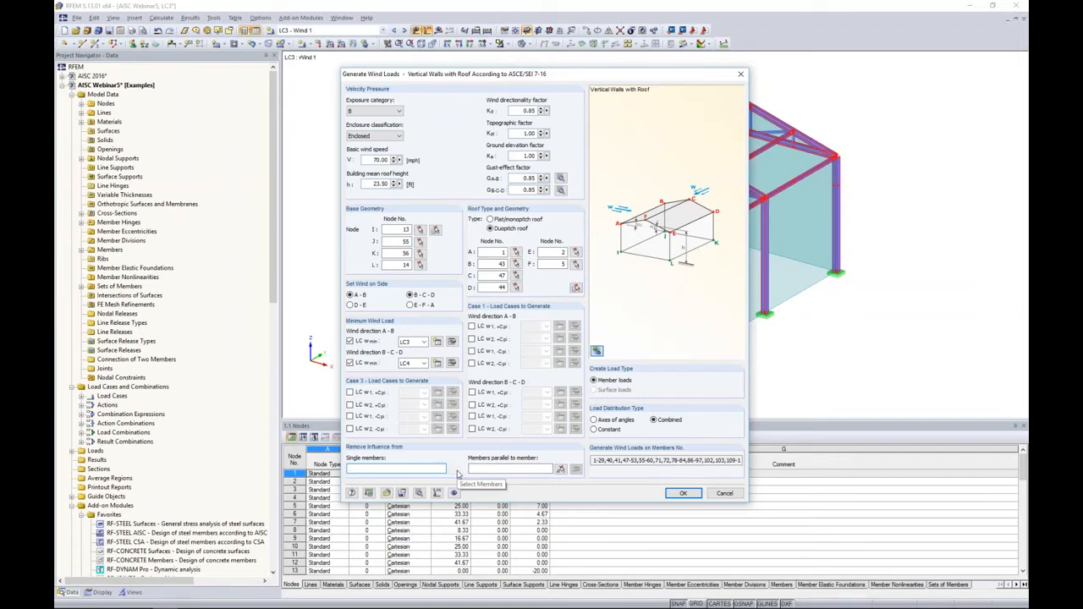
click(454, 470)
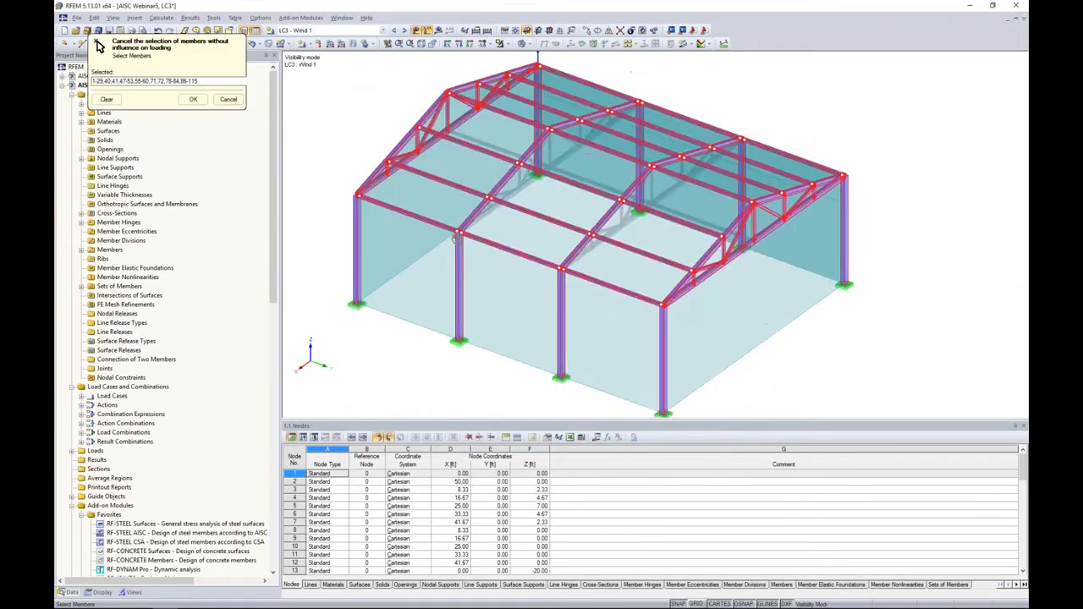
scroll(605, 253, up, 3)
click(609, 229)
click(635, 218)
click(688, 199)
click(725, 177)
middle_drag(768, 182, 623, 201)
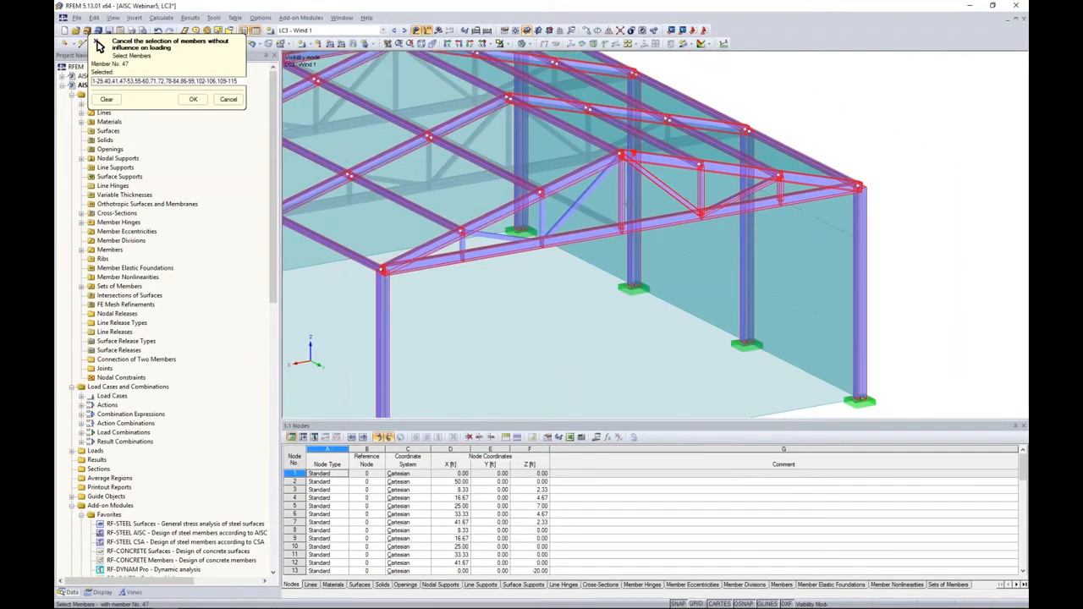
click(670, 190)
click(702, 189)
click(780, 193)
scroll(710, 246, down, 2)
ctrl+middle_drag(615, 277, 836, 296)
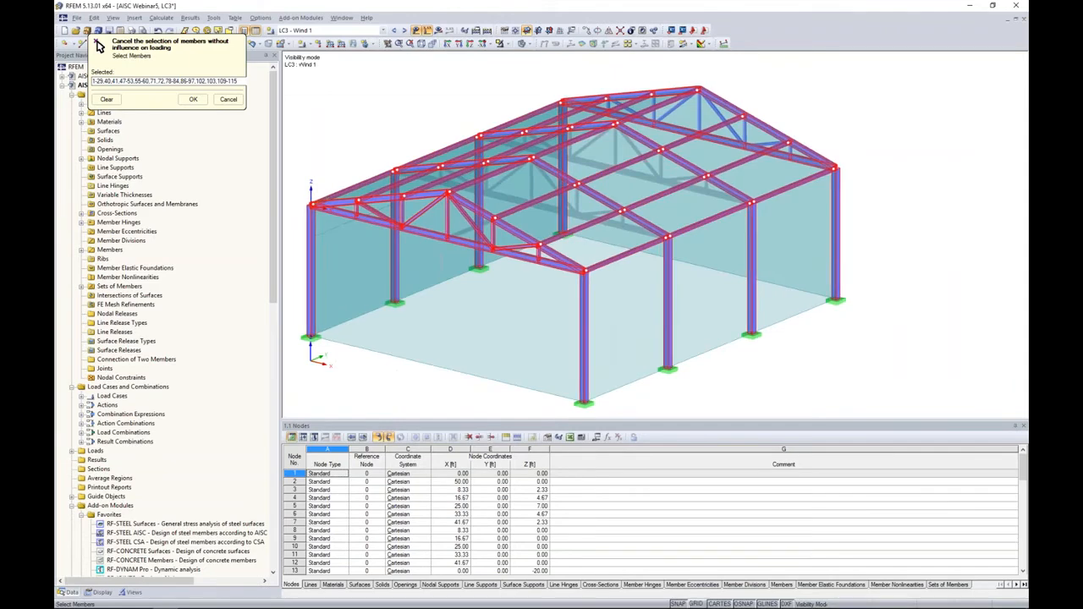
click(193, 99)
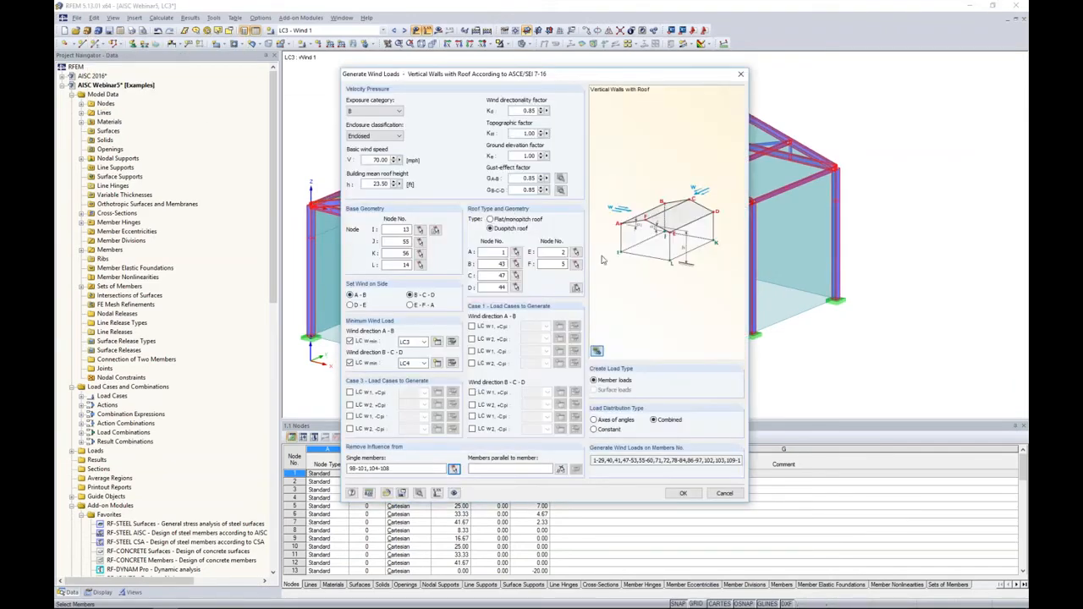
- Generate the ASCE/SEI 7-16 wind loads as member loads, accept the generation info and view the Wind 1 loads
click(683, 494)
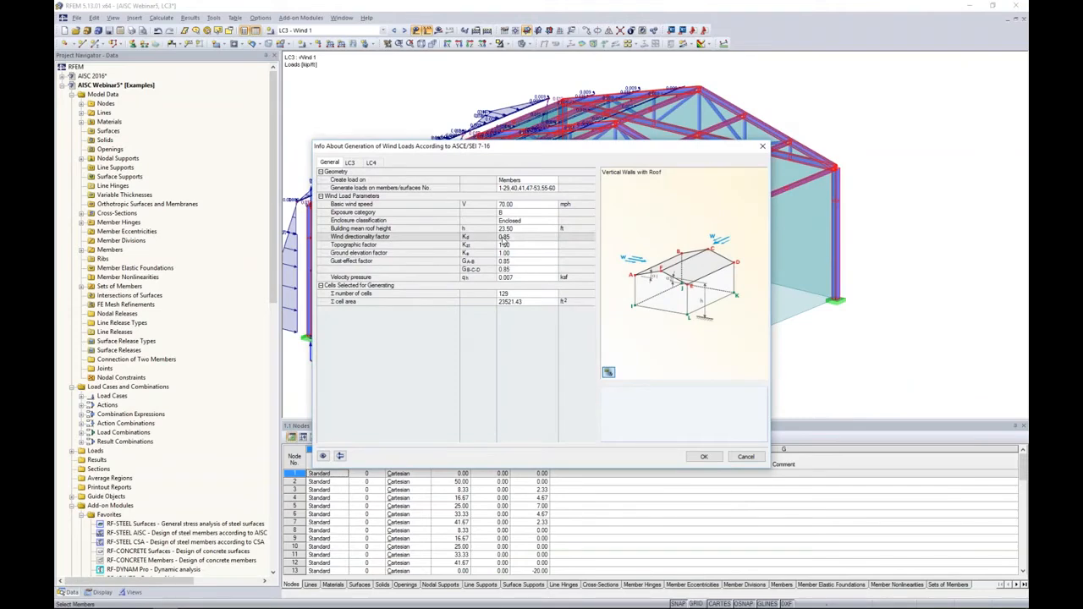
click(705, 458)
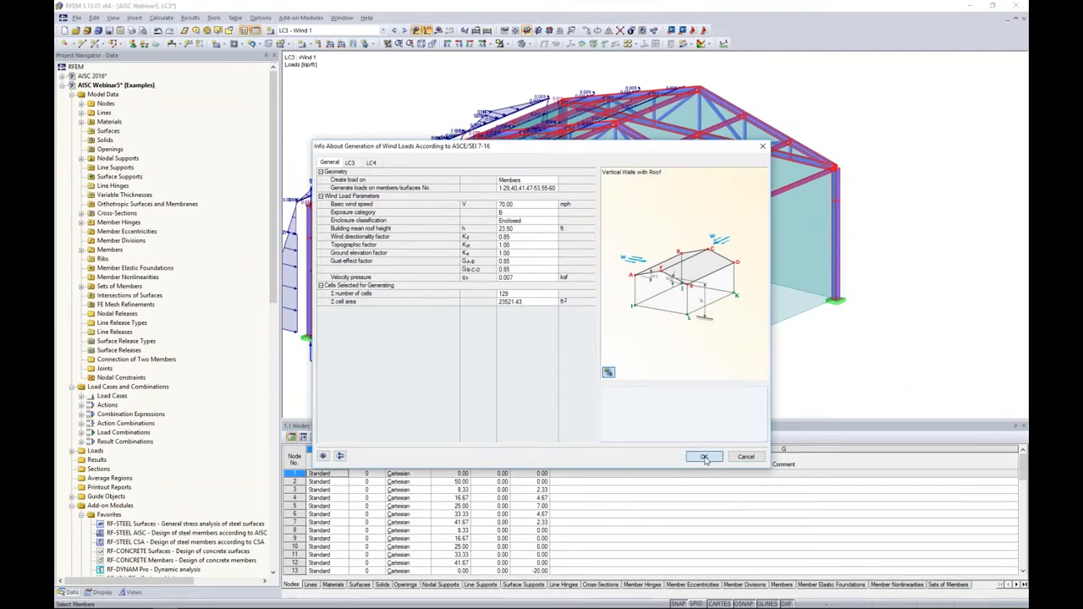
ctrl+middle_drag(743, 370, 550, 200)
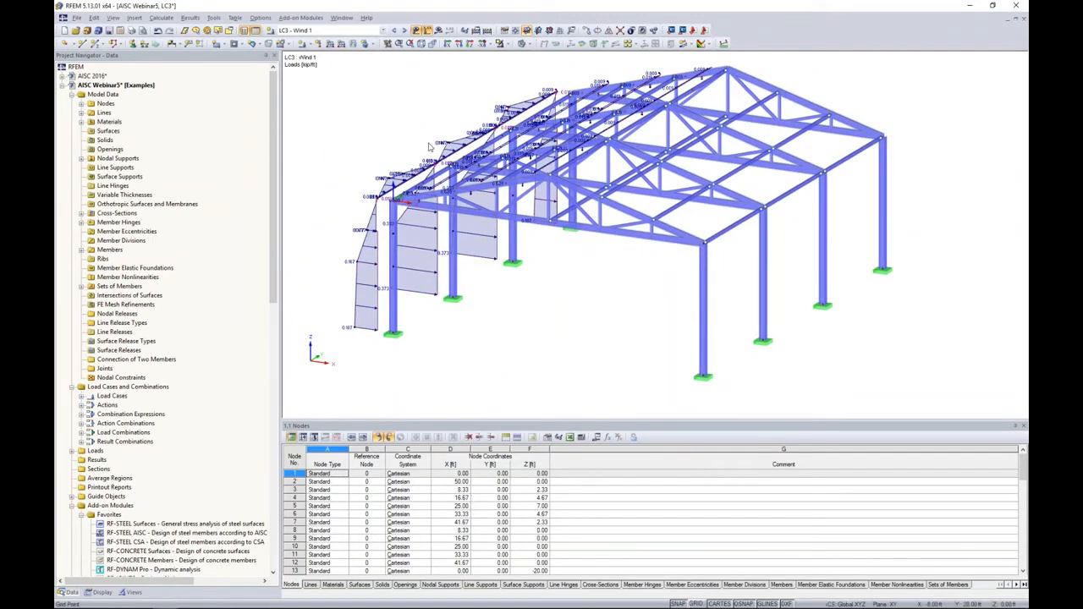
- Display load case LC4 (Wind 2) to examine the generated wind loads from several viewing angles
click(404, 30)
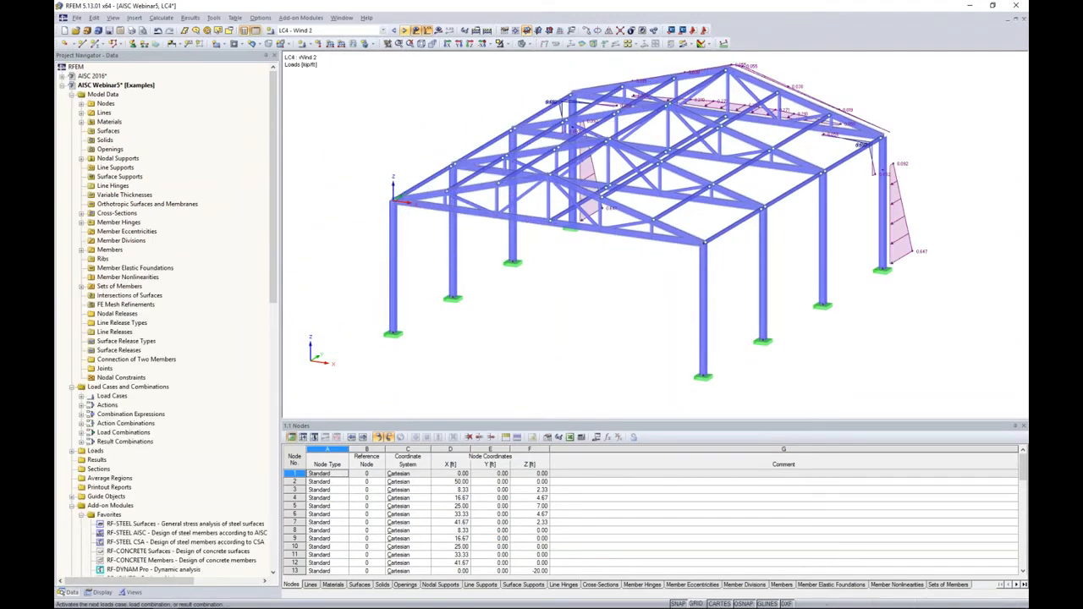
ctrl+middle_drag(846, 246, 906, 281)
ctrl+middle_drag(846, 254, 463, 238)
scroll(500, 240, down, 3)
middle_drag(551, 247, 510, 249)
- Go through load combinations CO1 to CO4 to examine the combined loads, and hide the load display
click(405, 31)
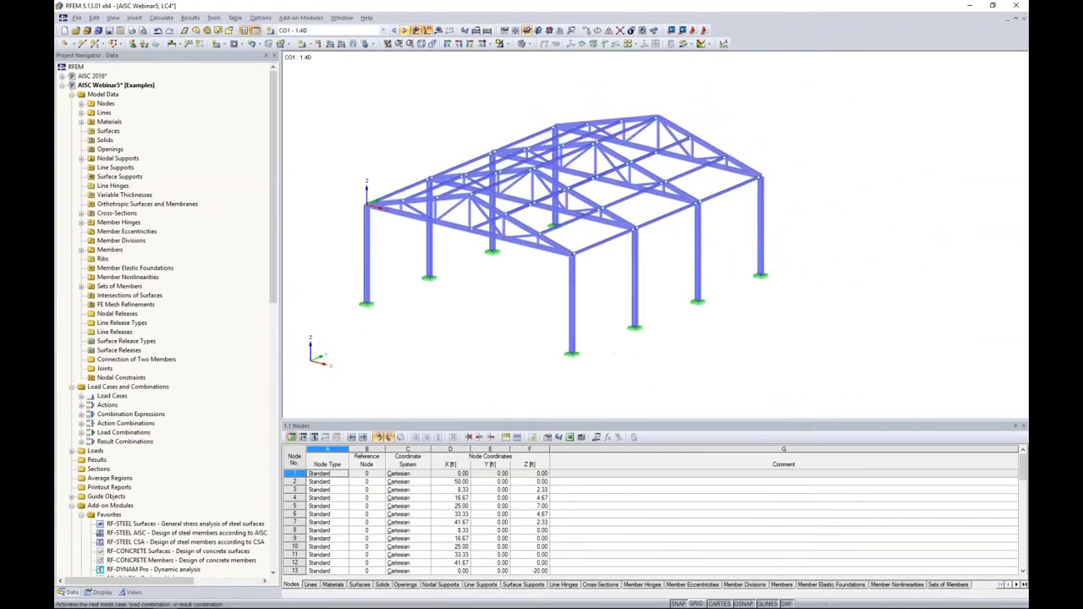
click(404, 30)
click(405, 31)
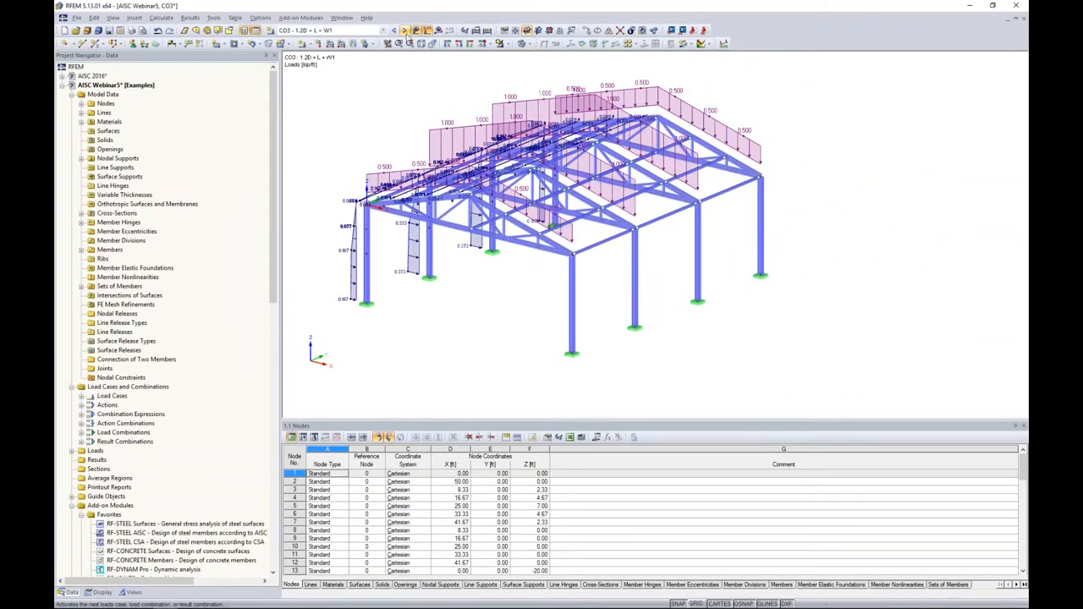
ctrl+middle_drag(478, 240, 454, 249)
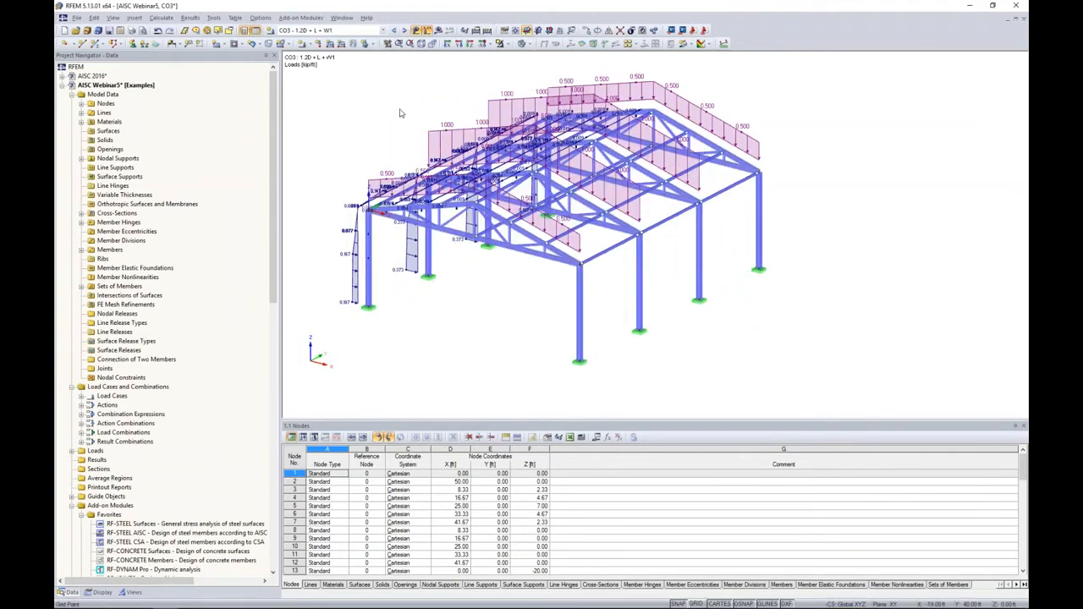
click(404, 31)
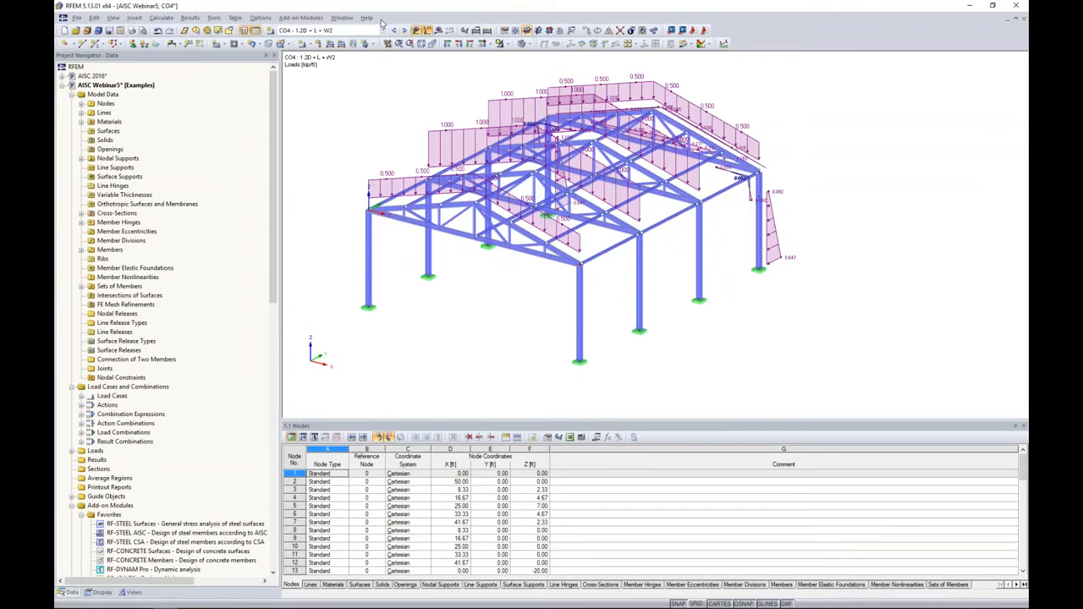
click(416, 31)
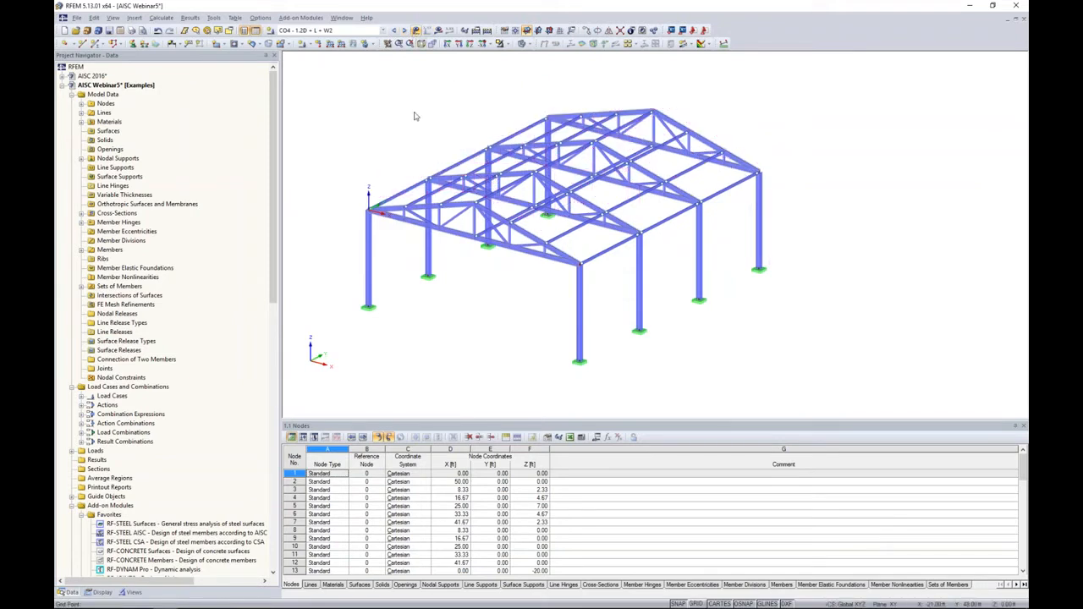
middle_drag(432, 111, 477, 106)
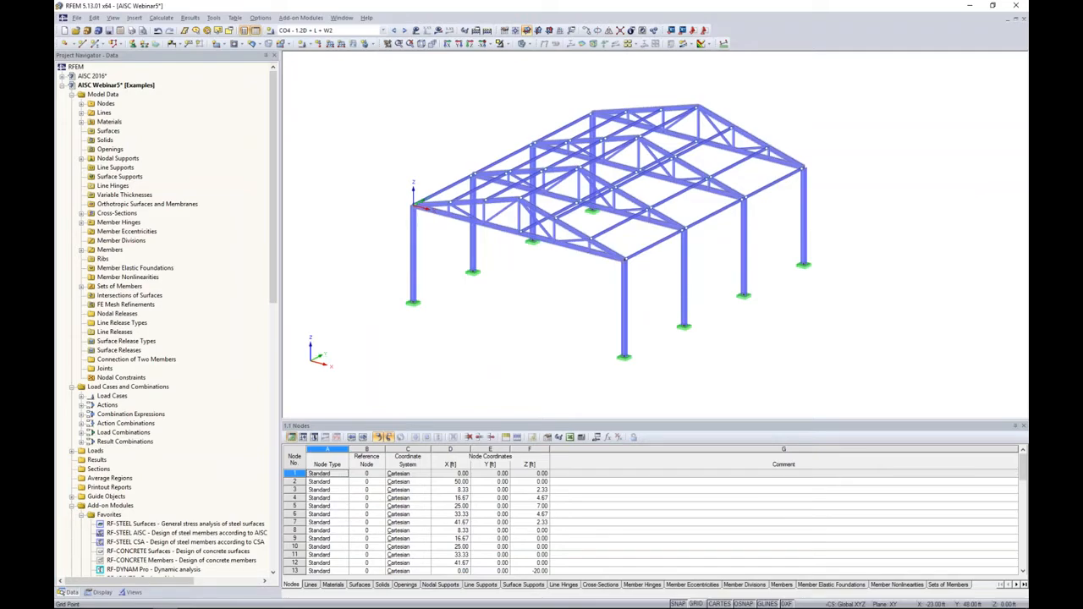
- Switch to the PowerPoint slide show with the AISC 360-16 Updates slide on the Direct Analysis Method
key(super+Tab)
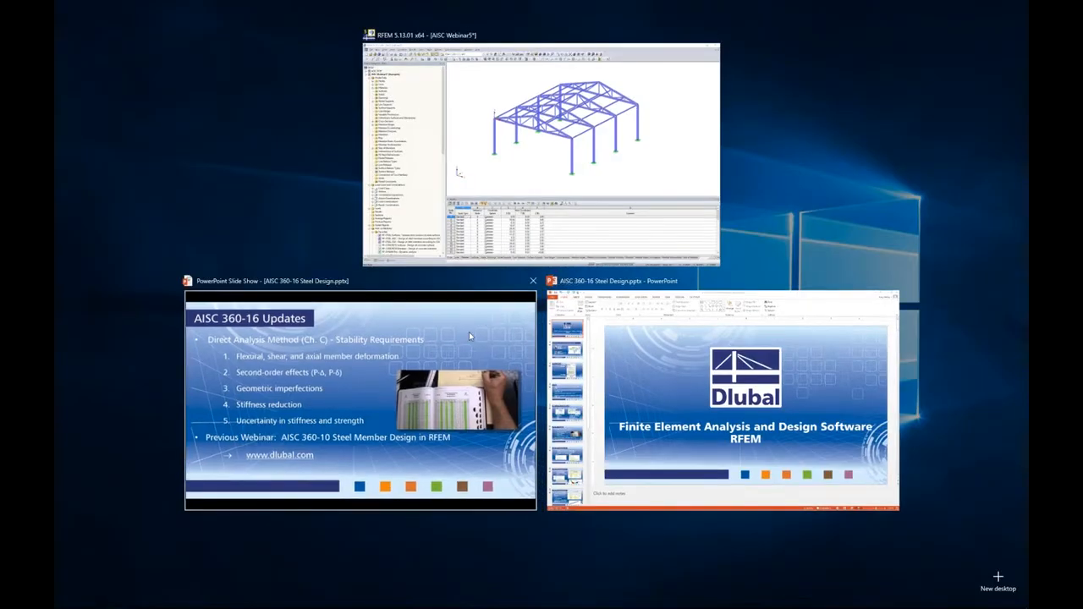
click(469, 332)
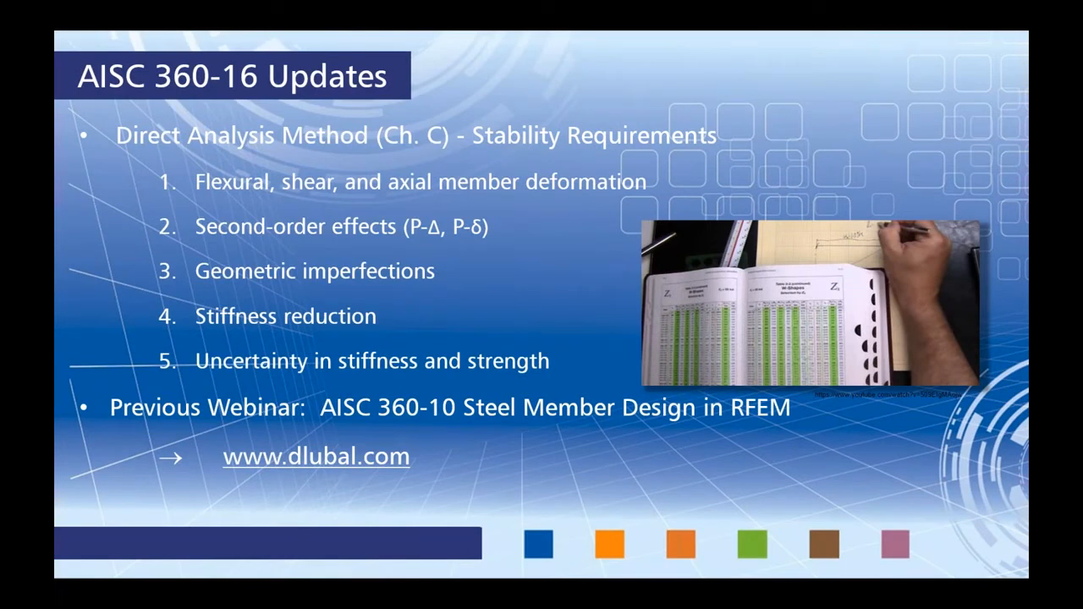
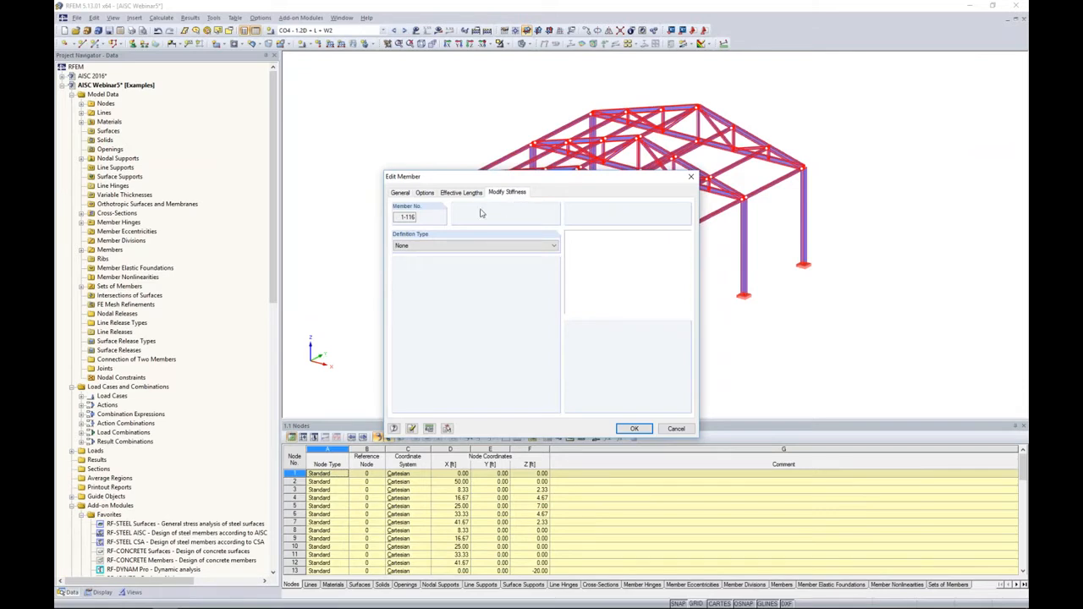
- Define the stiffness modification of members 1-116 according to AISC 360-10 C2.3(2), with τb determined iteratively
click(424, 247)
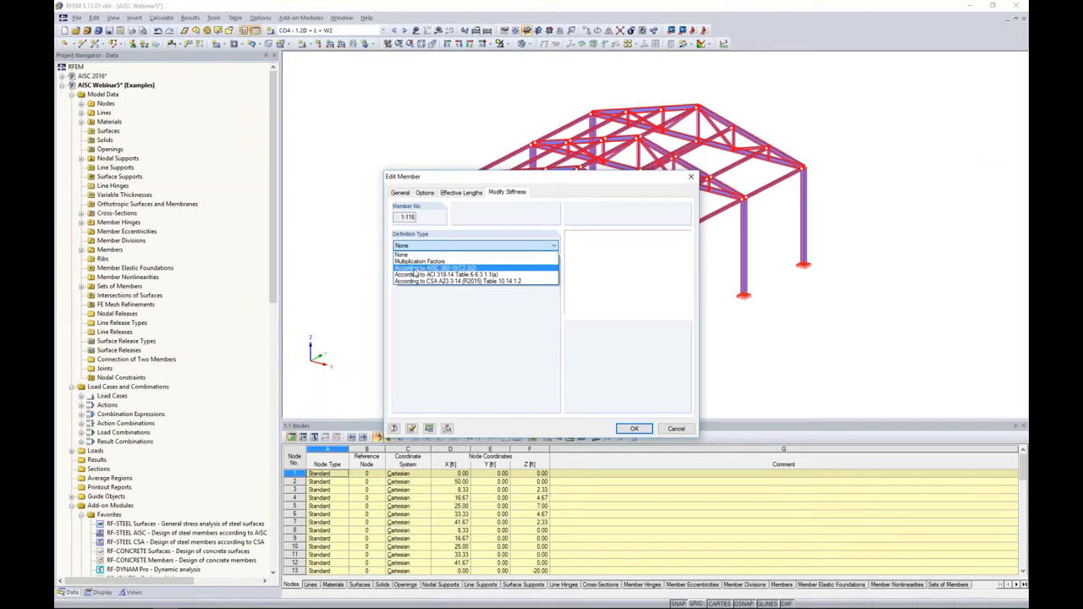
click(415, 268)
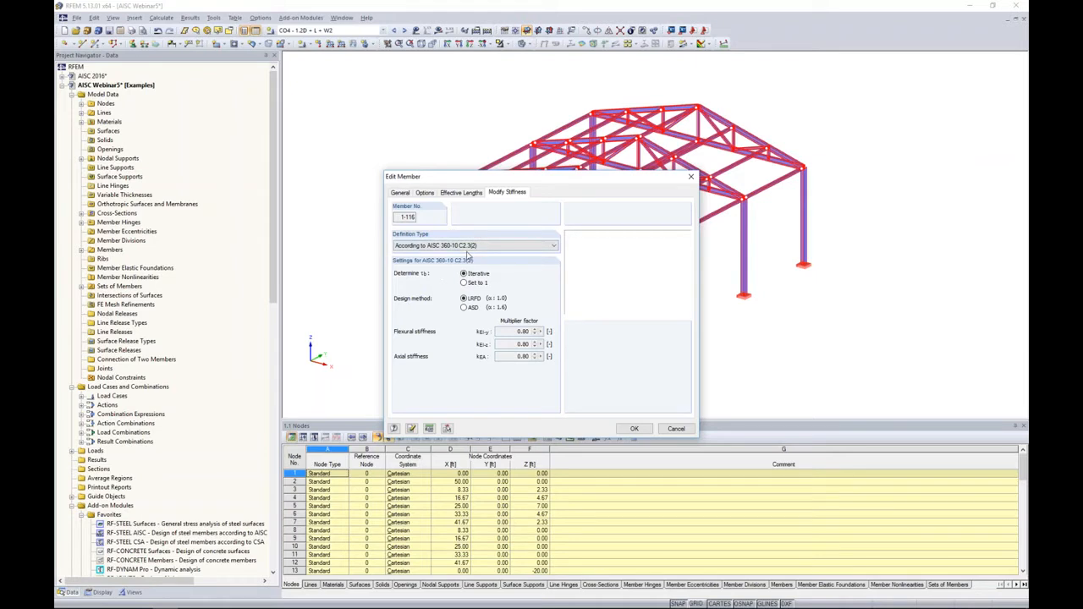
click(469, 283)
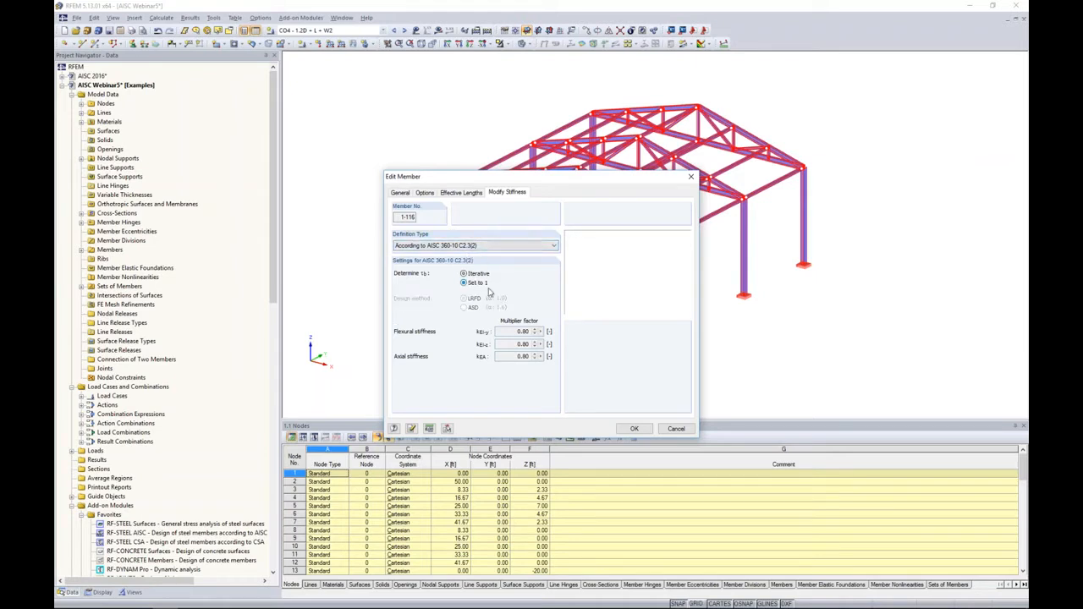
click(478, 247)
click(543, 304)
click(467, 276)
- Try the Multiplication Factors definition type for the member stiffness, and return to AISC 360-10 C2.3(2)
click(471, 249)
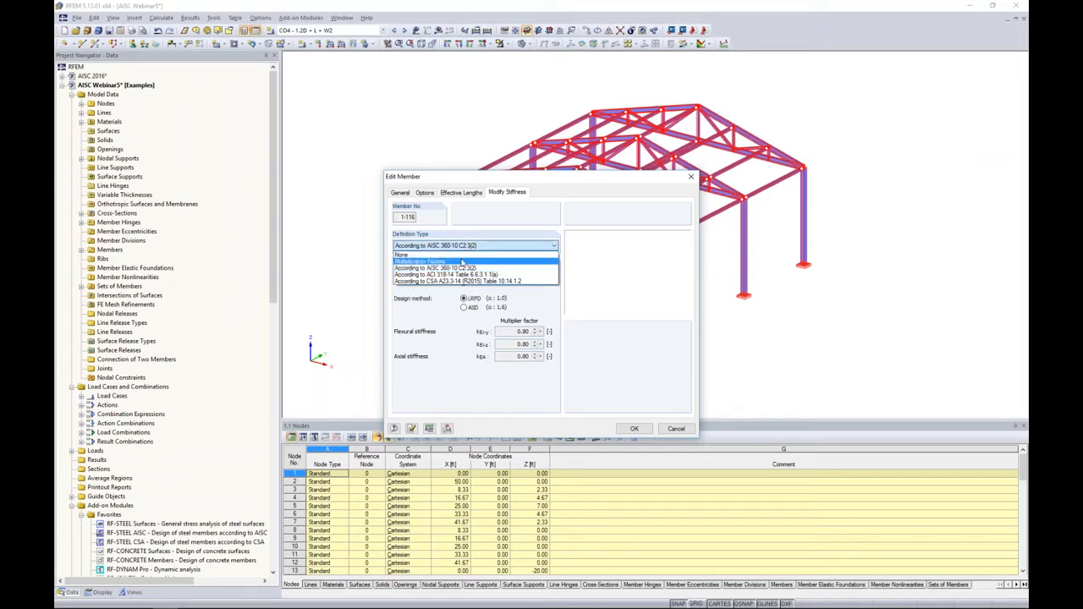
click(472, 261)
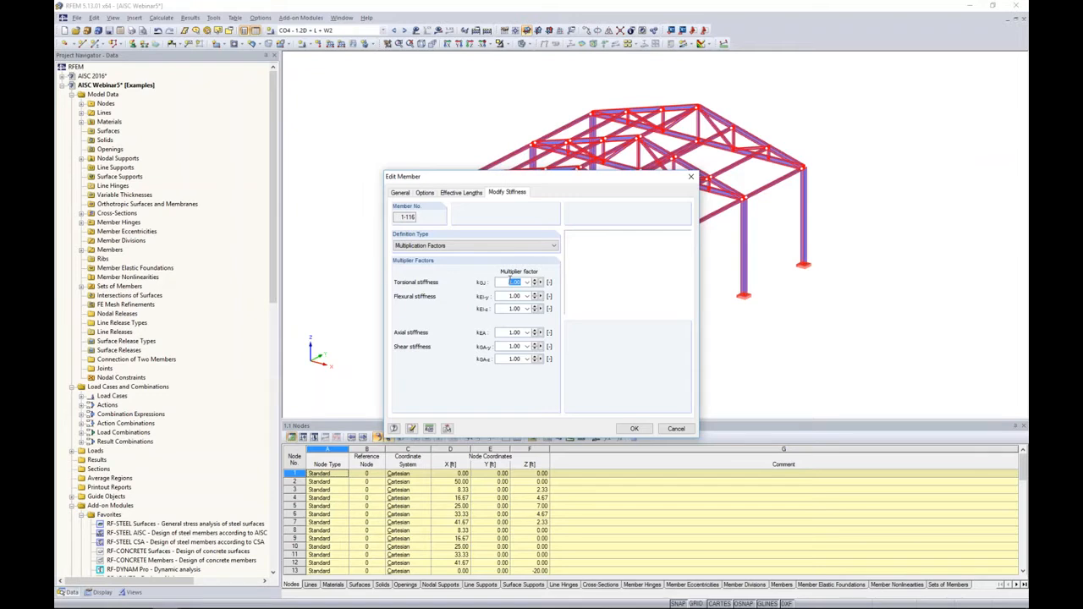
click(503, 246)
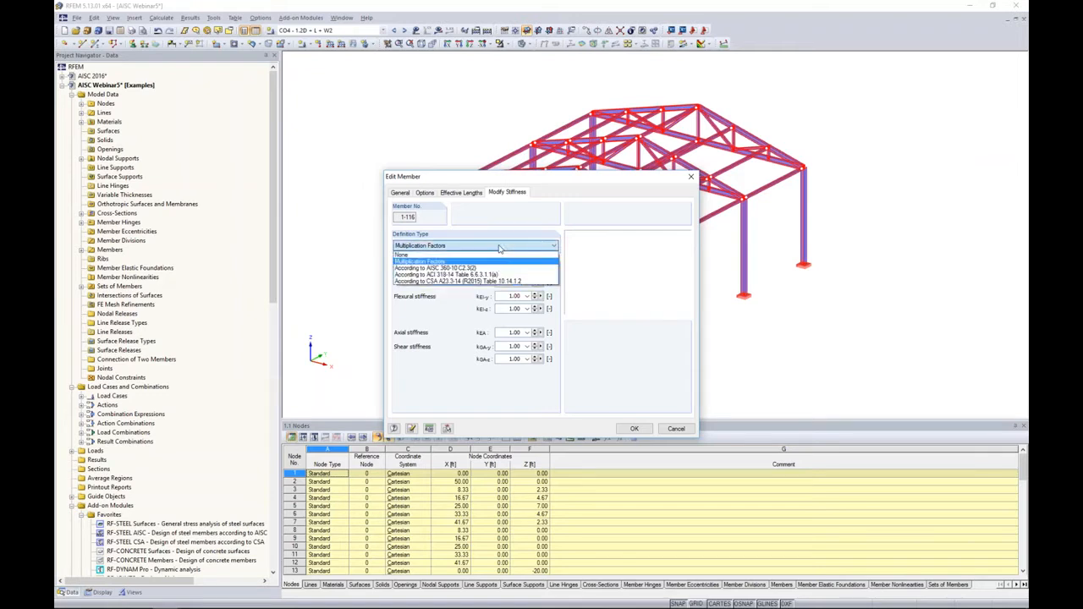
click(477, 269)
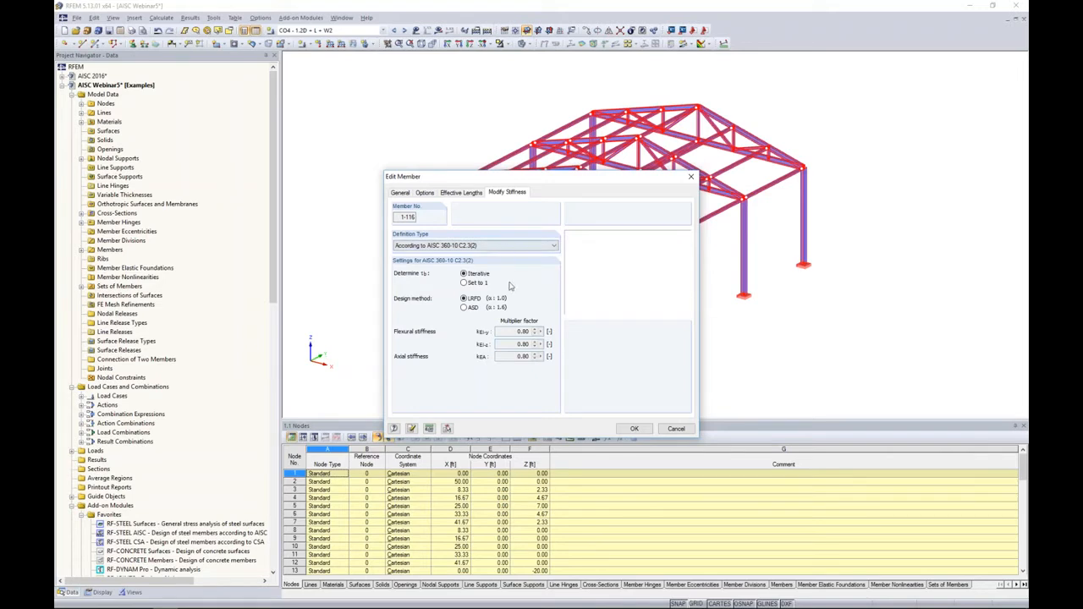
- Apply the stiffness modification to all selected members and clear the selection
click(634, 428)
click(711, 356)
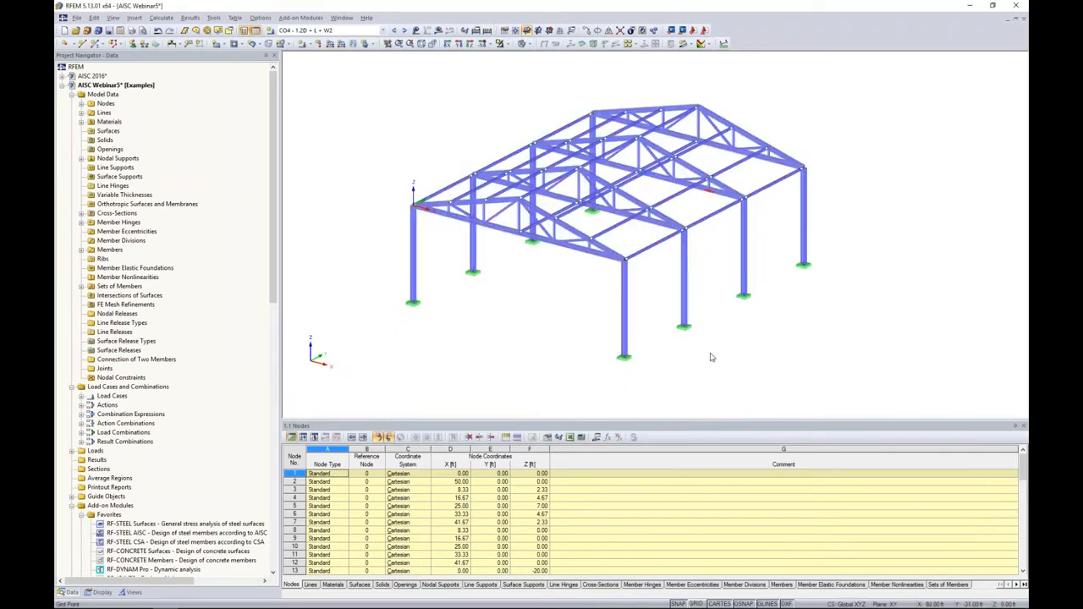
- Calculate all load cases and load combinations of the model
middle_drag(712, 356, 661, 355)
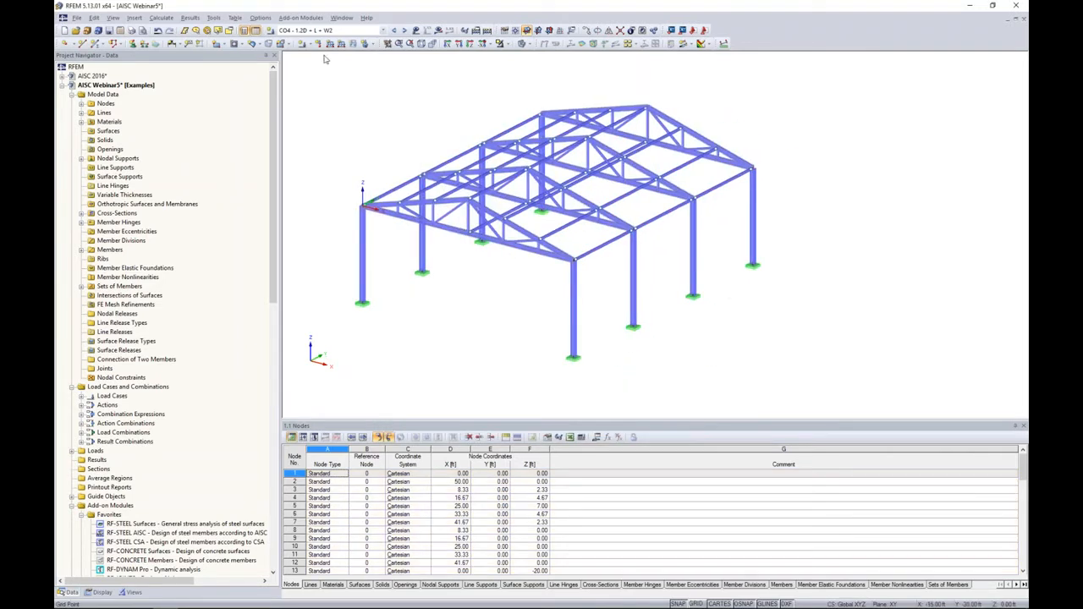
click(160, 18)
click(174, 29)
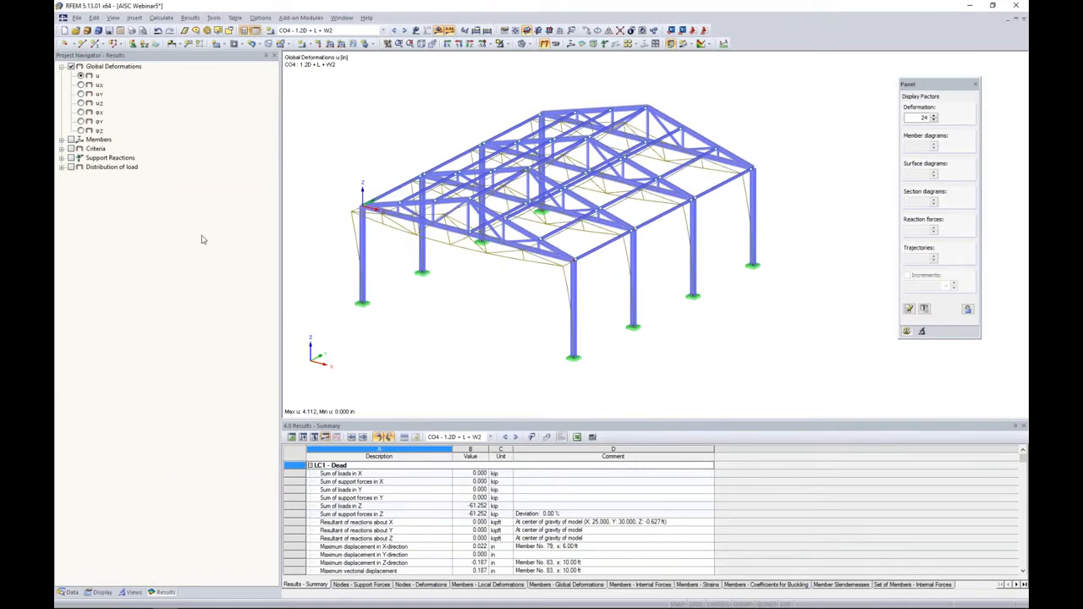
- Advance the results from CO4 to CO6 (1.2D + W2) to examine the global deformations
ctrl+middle_drag(803, 186, 730, 176)
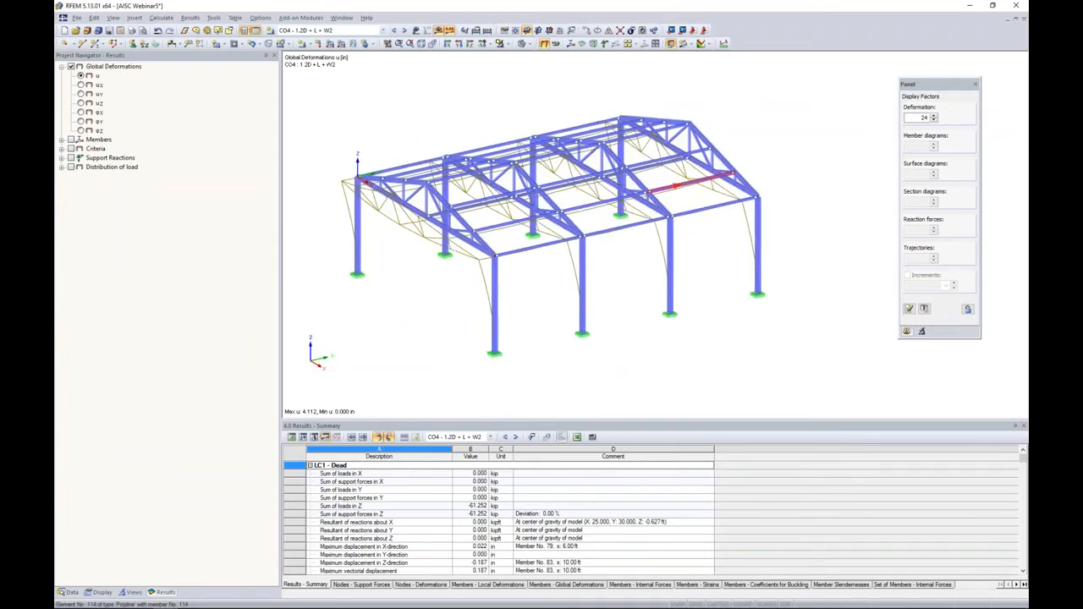
click(405, 30)
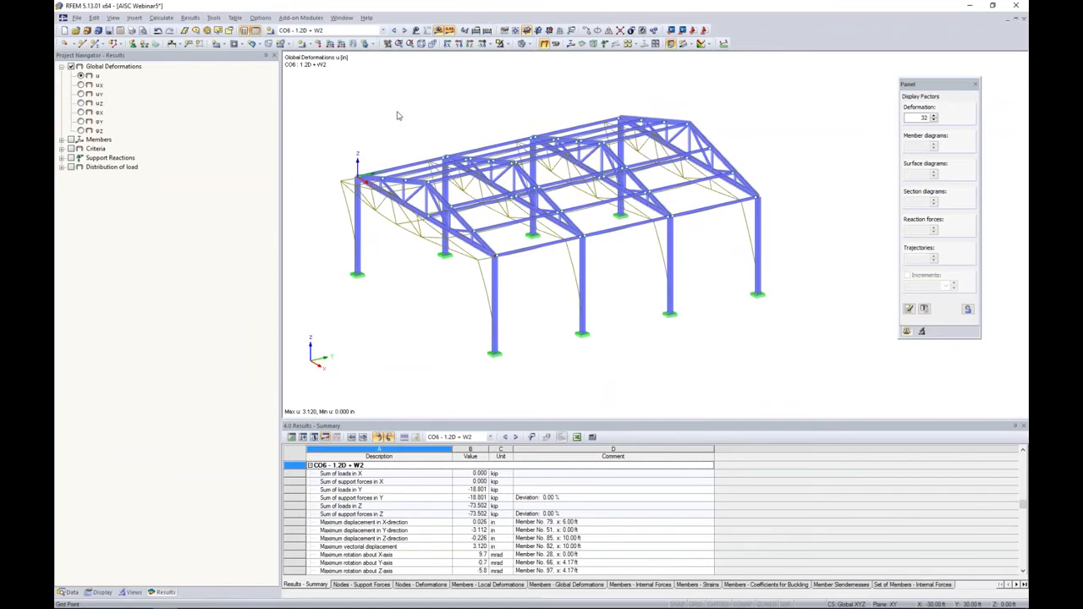
click(404, 31)
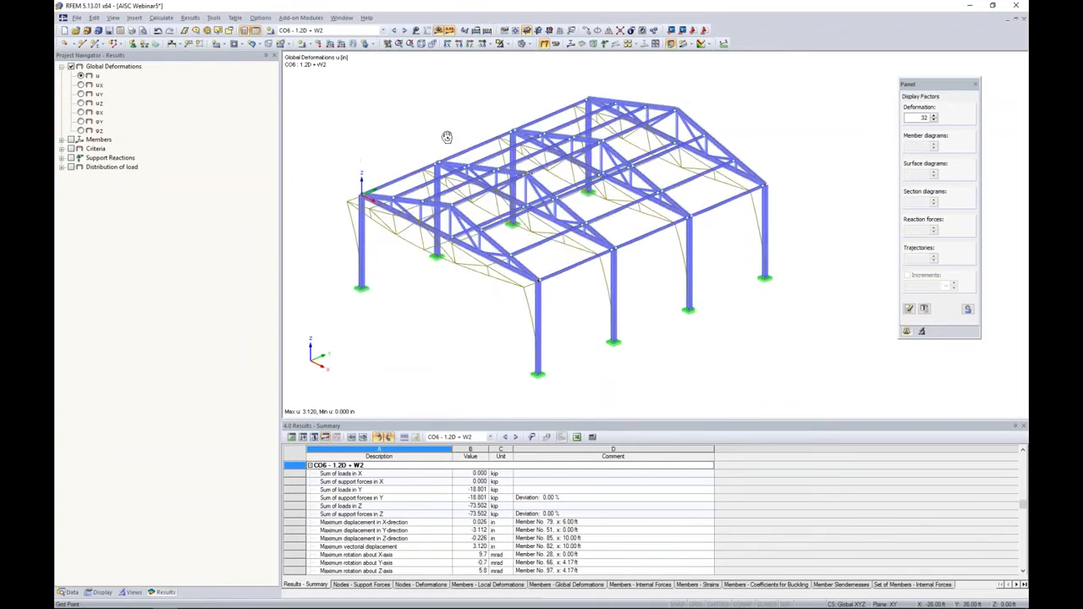
- Show the member axial force N diagrams for load combination CO4 instead of the global deformations
click(393, 30)
click(393, 31)
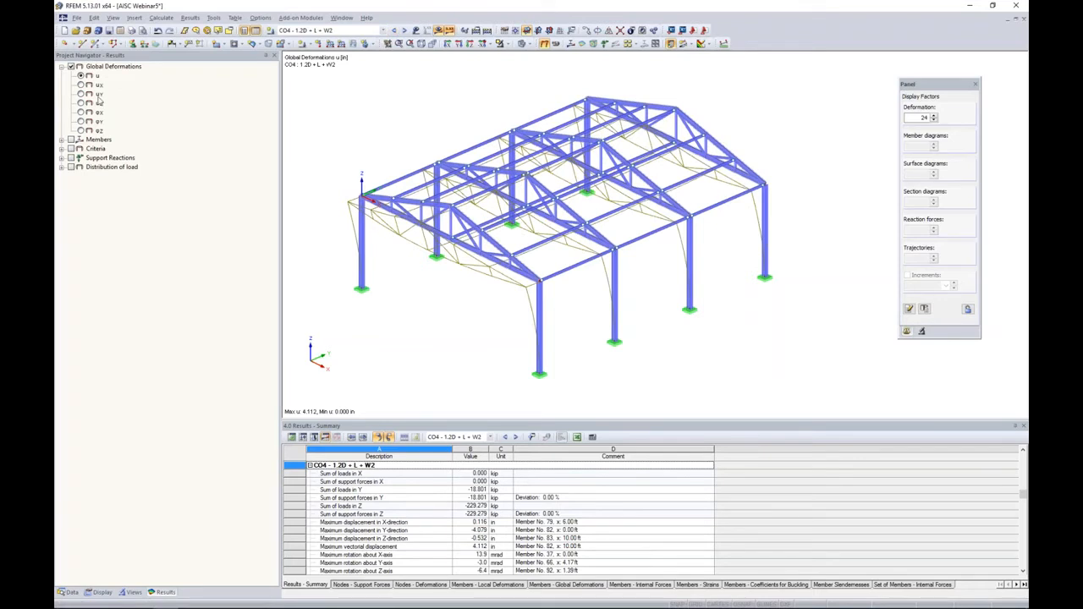
click(61, 140)
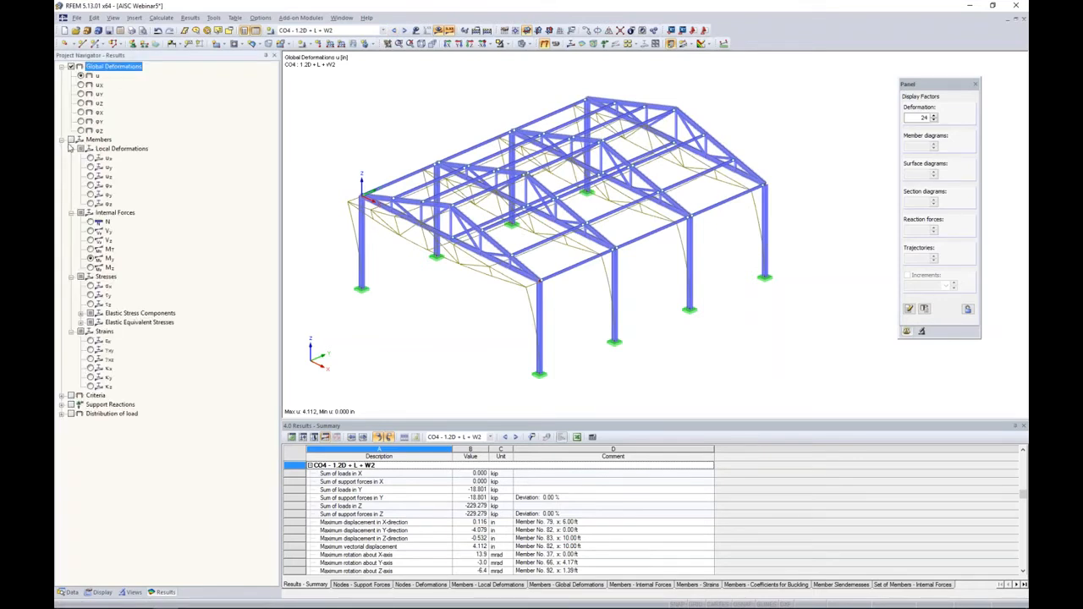
click(71, 140)
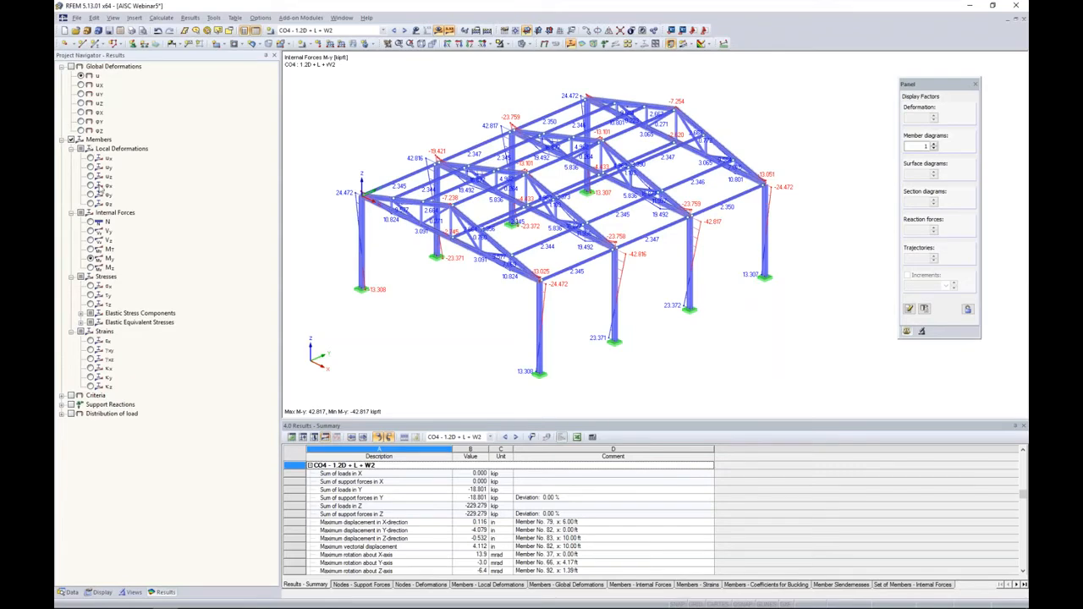
click(90, 221)
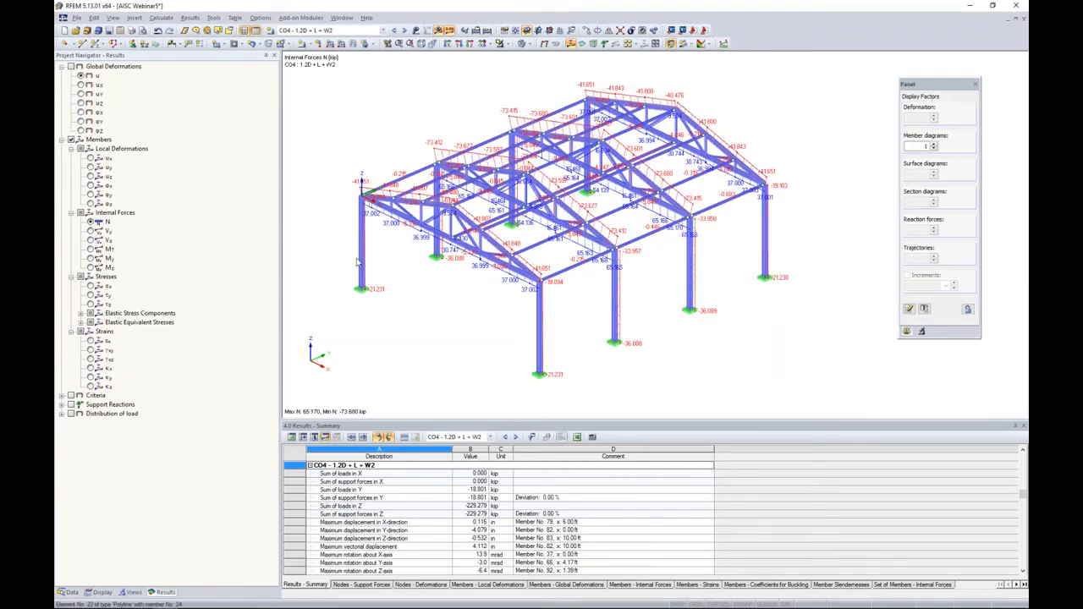
ctrl+middle_drag(457, 310, 526, 266)
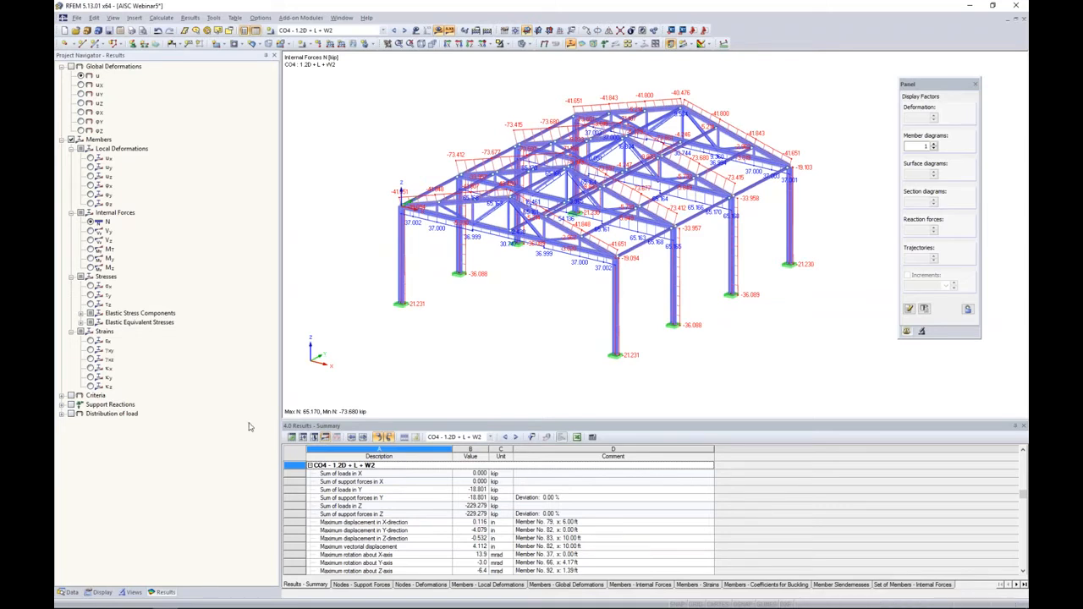
- Compare the With Diagram, Without Diagram and Cross-Sections display styles for member results, and restore the Two-Colored style
click(101, 591)
scroll(160, 334, down, 3)
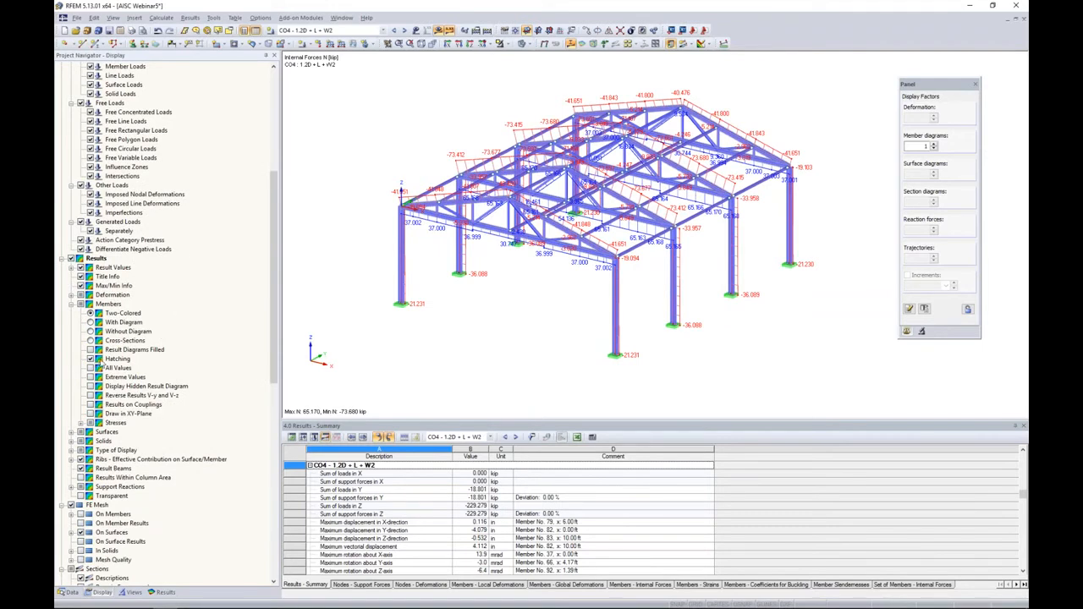
click(92, 323)
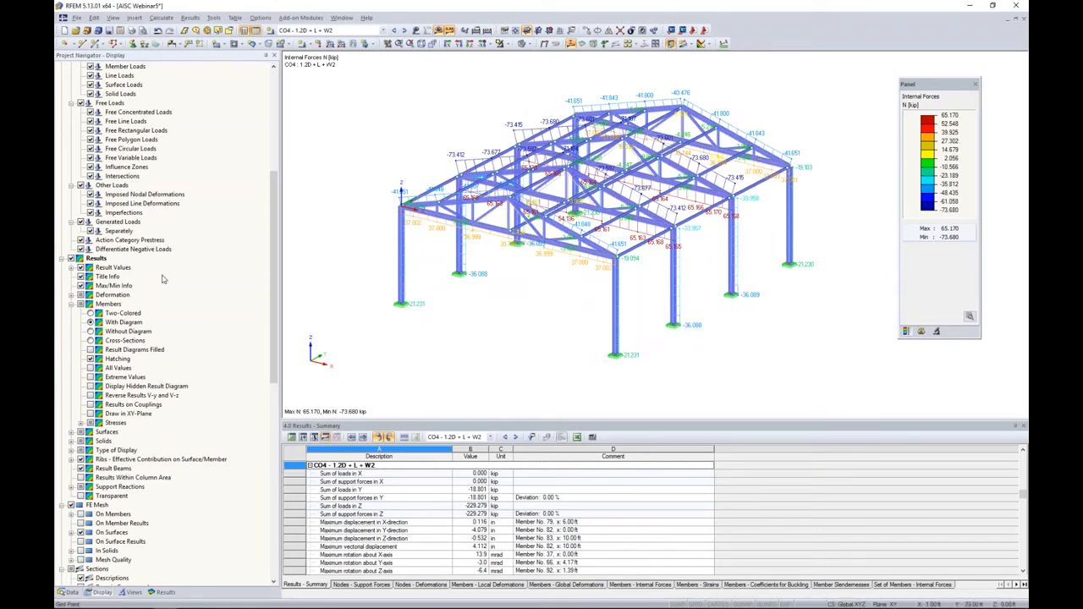
click(92, 331)
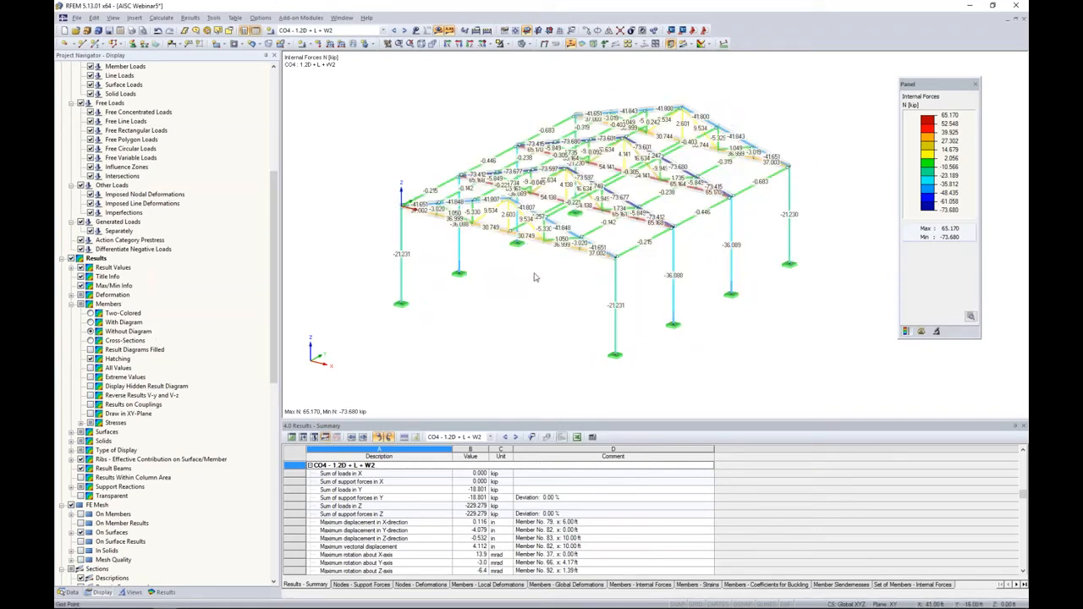
scroll(517, 279, up, 5)
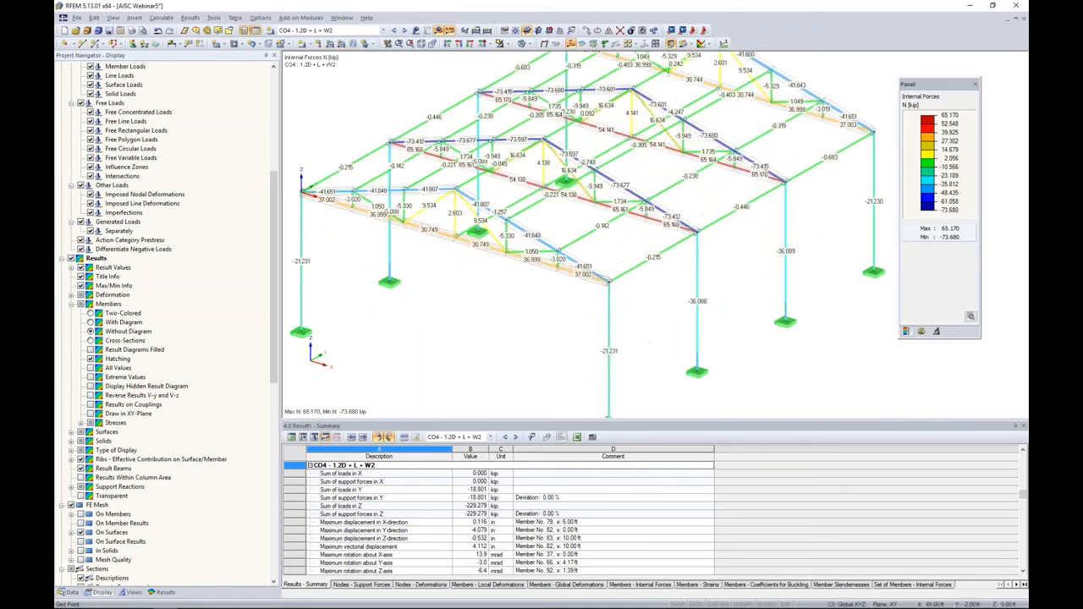
click(91, 340)
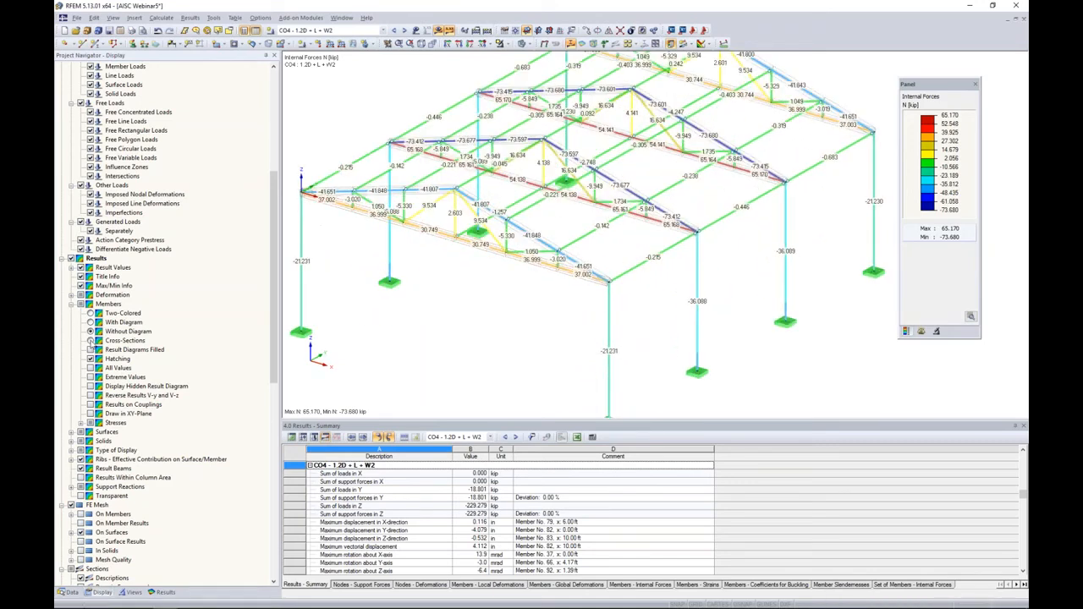
scroll(505, 303, down, 2)
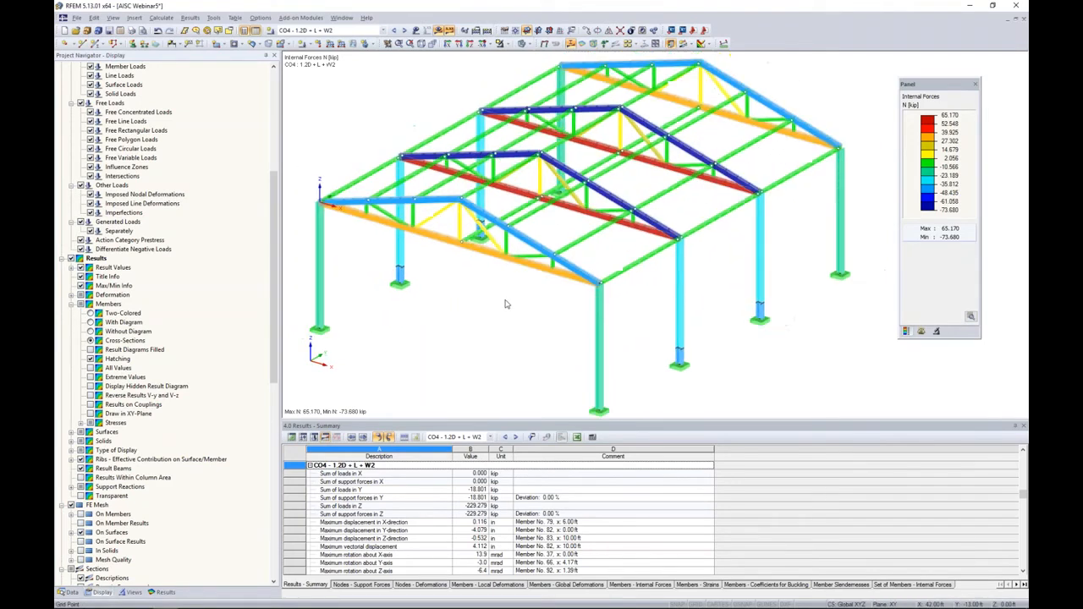
click(91, 313)
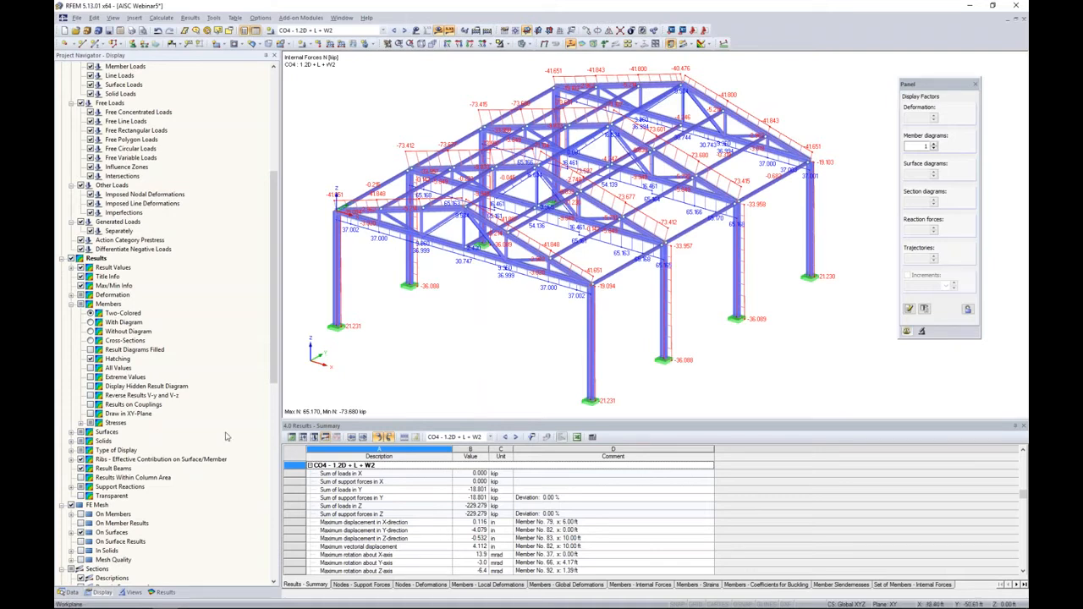
- Review the result diagrams of the nearest corner column, member 25, adding moment My and stepping from CO4 to CO7
click(164, 594)
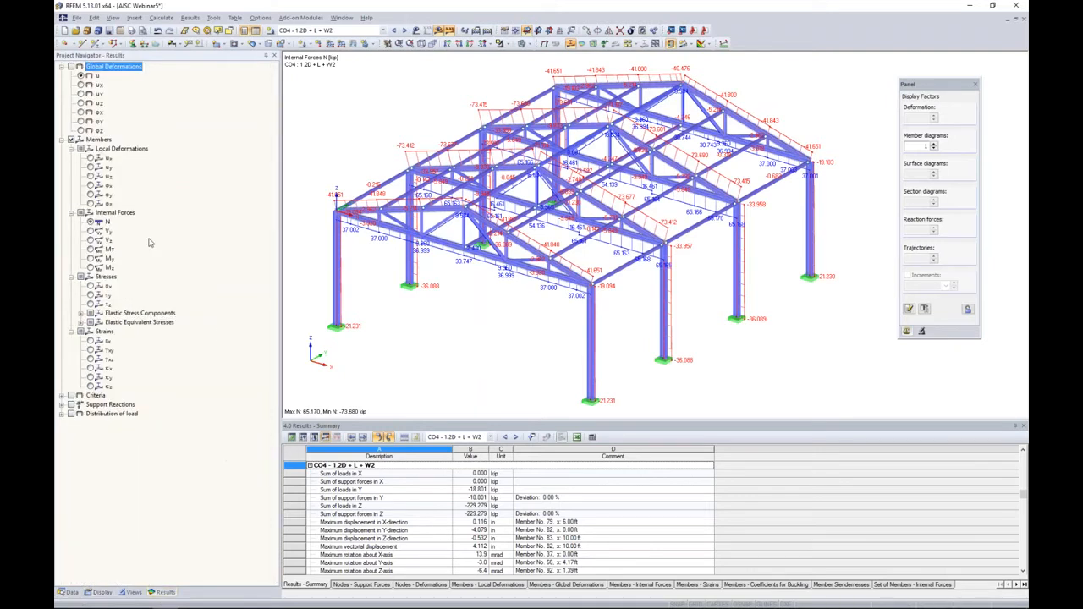
ctrl+middle_drag(518, 326, 554, 296)
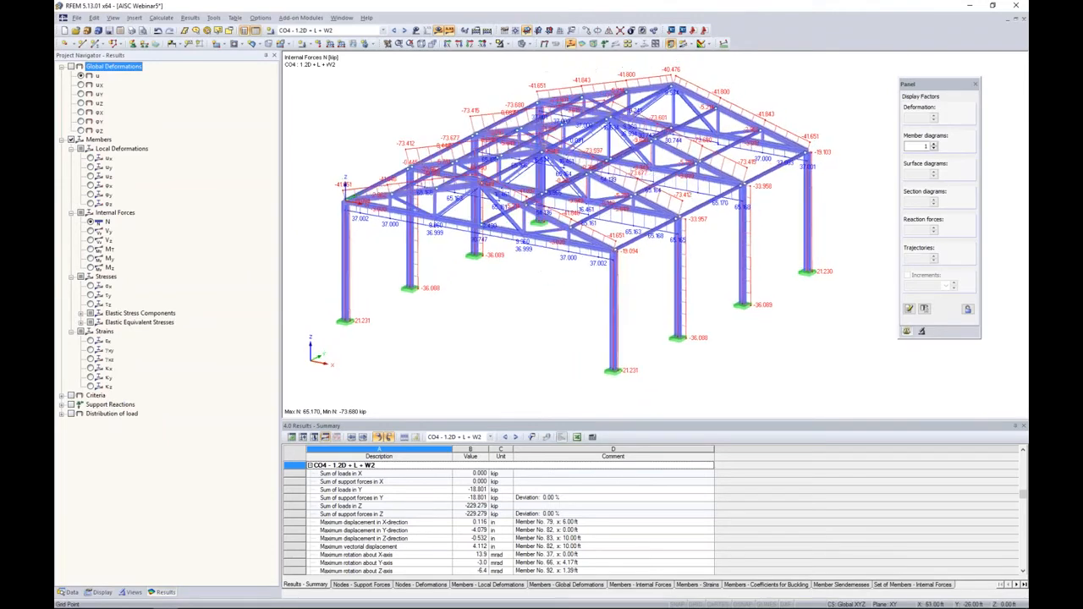
right_click(613, 290)
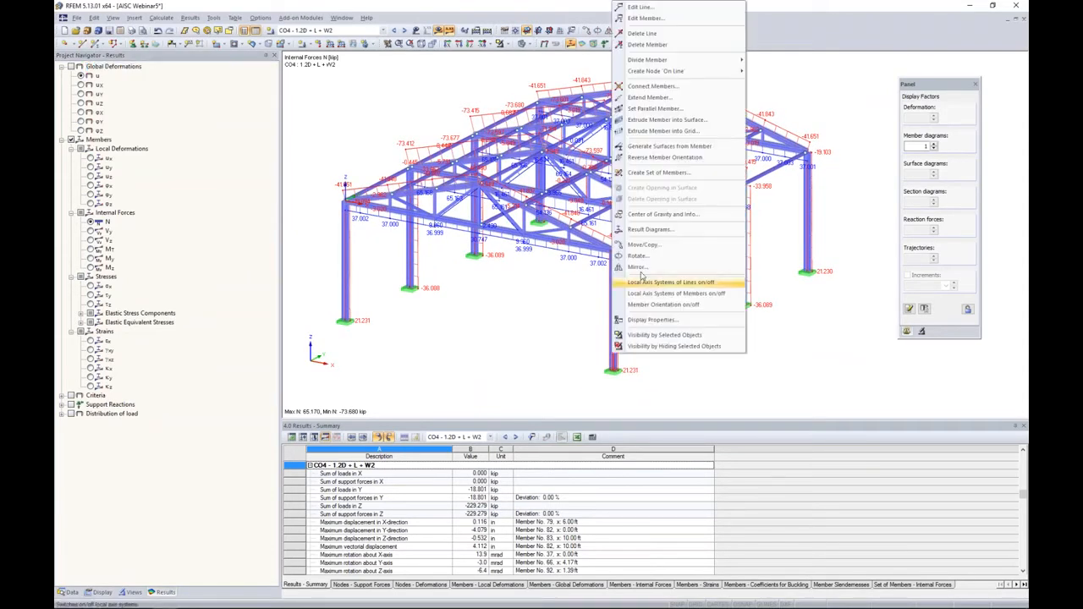
click(650, 235)
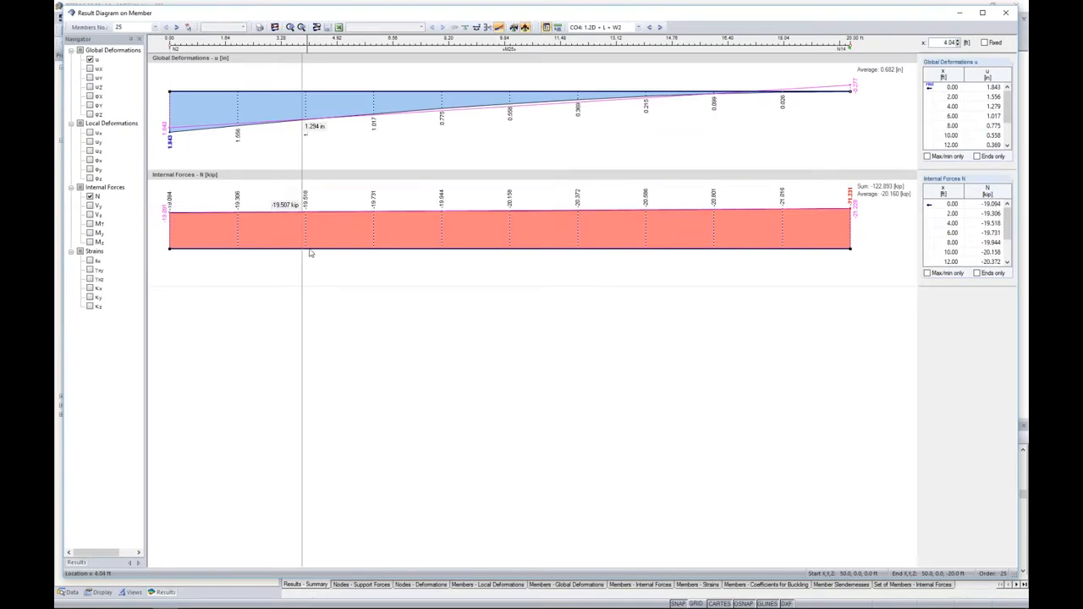
click(90, 233)
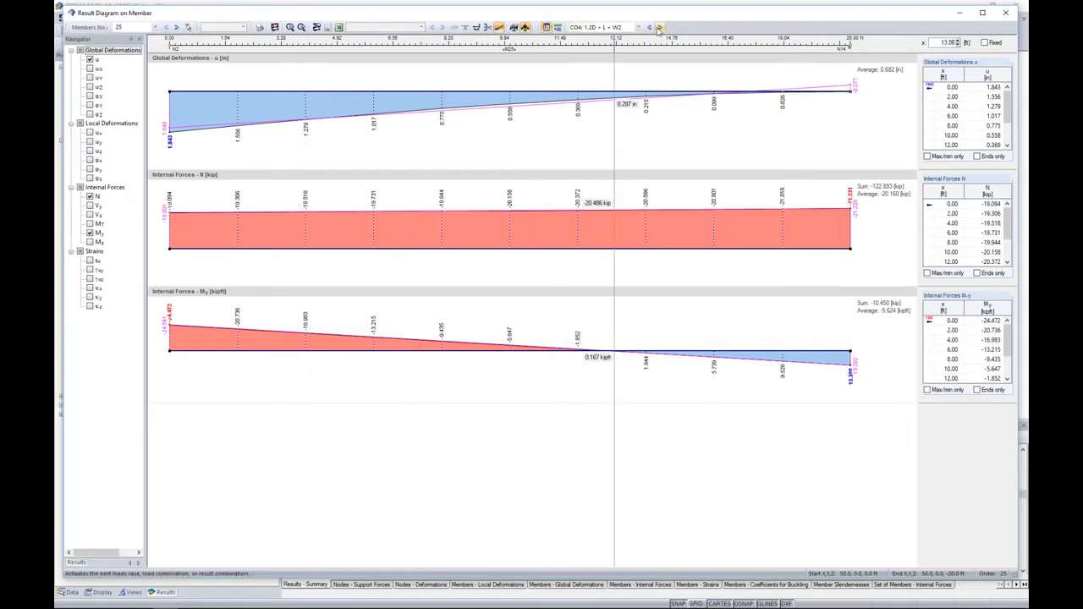
click(659, 28)
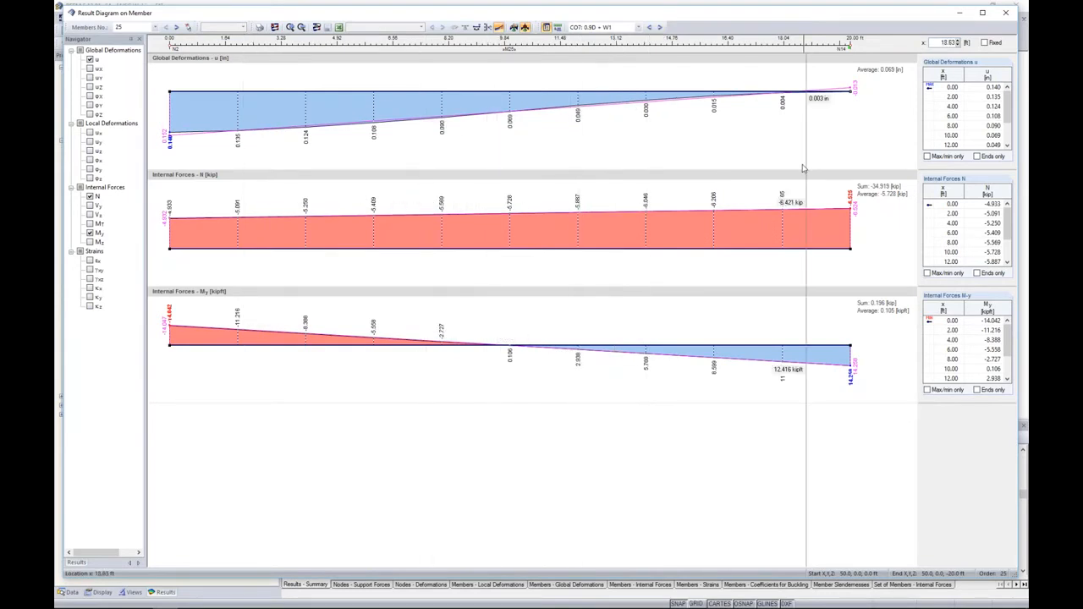
click(1006, 13)
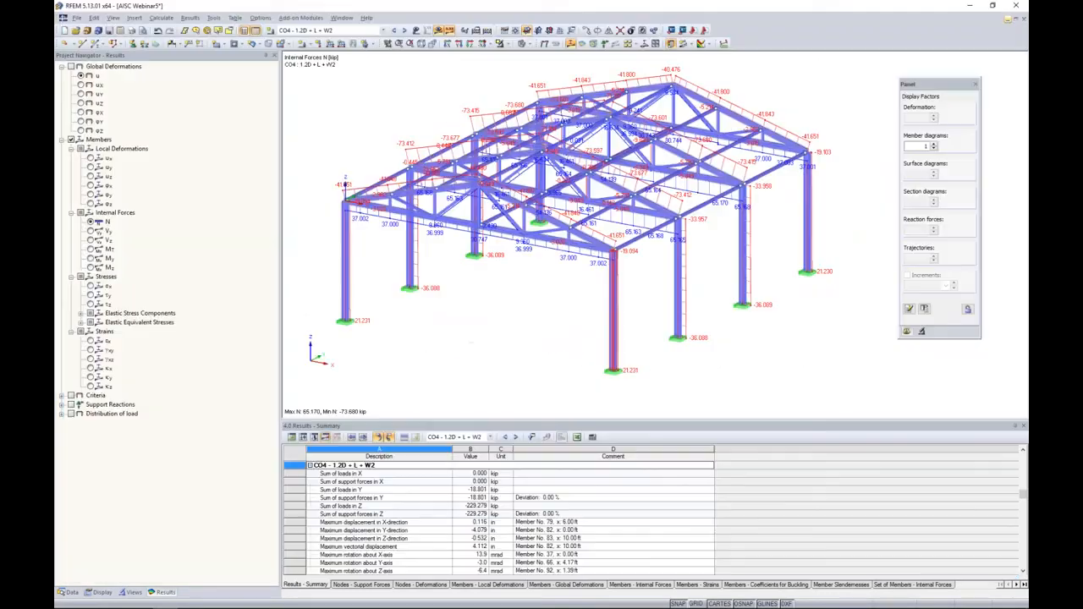
- View the support reactions on the model, and turn off both the support reactions and the member results
scroll(521, 309, down, 1)
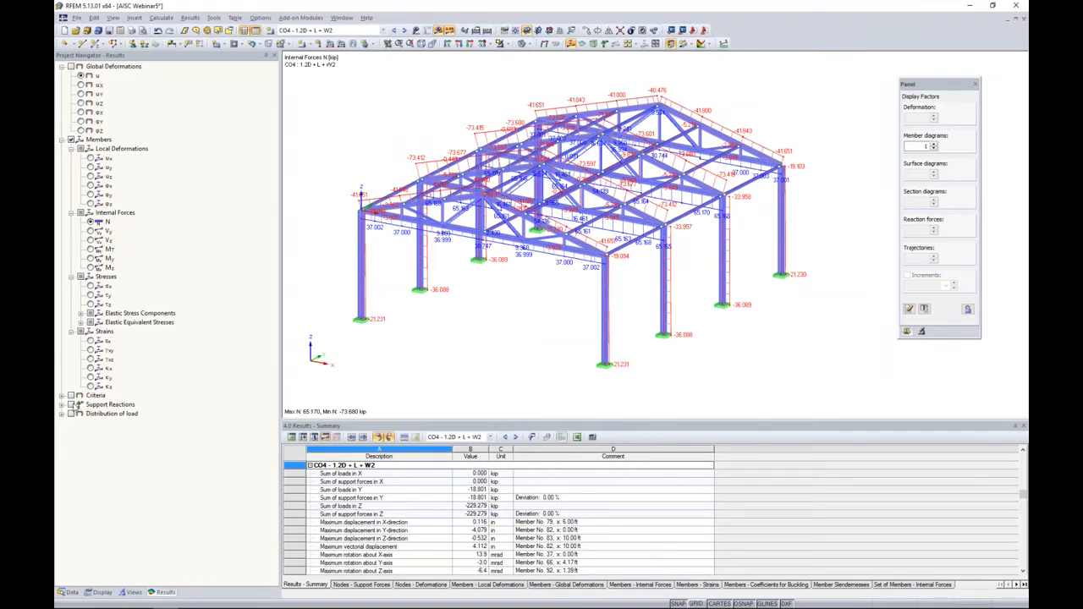
click(71, 405)
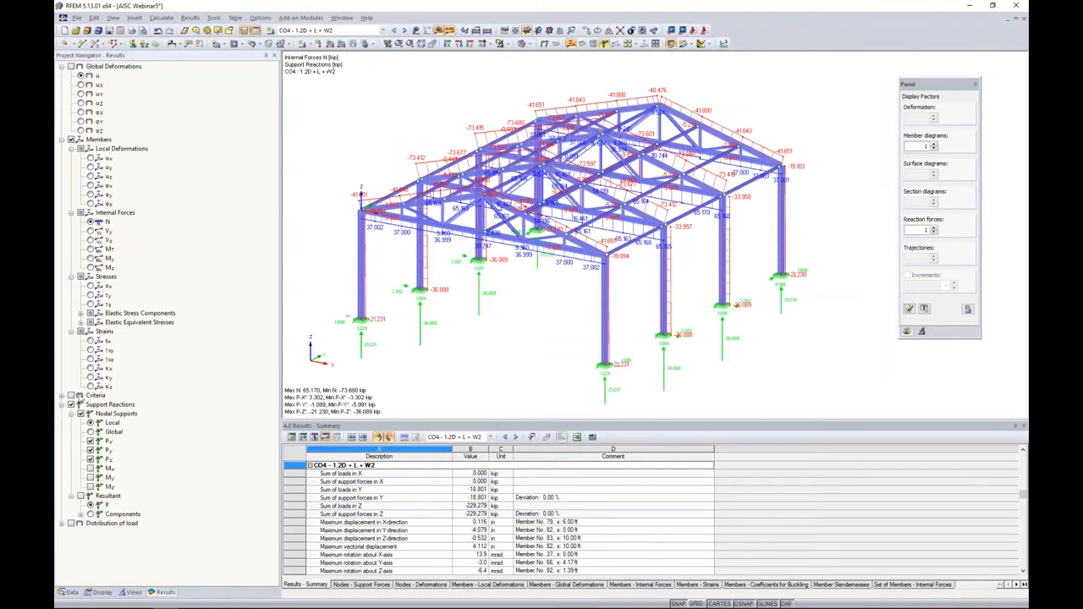
click(71, 404)
click(71, 139)
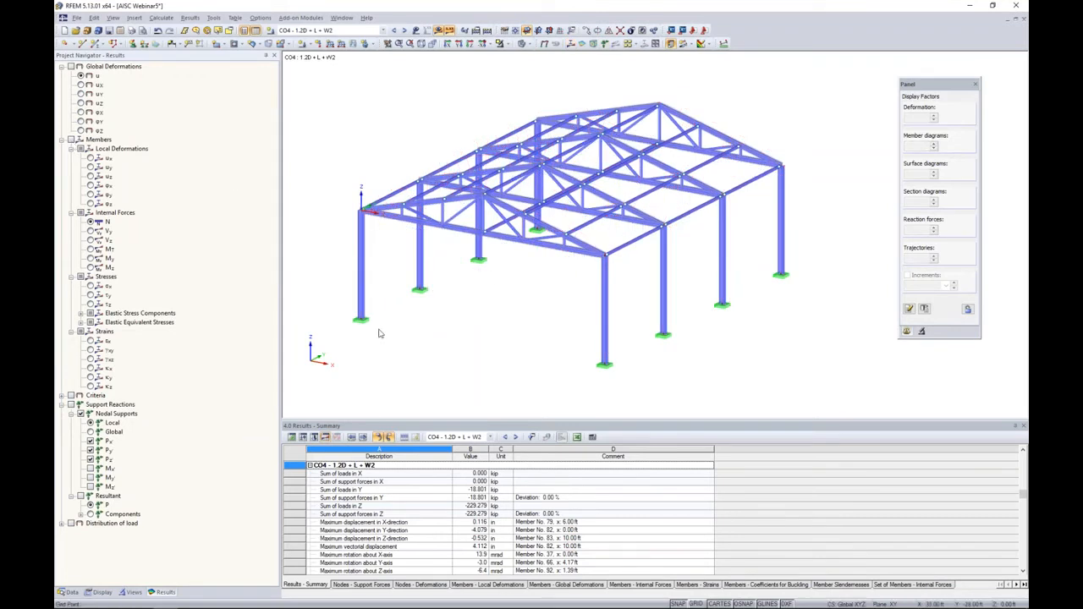
- Locate RF-STEEL AISC among the favorite add-on modules and start this steel design module
click(71, 592)
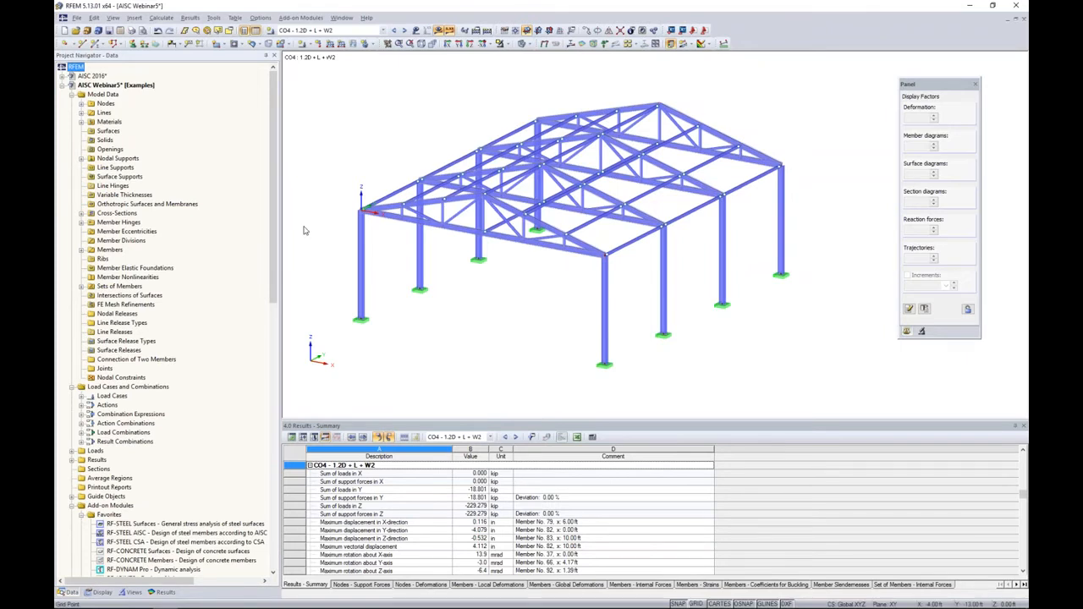
drag(273, 222, 272, 312)
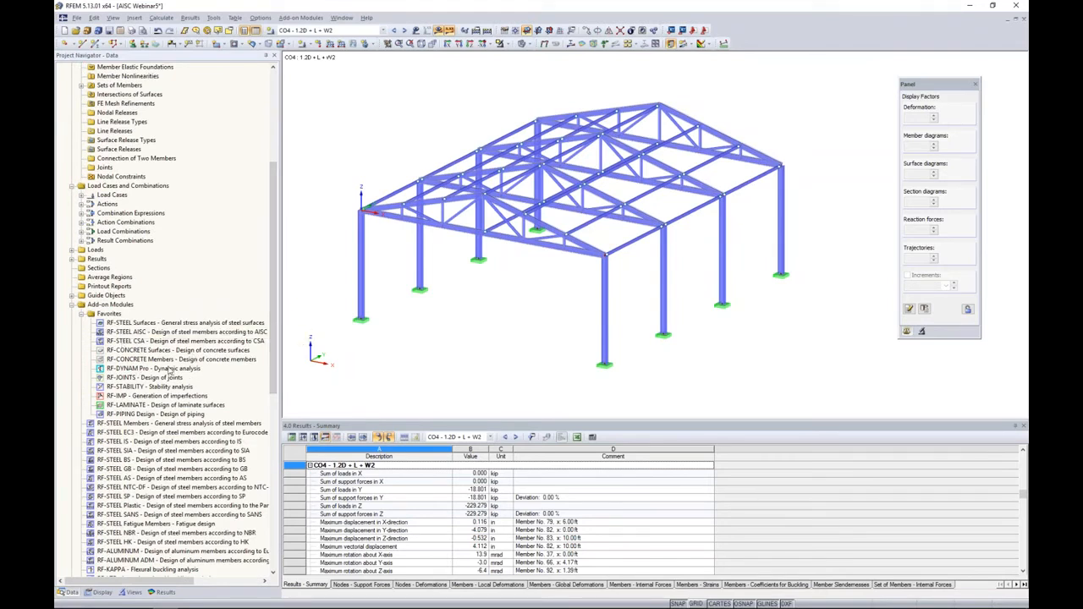
right_click(160, 334)
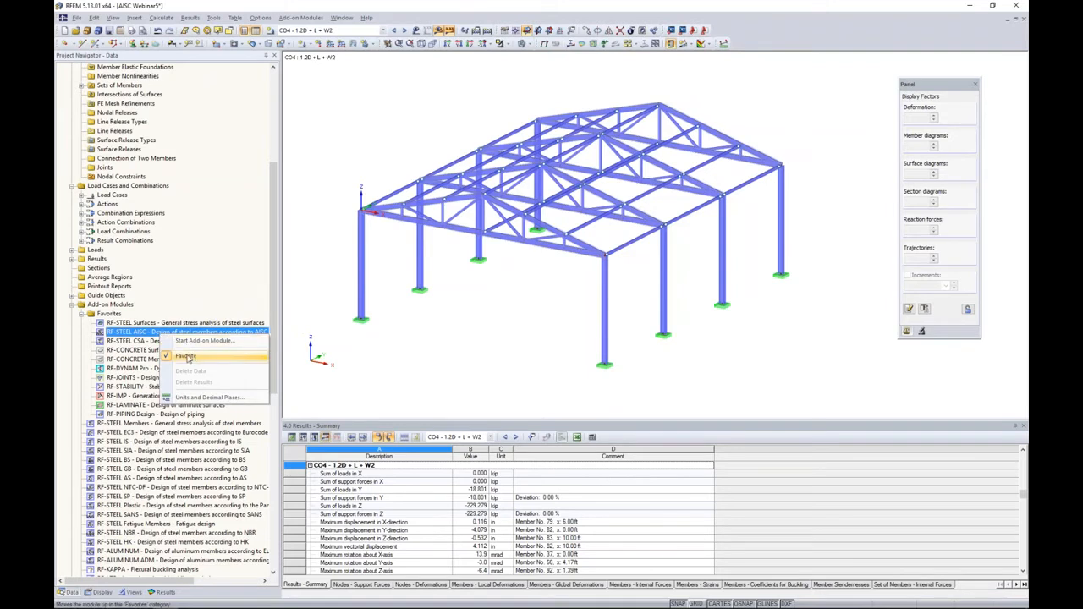
click(188, 357)
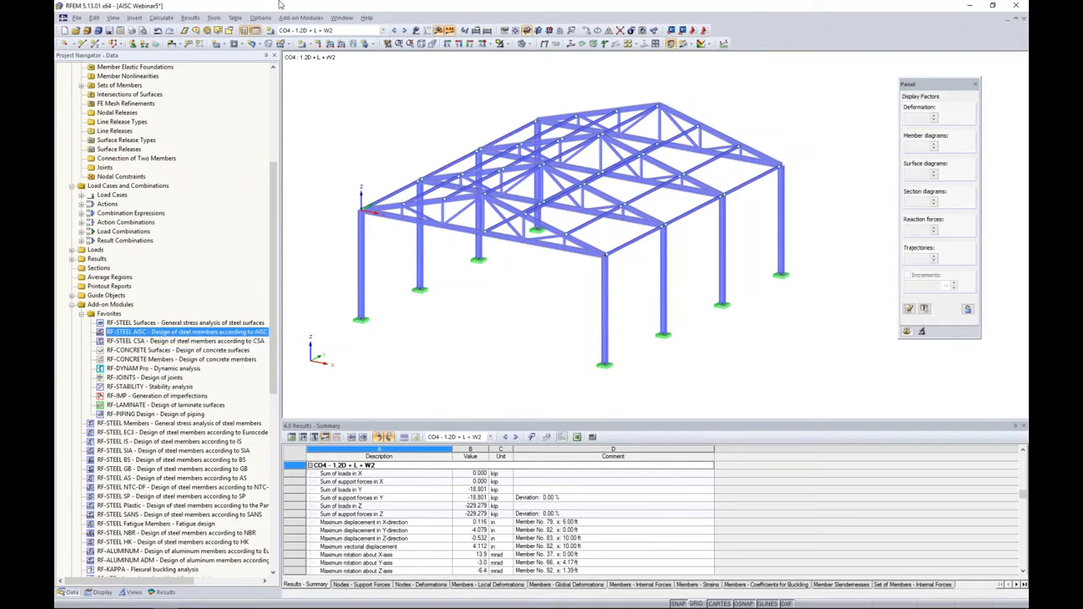
click(303, 18)
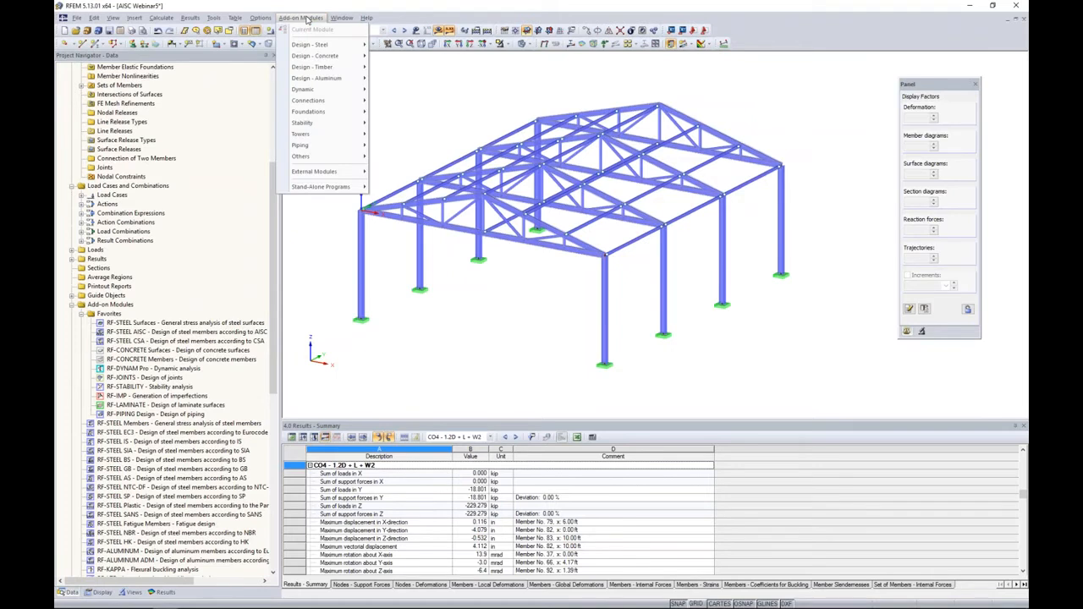
mouse_move(309, 45)
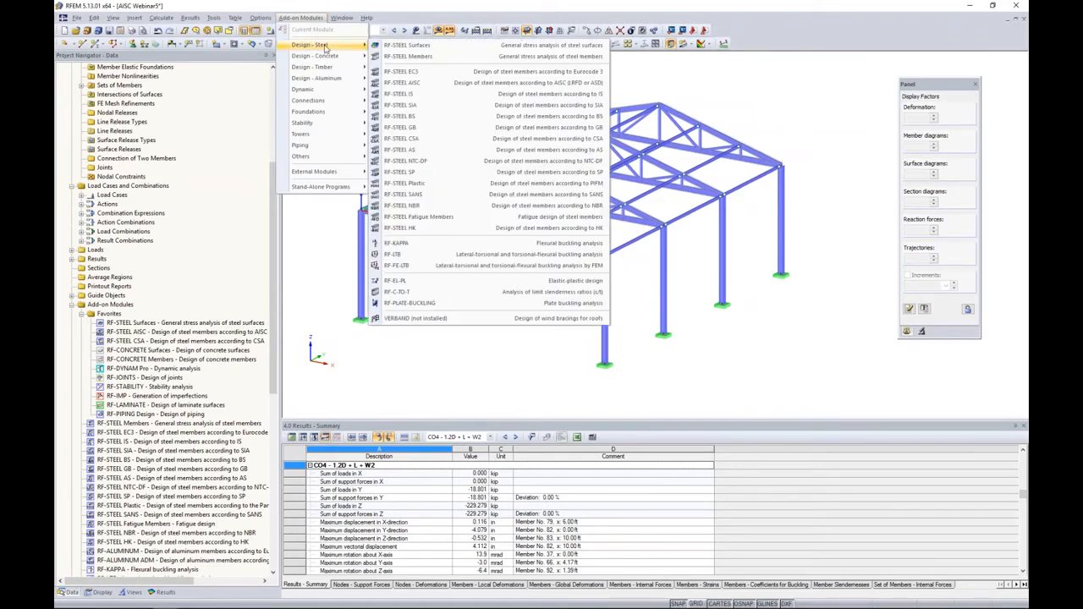
click(406, 85)
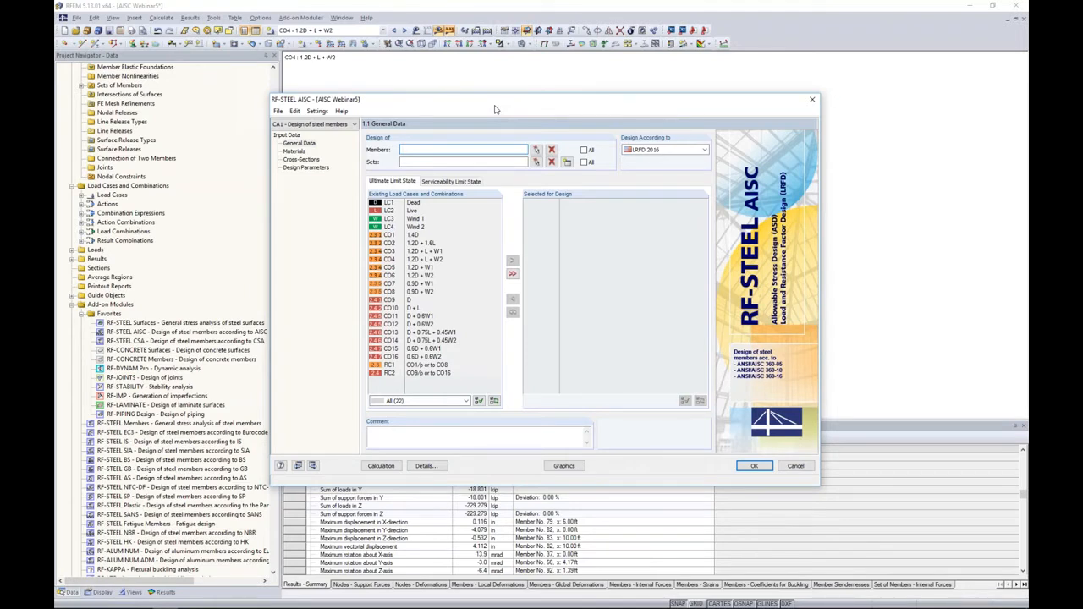
- Rename the RF-STEEL AISC design case as Columns and choose LRFD 2016 as its design standard
click(278, 111)
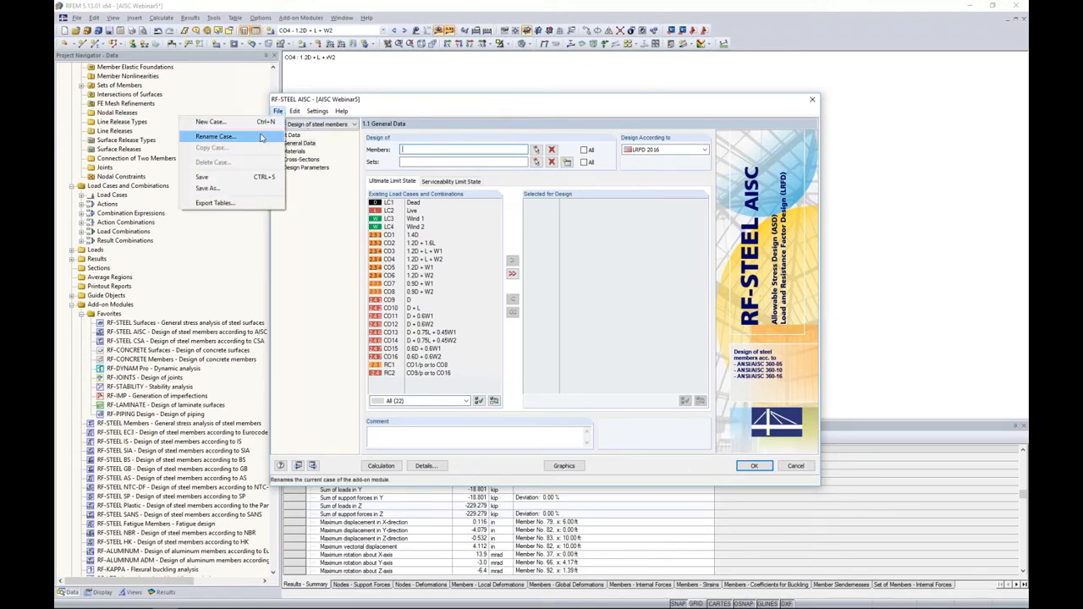
click(259, 138)
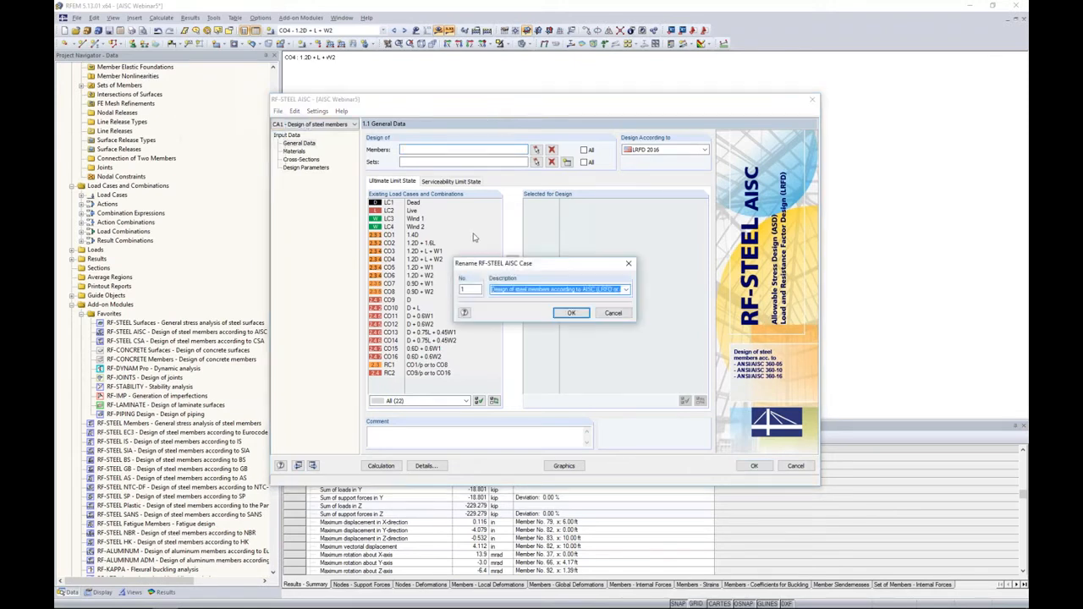
text(Columns)
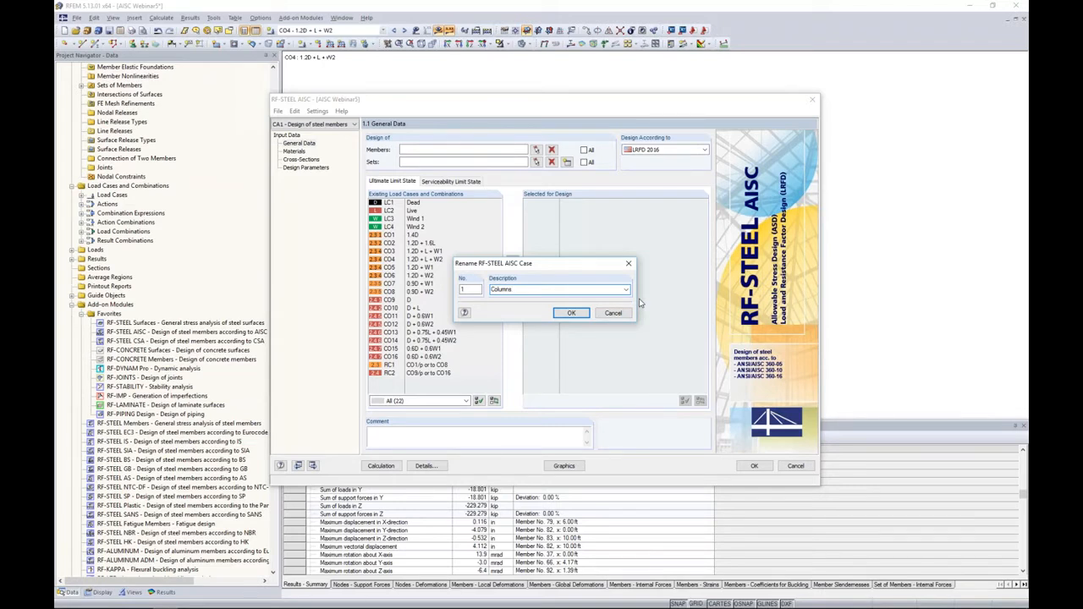
click(582, 314)
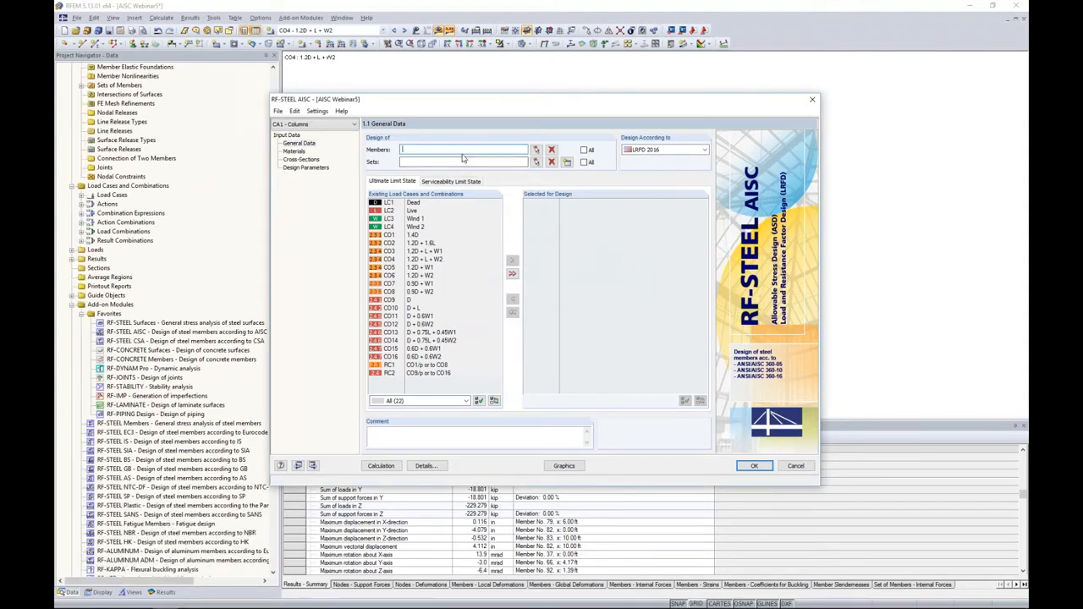
click(669, 149)
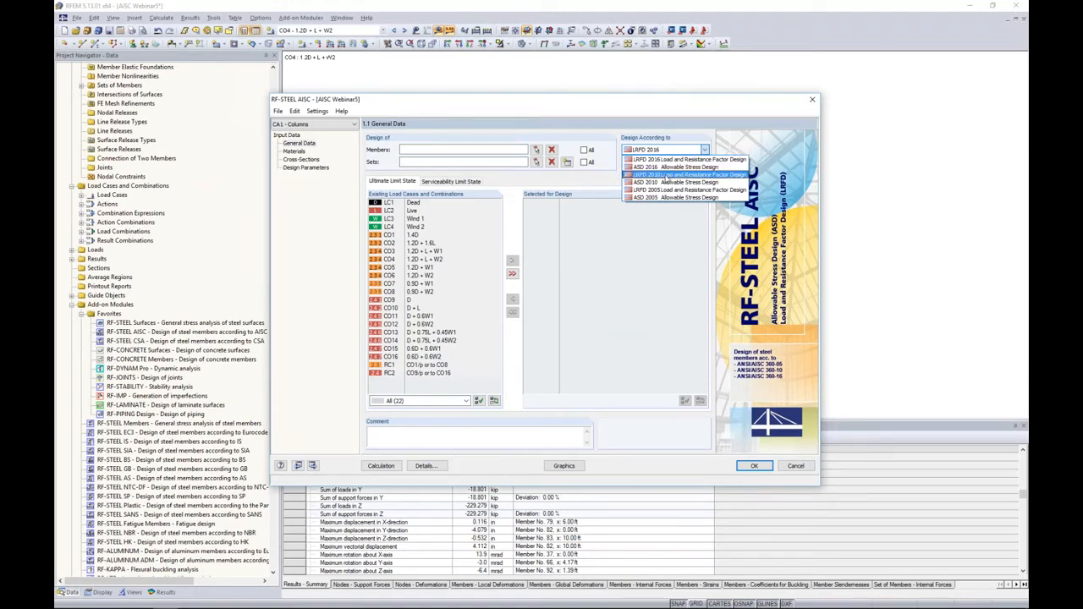
click(668, 160)
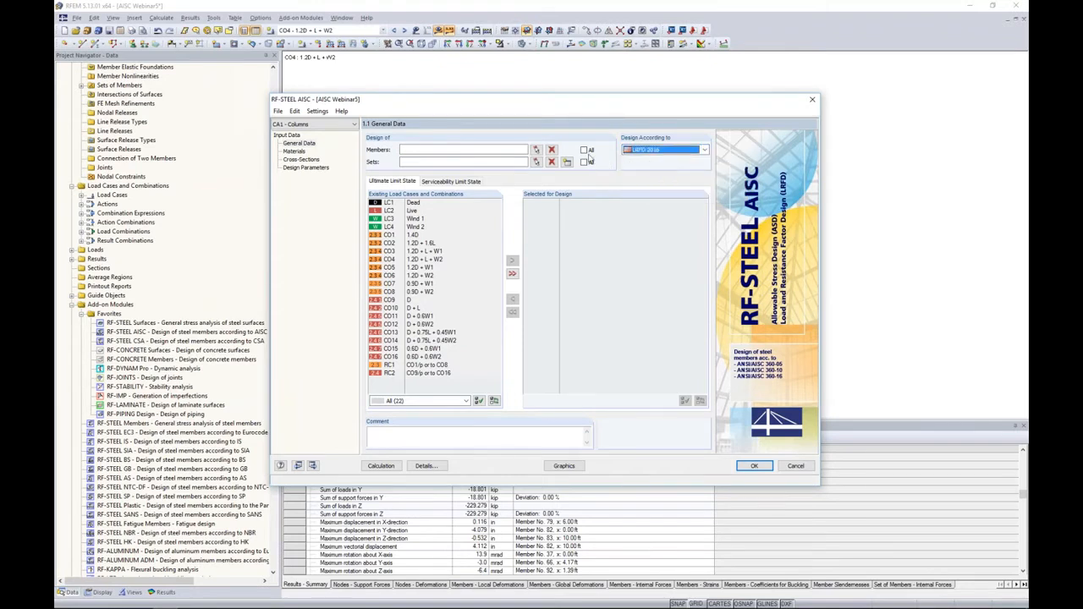
- Select all eight columns of the frame graphically as the members for design (24,25,47,48,78,79,109,110)
click(537, 150)
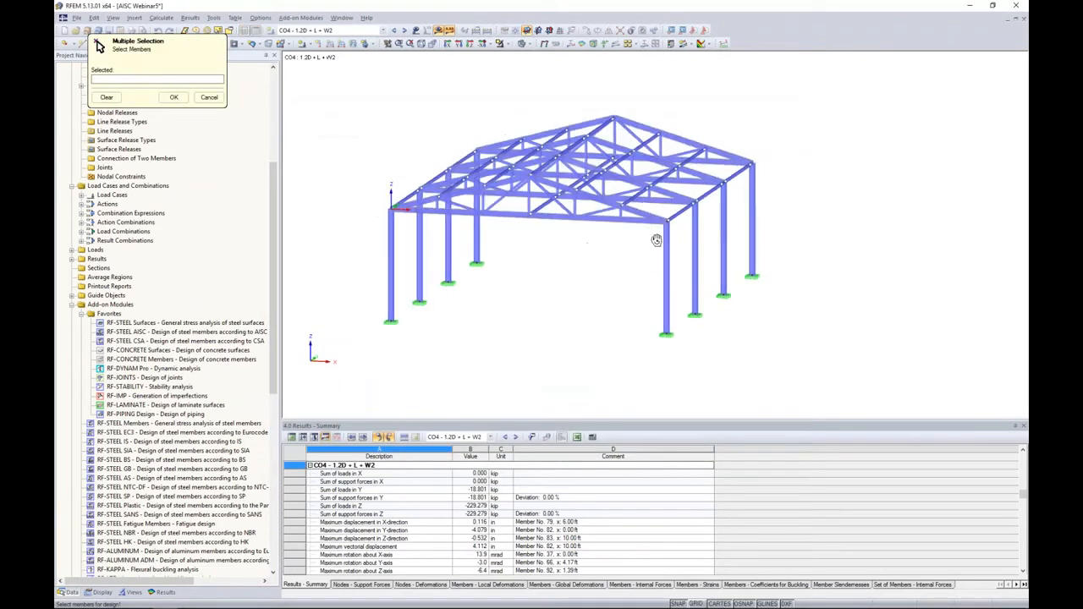
drag(773, 250, 393, 204)
ctrl+middle_drag(615, 286, 518, 274)
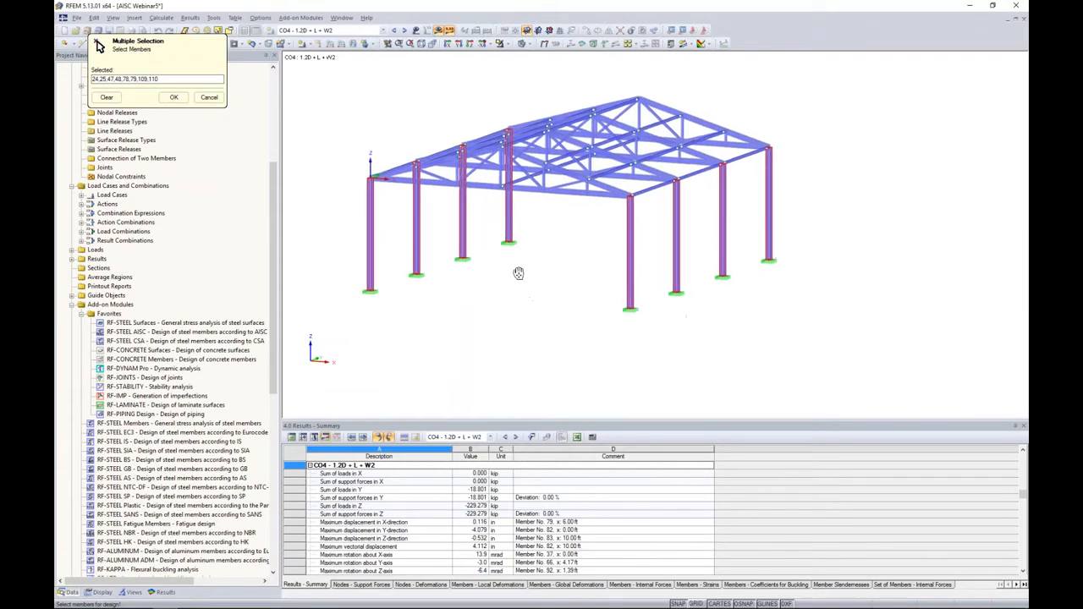
click(173, 97)
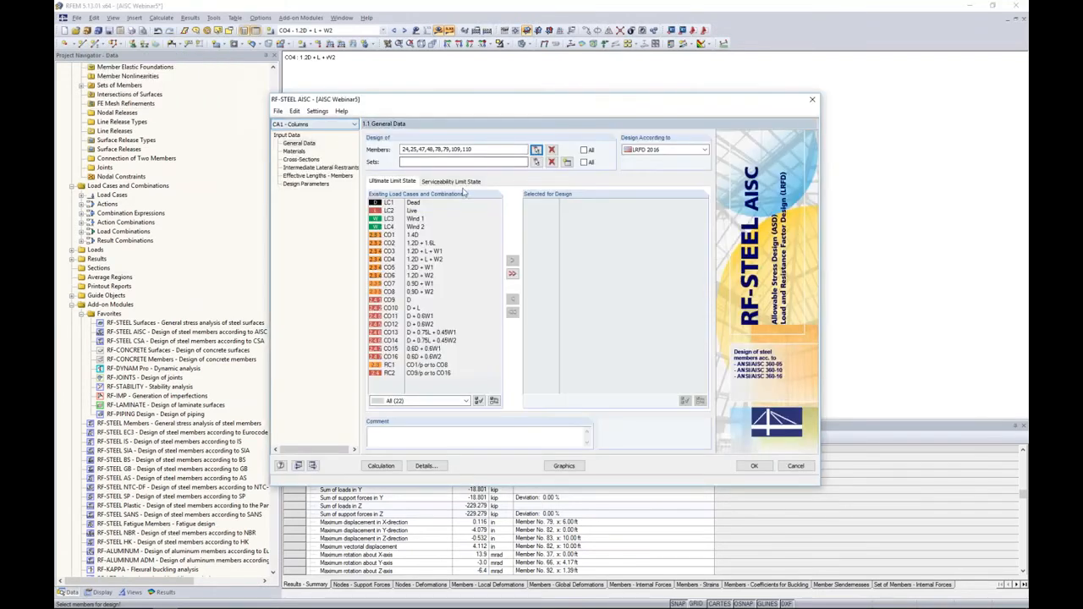
- Assign load combinations CO1 through CO8 to the ultimate limit state design
click(413, 234)
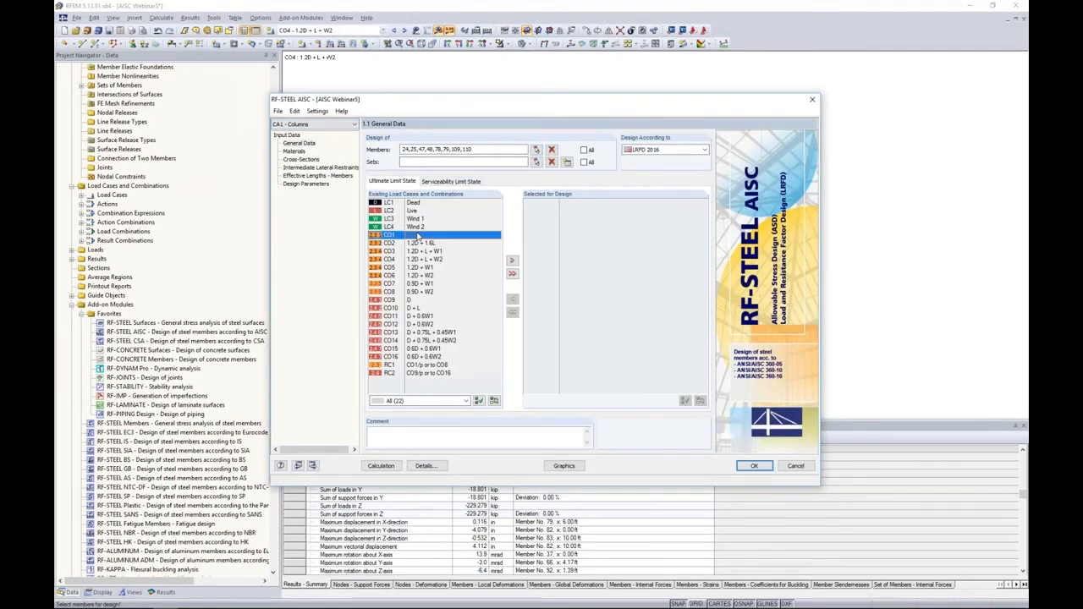
shift+click(427, 292)
click(511, 260)
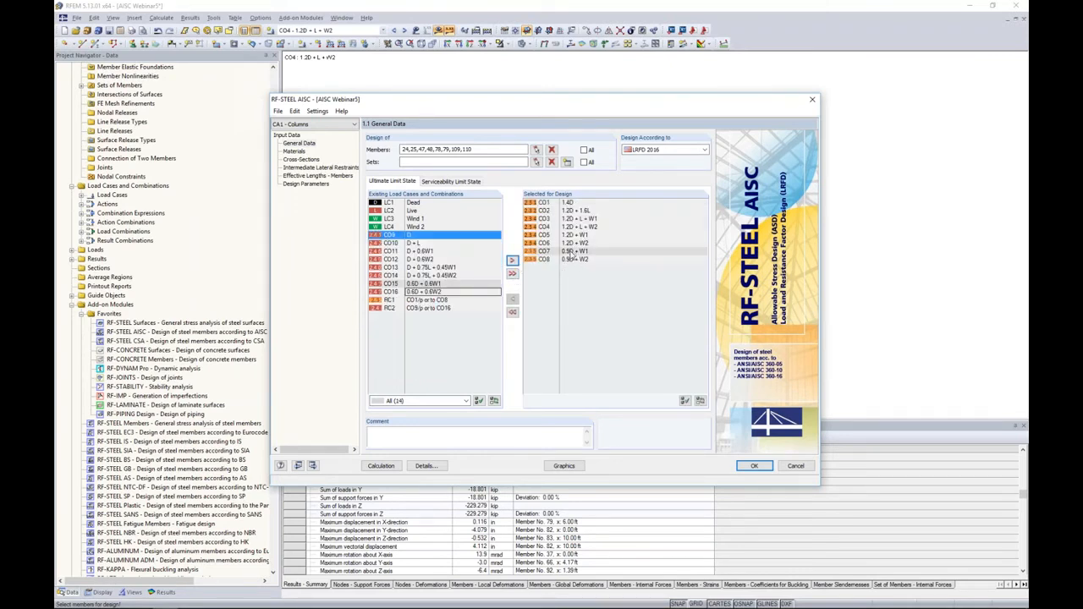
- Assign load combinations CO9 through CO16 to the serviceability limit state design
click(434, 183)
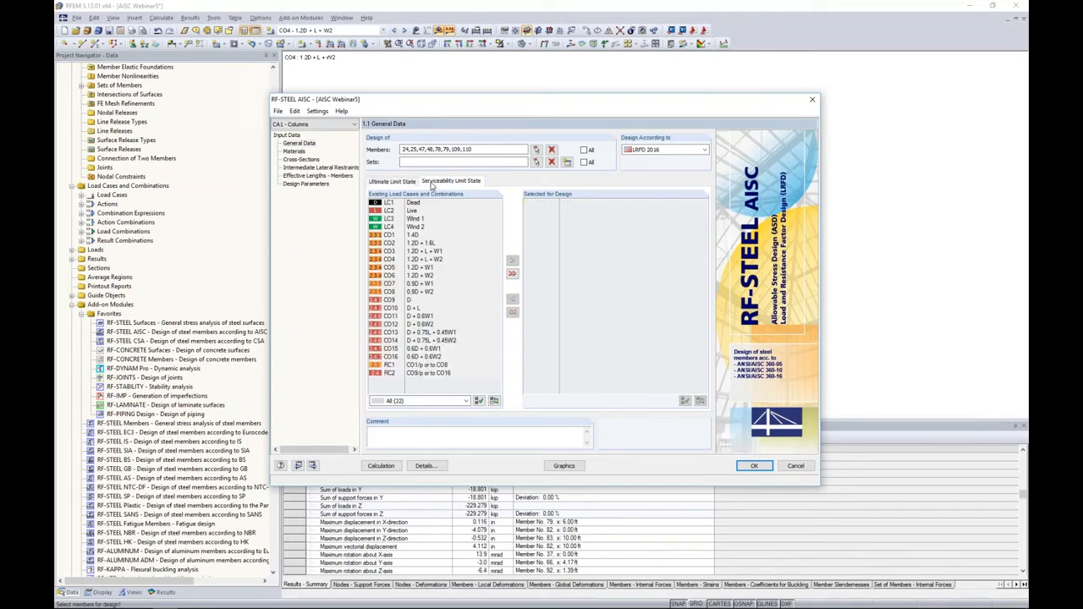
click(410, 300)
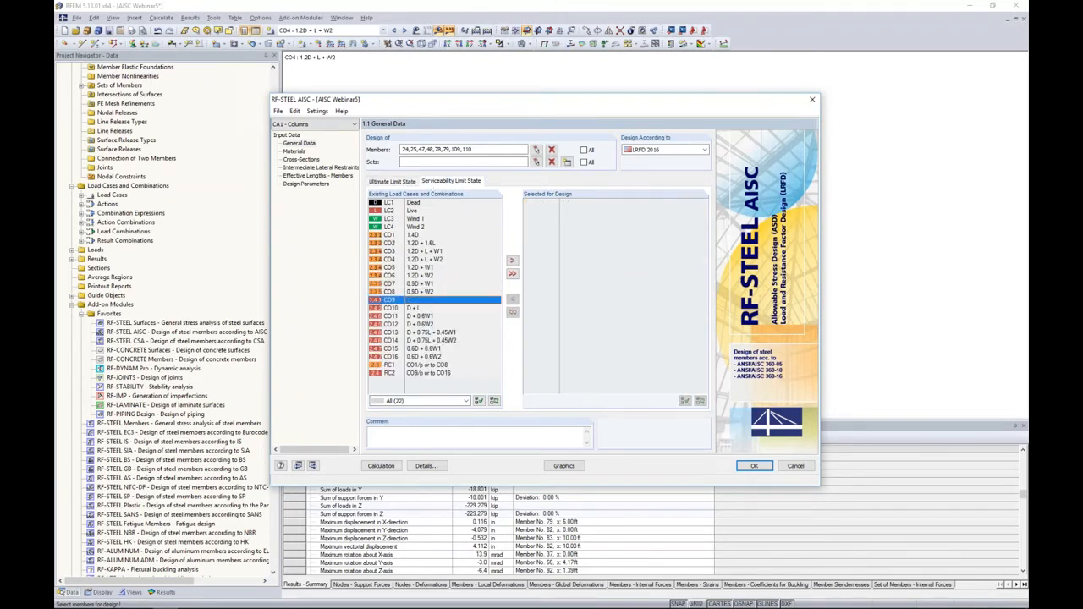
shift+click(419, 357)
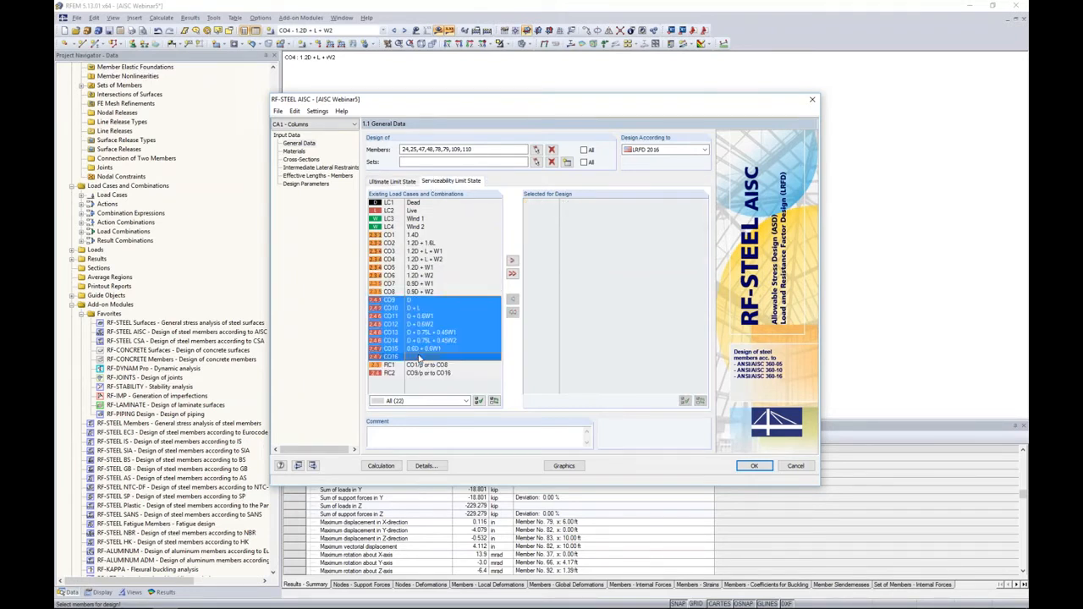
click(512, 260)
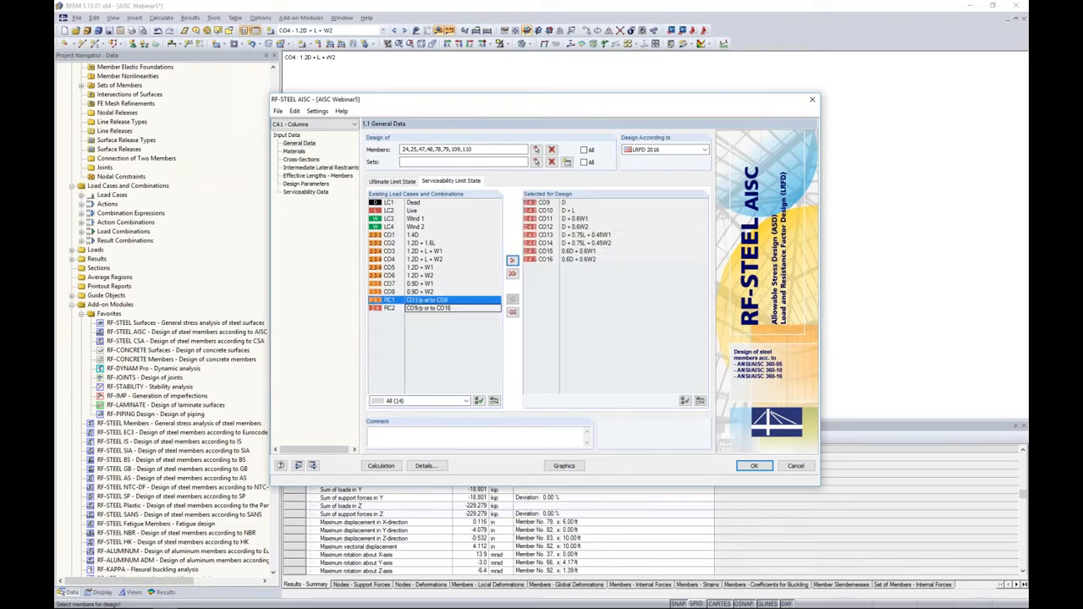
- Review the properties of the Steel A992 material and the W 10x88 cross-section used for the columns
click(295, 152)
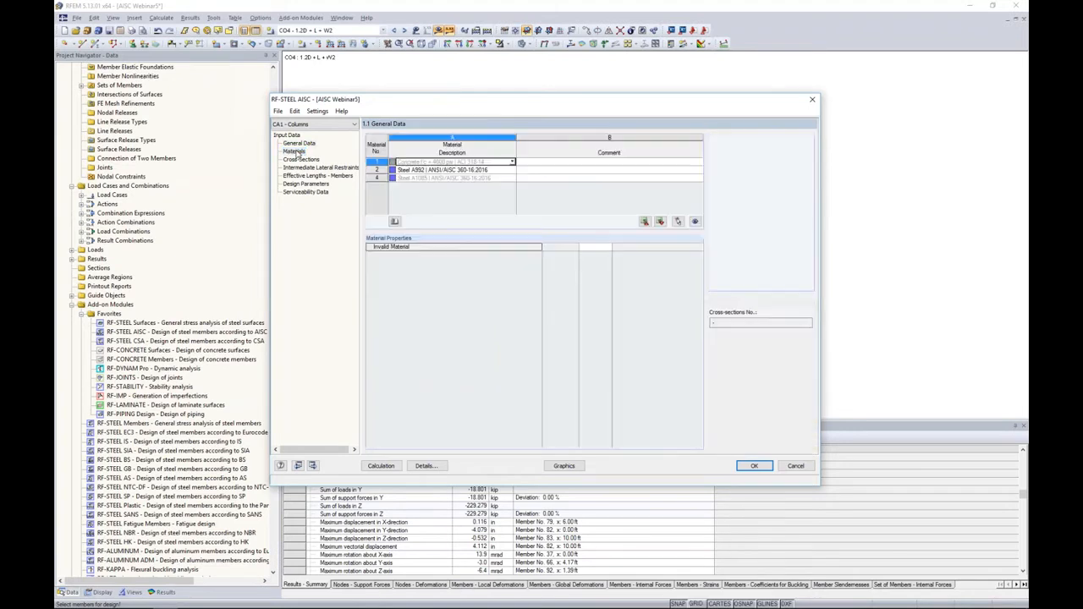
click(410, 176)
click(410, 170)
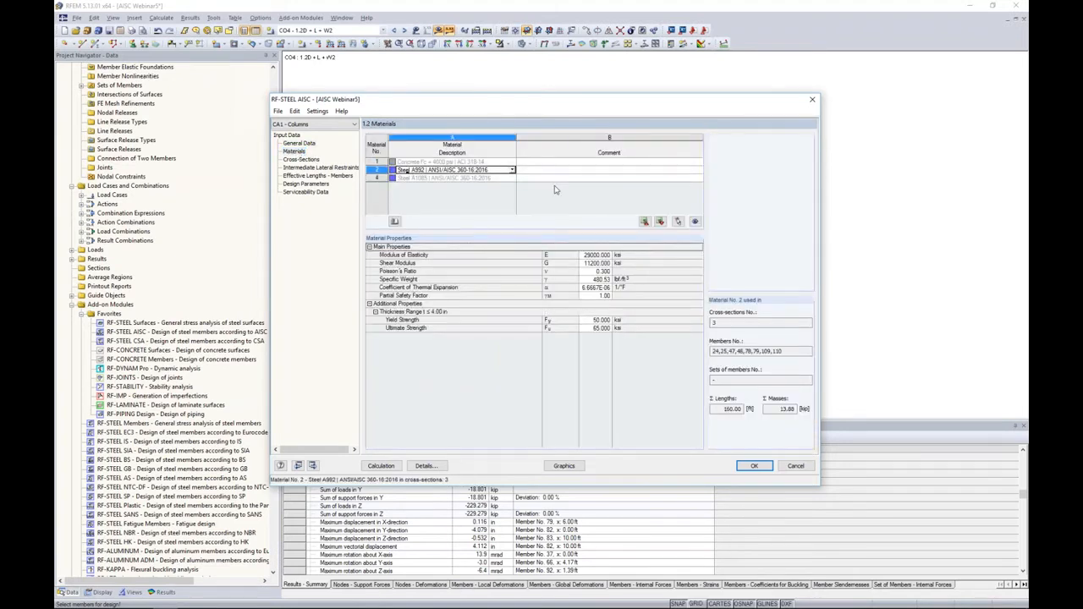
click(304, 160)
click(440, 178)
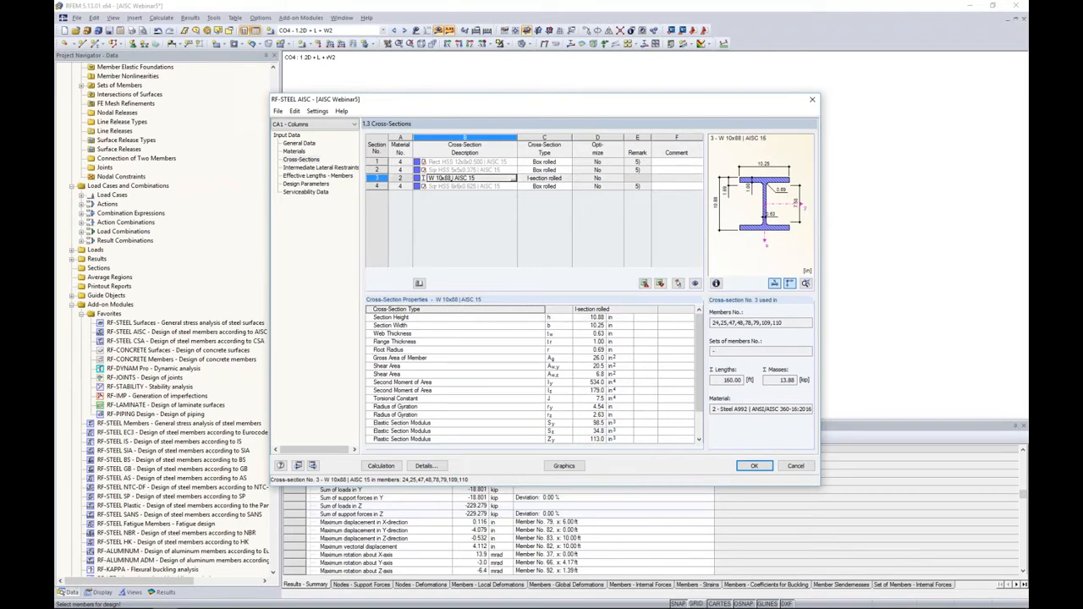
- Try four intermediate lateral restraints on member 24 and check their effect on its effective lengths
click(343, 169)
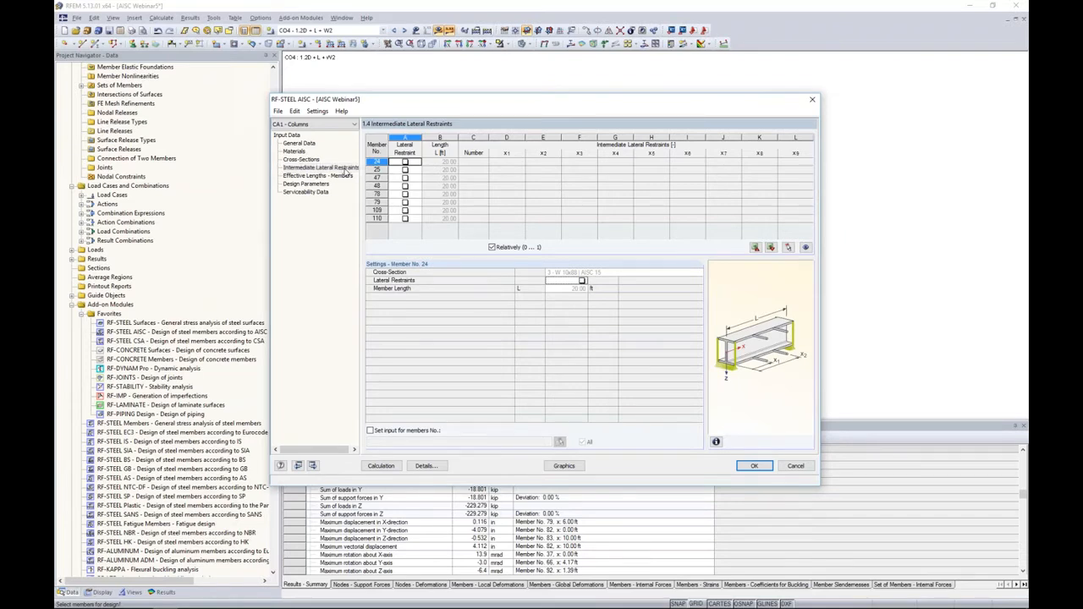
click(404, 162)
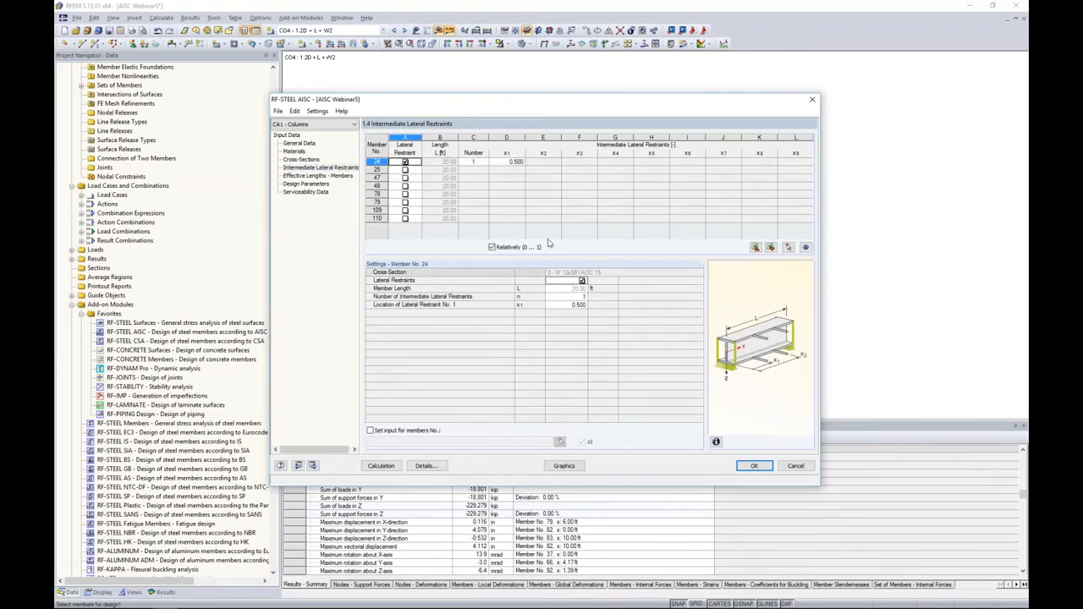
click(475, 162)
click(487, 159)
click(487, 159)
click(487, 159)
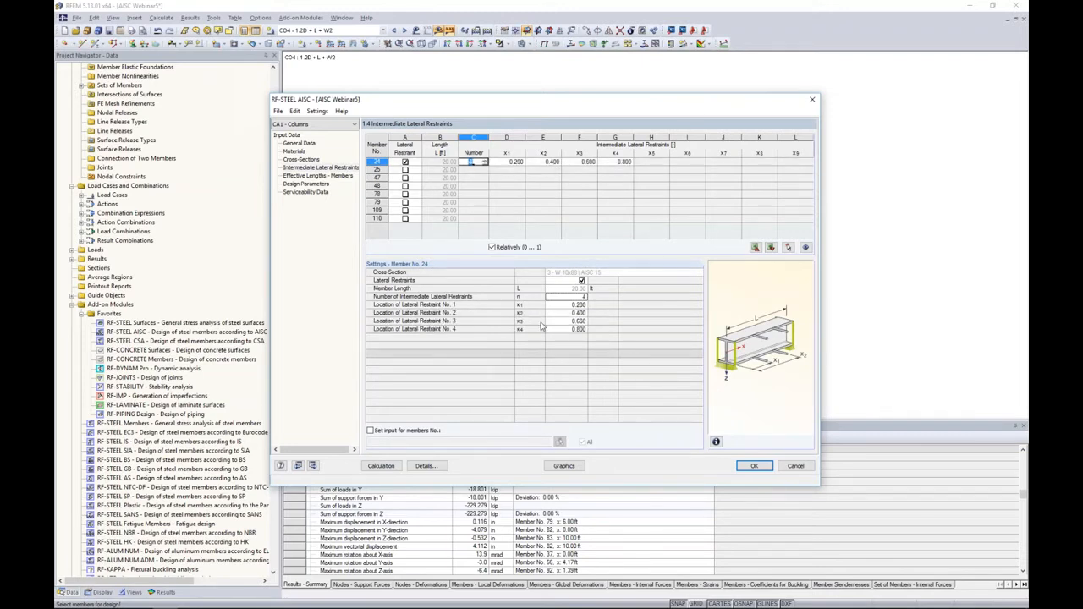
click(313, 176)
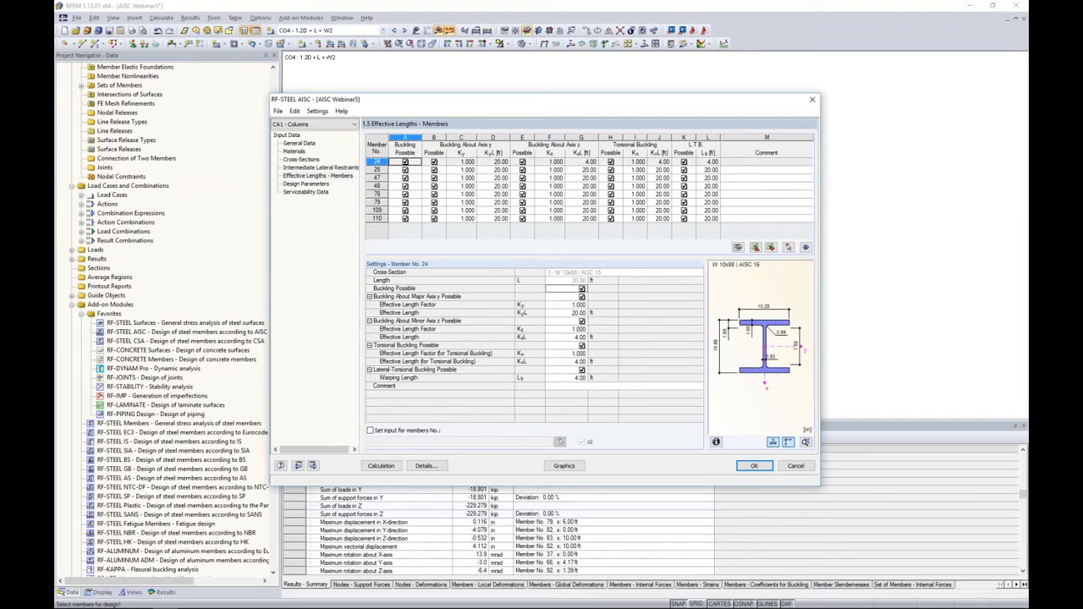
- Reduce the intermediate lateral restraints of member 24 to one and deactivate its lateral restraint
click(313, 168)
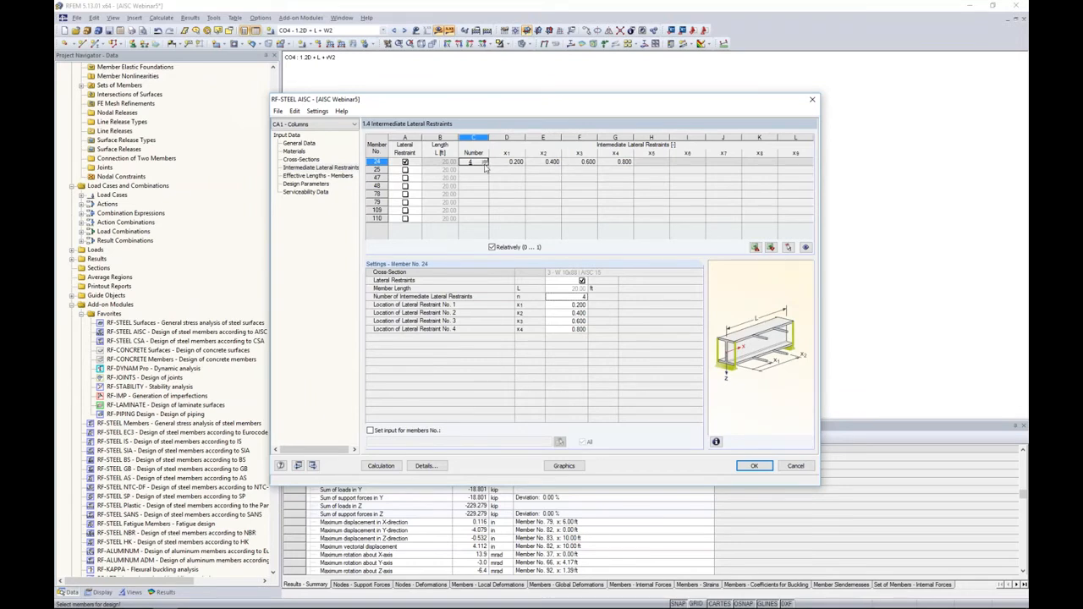
click(485, 164)
click(485, 164)
click(485, 164)
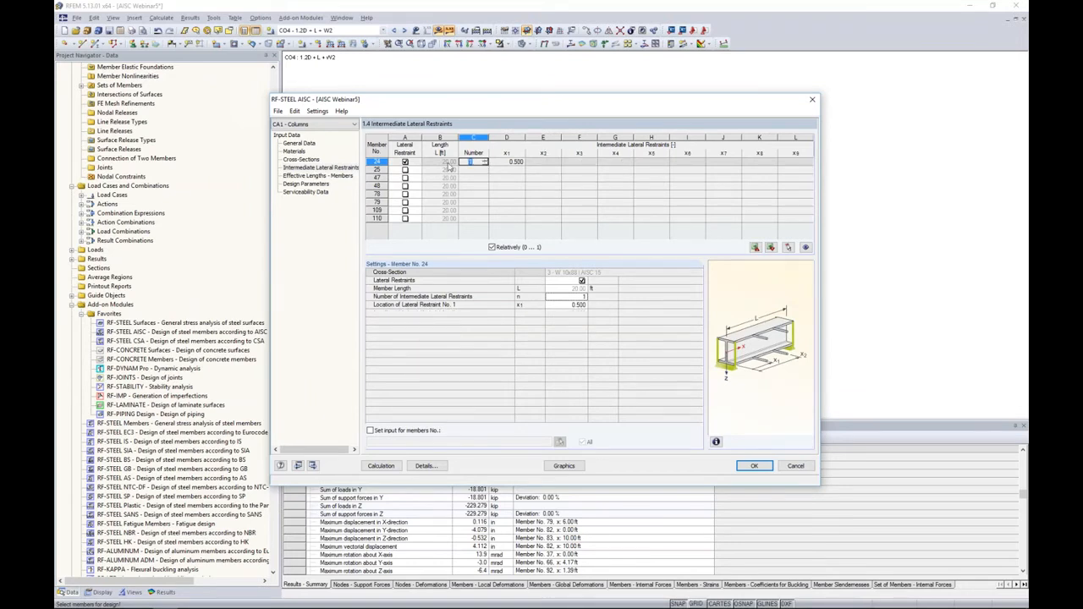
click(406, 161)
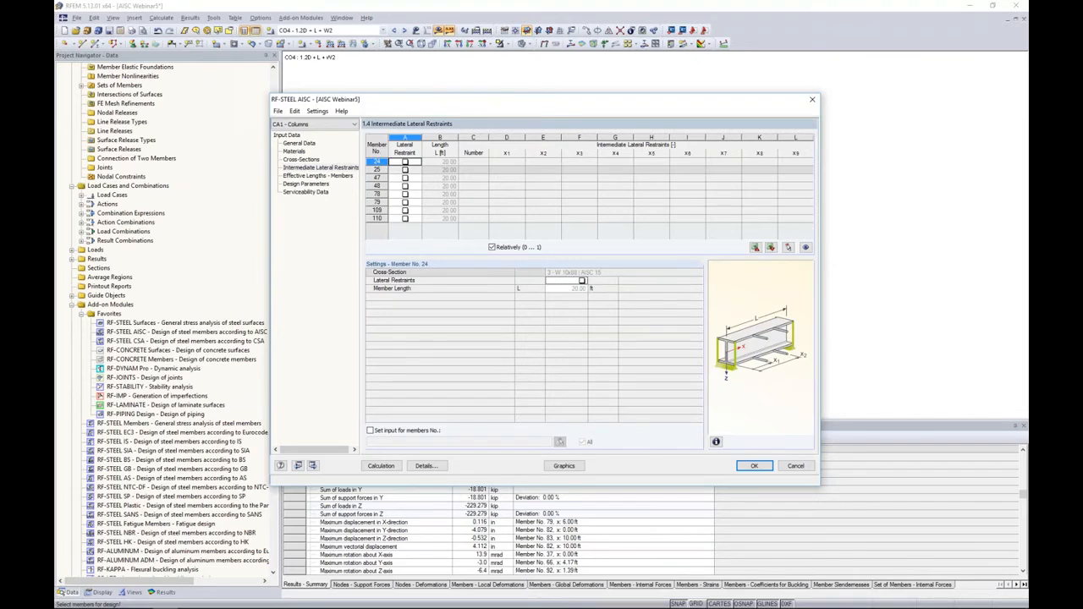
- Review the columns' effective lengths and buckling settings, comparing member 24's entries with its location in the model
drag(436, 99, 478, 121)
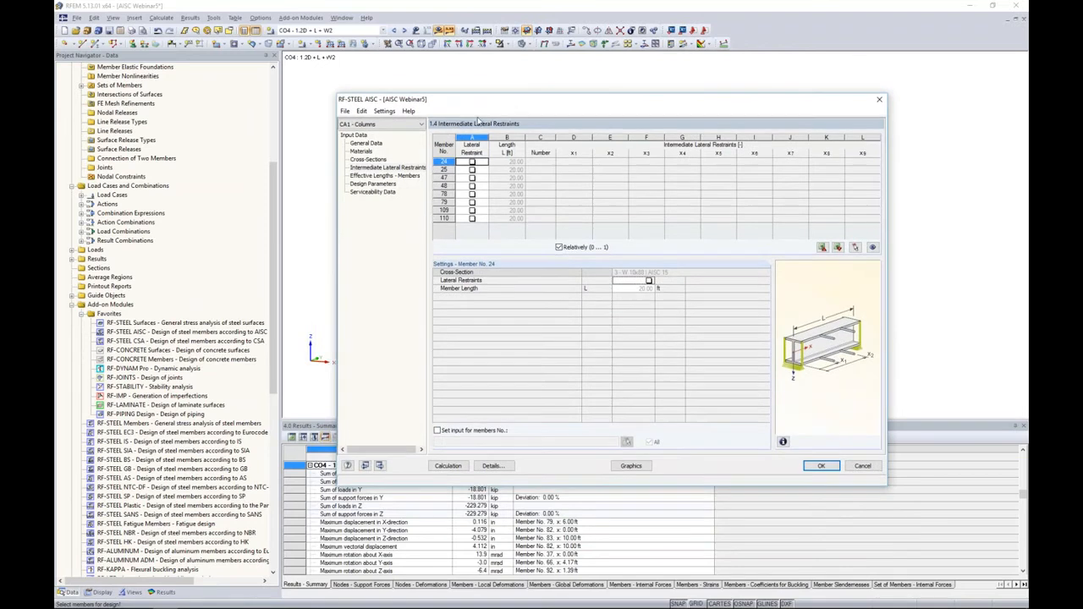
click(377, 176)
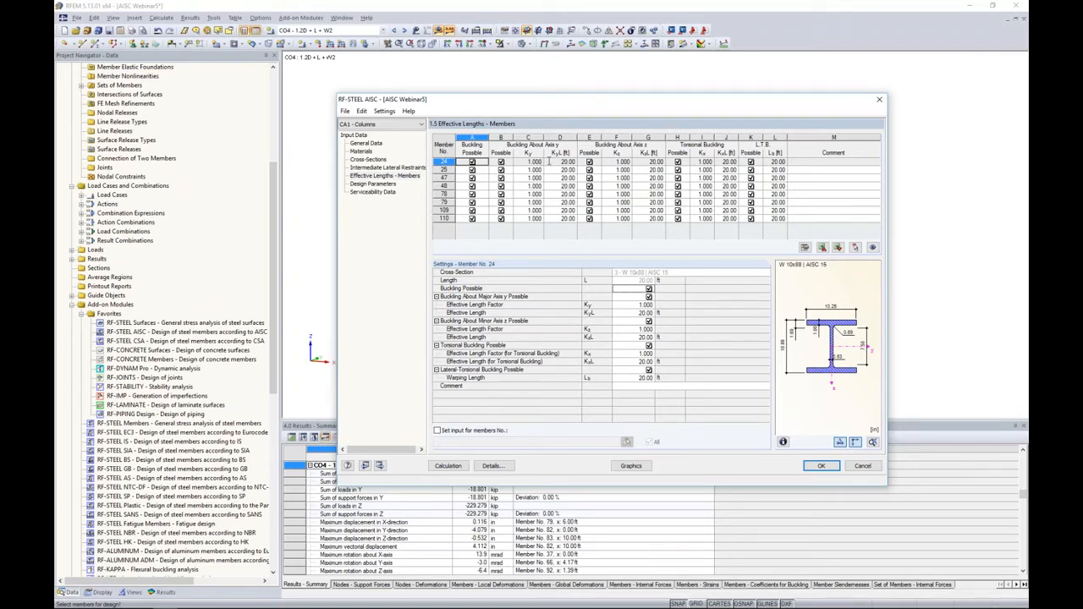
key(Tab)
drag(557, 103, 518, 306)
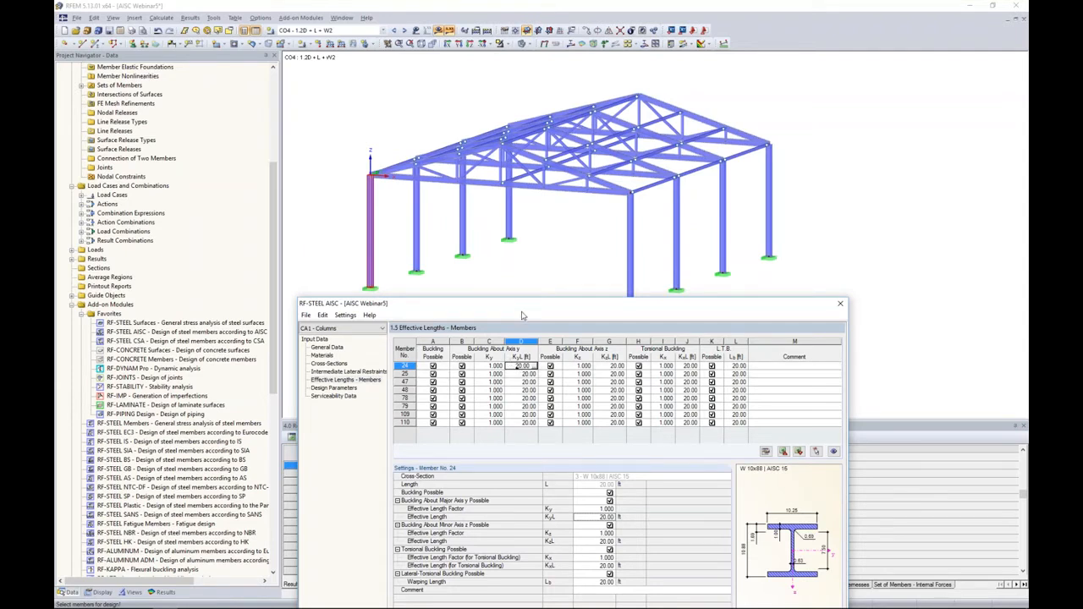
drag(547, 303, 550, 105)
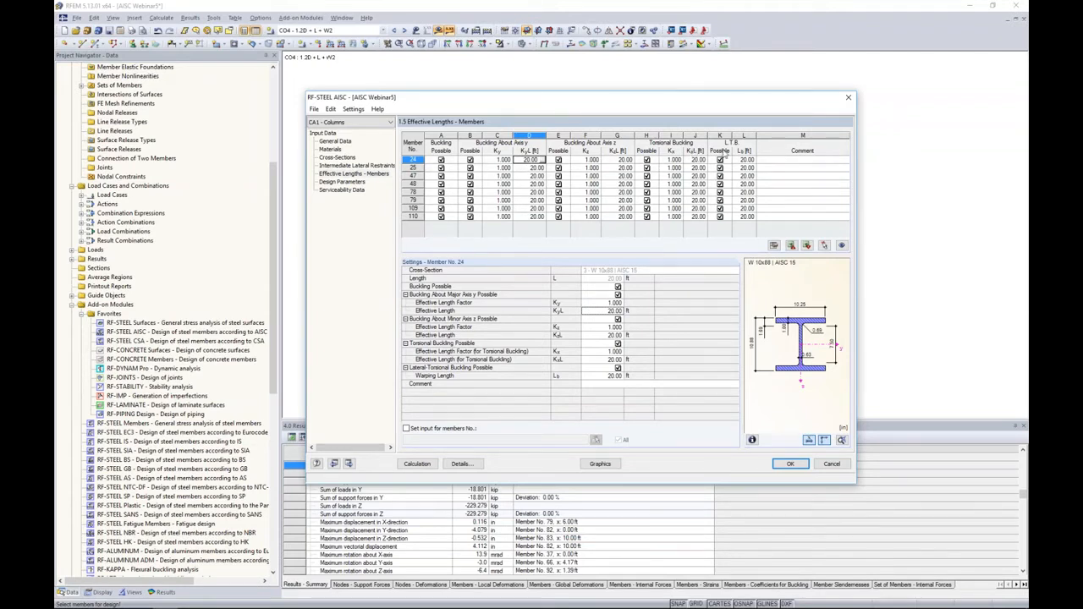
- Review the design parameters and the modification factor Cb options for member 24, keeping 1.0
click(354, 183)
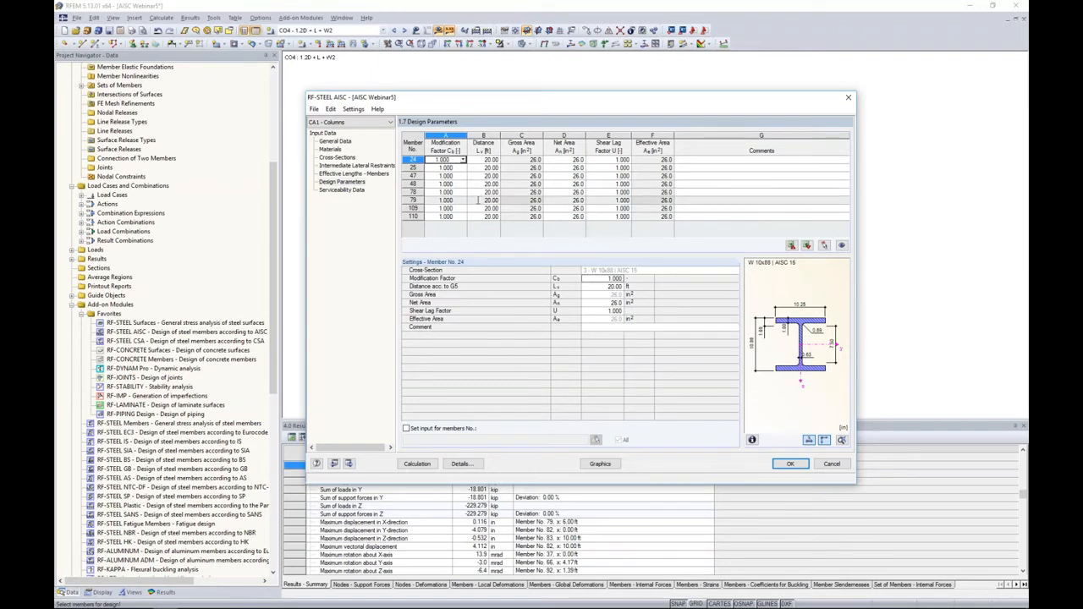
click(462, 160)
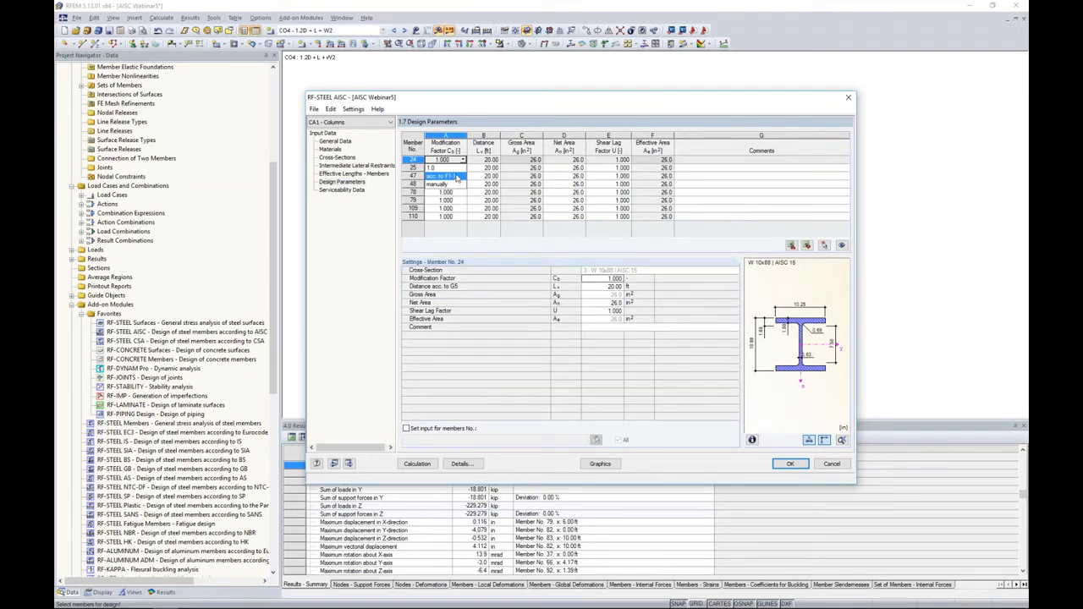
click(455, 169)
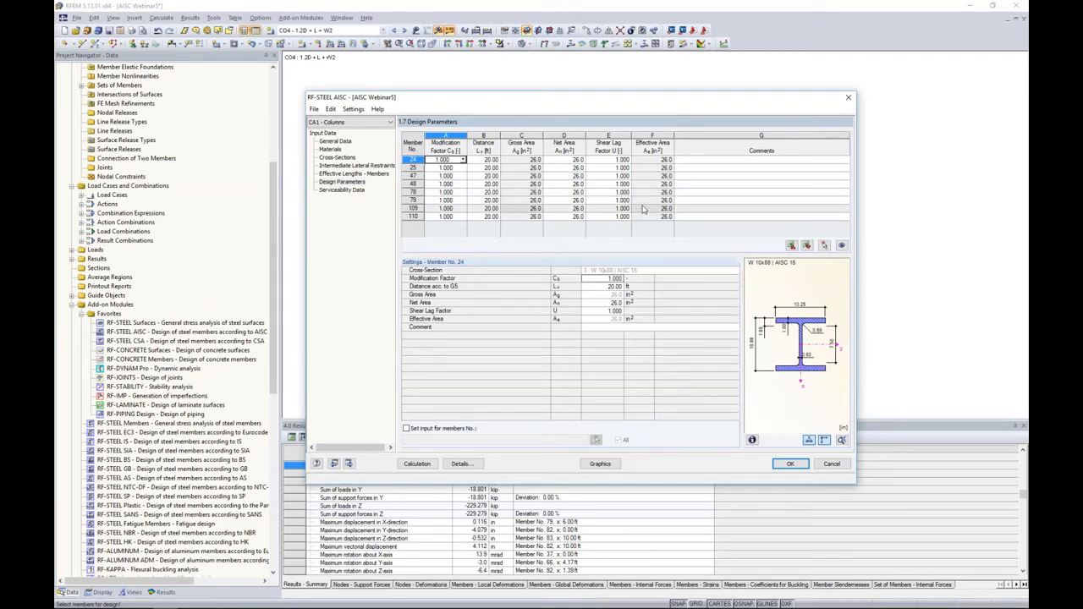
- Add all eight columns to the serviceability data with Member as reference, selecting them graphically in the model
click(343, 189)
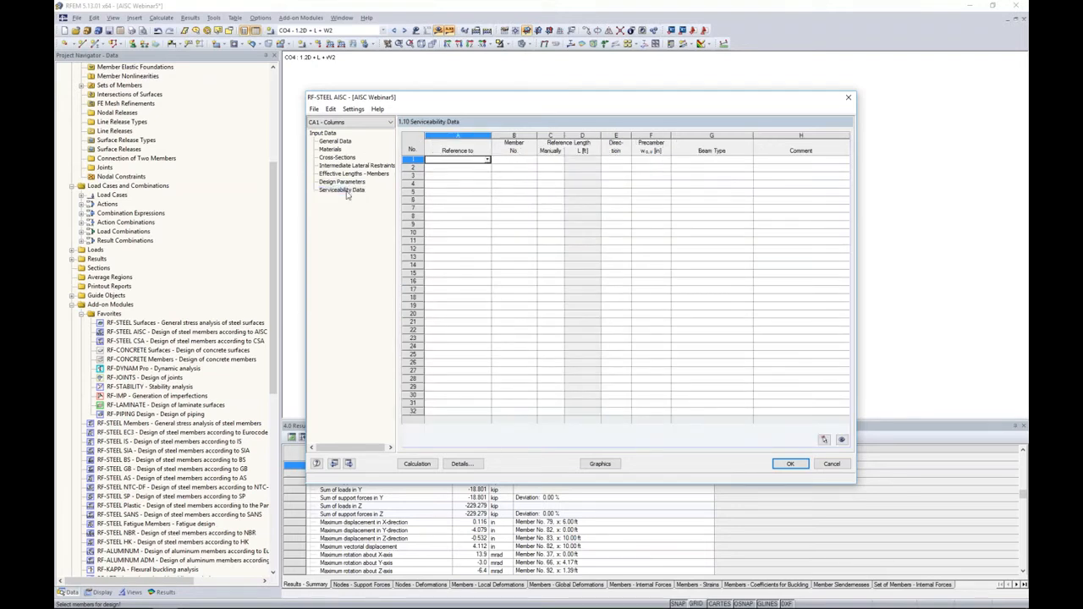
click(488, 160)
click(444, 169)
click(507, 160)
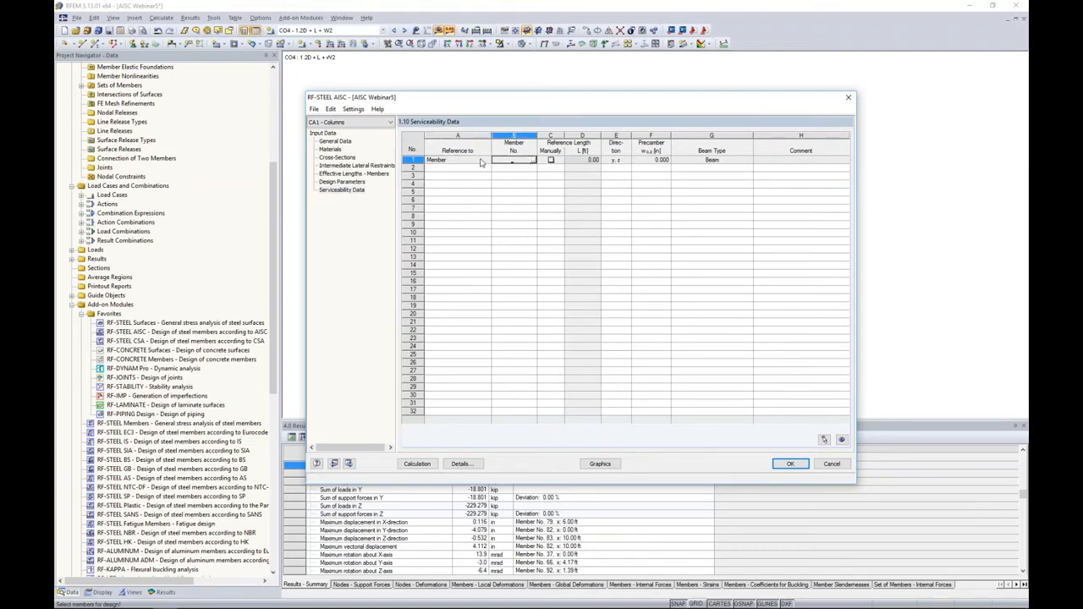
click(534, 162)
ctrl+middle_drag(569, 242, 626, 217)
drag(737, 223, 406, 191)
ctrl+middle_drag(773, 232, 716, 257)
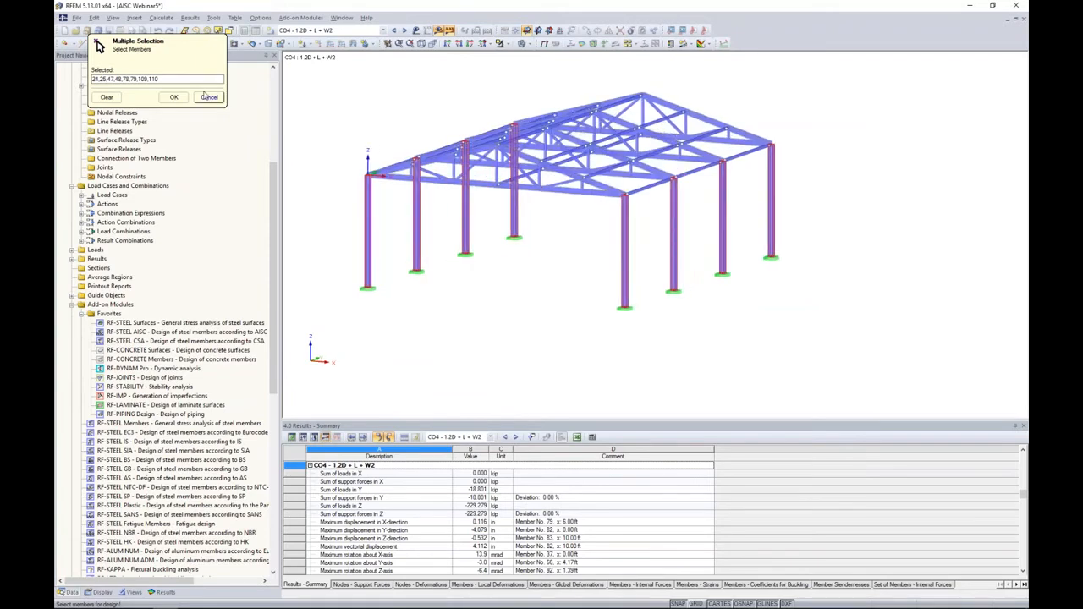
click(176, 97)
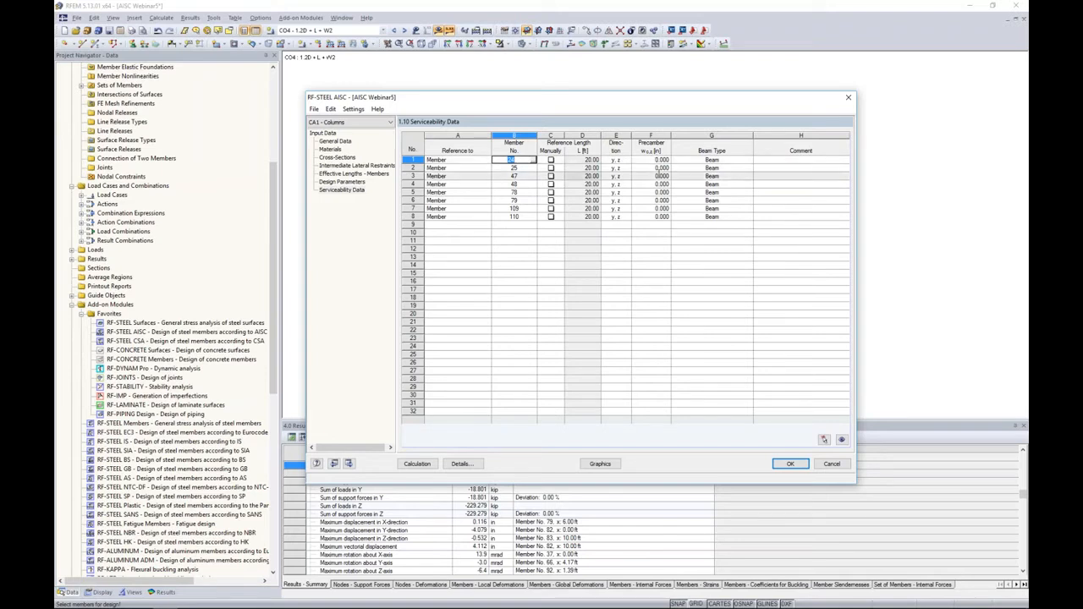
- Review the beam type options for member 24 in the serviceability data, keeping Beam
click(725, 161)
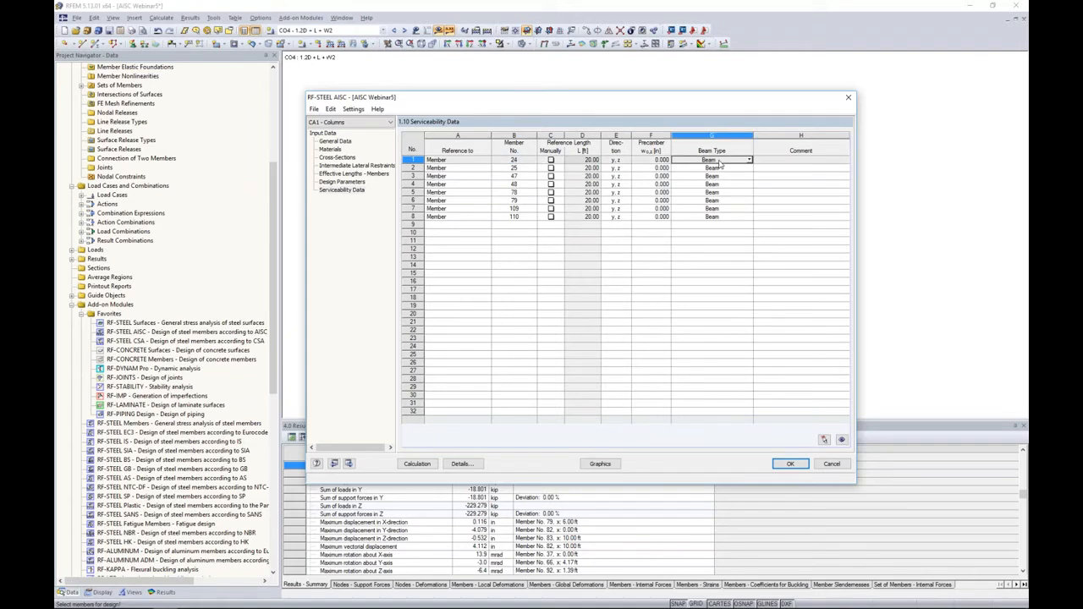
click(749, 160)
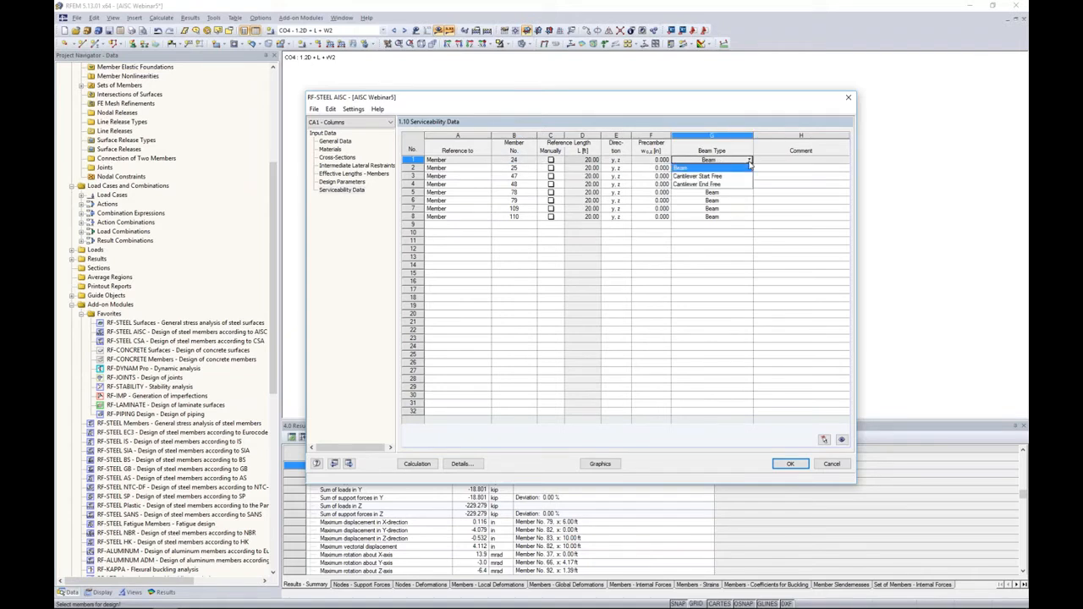
click(743, 168)
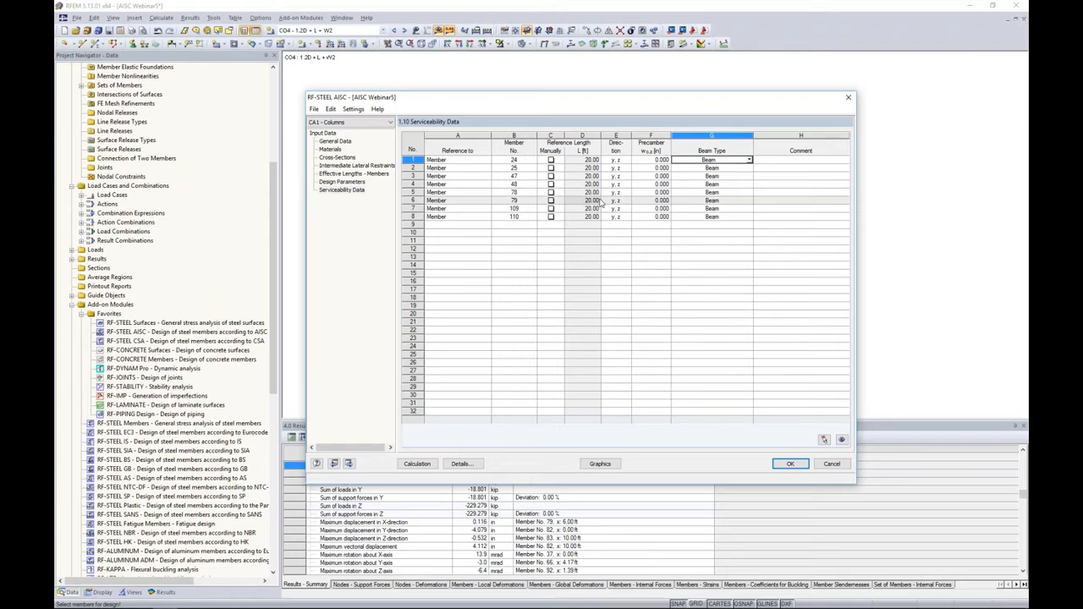
- Review the serviceability deflection limits in the LRFD 2016 design details and accept the settings
click(461, 463)
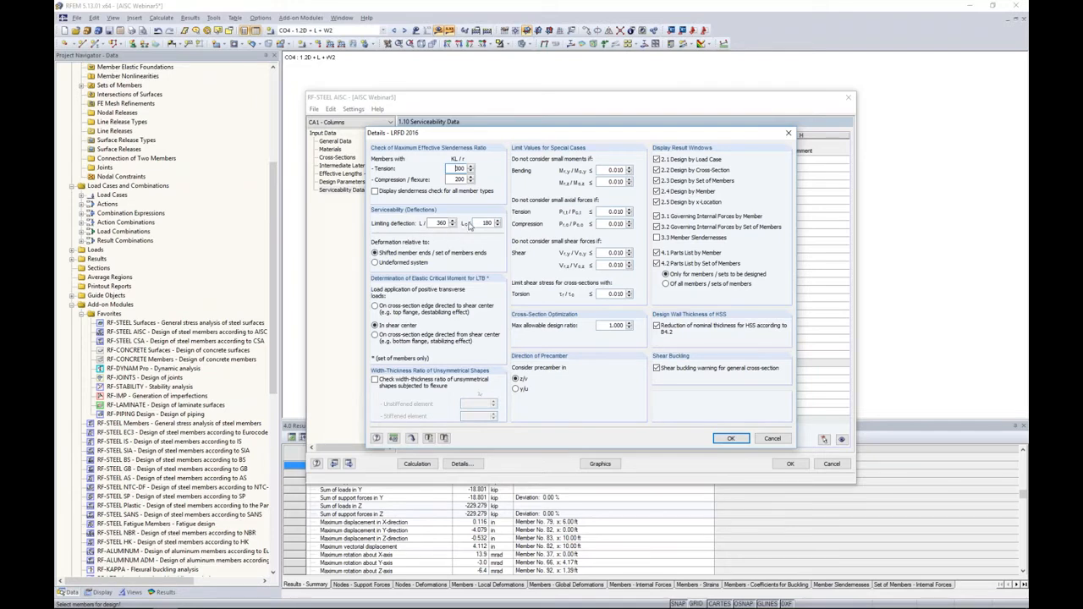
click(437, 222)
click(485, 223)
click(731, 438)
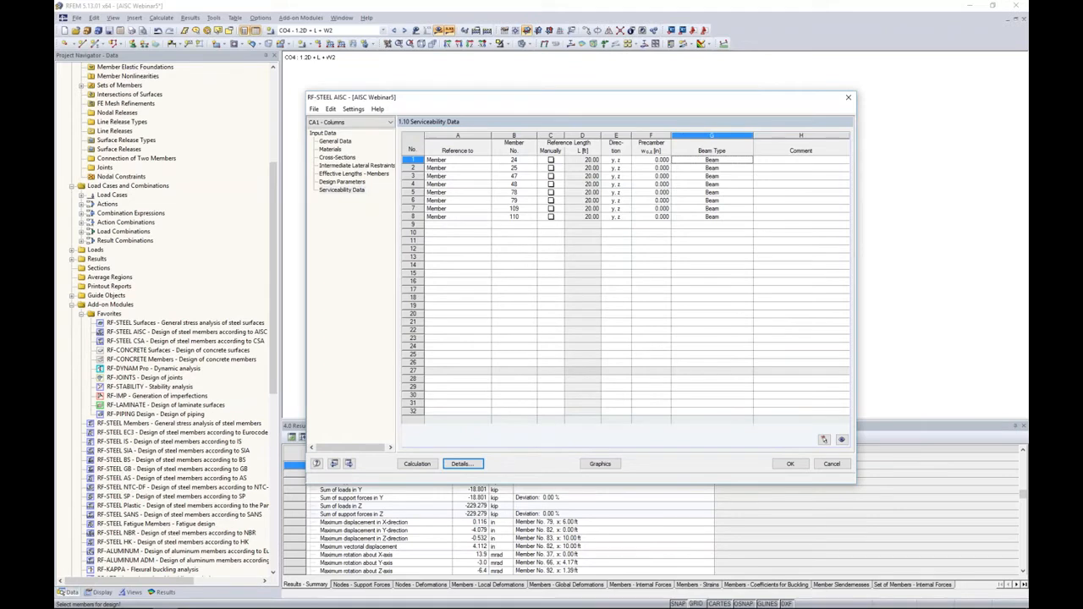
- Calculate the CA1 - Columns design case and review the design results by load case and by cross-section
click(417, 464)
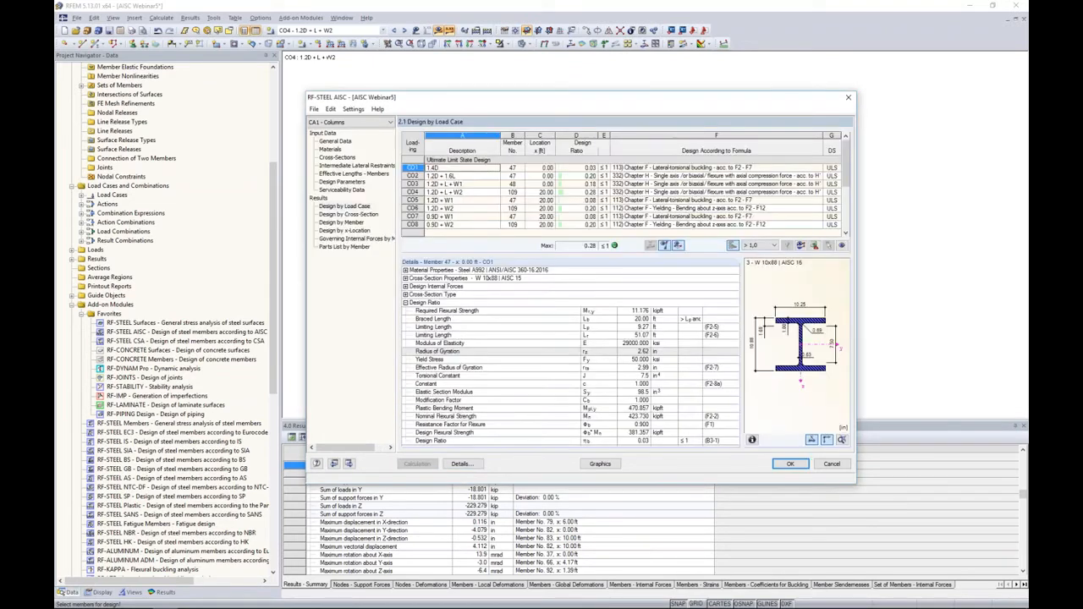
click(609, 375)
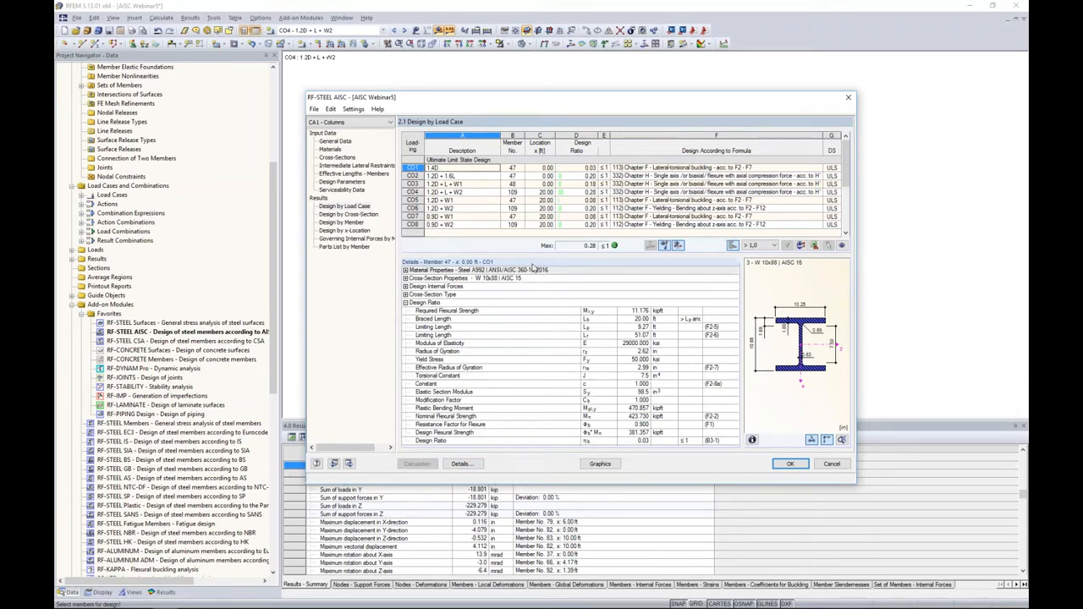
click(349, 214)
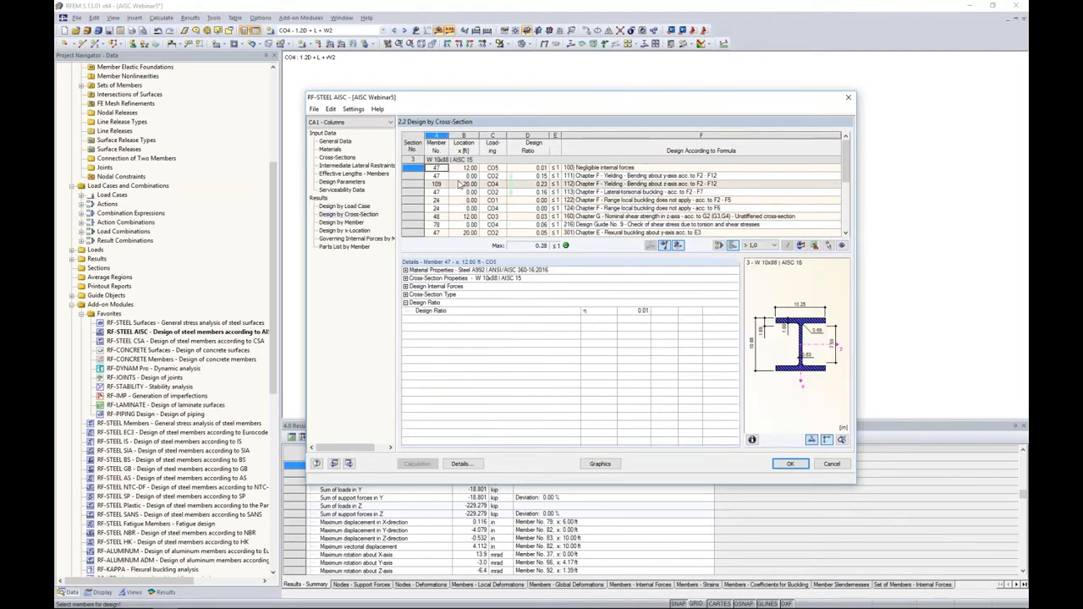
click(436, 209)
- Review the design checks by member while following the corresponding column and location highlighted in the model
click(356, 224)
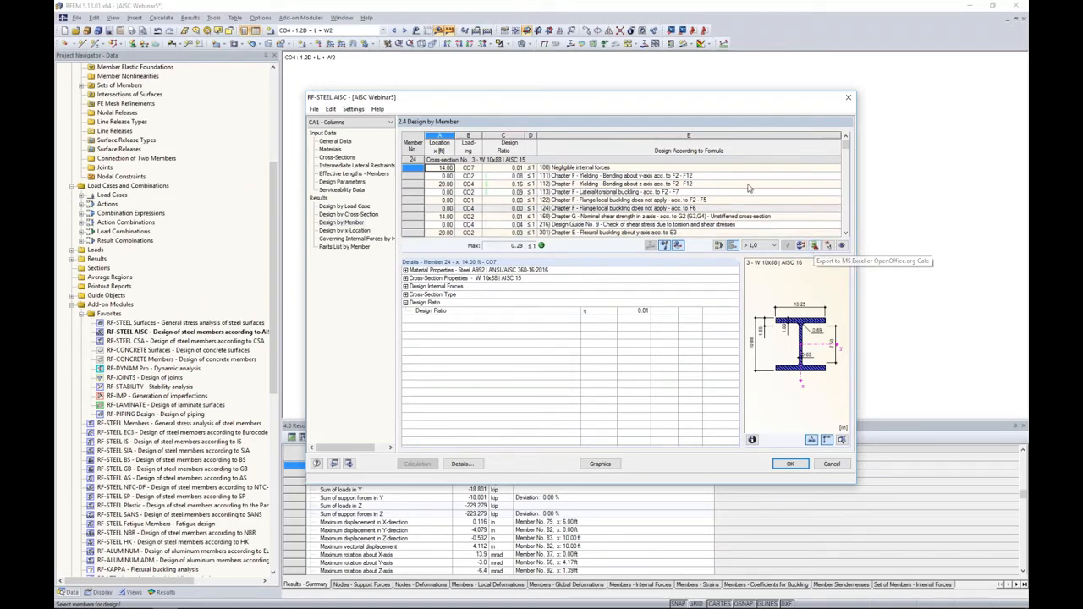
drag(704, 100, 689, 257)
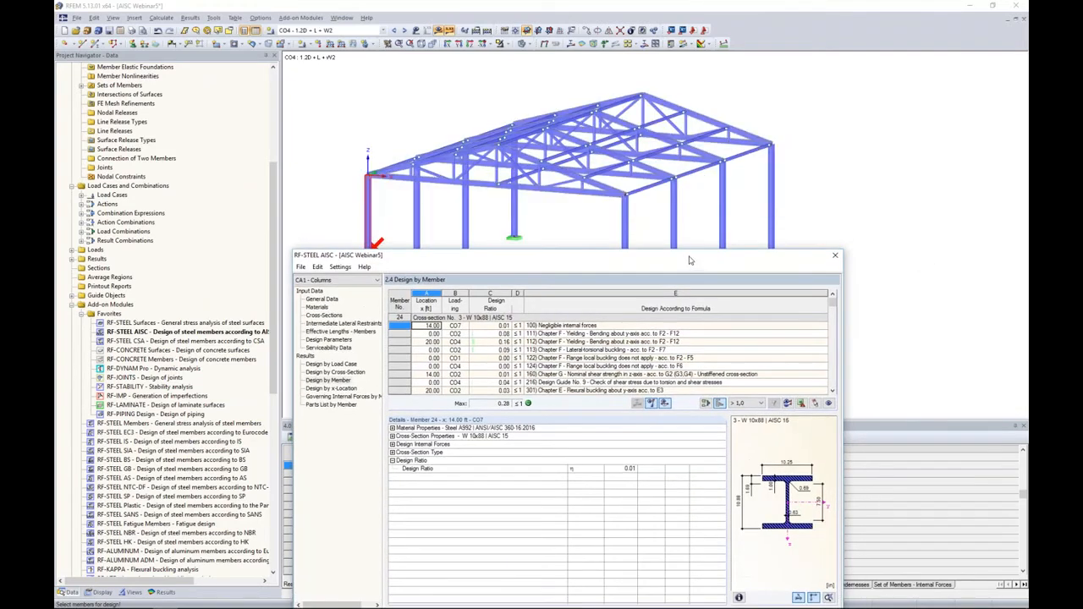
scroll(416, 379, down, 1)
scroll(416, 383, up, 5)
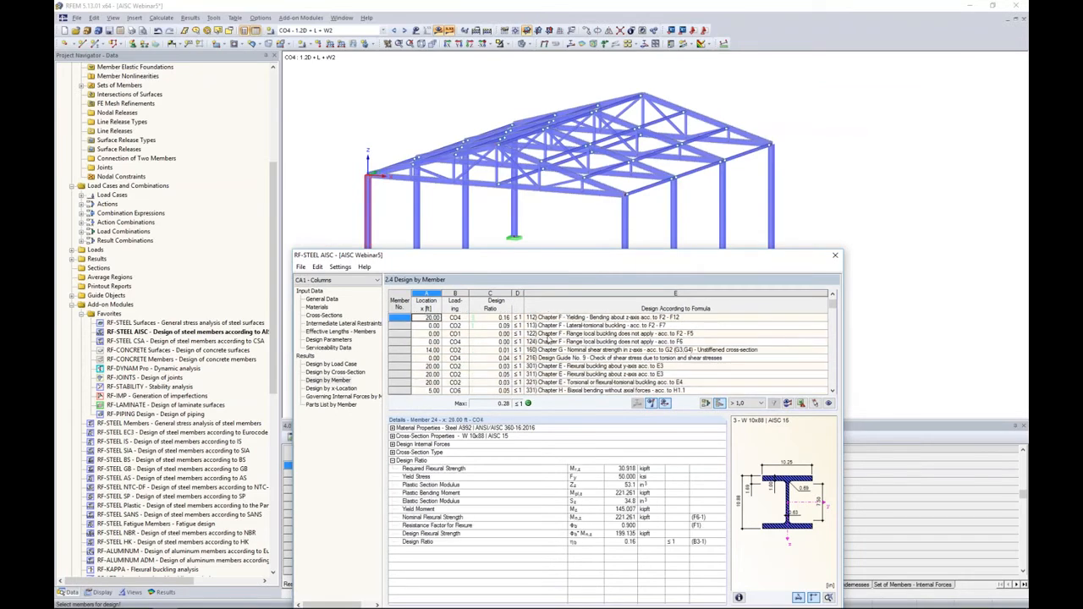
scroll(581, 326, down, 5)
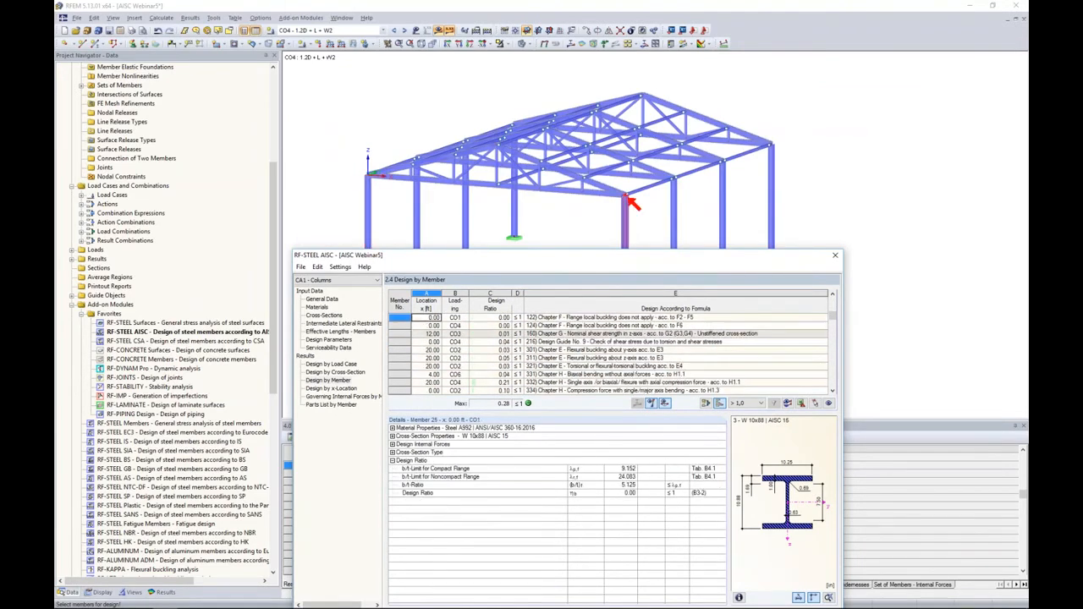
scroll(583, 326, down, 8)
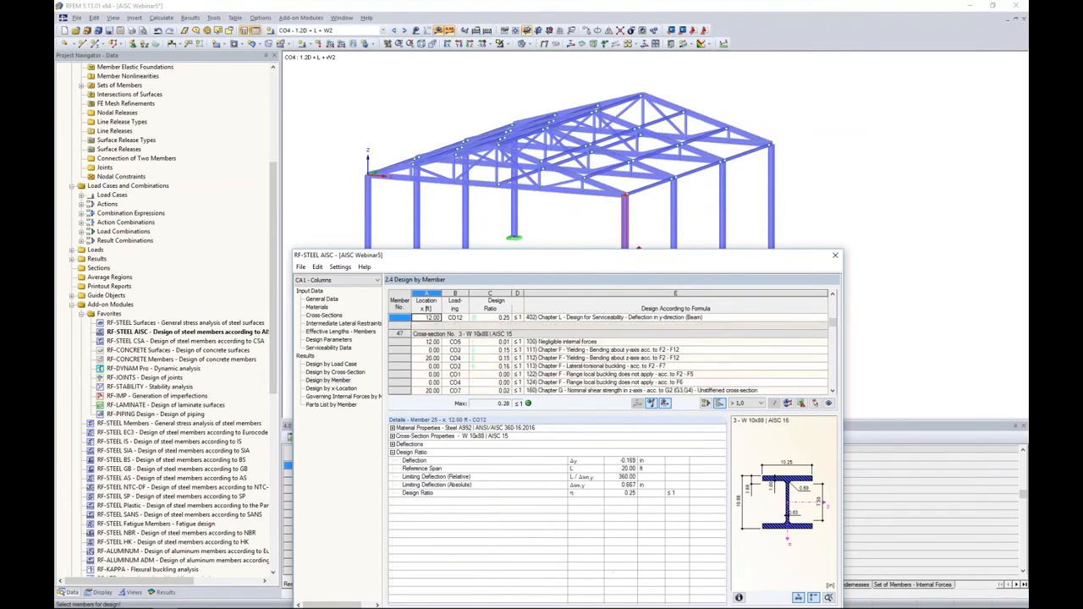
scroll(608, 356, down, 5)
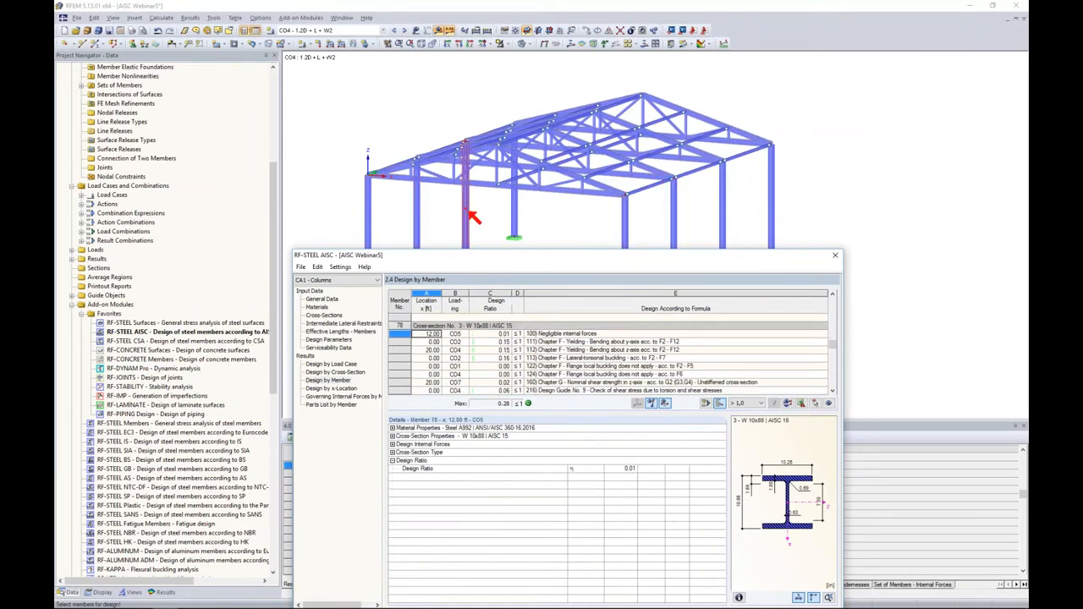
scroll(583, 326, down, 5)
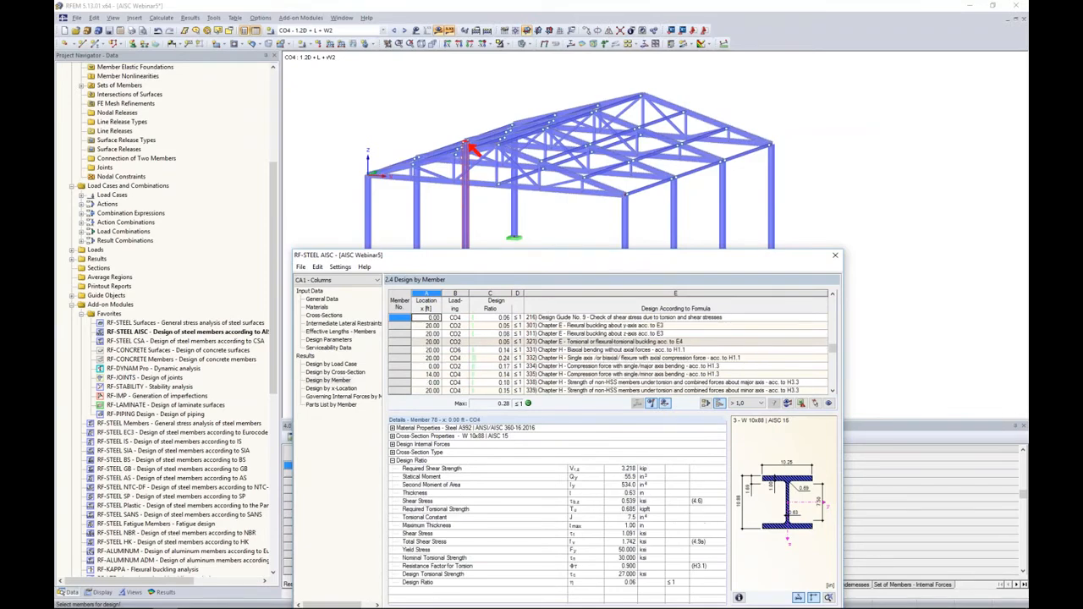
scroll(607, 355, down, 3)
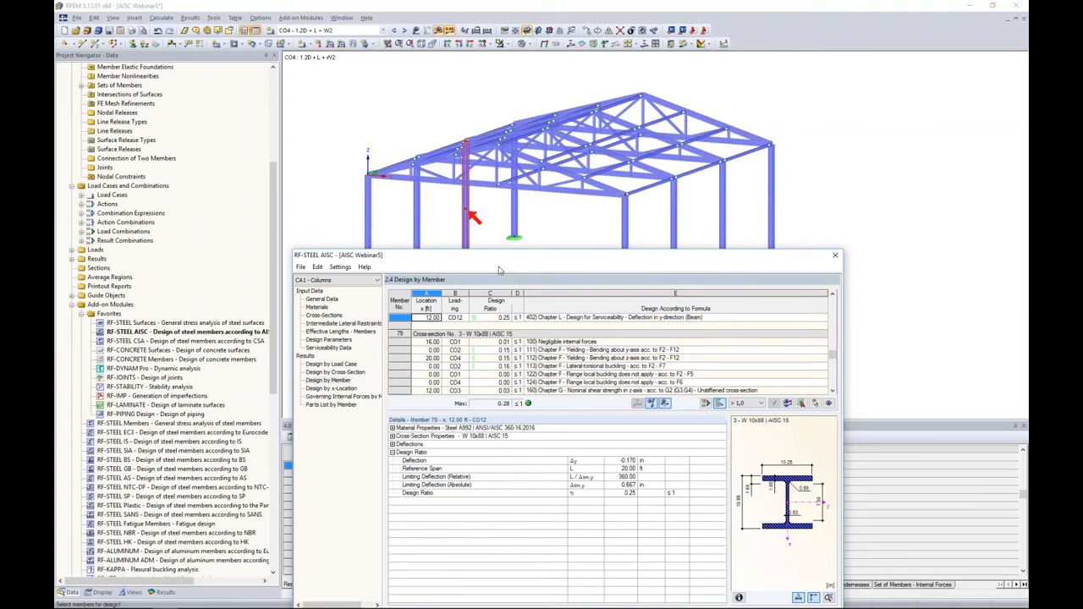
- Show the calculation details of member 79's lateral-torsional buckling check according to F2 - F7
drag(516, 254, 525, 76)
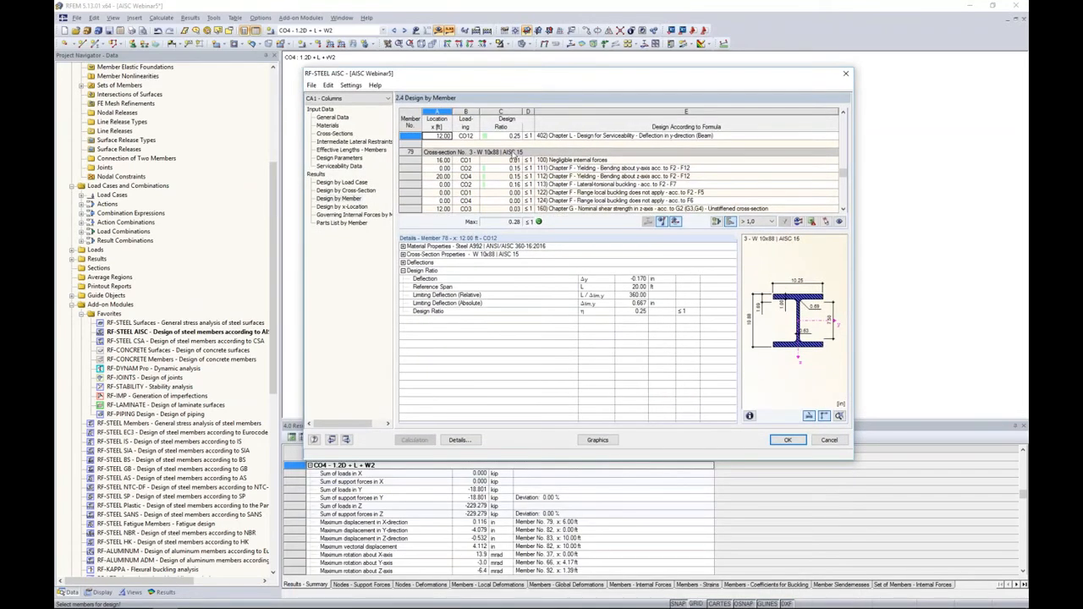
scroll(545, 182, down, 1)
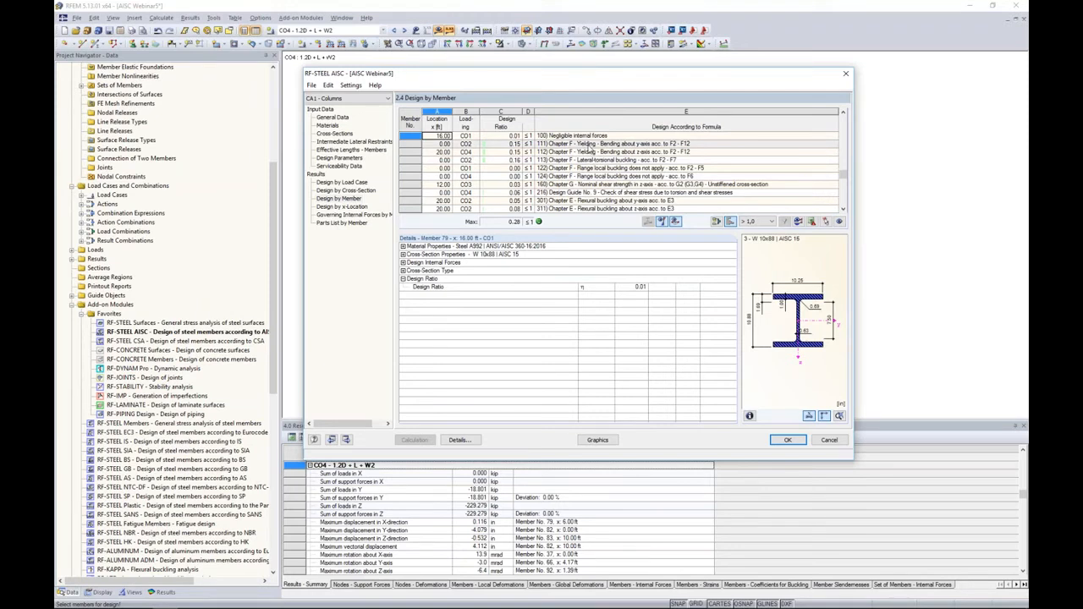
scroll(589, 150, down, 3)
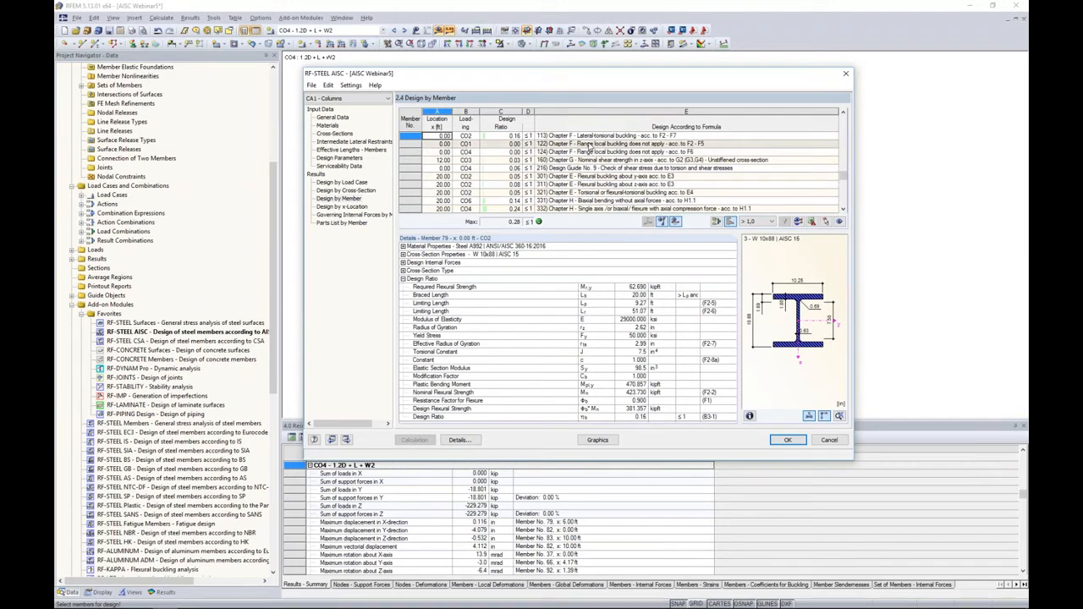
click(588, 136)
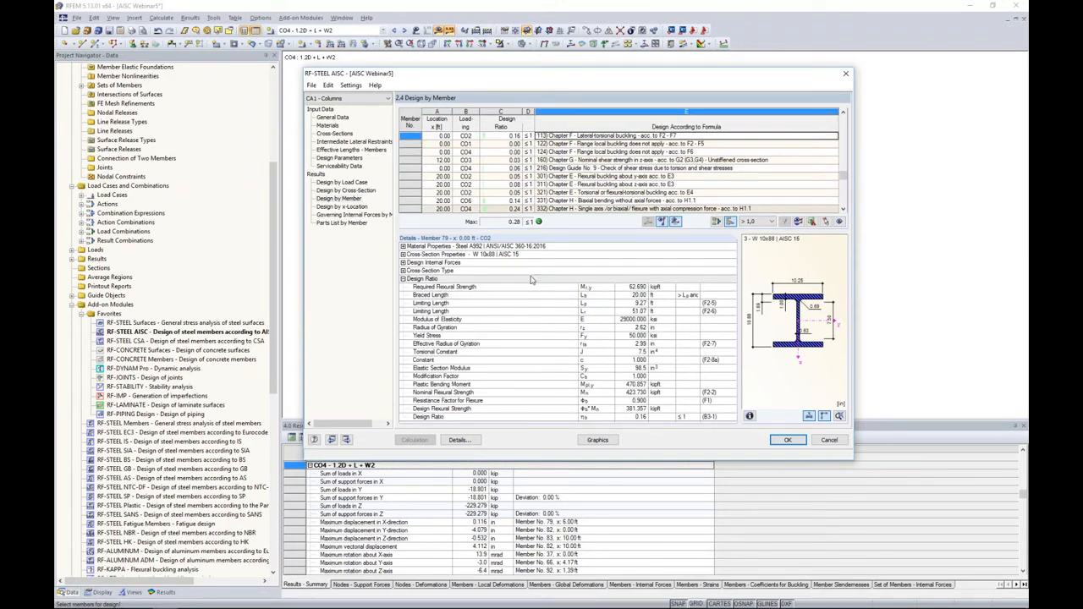
- Examine member 79's cross-section type classification for flange and web, and its remaining design checks
click(428, 271)
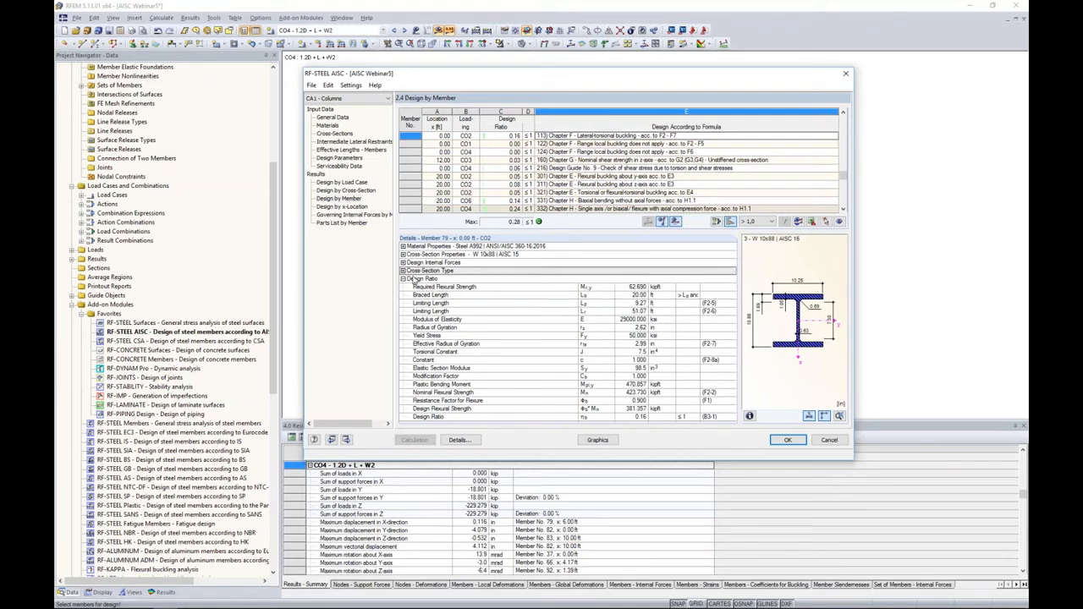
click(404, 271)
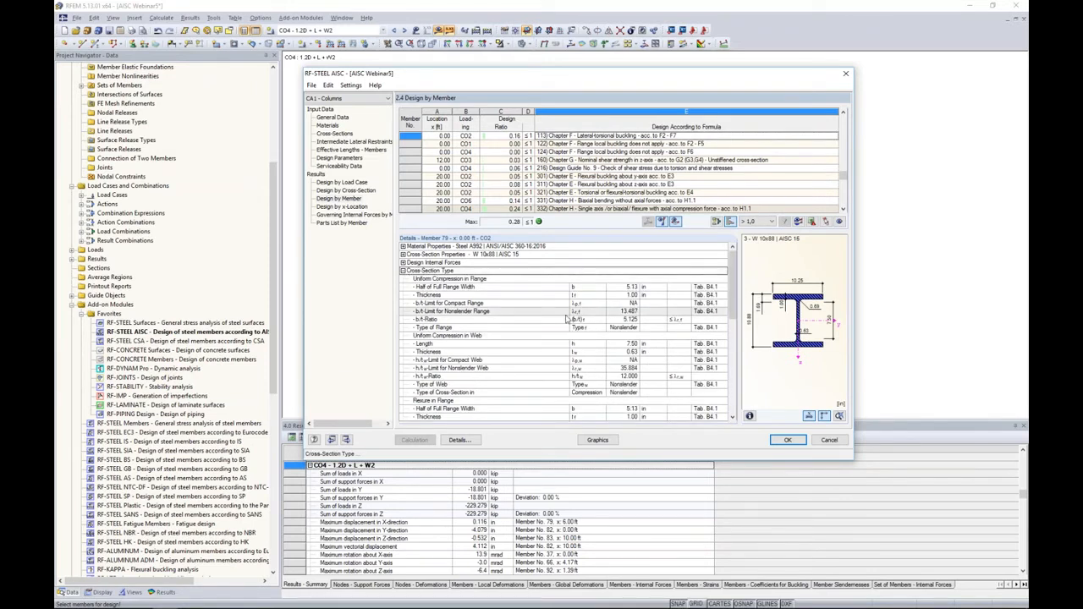
scroll(567, 319, down, 3)
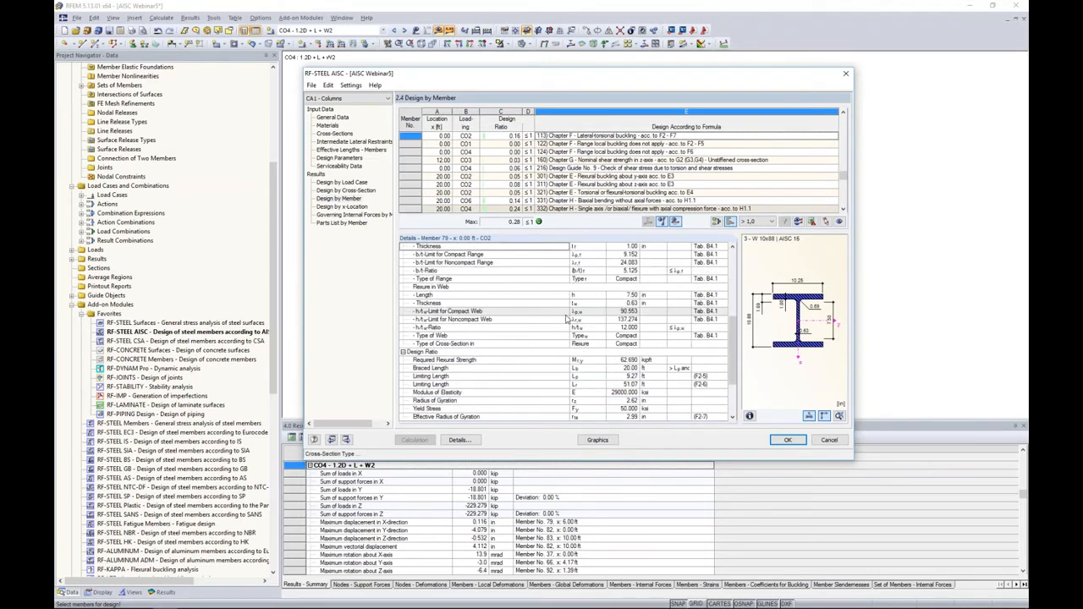
scroll(606, 347, down, 2)
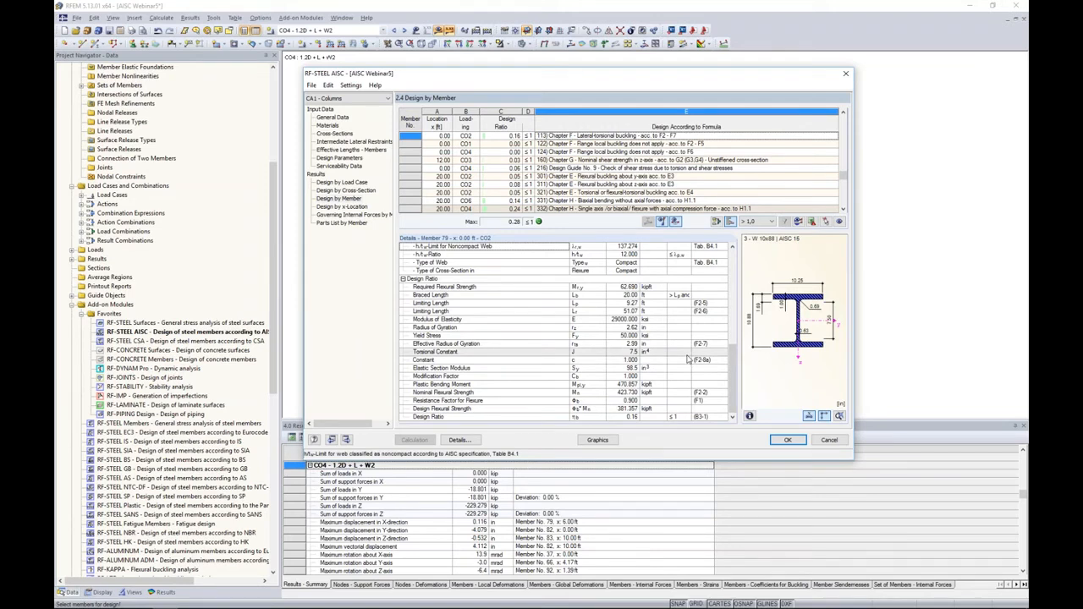
drag(733, 374, 734, 275)
scroll(658, 170, down, 2)
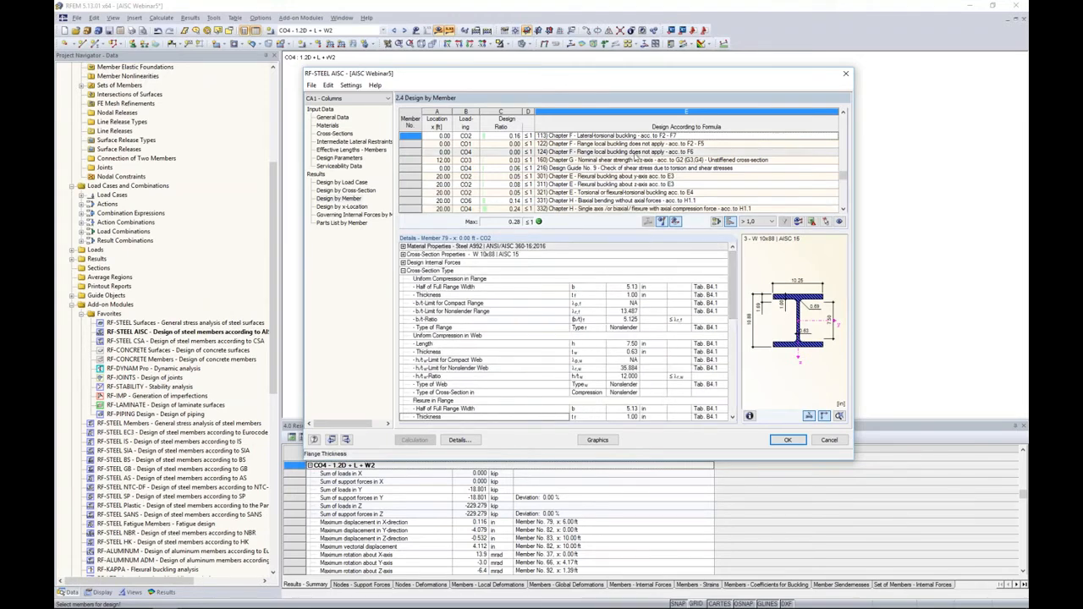
scroll(658, 170, down, 4)
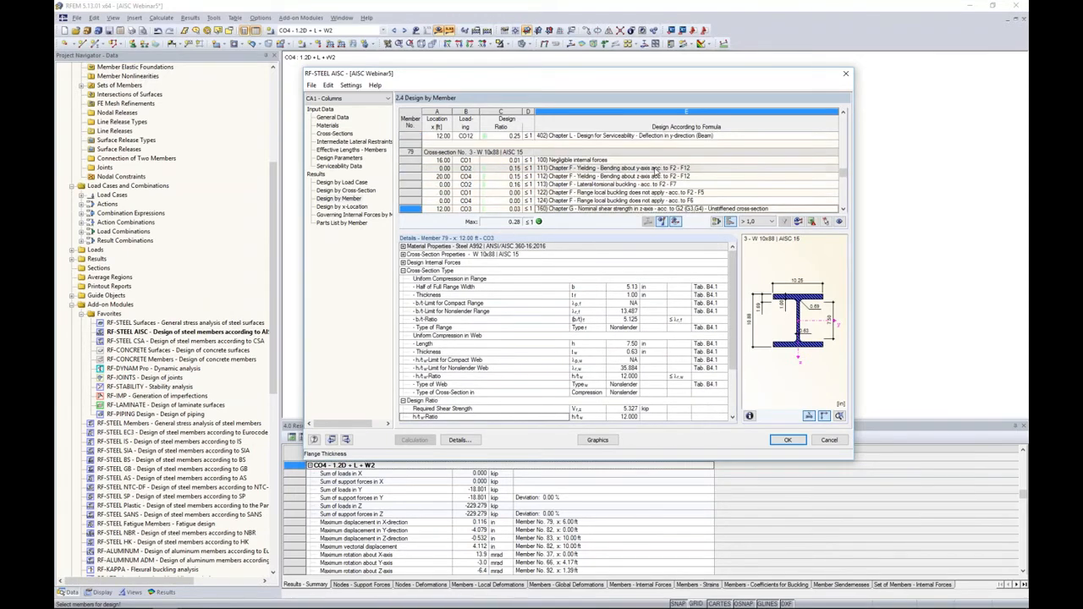
scroll(658, 170, down, 3)
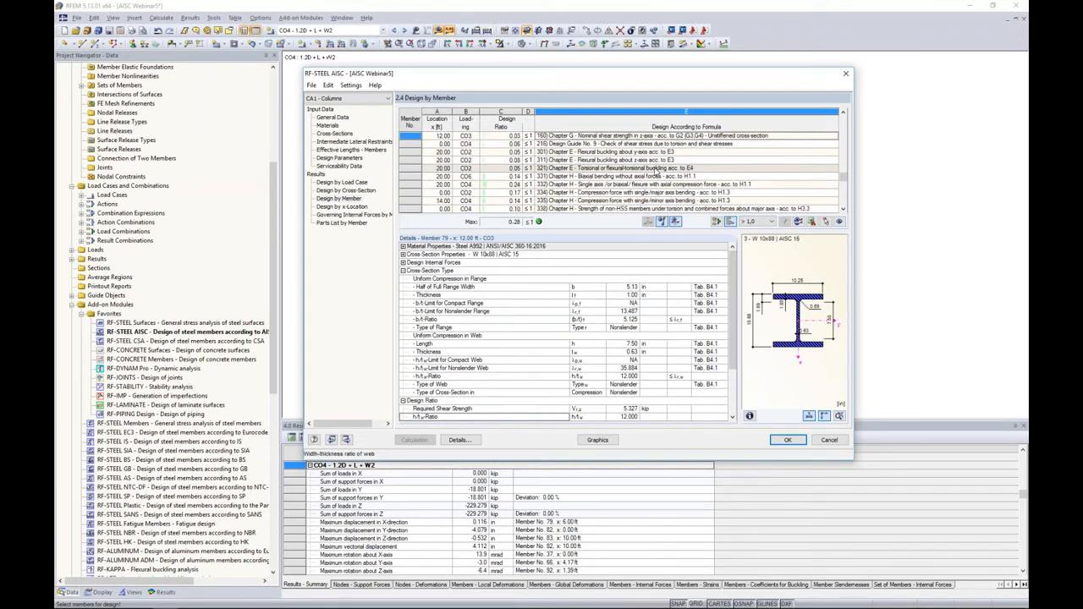
- Filter the by-member results to Max, review the governing check of each column, and restore the > 1,0 setting
click(772, 222)
click(764, 243)
click(784, 222)
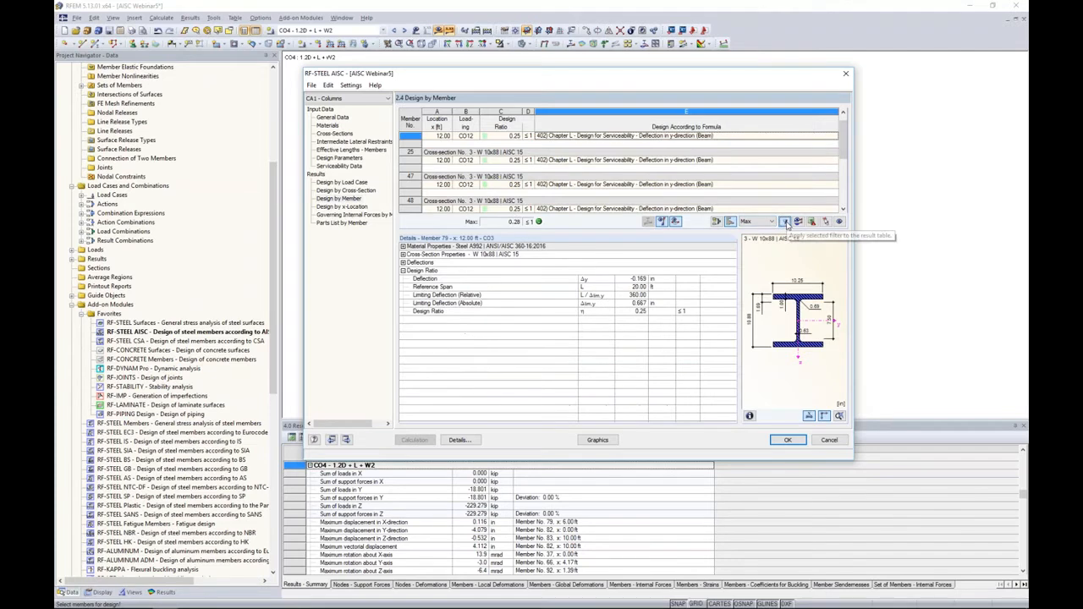
scroll(645, 167, down, 5)
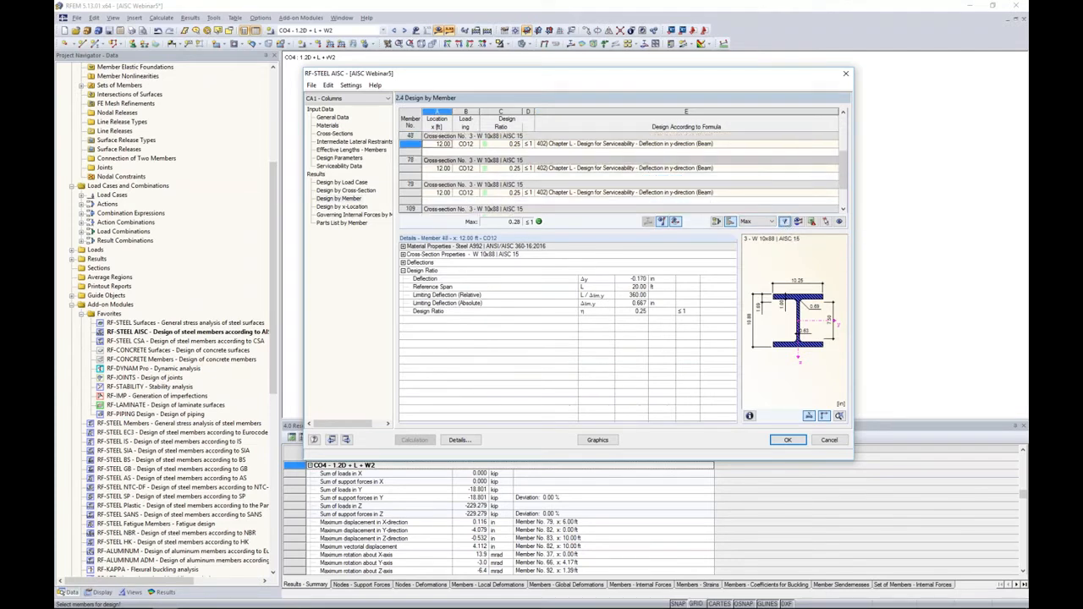
scroll(643, 168, up, 1)
click(639, 145)
scroll(632, 170, down, 1)
click(631, 169)
click(622, 193)
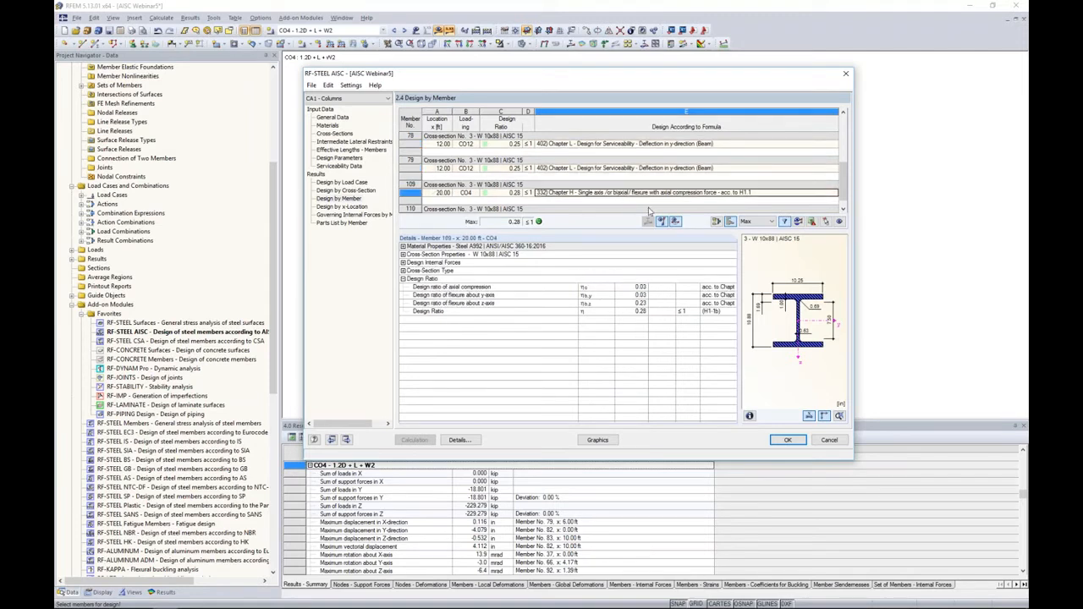
click(757, 221)
click(752, 234)
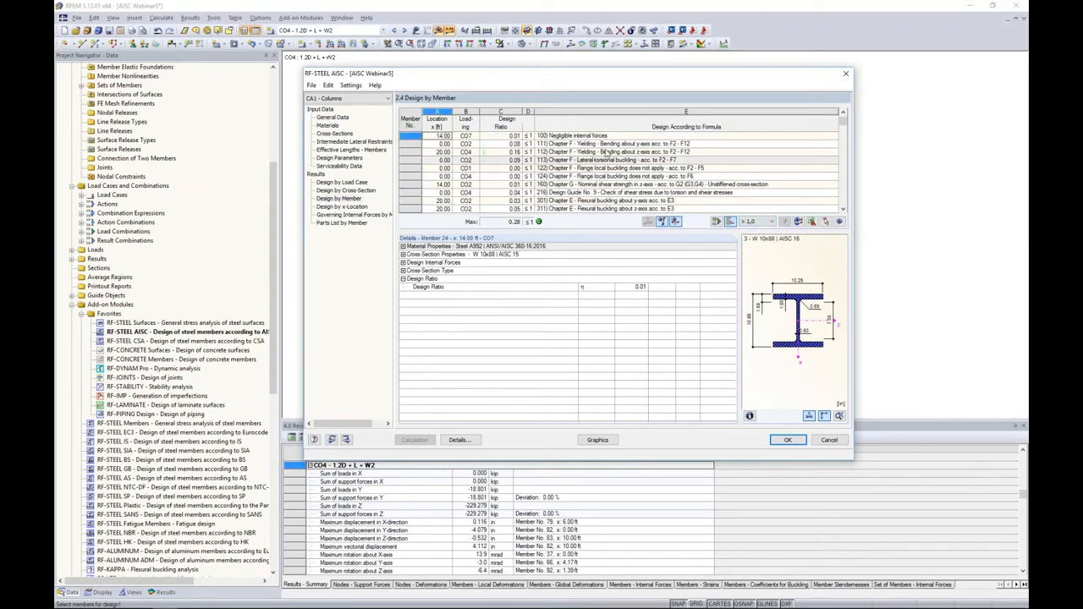
- Review the parts list by member and display the RF-STEEL AISC CA1 - Columns design ratios graphically on the model
click(361, 225)
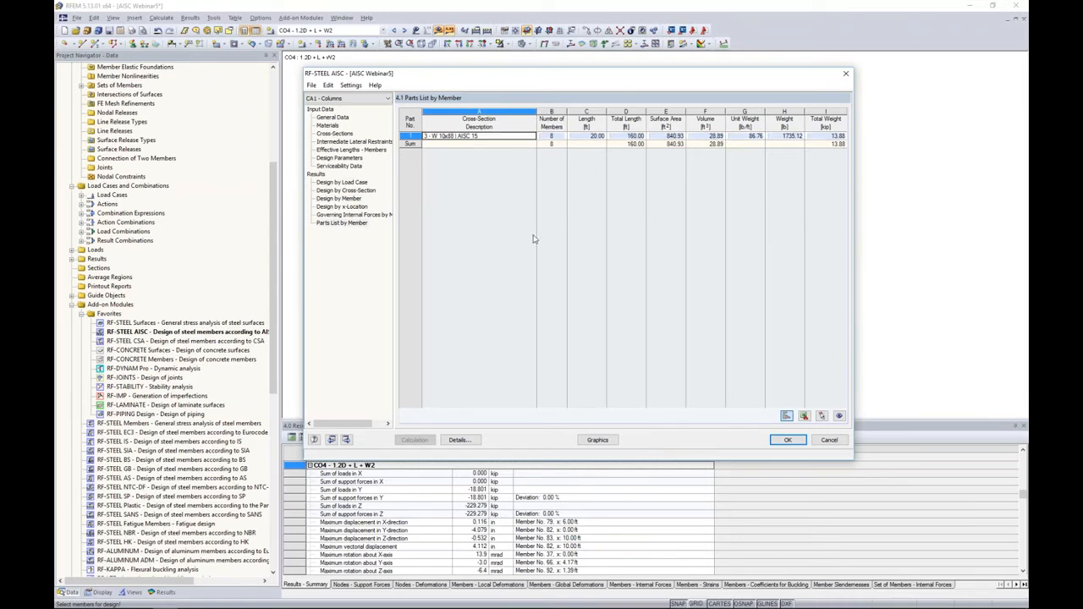
click(598, 441)
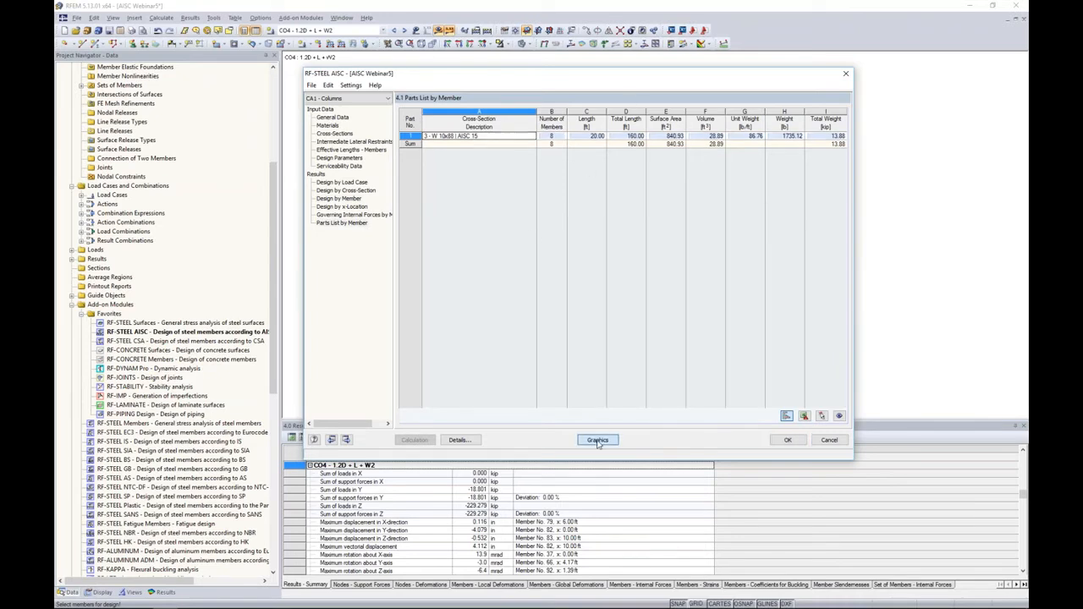
ctrl+middle_drag(552, 269, 566, 300)
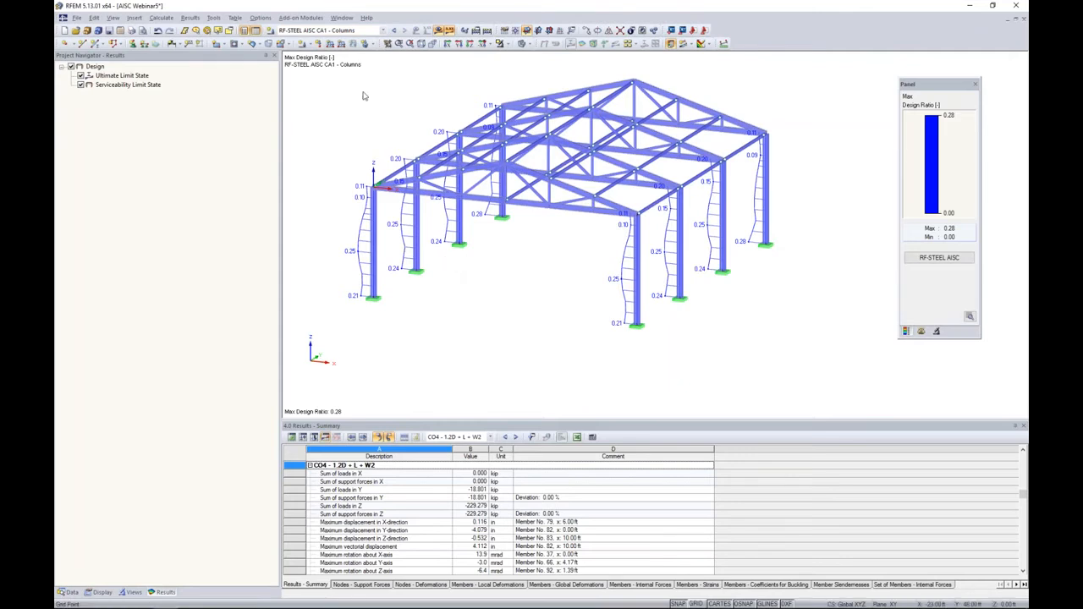
click(383, 29)
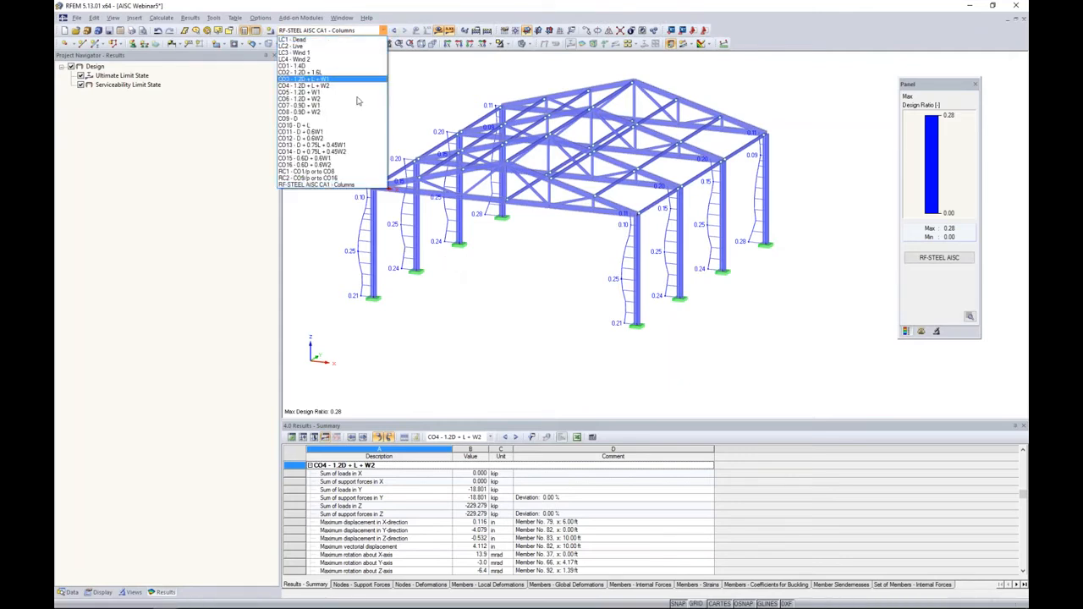
click(330, 184)
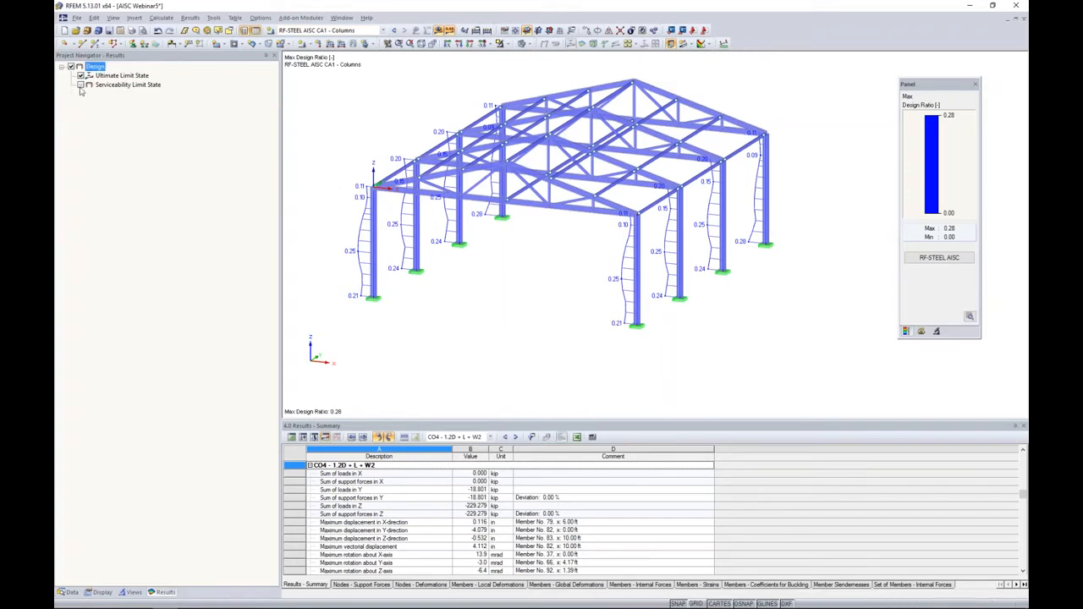
- Compare the columns' design ratios for ultimate limit state only and serviceability only, and return to the RF-STEEL AISC results
ctrl+middle_drag(587, 339, 604, 307)
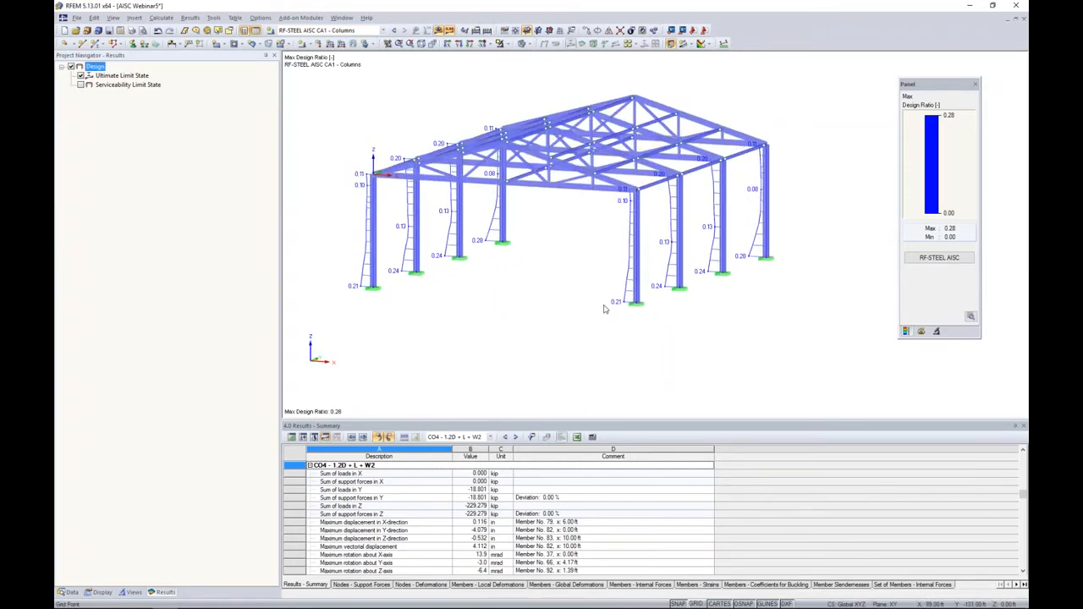
mouse_move(539, 285)
ctrl+middle_down()
mouse_move(628, 280)
mouse_move(523, 286)
mouse_move(532, 281)
ctrl+middle_up()
click(81, 85)
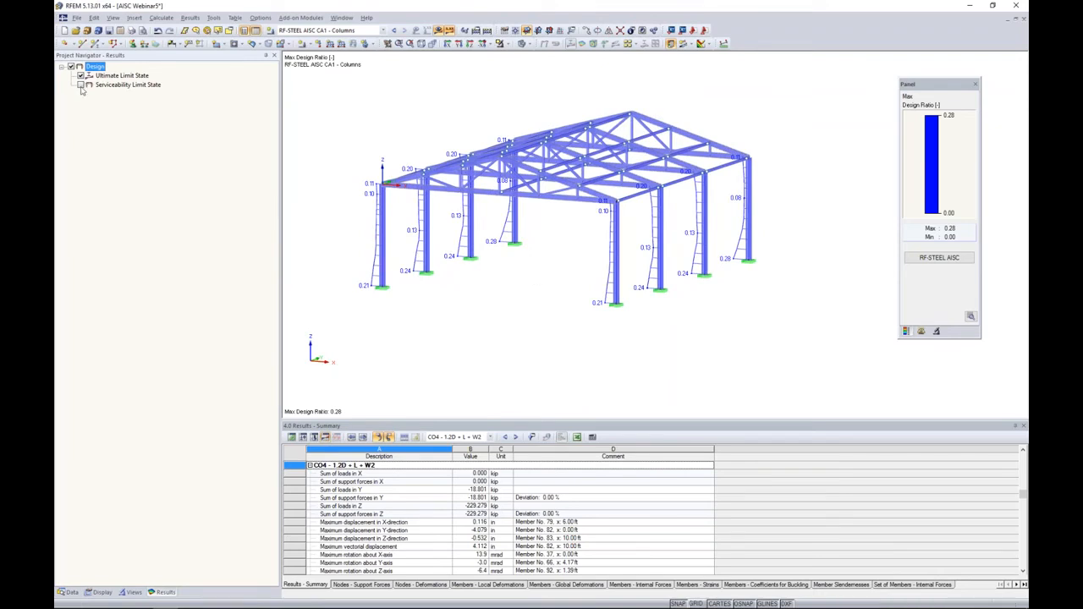
click(80, 75)
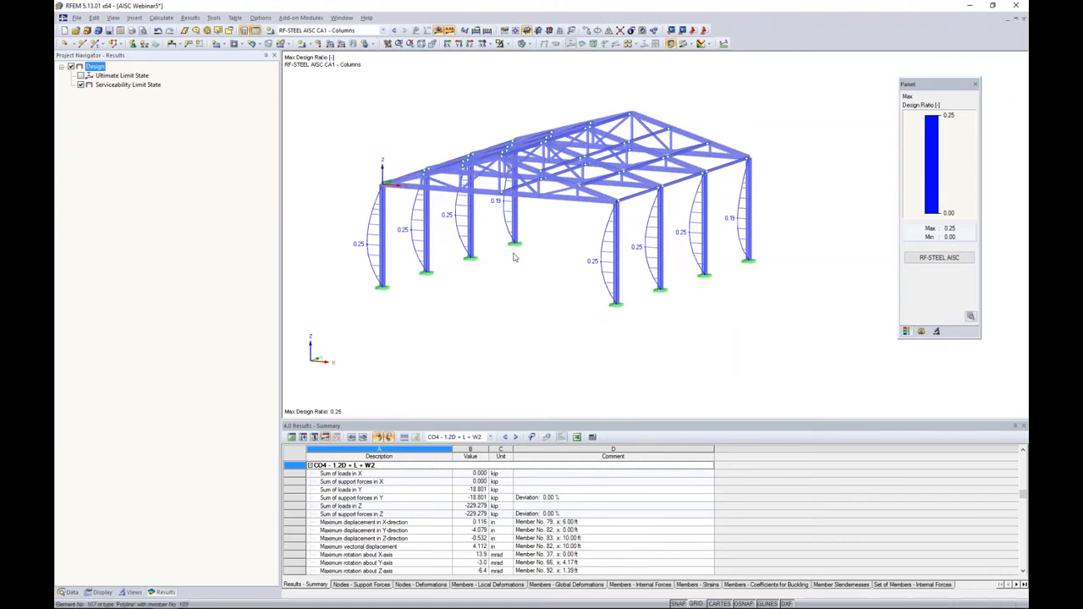
click(934, 259)
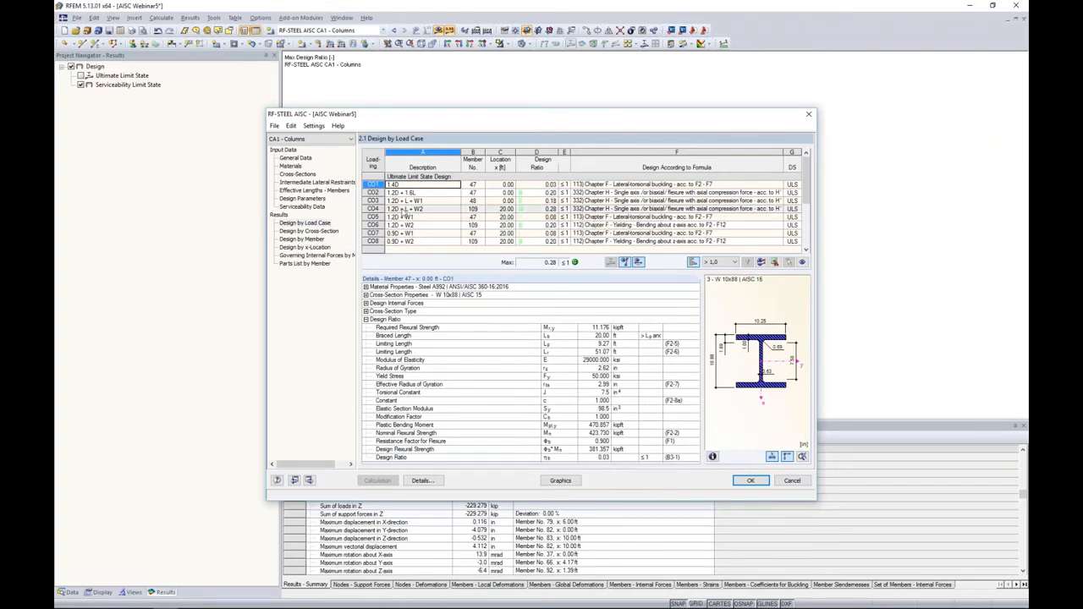
- Set the W 10x88 cross-section to be optimized from favorites and recalculate the column design
click(310, 177)
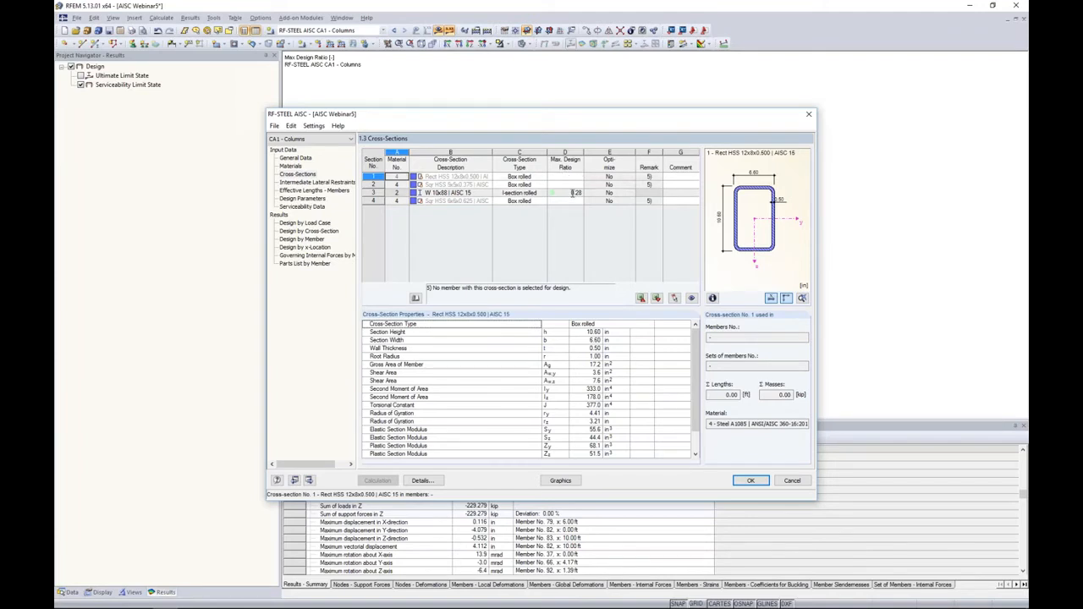
click(574, 193)
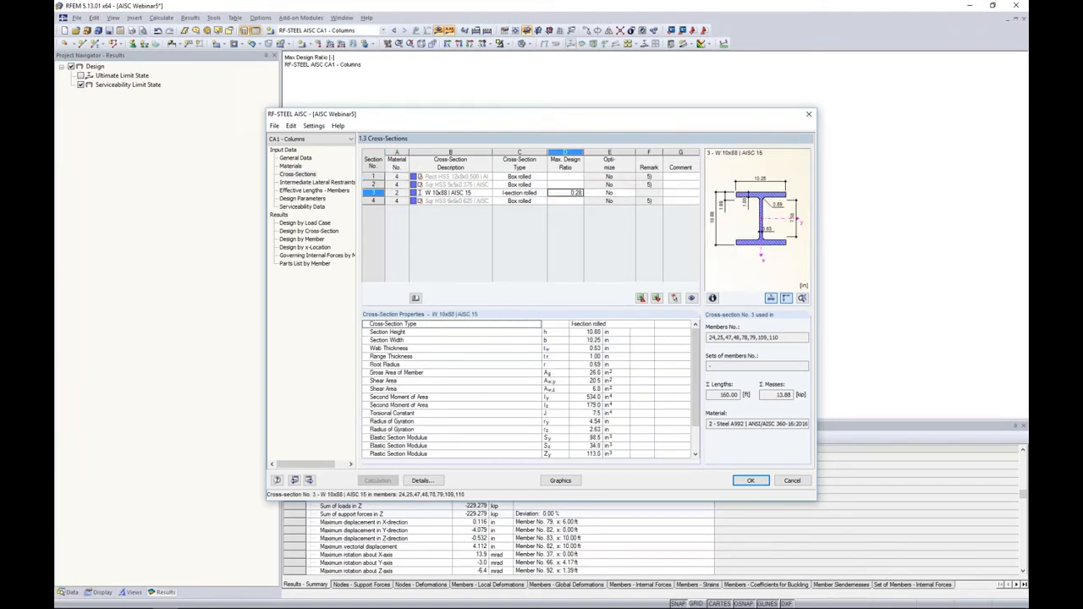
click(631, 194)
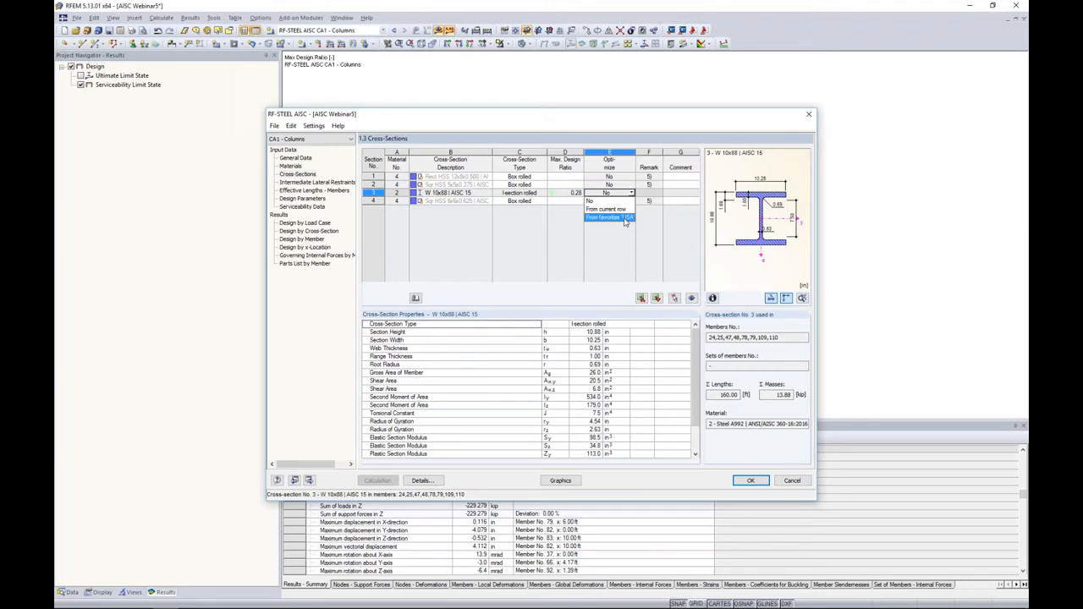
click(624, 218)
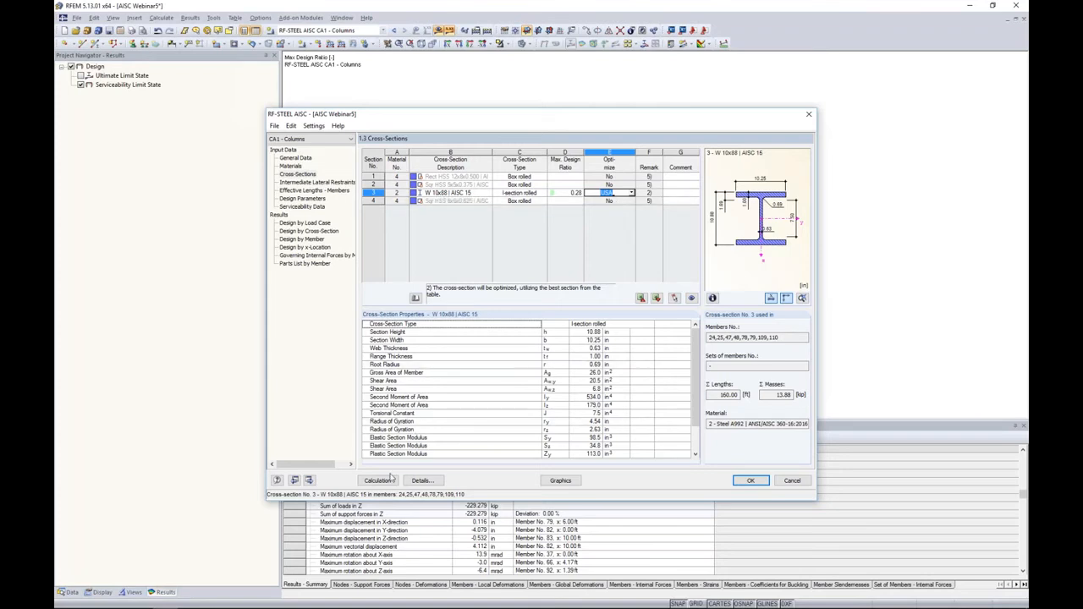
click(391, 480)
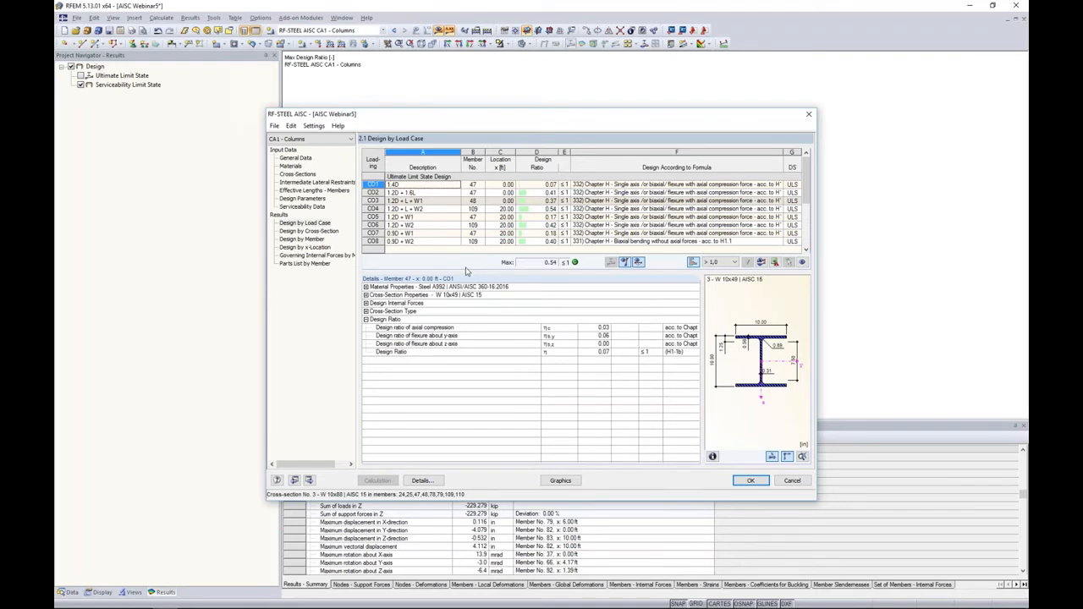
- Try to export the optimized W 10x49 cross-section to the RFEM model
click(297, 174)
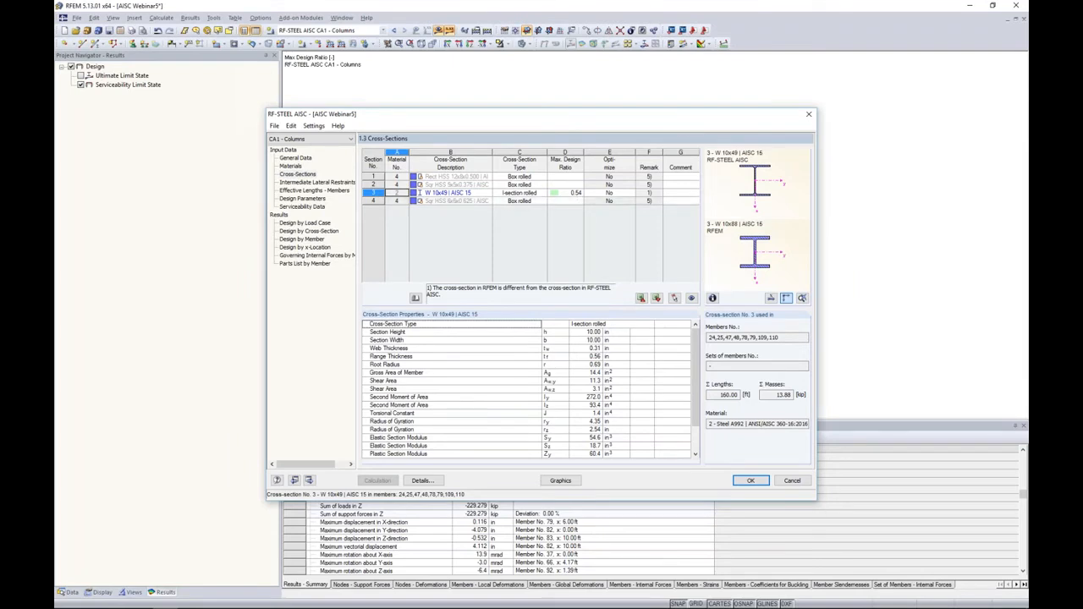
click(437, 193)
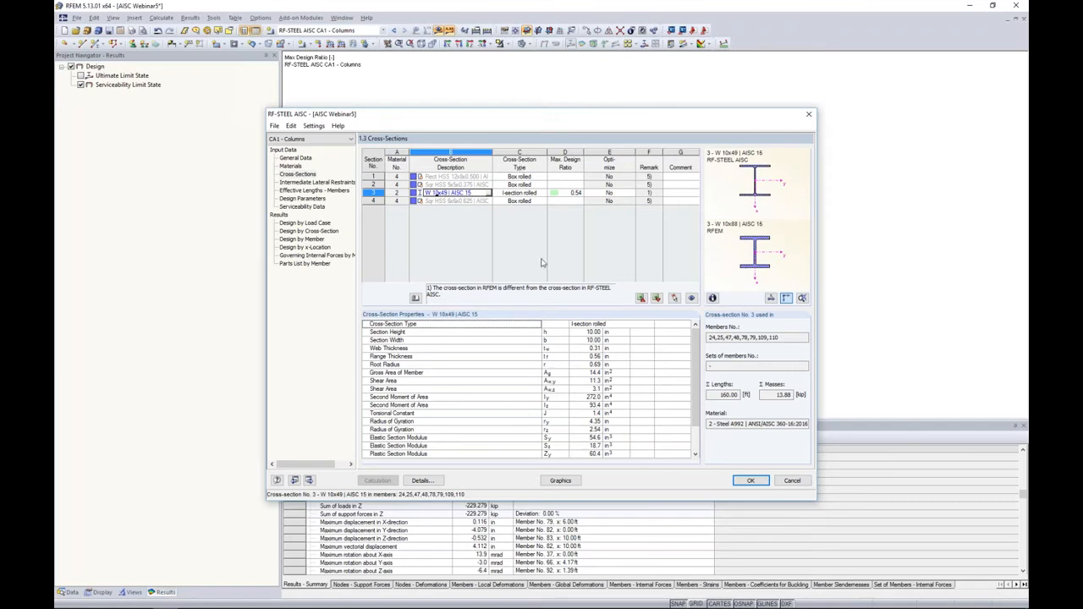
right_click(463, 194)
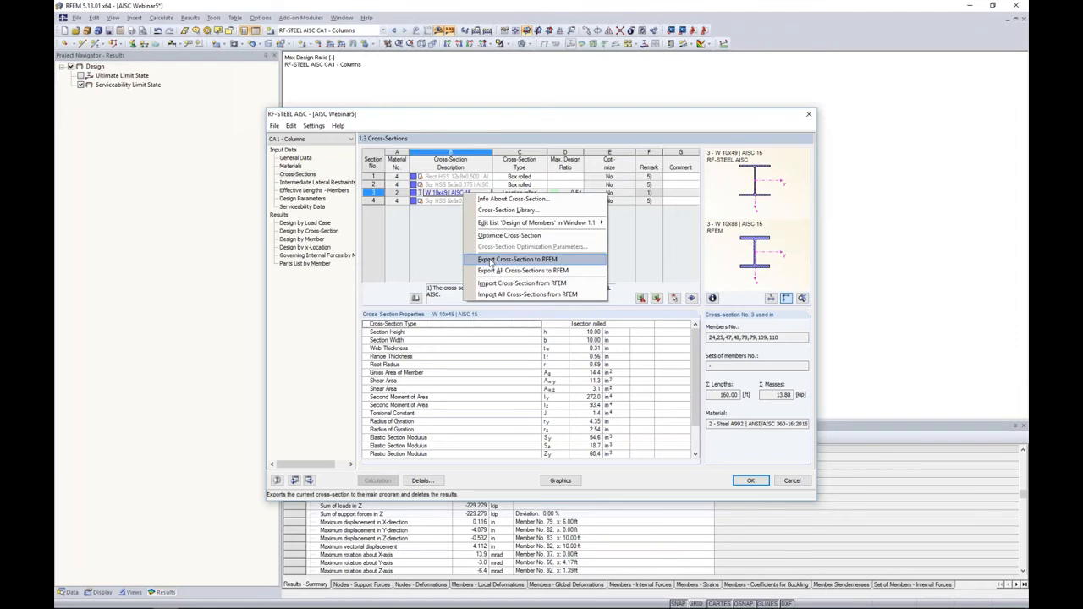
click(490, 259)
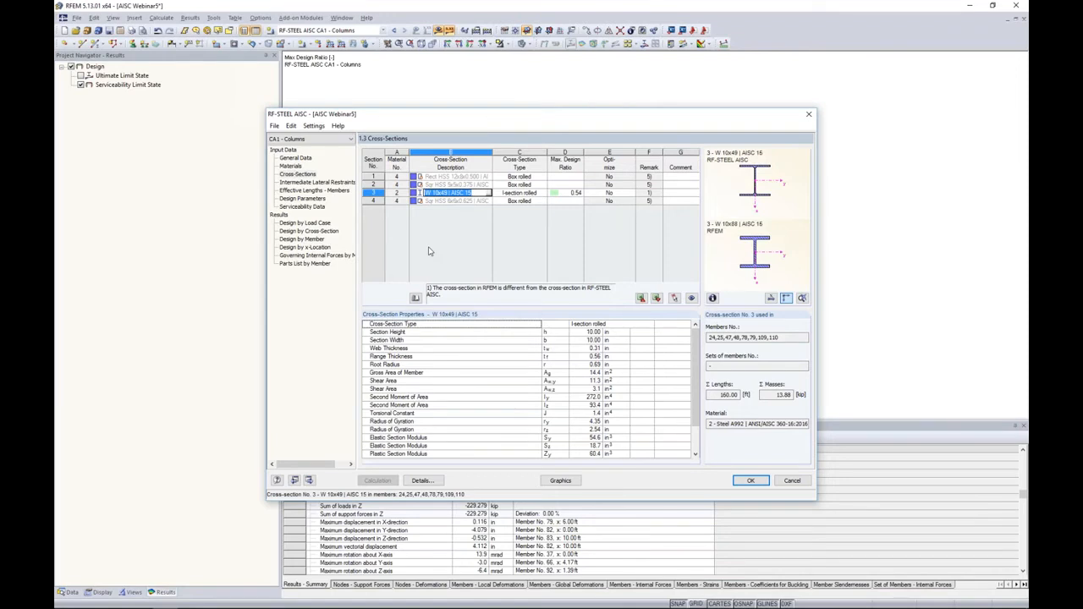
- Import the original W 10x88 cross-section from RFEM back into section row 3, accepting deletion of the results
click(462, 194)
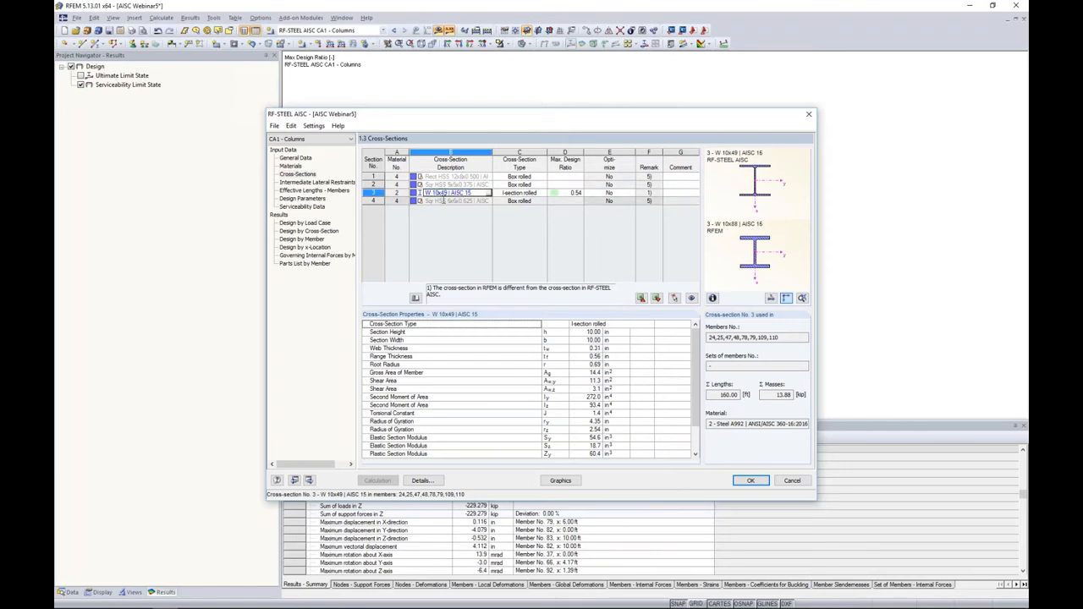
right_click(475, 194)
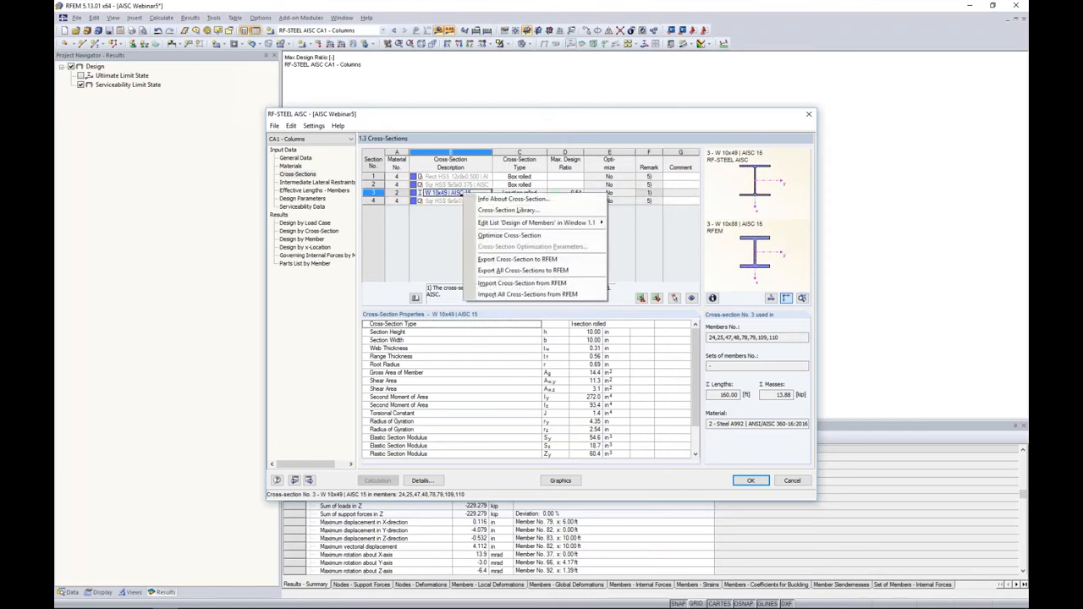
click(507, 283)
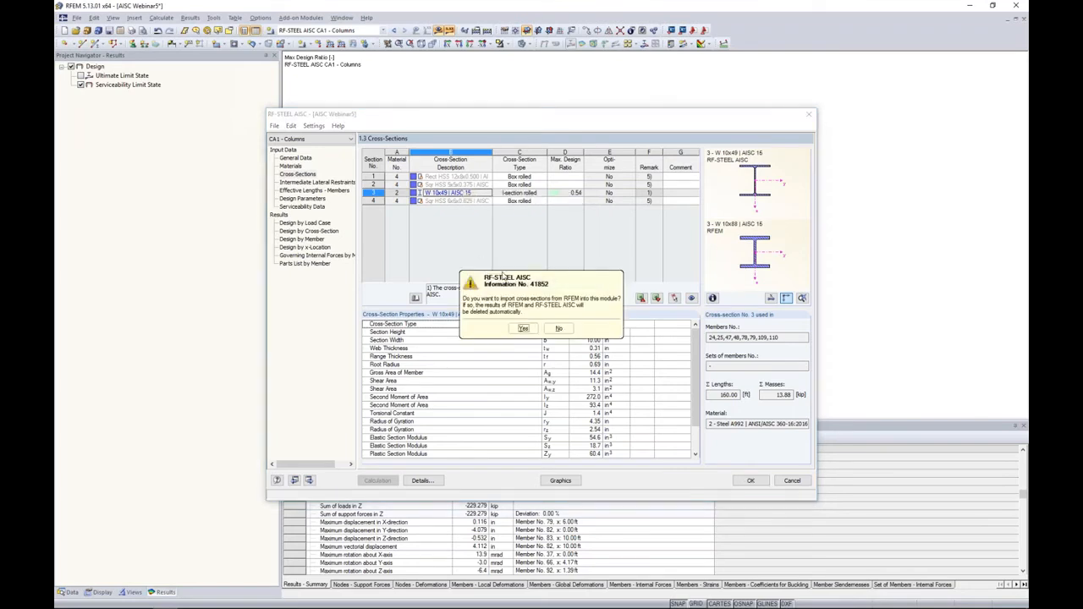
click(523, 329)
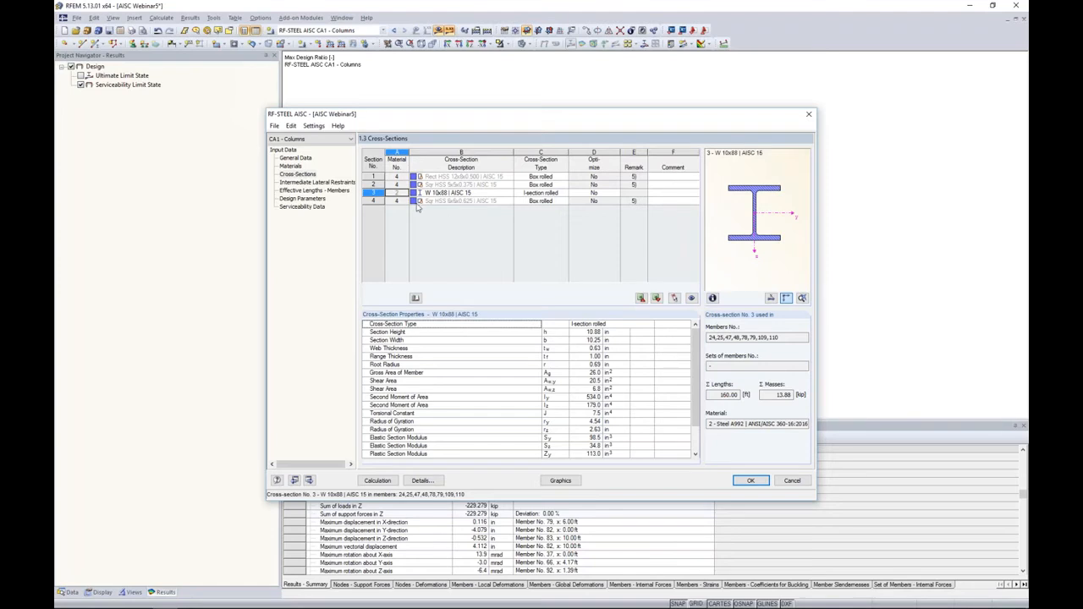
- Create new design case 2 named Bottom Chord, save the changes to CA1, and check the design case list
click(274, 126)
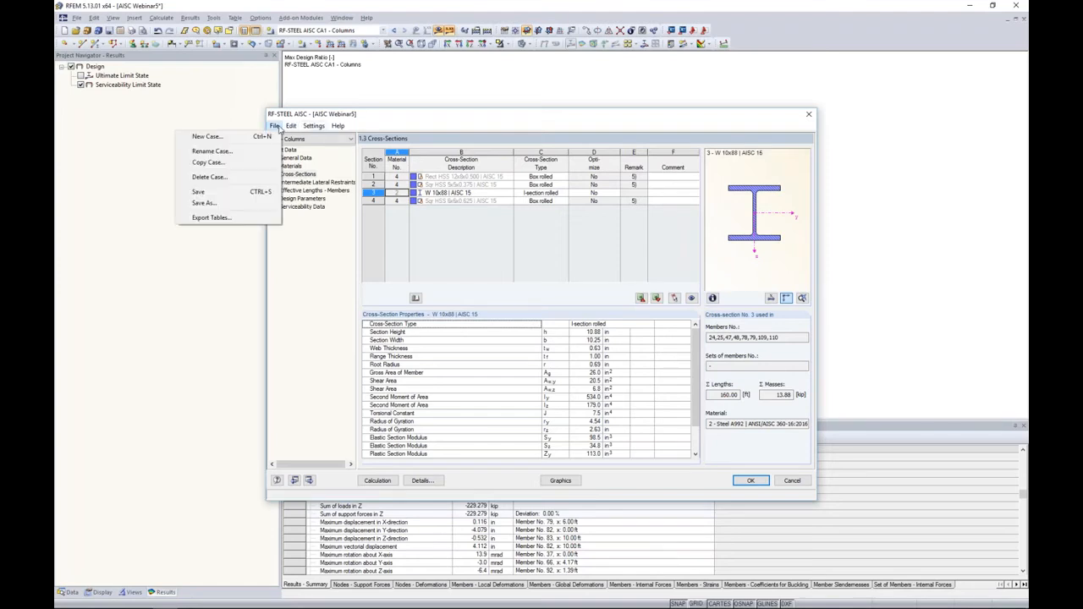
click(268, 138)
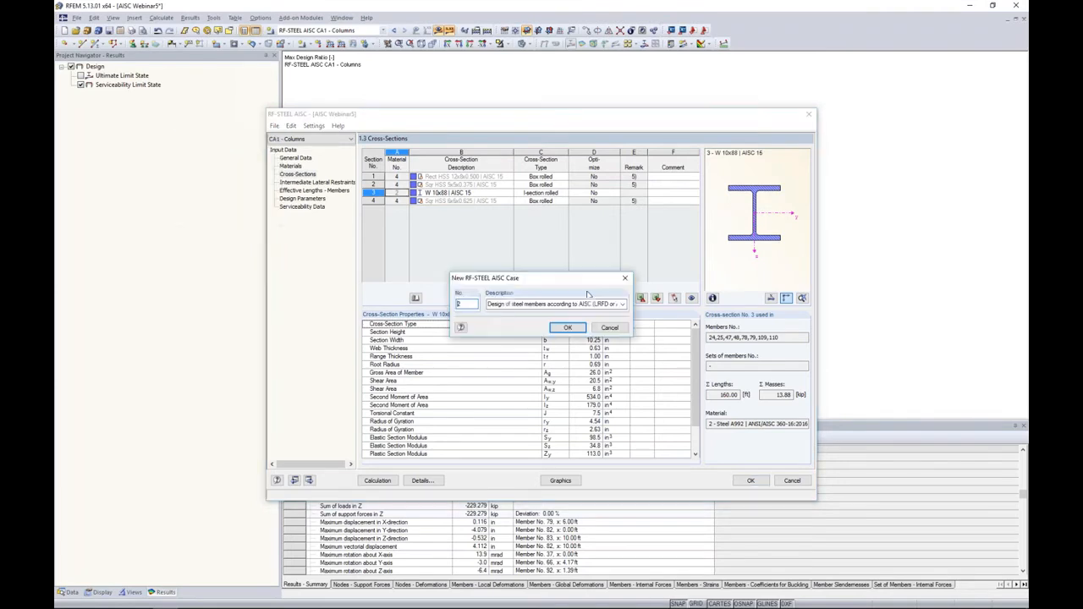
click(509, 306)
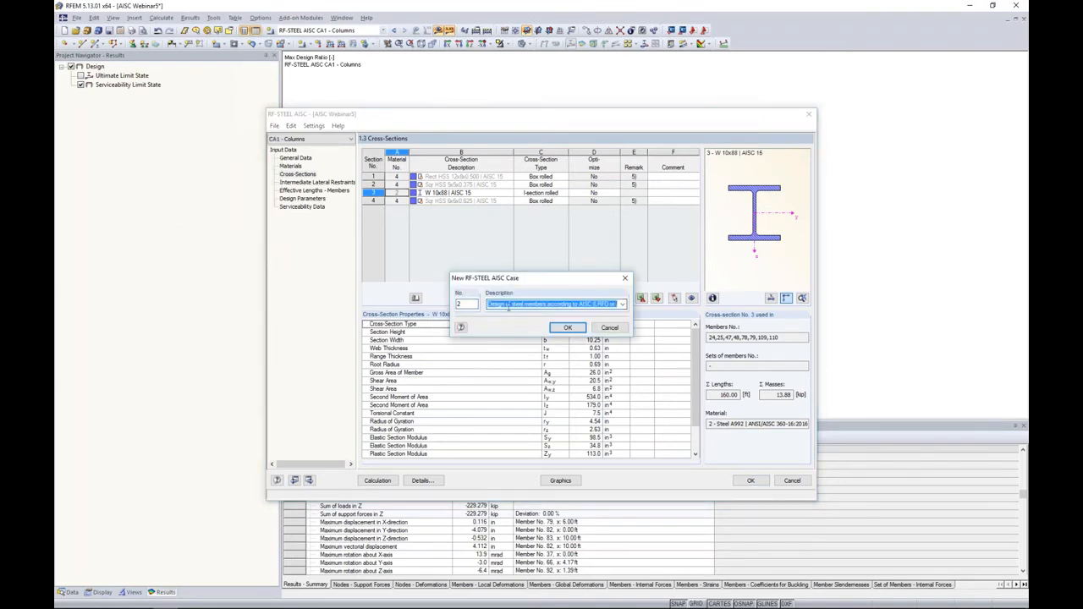
text(Bottom Chord)
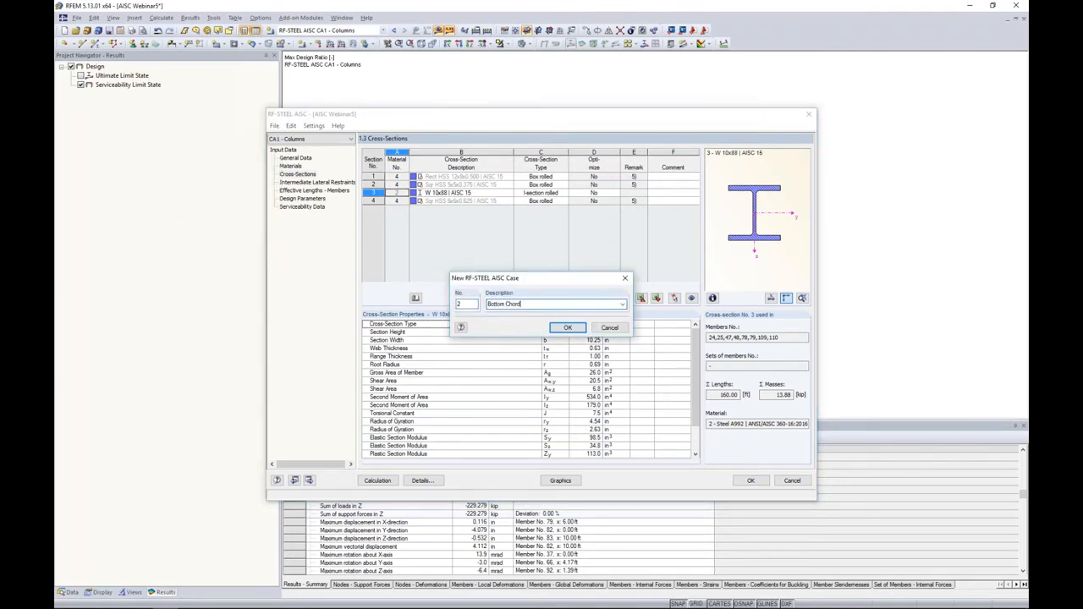
click(568, 327)
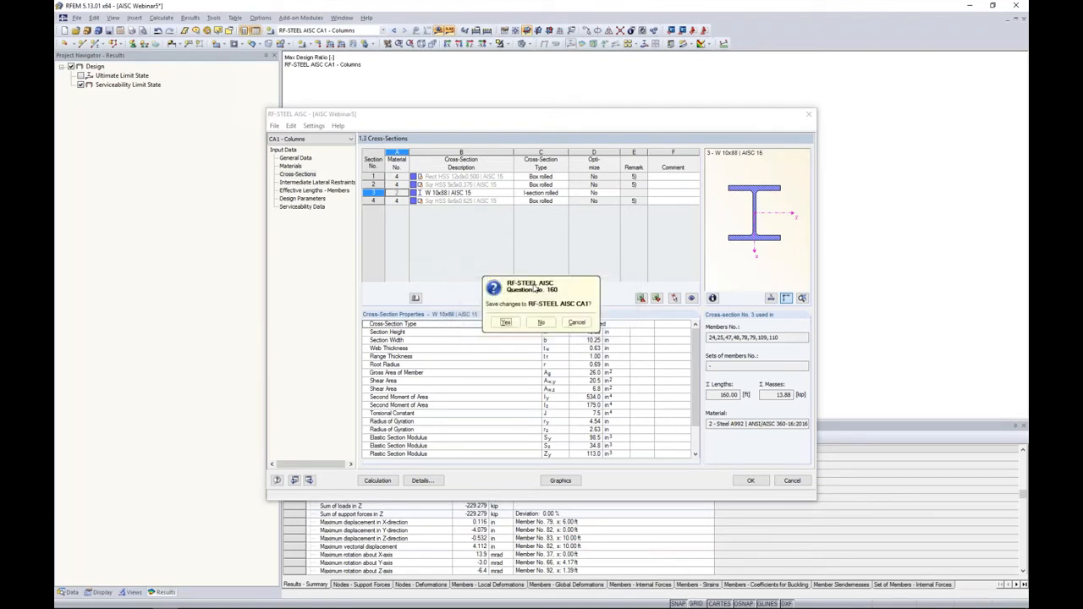
click(506, 324)
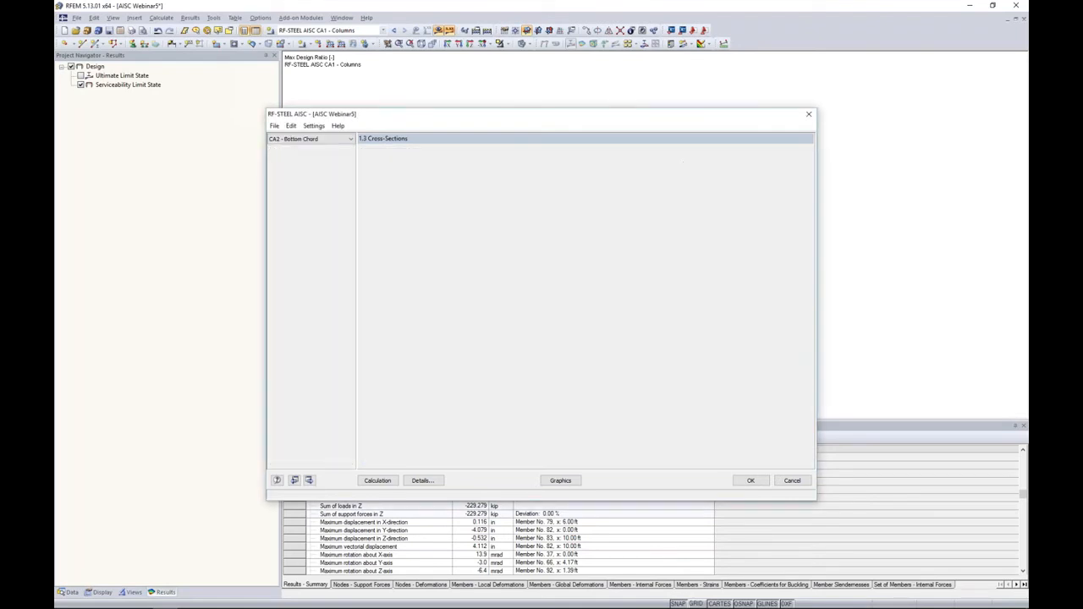
click(334, 140)
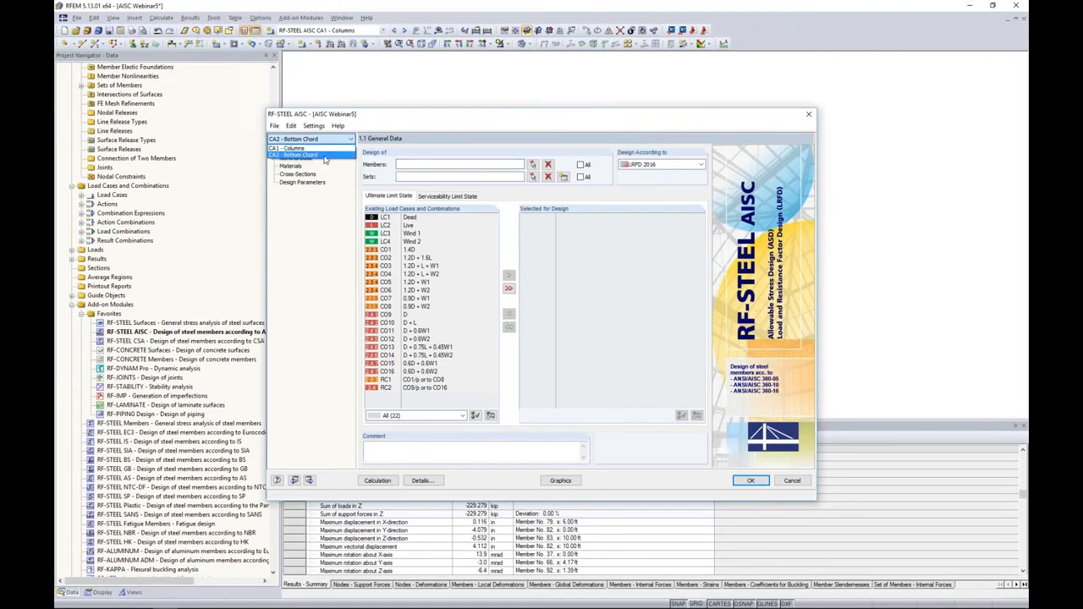
click(319, 223)
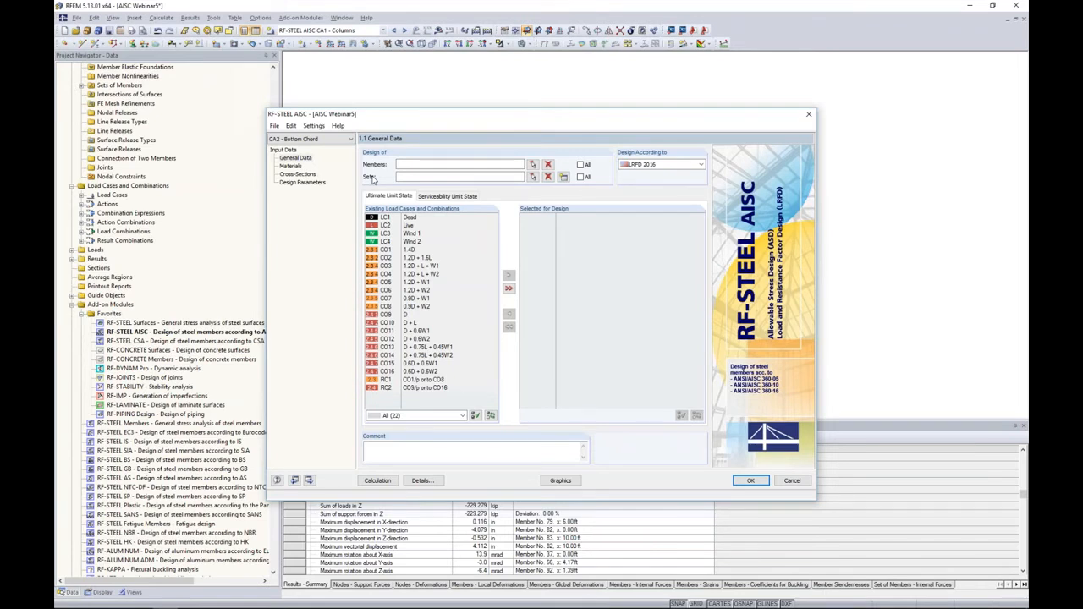
- Select bottom chord members 30-35 of the second truss in the model as the members for design
click(533, 165)
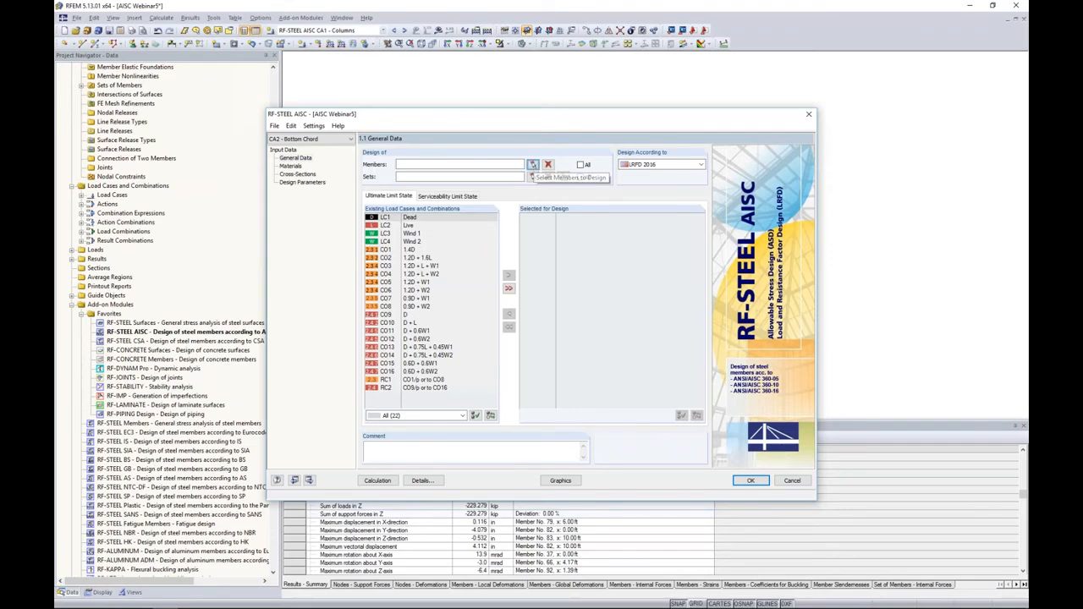
scroll(498, 270, up, 5)
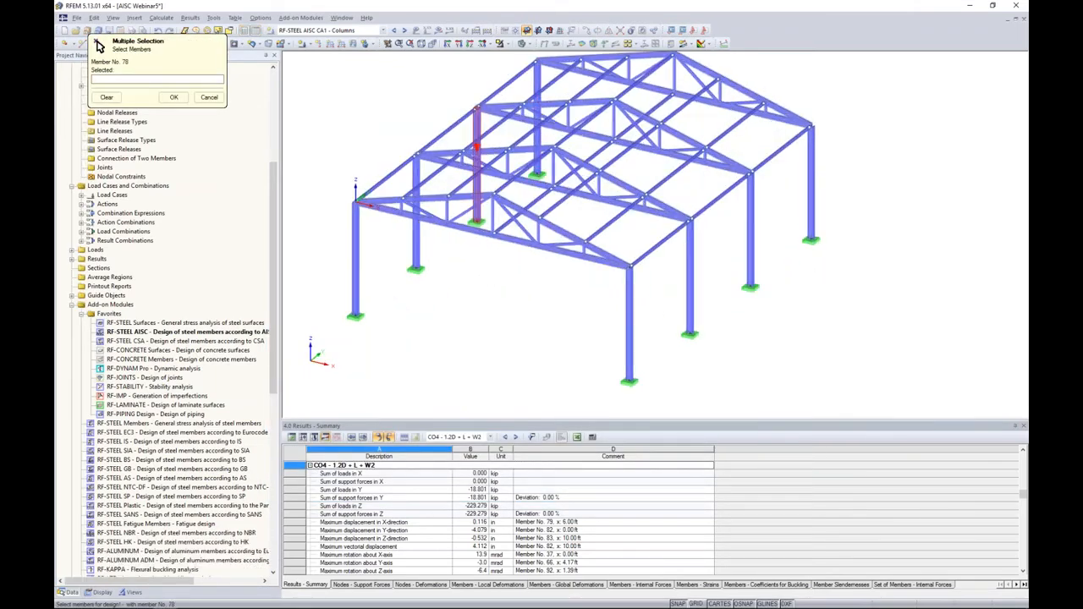
middle_drag(516, 264, 497, 280)
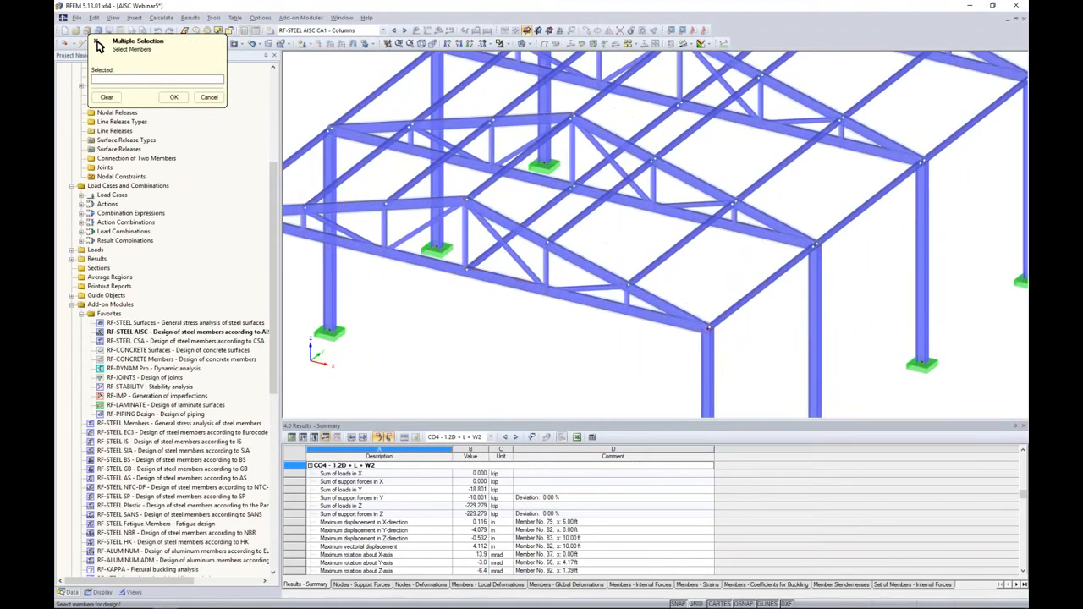
click(370, 139)
click(452, 160)
click(537, 180)
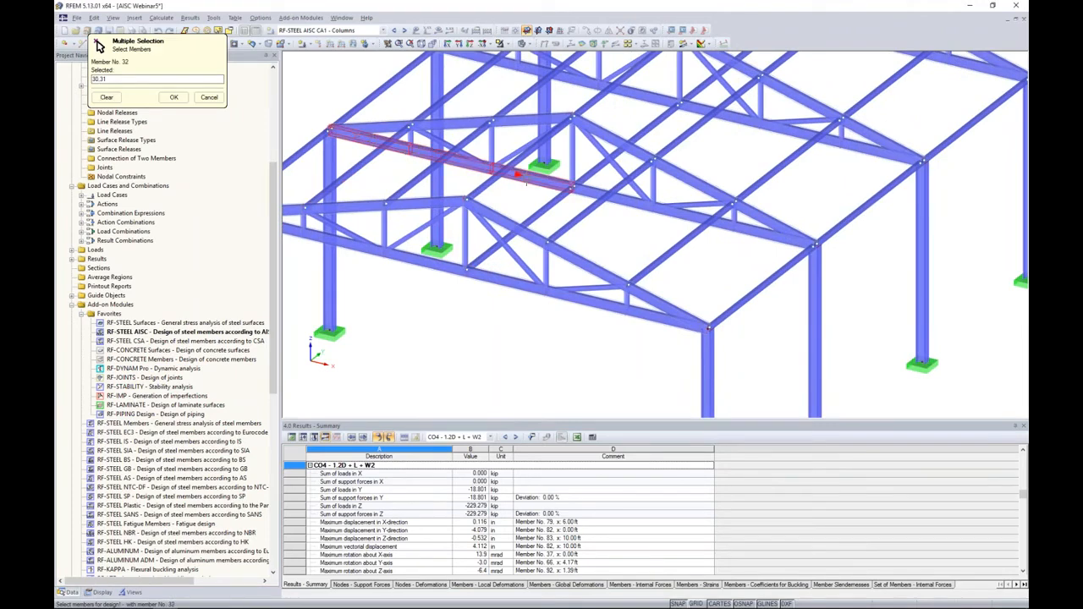
click(597, 193)
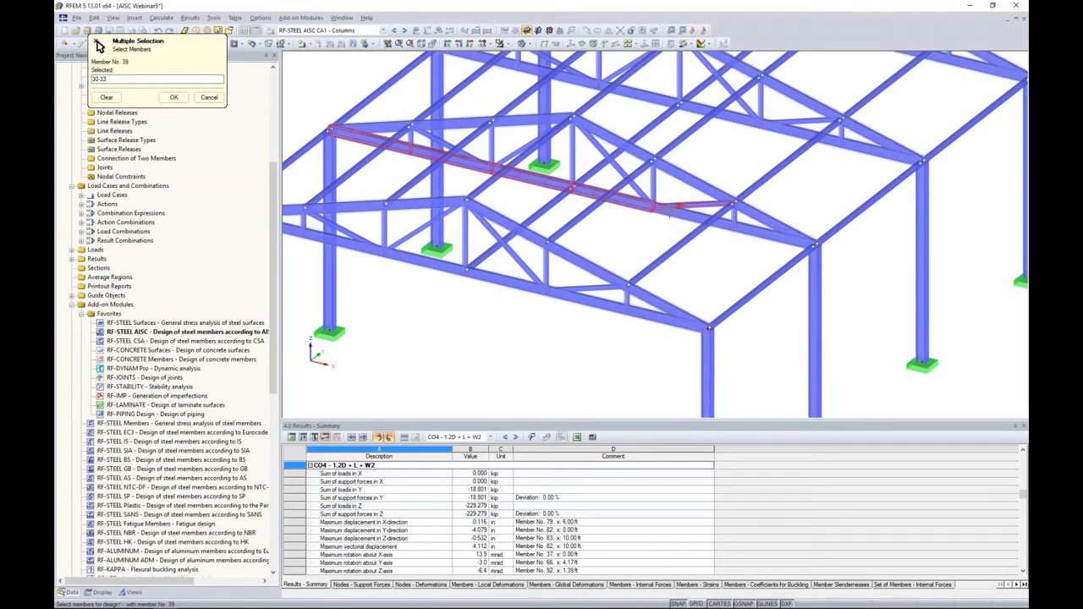
click(680, 213)
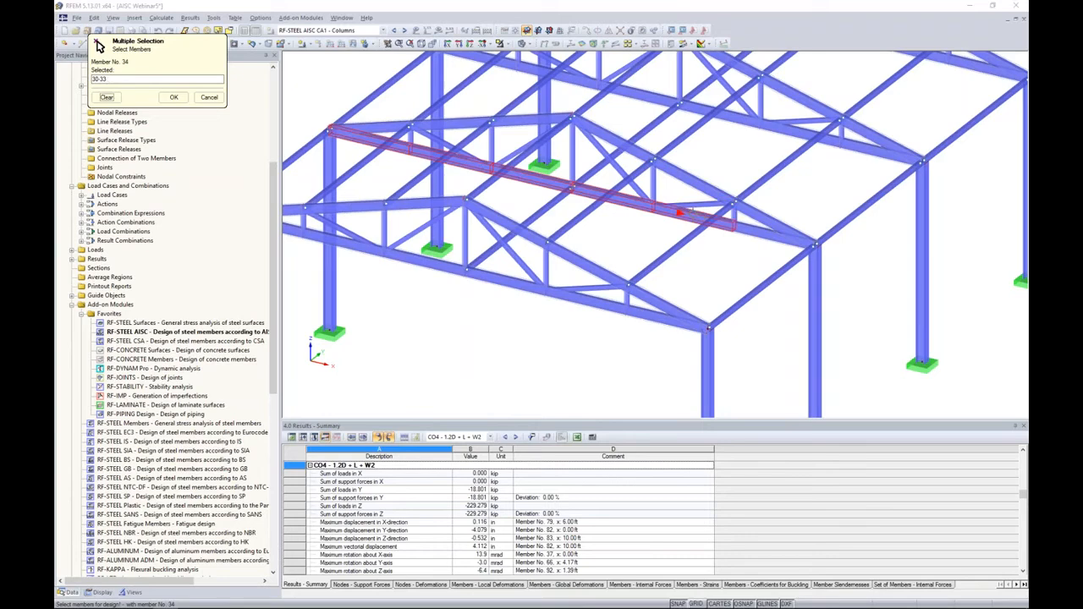
click(761, 232)
click(174, 96)
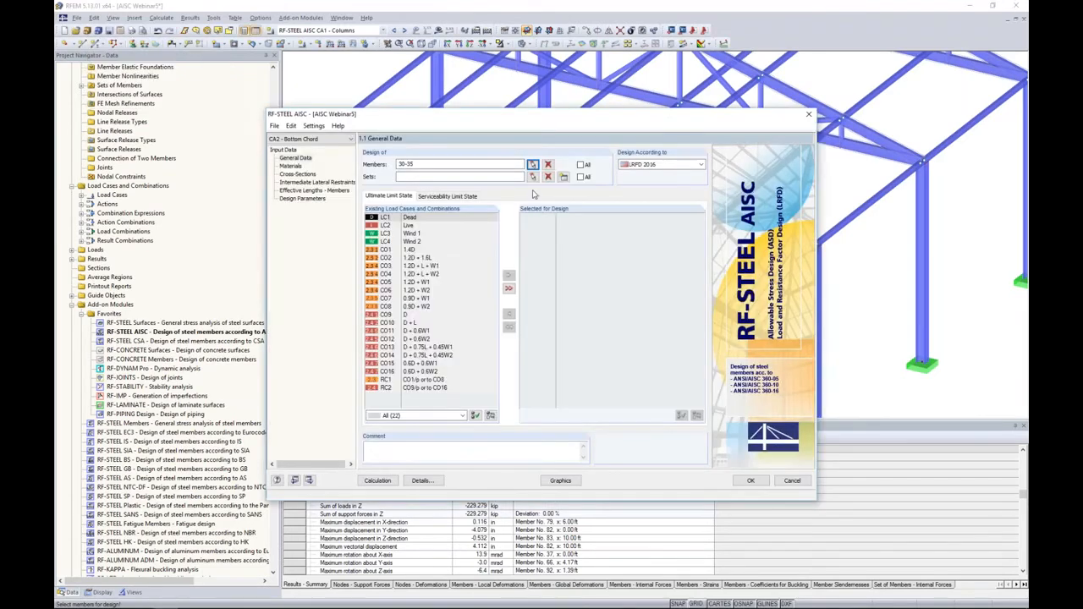
- Select the lower chord's set of members 6 for design and accept the Bottom Chord case's general data
click(533, 178)
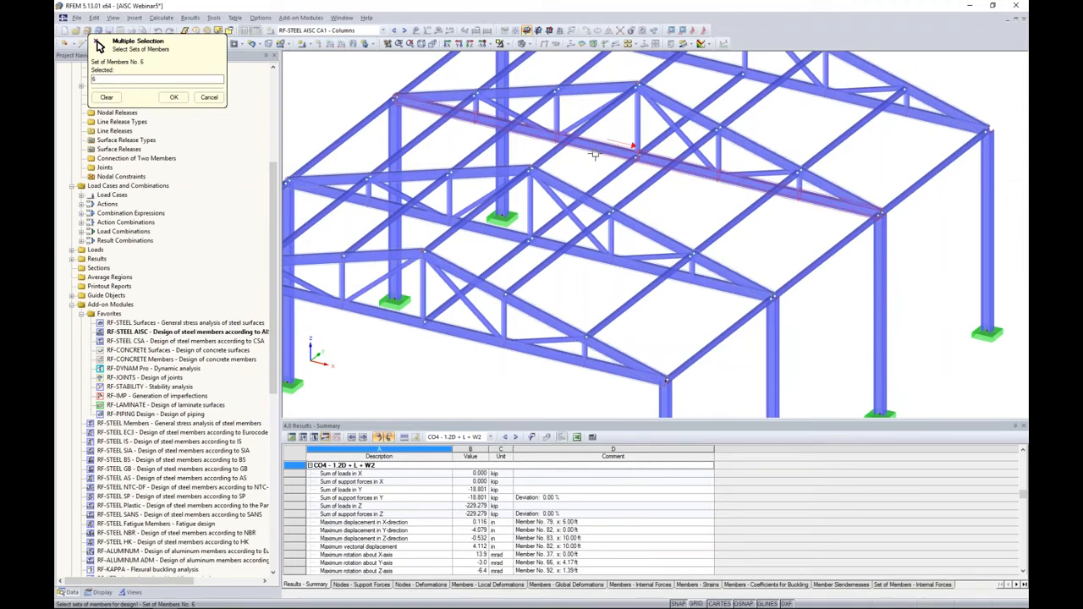
click(175, 98)
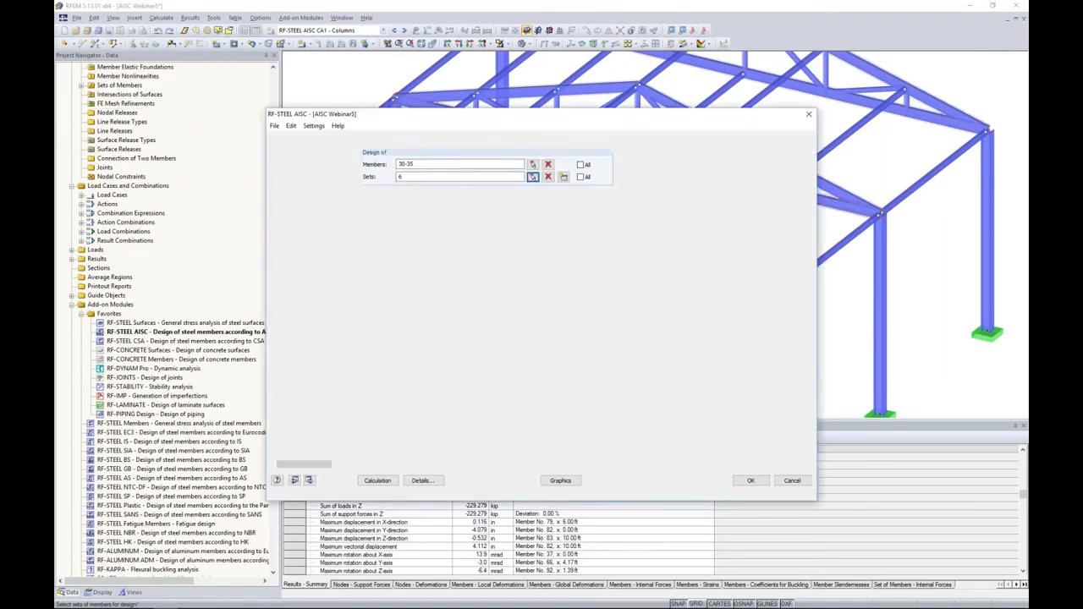
click(431, 252)
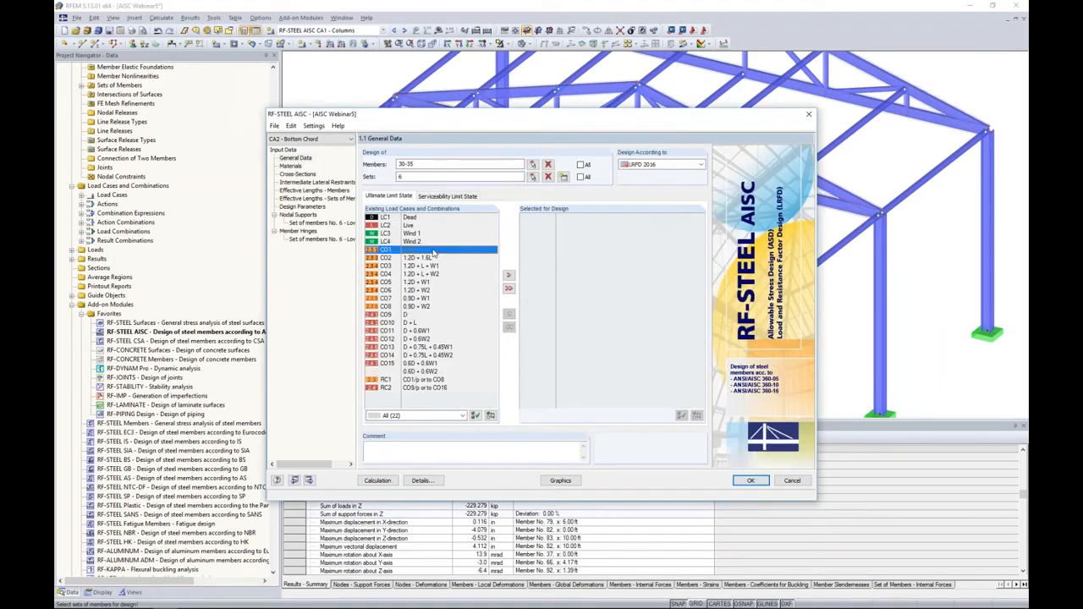
click(750, 479)
- Examine the lower chord's set of members 6 and its purlin and web connections up close in the model
middle_drag(709, 227, 662, 252)
scroll(651, 254, up, 3)
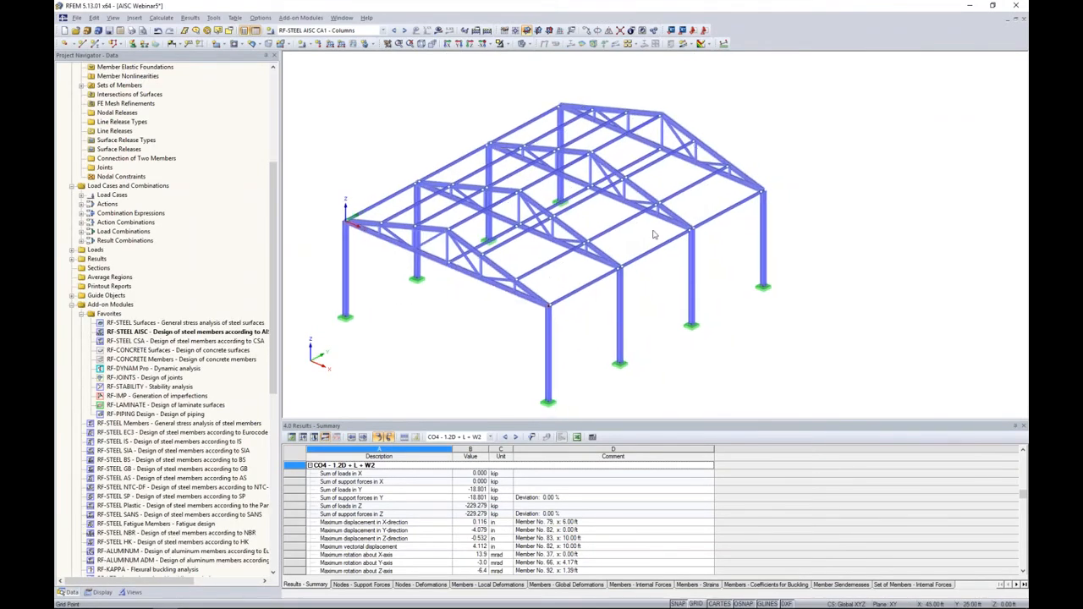
scroll(653, 234, up, 2)
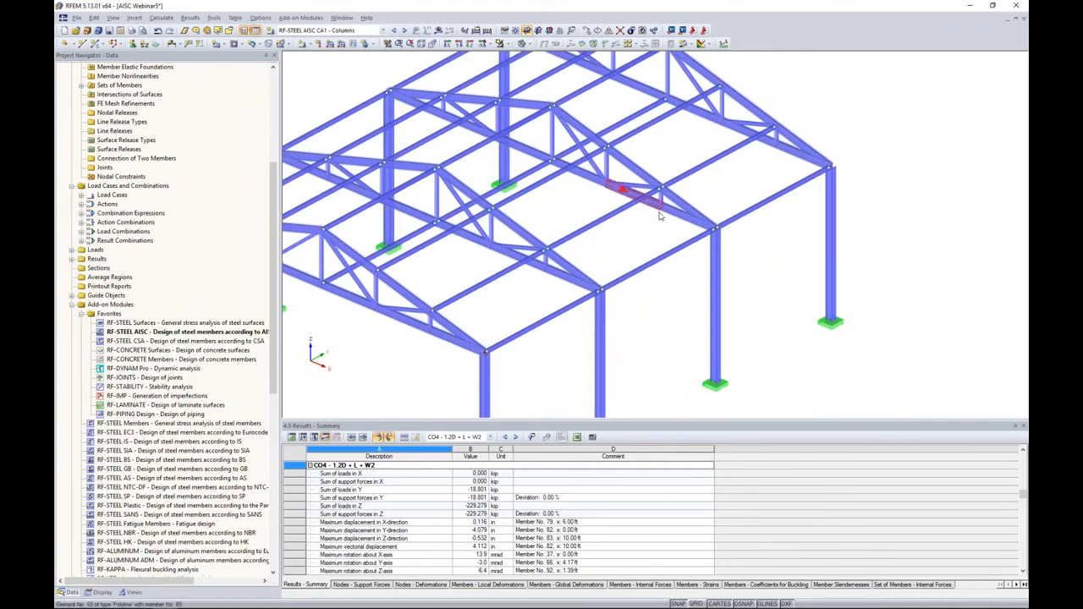
scroll(660, 216, up, 5)
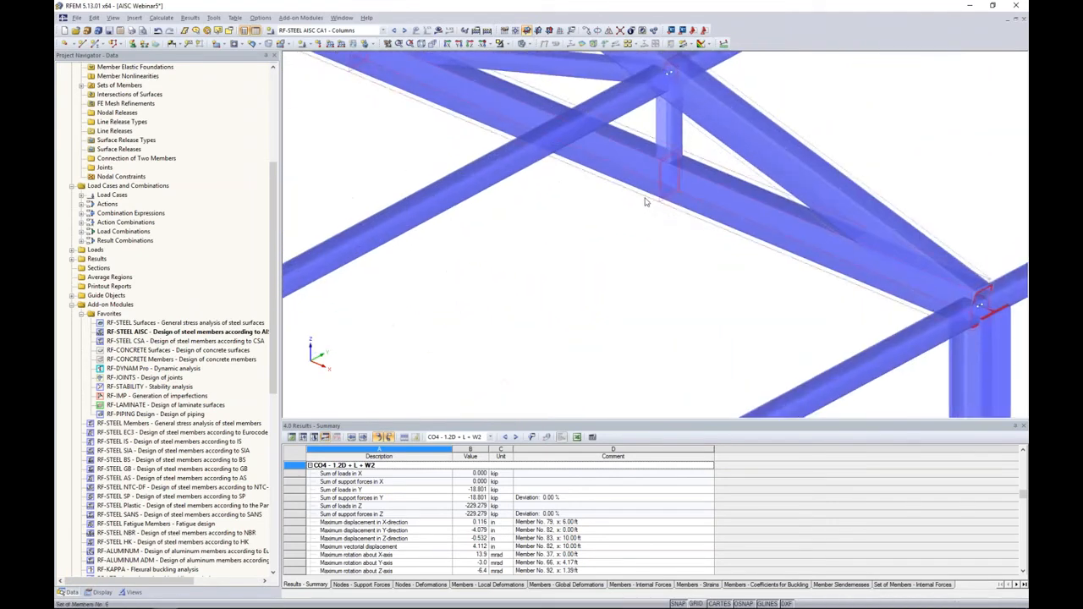
scroll(645, 201, down, 5)
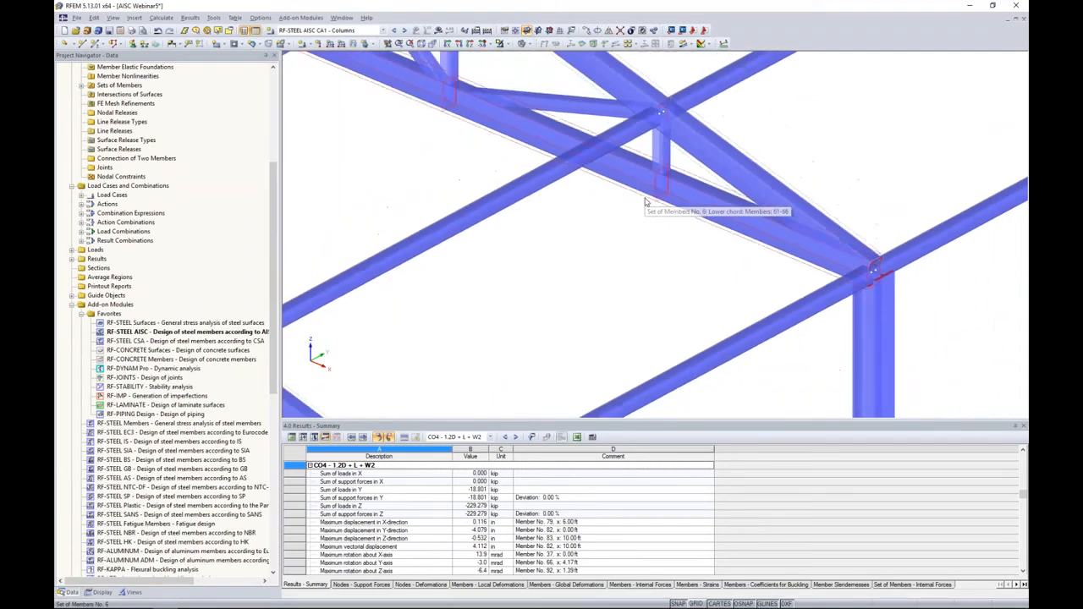
- Examine the third truss's top chord as a continuous set of members, along with the purlins and eave members framing into it
scroll(696, 263, down, 2)
middle_drag(610, 248, 641, 287)
scroll(694, 212, up, 4)
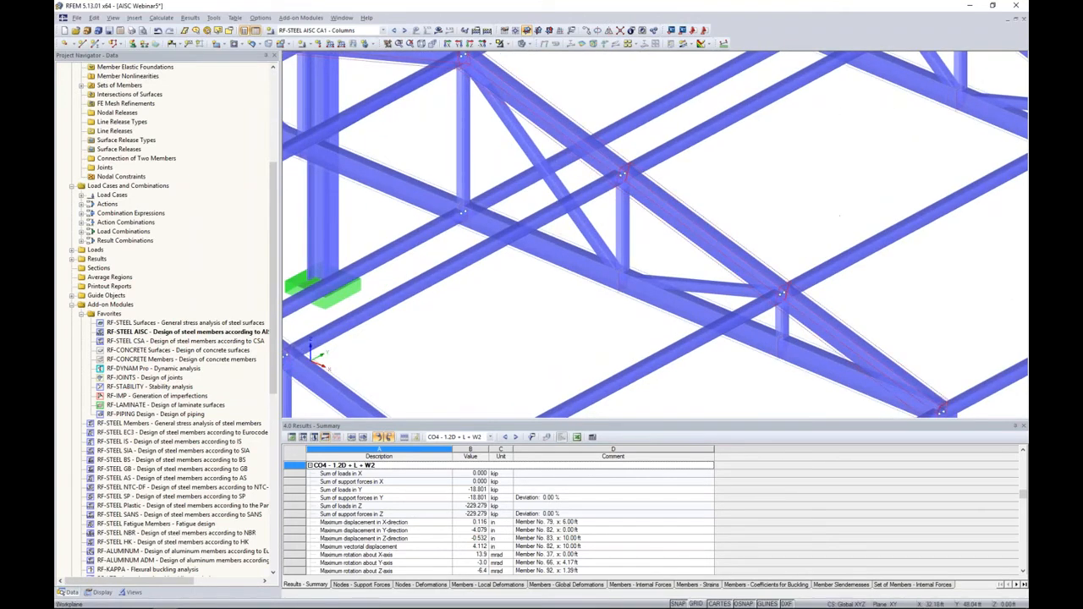
scroll(692, 210, down, 5)
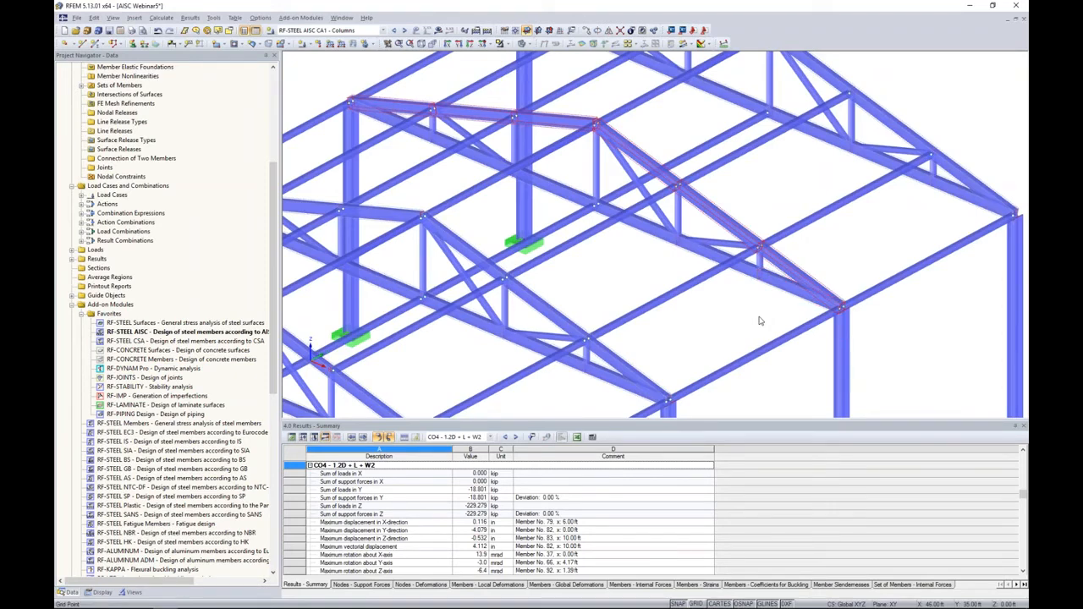
scroll(760, 321, down, 5)
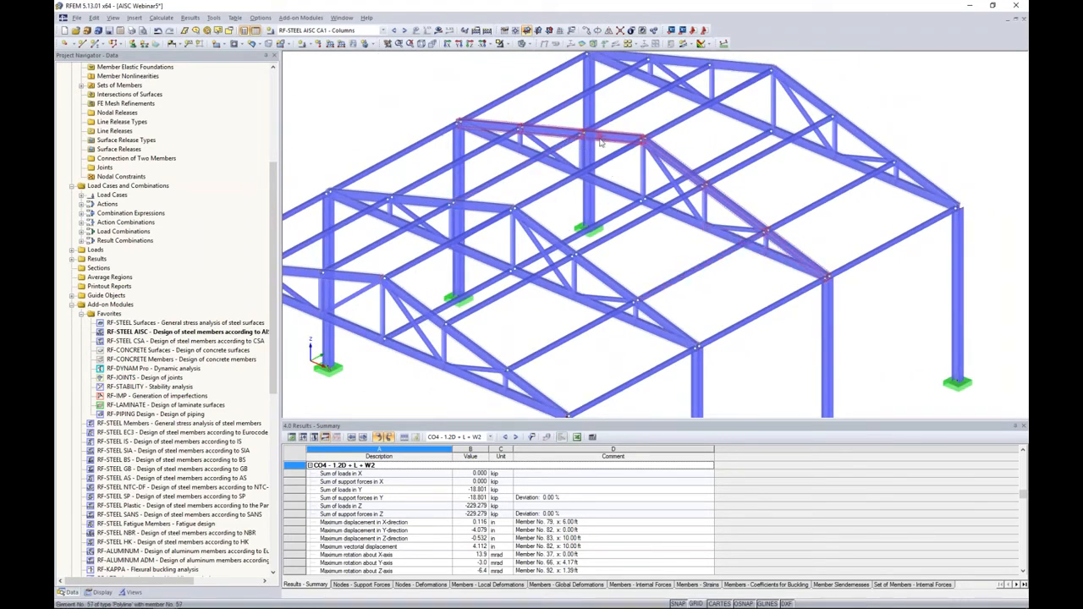
middle_drag(776, 286, 767, 246)
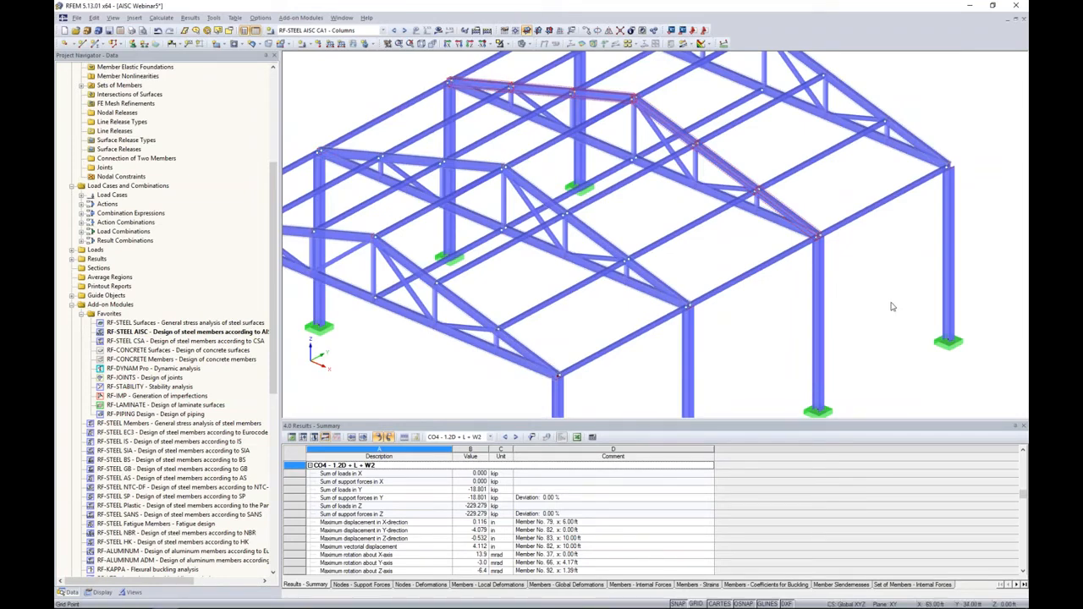
middle_drag(712, 335, 702, 296)
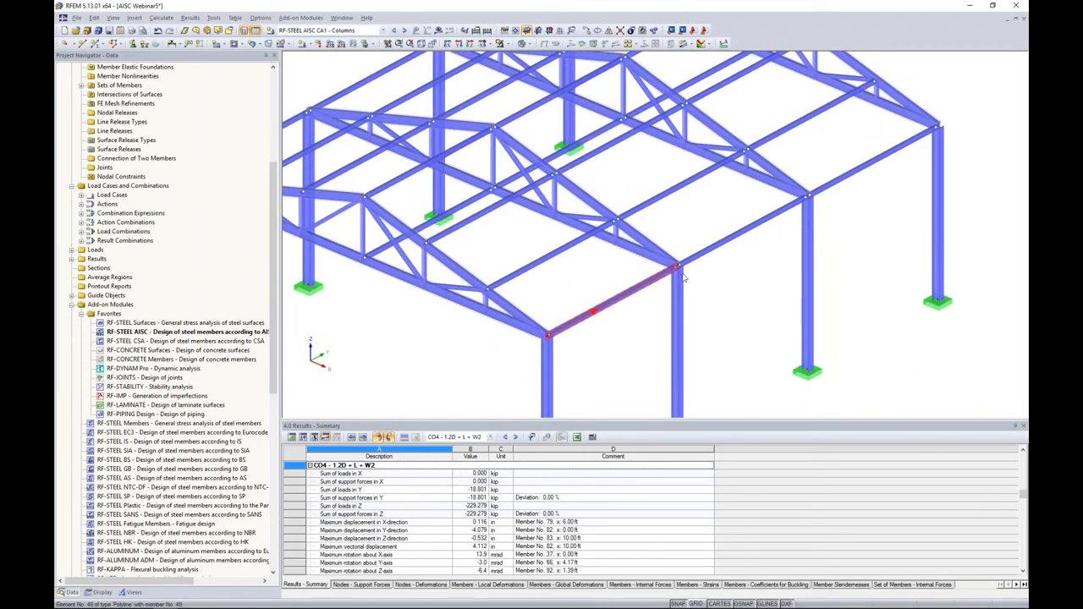
- View the type options for a new set of members from eave members 41, 72 and 103, and cancel its creation
right_click(829, 185)
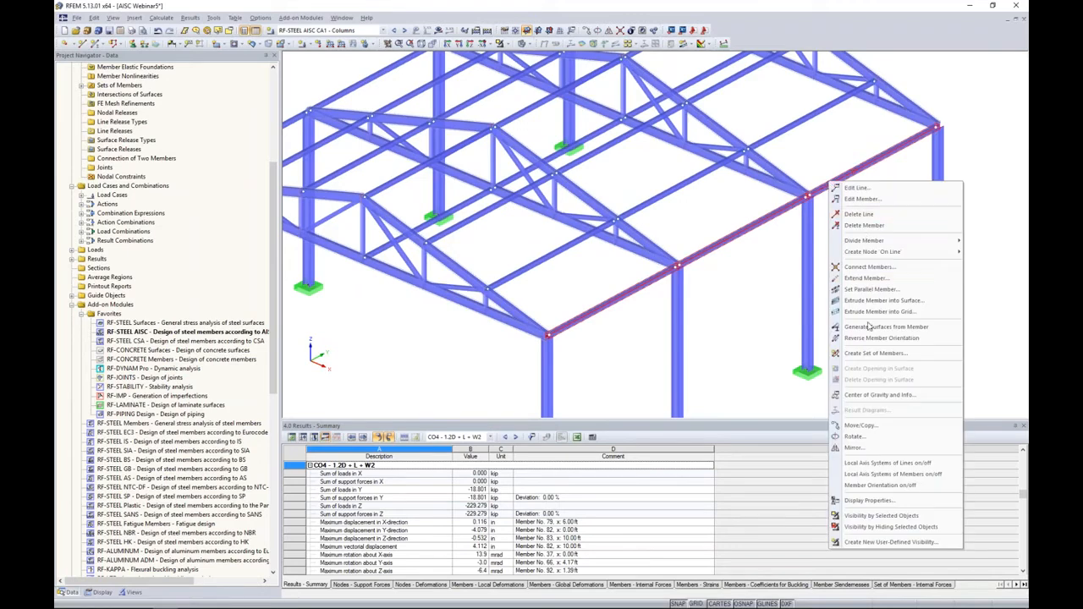
click(864, 353)
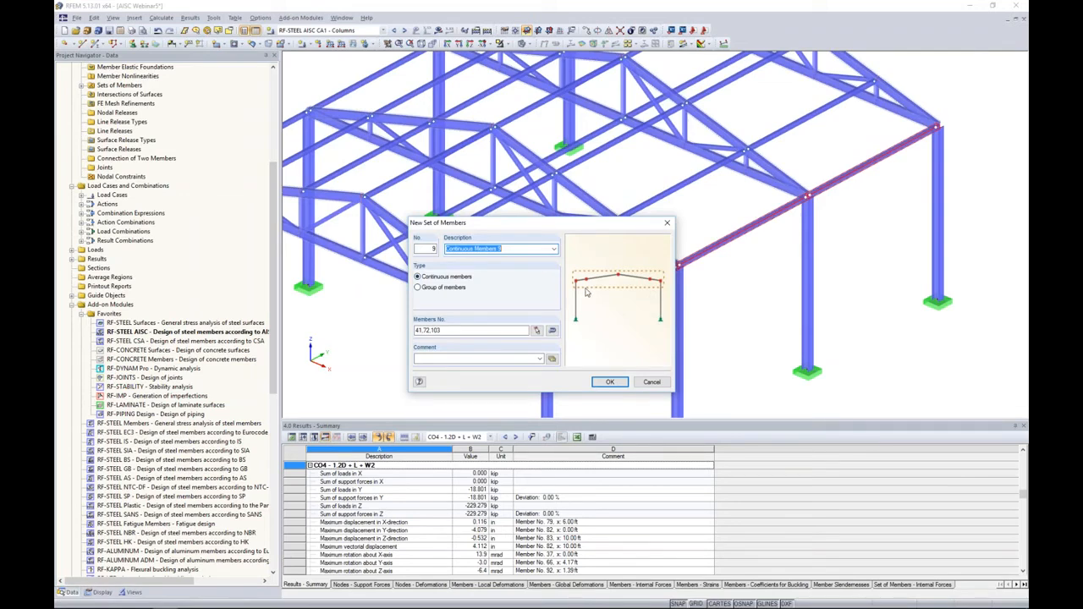
click(652, 382)
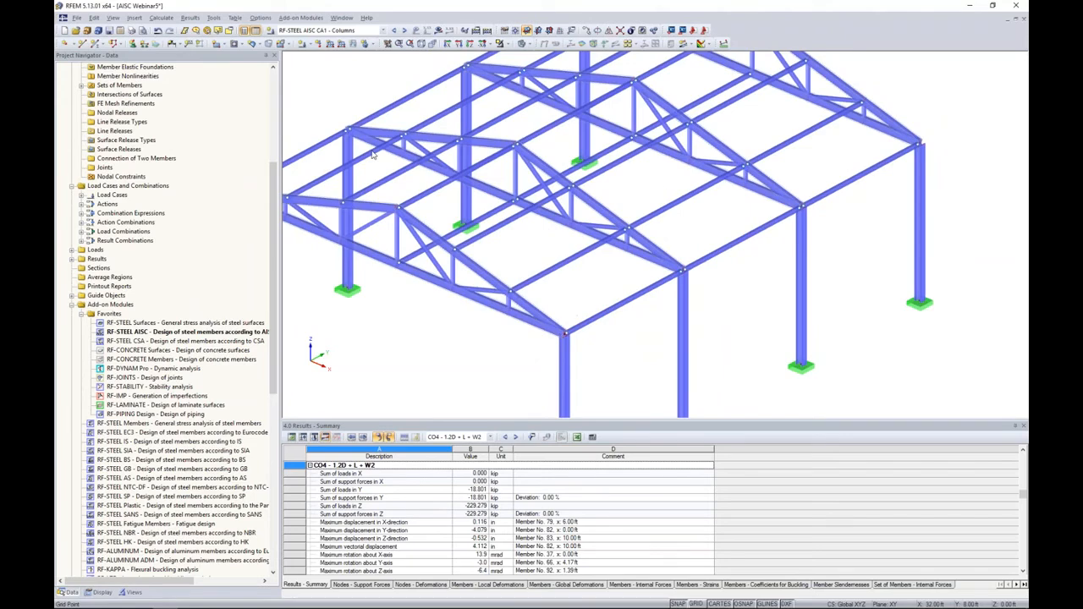
- Reopen the steel design module on case CA2 - Bottom Chord and add combinations CO2 to CO8 to the ultimate limit state design
click(301, 18)
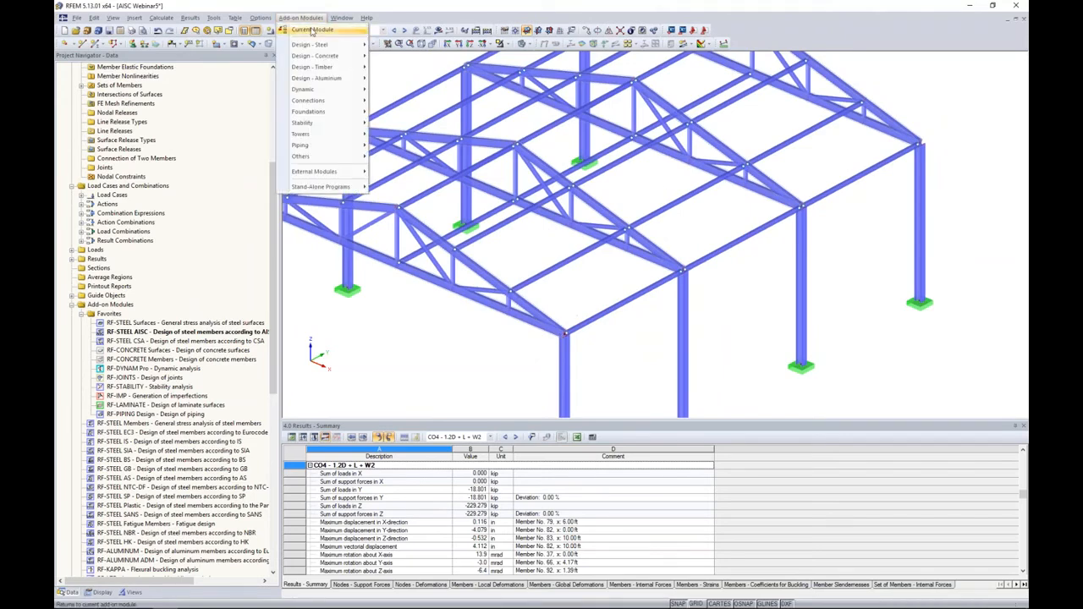
click(312, 30)
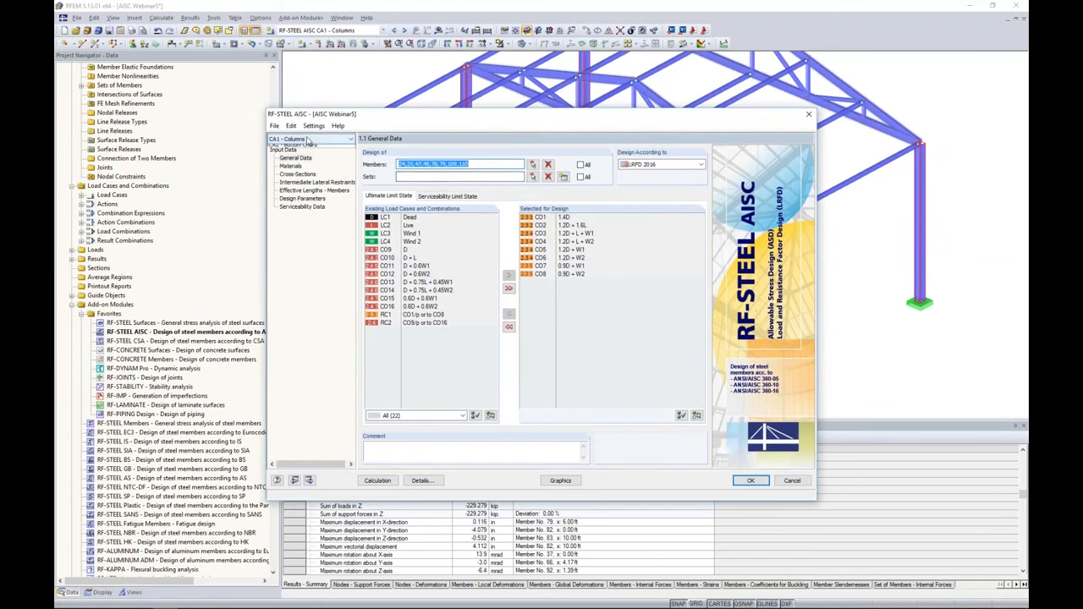
click(310, 139)
click(306, 156)
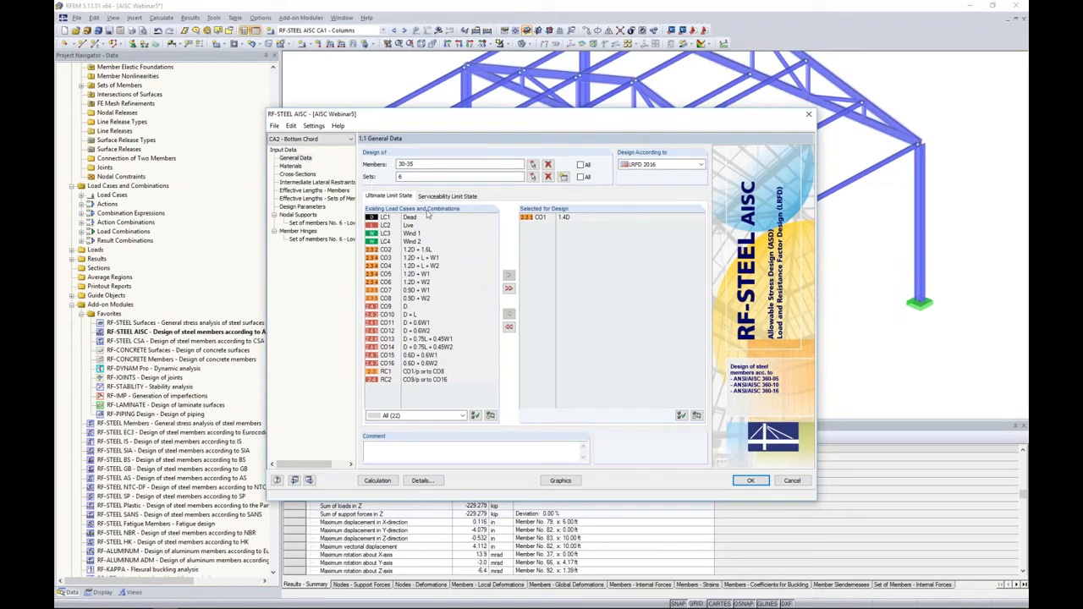
click(408, 250)
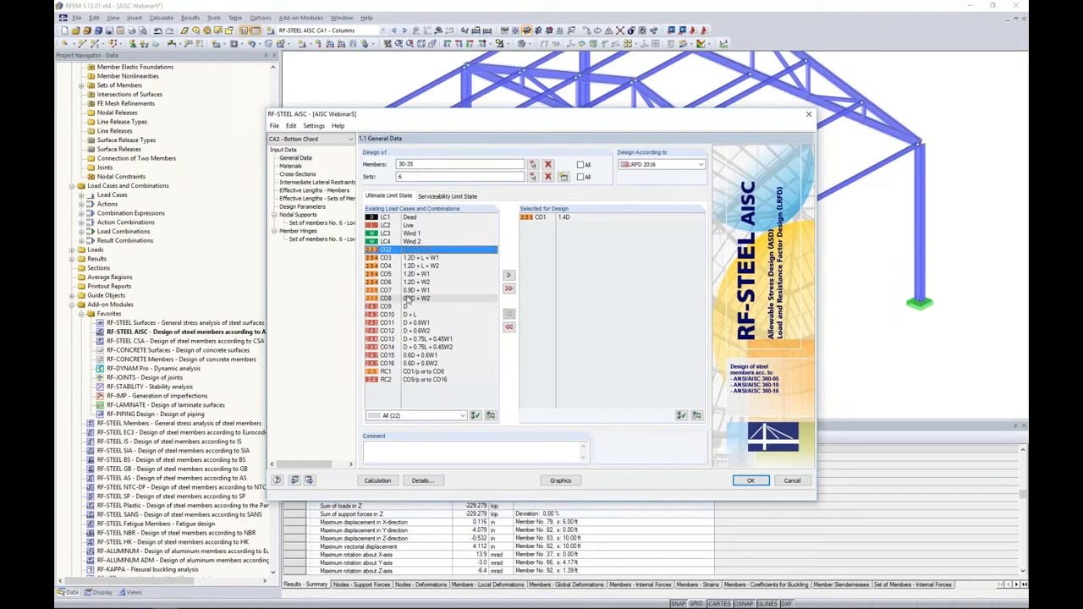
shift+click(415, 298)
click(508, 275)
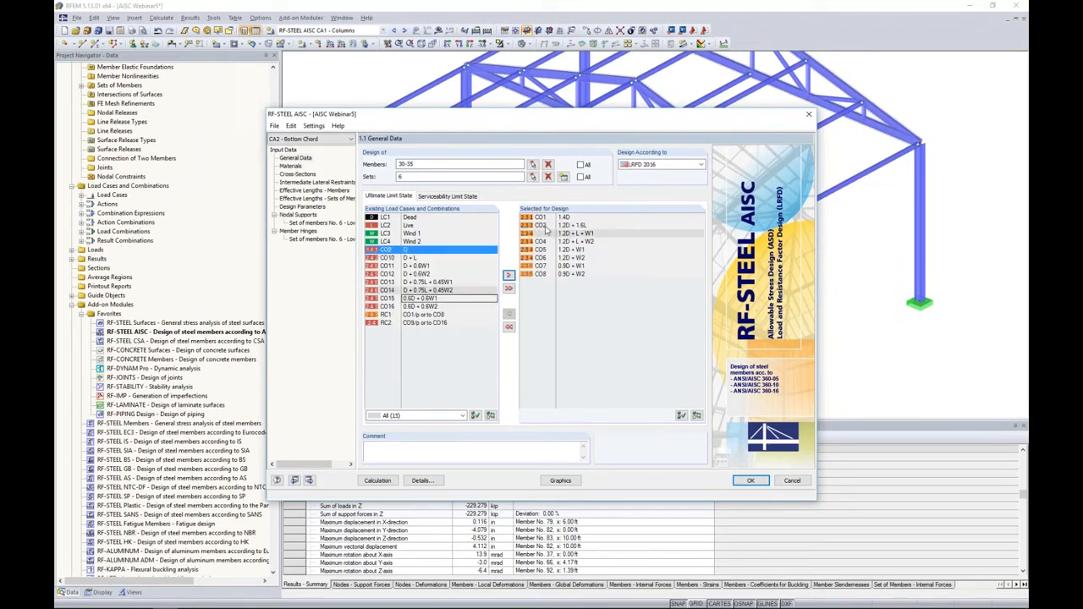
- Add load combinations CO9 to CO16 to the Bottom Chord case's serviceability limit state design
click(445, 196)
click(407, 315)
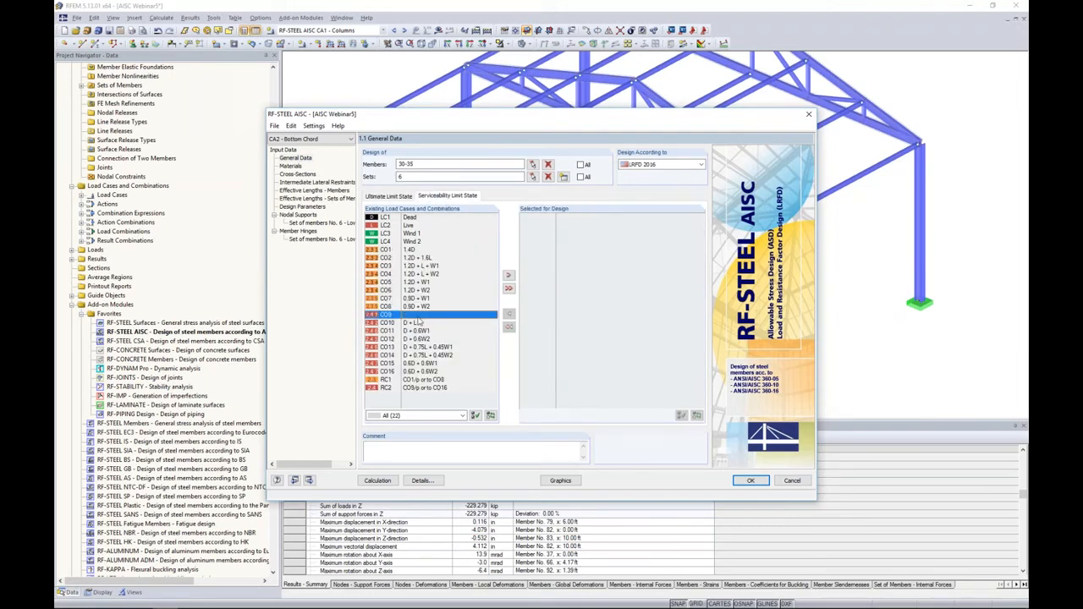
shift+click(407, 372)
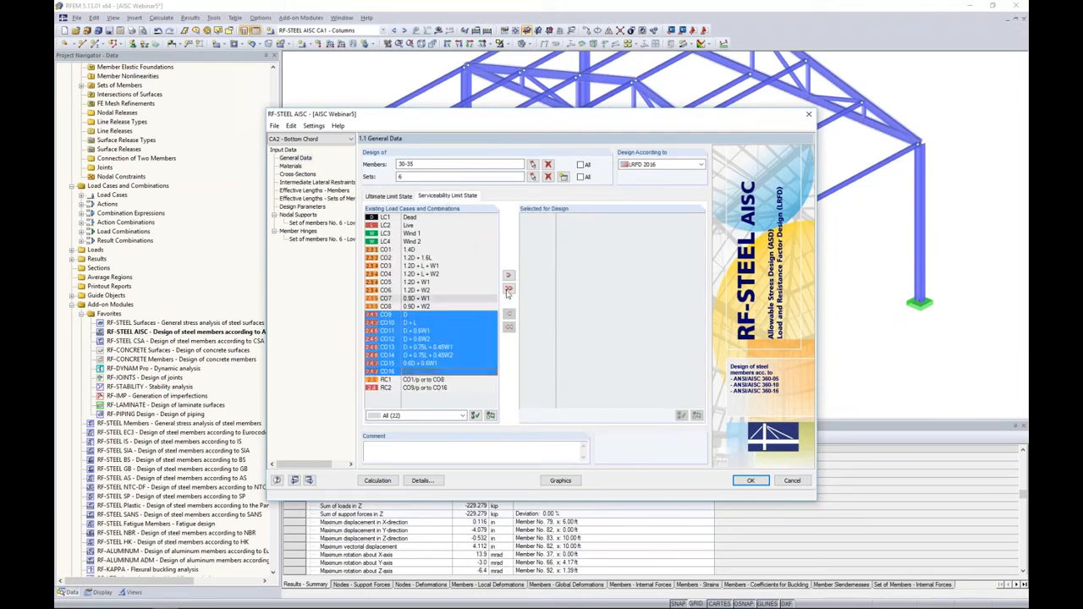
click(509, 275)
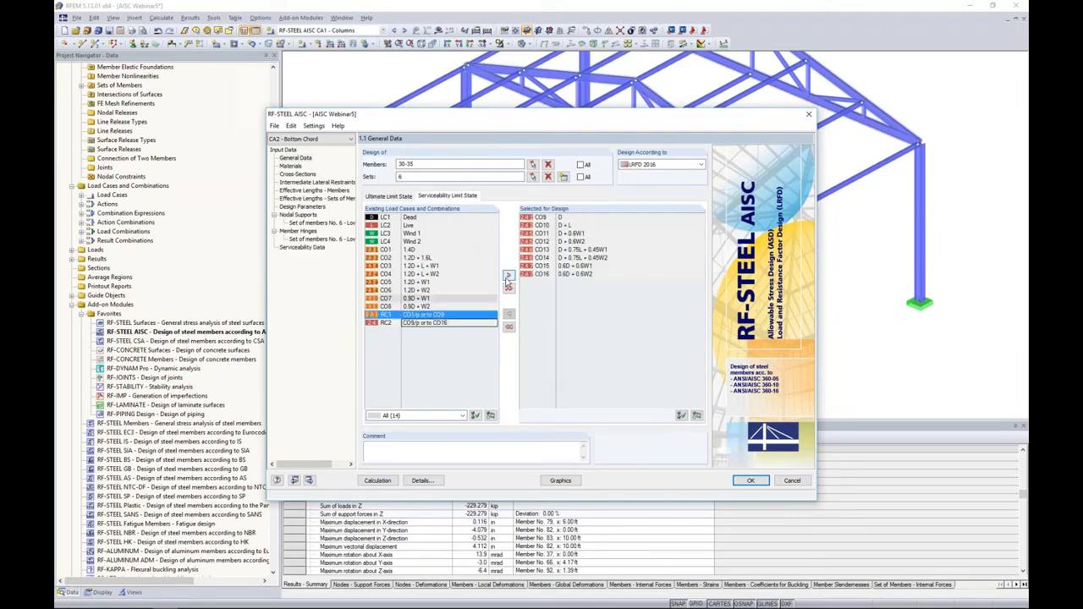
- Check the Steel A1085 material and turn off the B4.2 reduction of nominal wall thickness for HSS in the design details
click(290, 166)
click(423, 193)
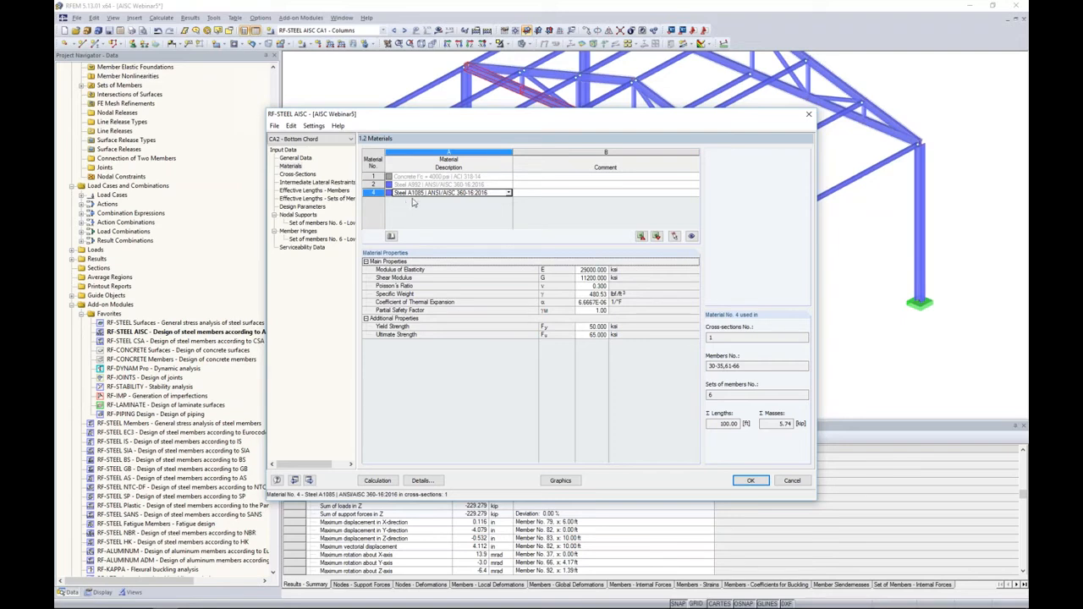
click(421, 481)
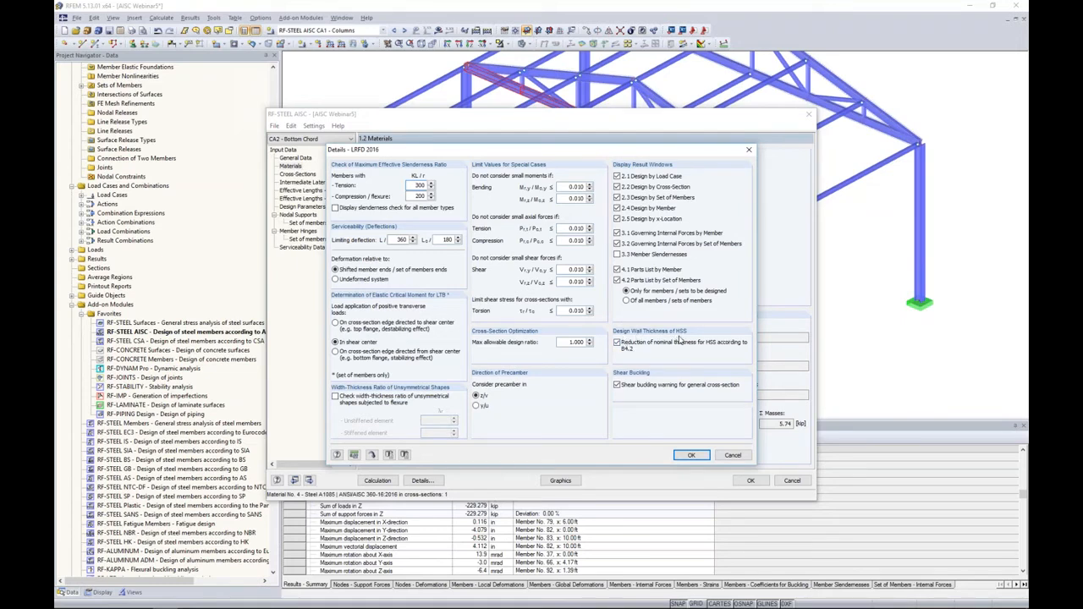
click(618, 344)
click(688, 454)
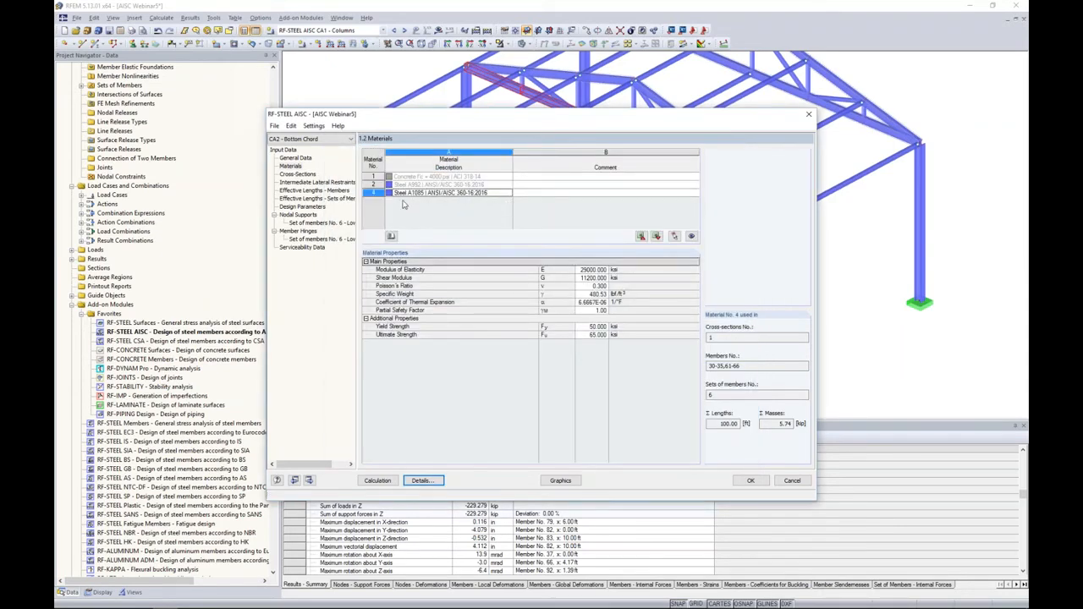
- Review the bottom chord's Rect HSS 12x8x0.500 cross-section and the members' intermediate lateral restraint settings
click(300, 175)
click(440, 177)
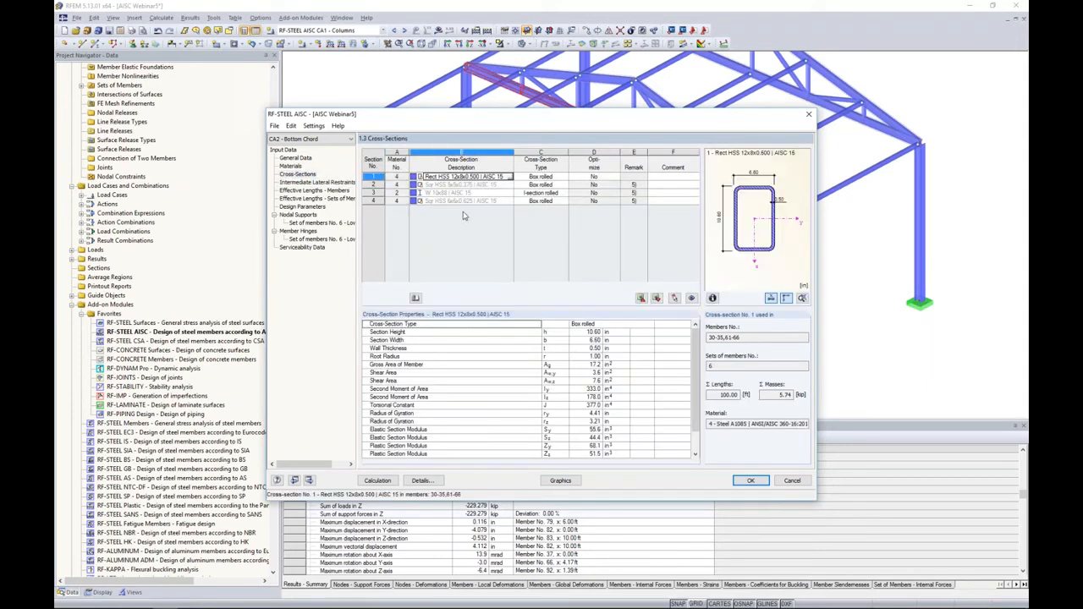
click(318, 182)
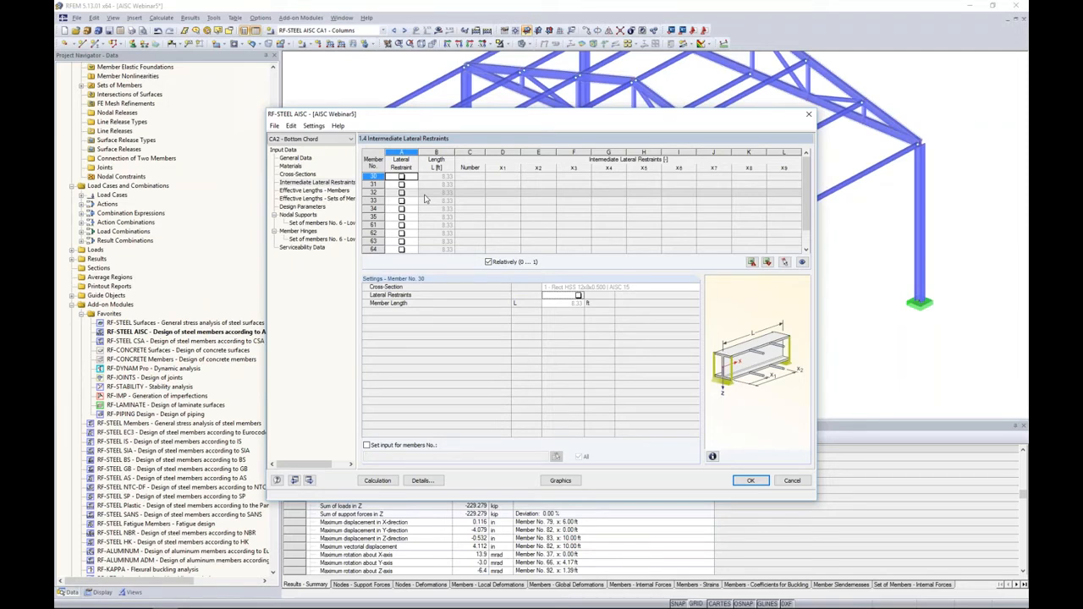
- Set member 30's major-axis effective length KyL to 50.00 ft by measuring between the bottom chord's two end nodes in the model
click(335, 192)
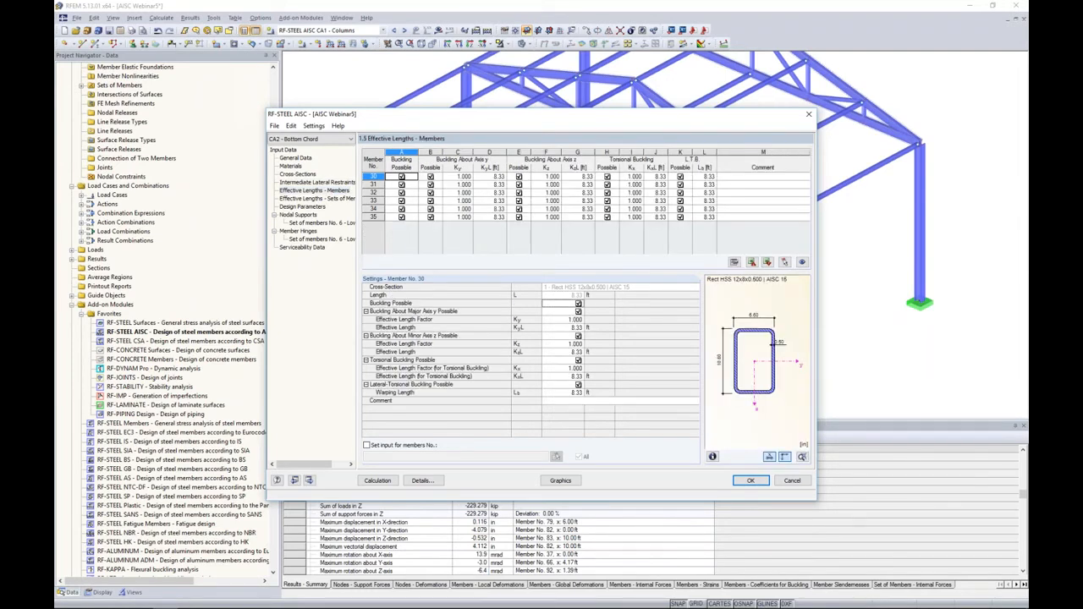
click(342, 191)
drag(425, 121, 425, 295)
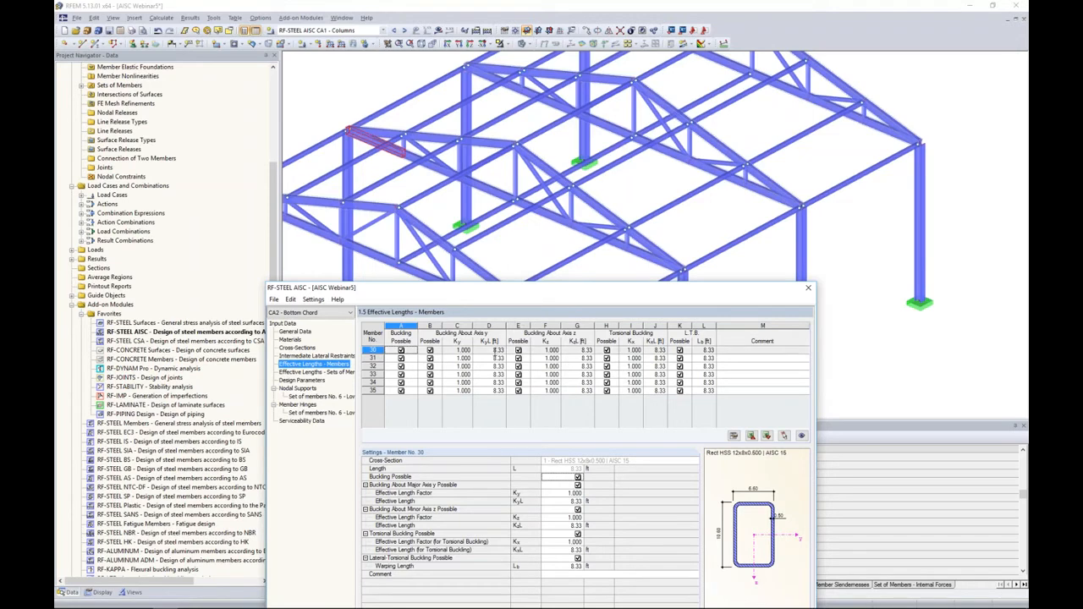
click(495, 349)
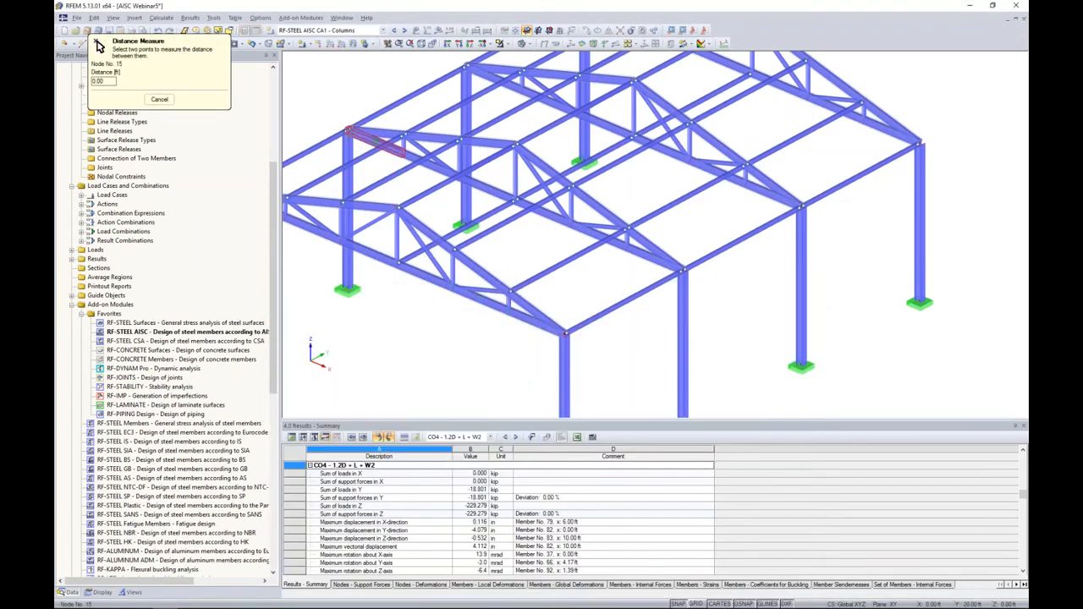
click(348, 129)
click(684, 270)
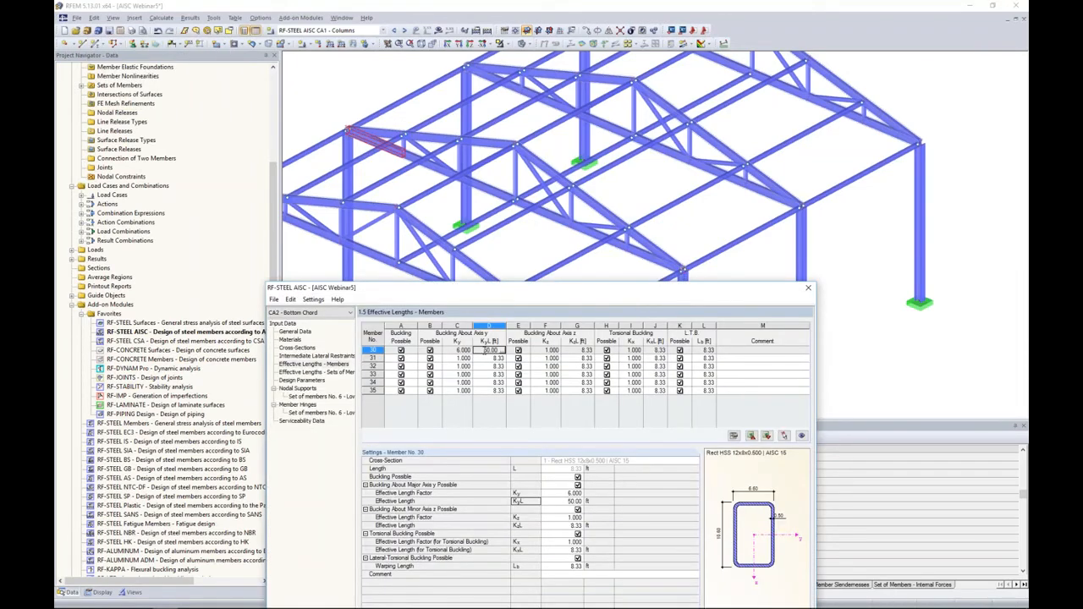
- Set the major-axis effective length KyL of members 31 to 35 to 50.00 ft
click(498, 359)
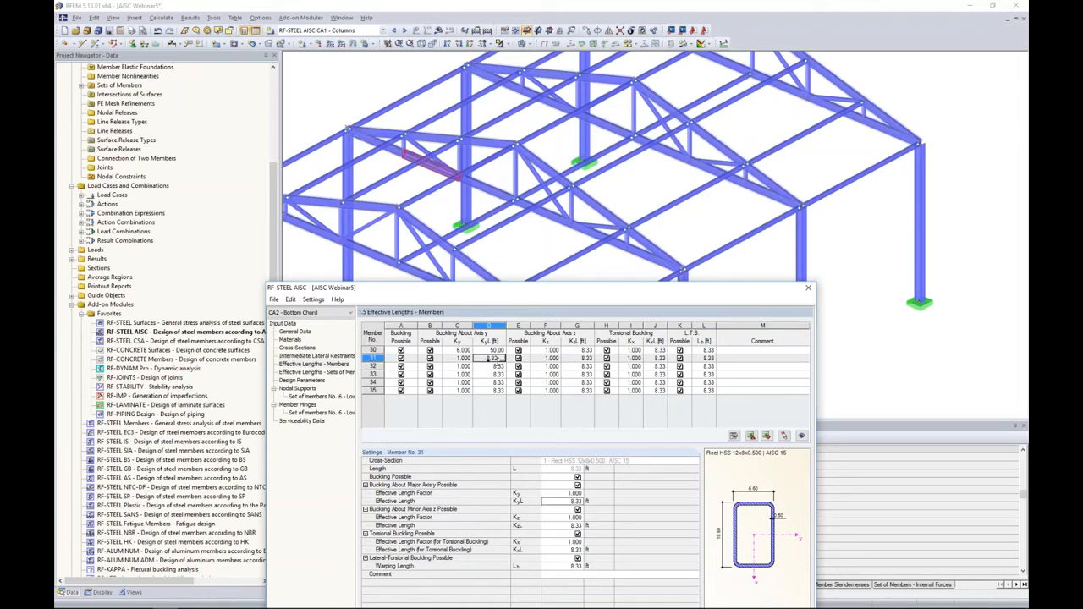
text(50.00)
key(Down)
text(50.00)
key(Down)
key(ctrl+v)
key(Down)
key(ctrl+v)
key(Down)
text(50.00)
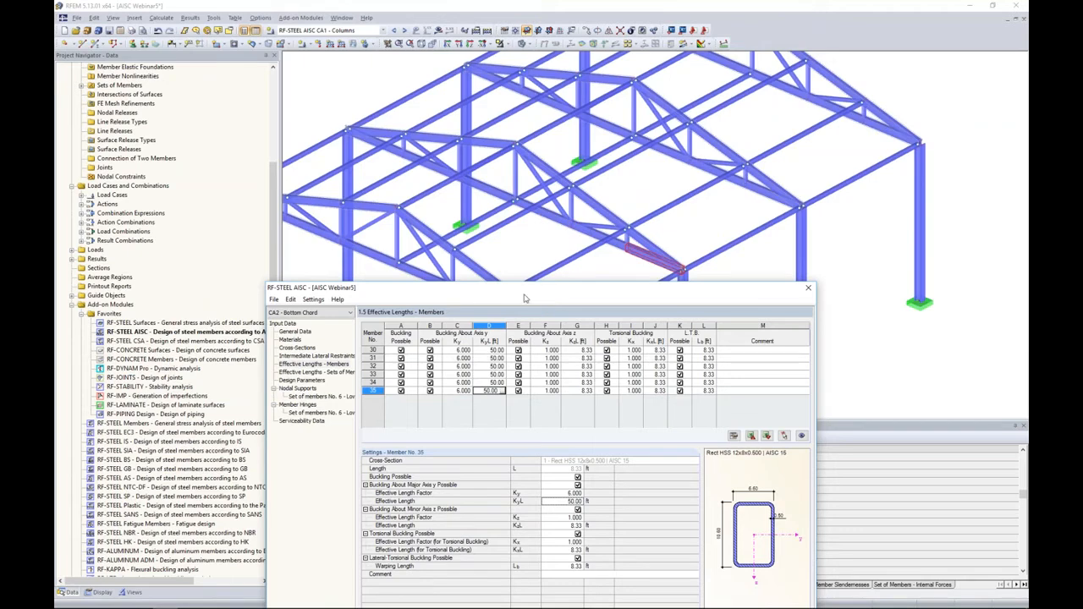
- Set the minor-axis effective length KzL of members 30 to 35 to 25.00 ft, measured from the chord's end node to its midspan node
drag(524, 293, 598, 282)
click(610, 244)
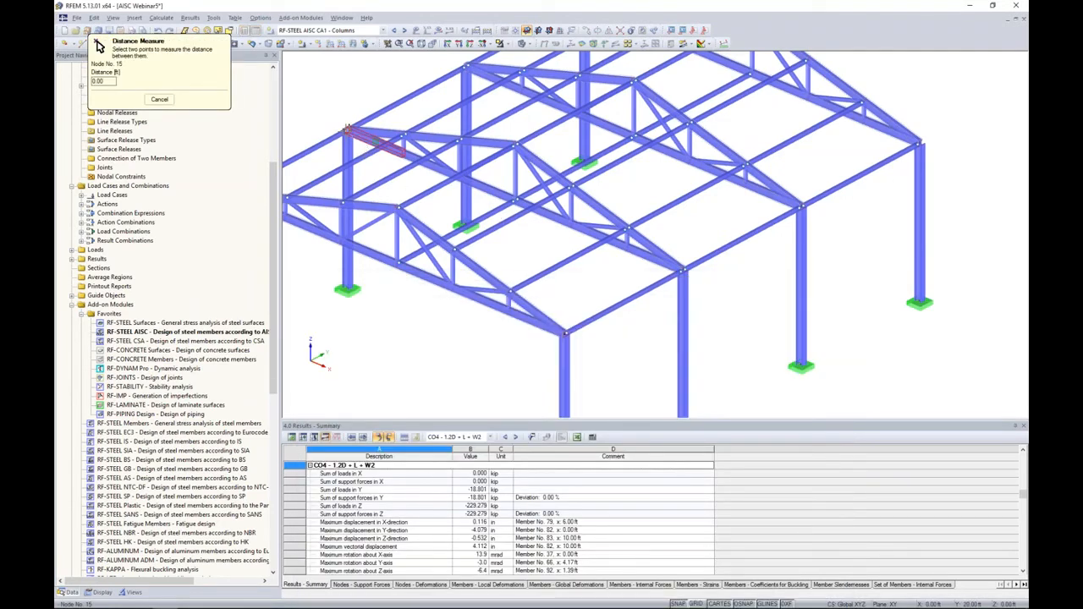
click(517, 201)
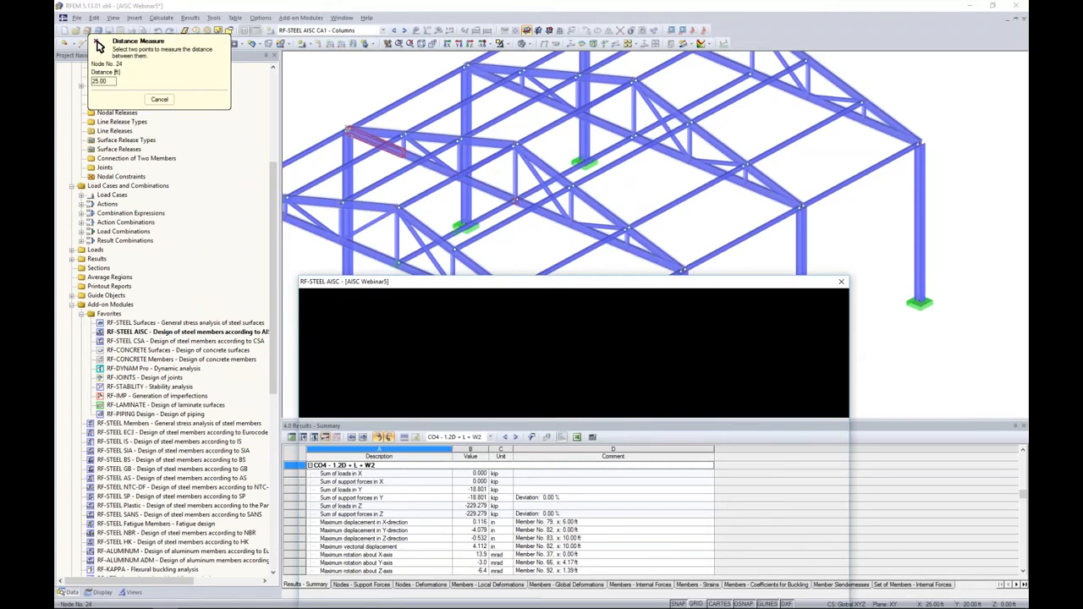
click(616, 352)
key(F8)
key(F8)
key(F8)
key(F8)
key(F8)
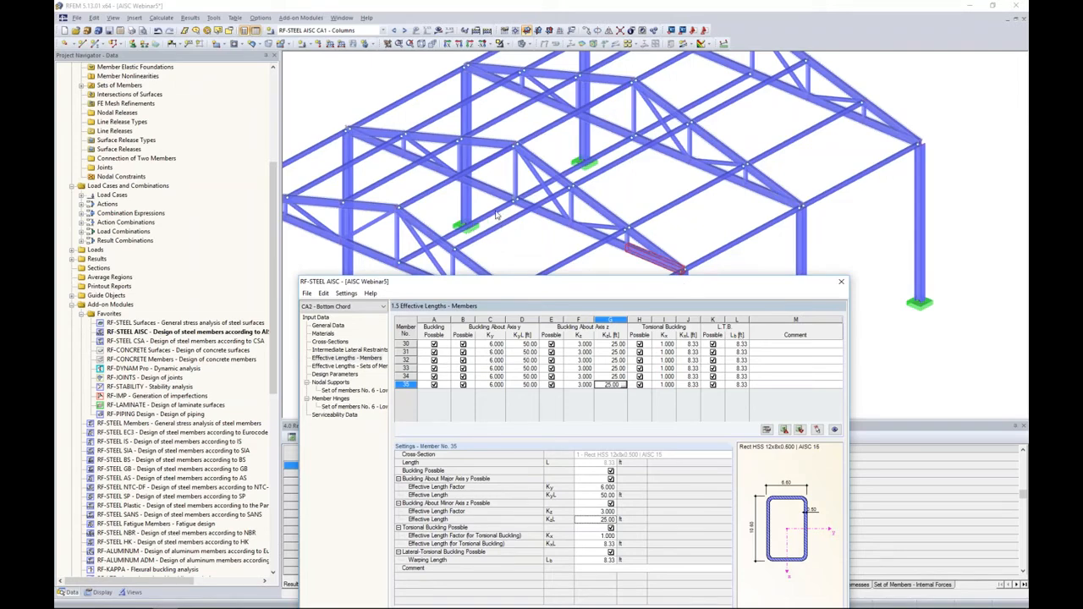
- Copy the 25.00 ft minor-axis effective lengths into the torsional effective lengths KxL of members 30 to 35
drag(556, 279, 550, 119)
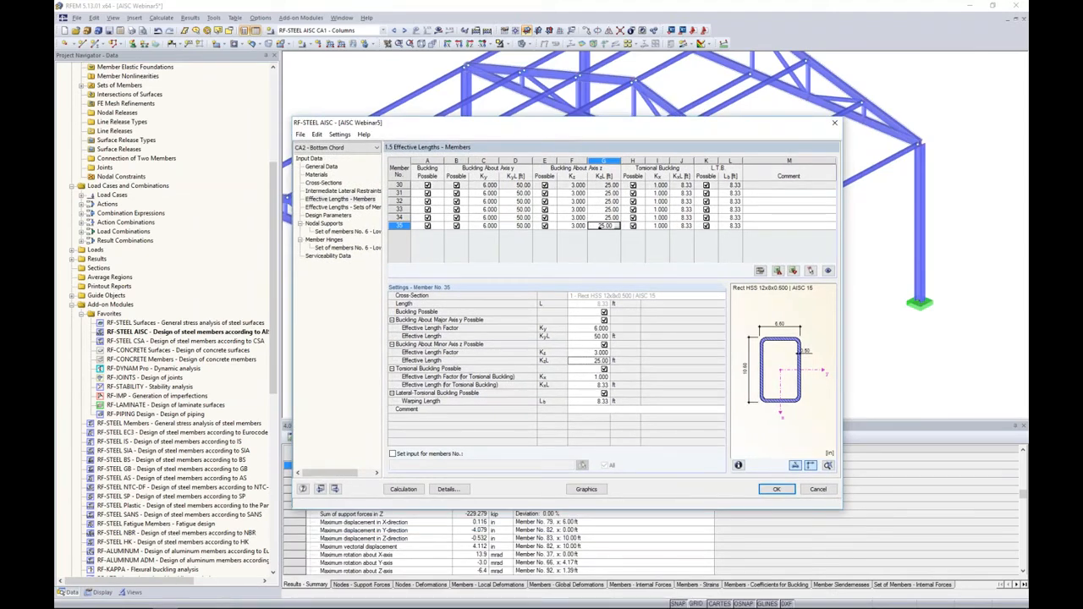
drag(603, 185, 605, 224)
key(super+c)
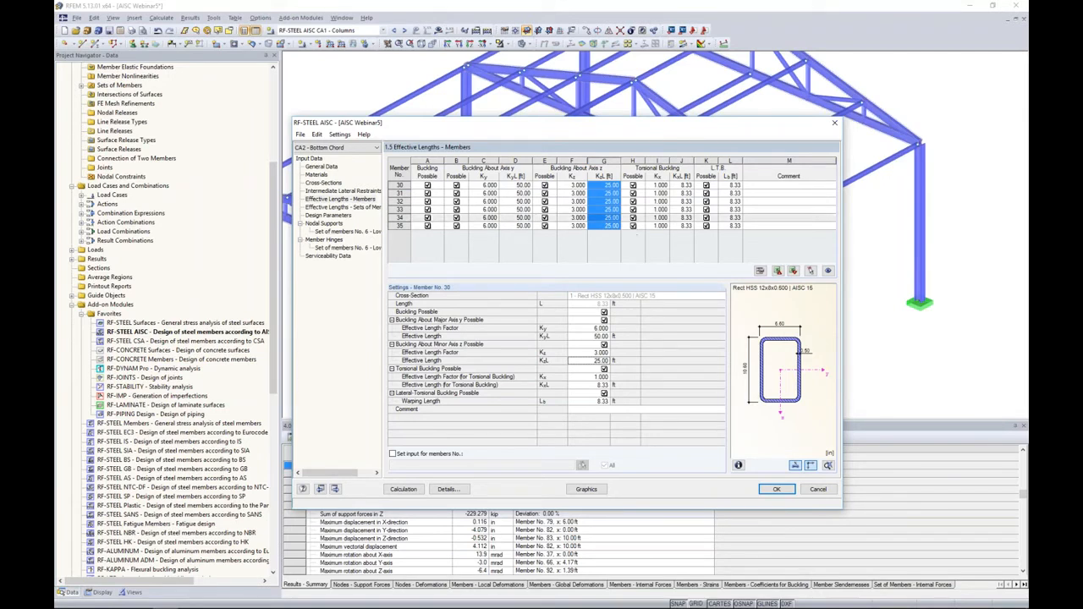
drag(678, 186, 685, 228)
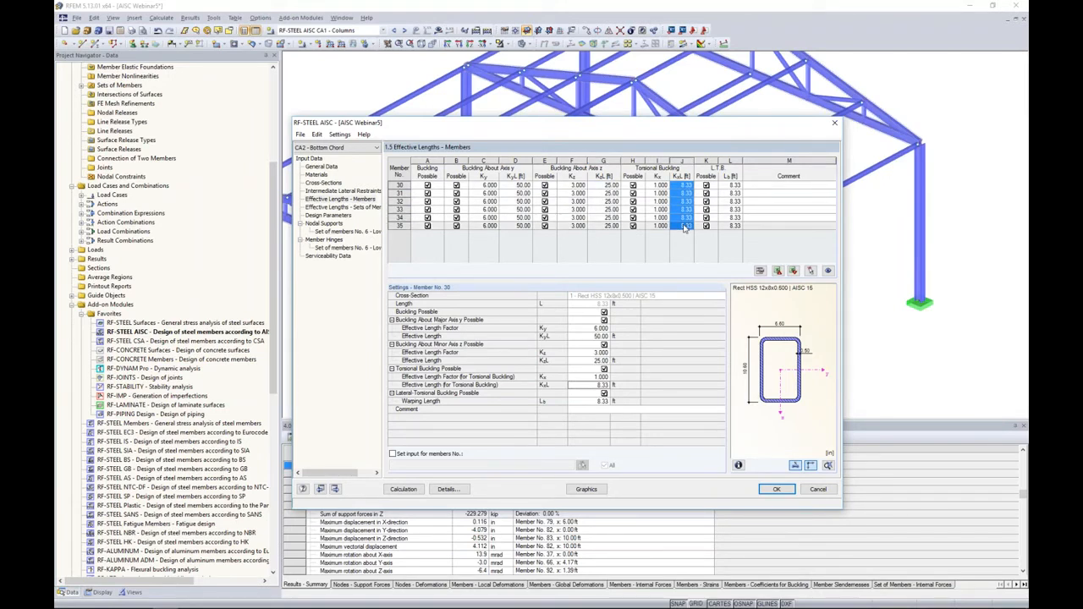
key(ctrl+v)
click(529, 336)
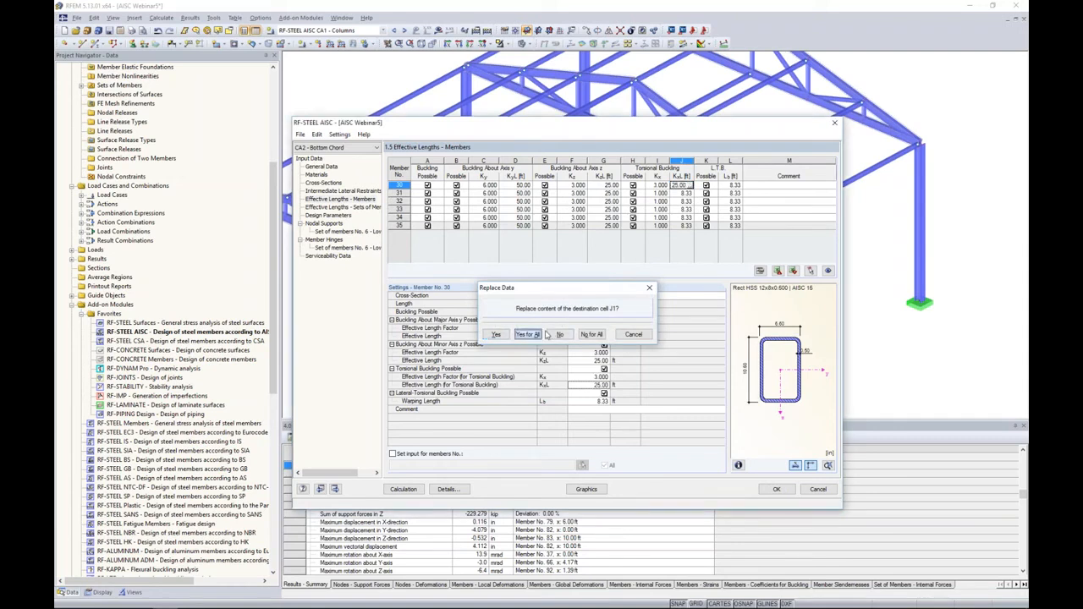
- Set the lateral-torsional buckling length Lb of members 30 to 35 to 25.00 ft using the copied values
drag(731, 186, 731, 230)
key(ctrl+v)
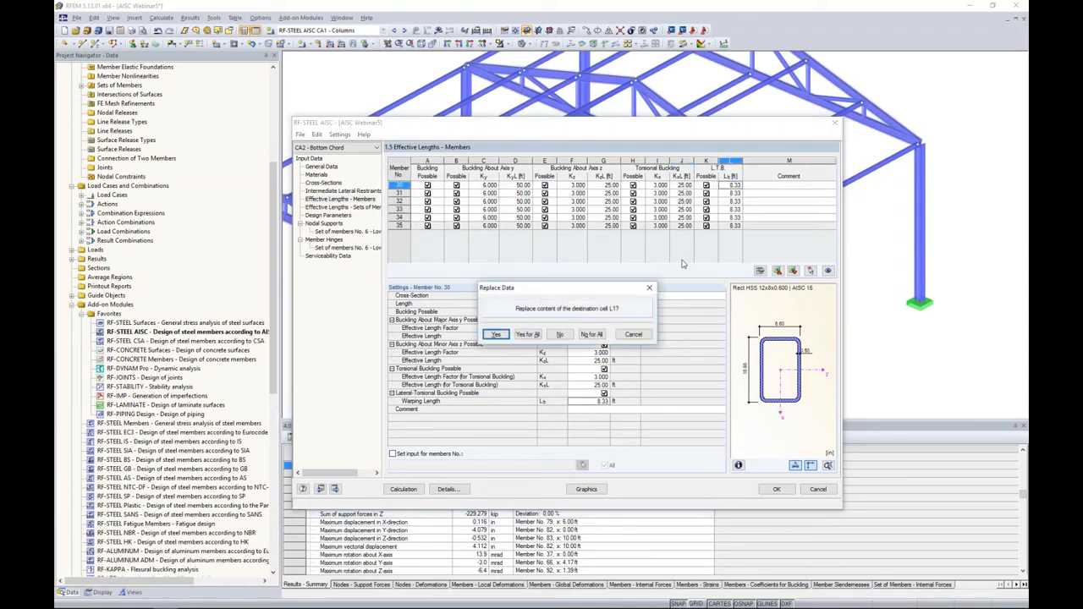
click(550, 331)
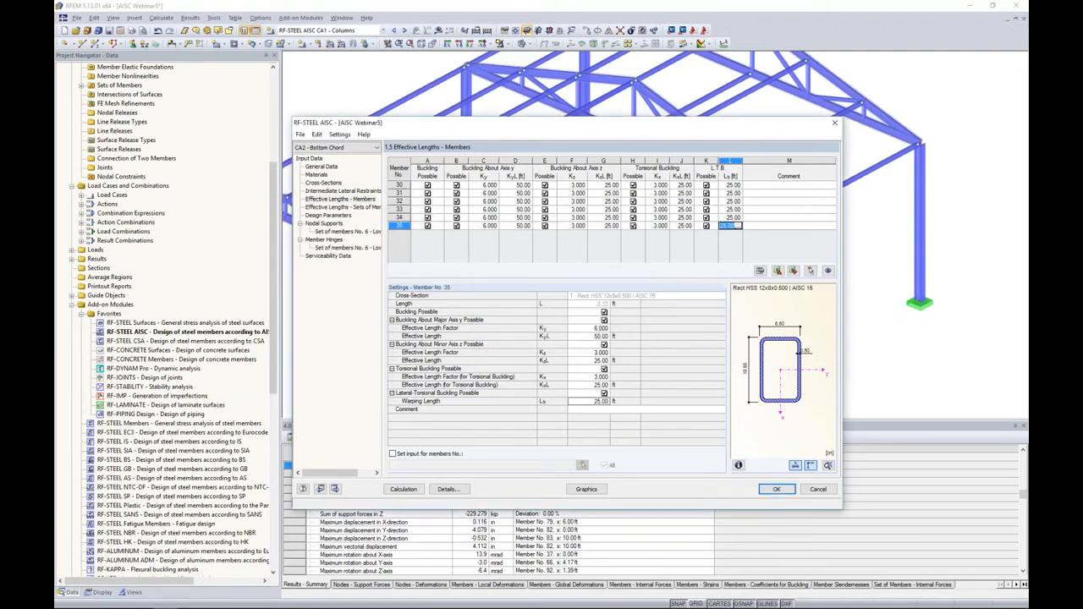
- Review the effective length settings of set of members No. 6 and its location in the model
click(359, 208)
drag(474, 127, 489, 229)
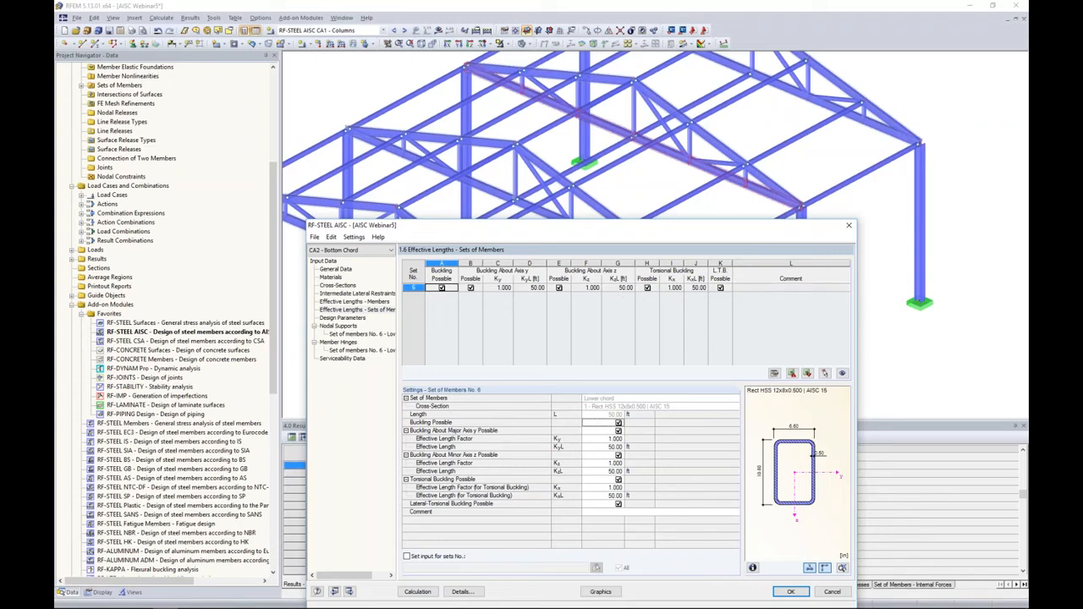
drag(594, 229, 594, 125)
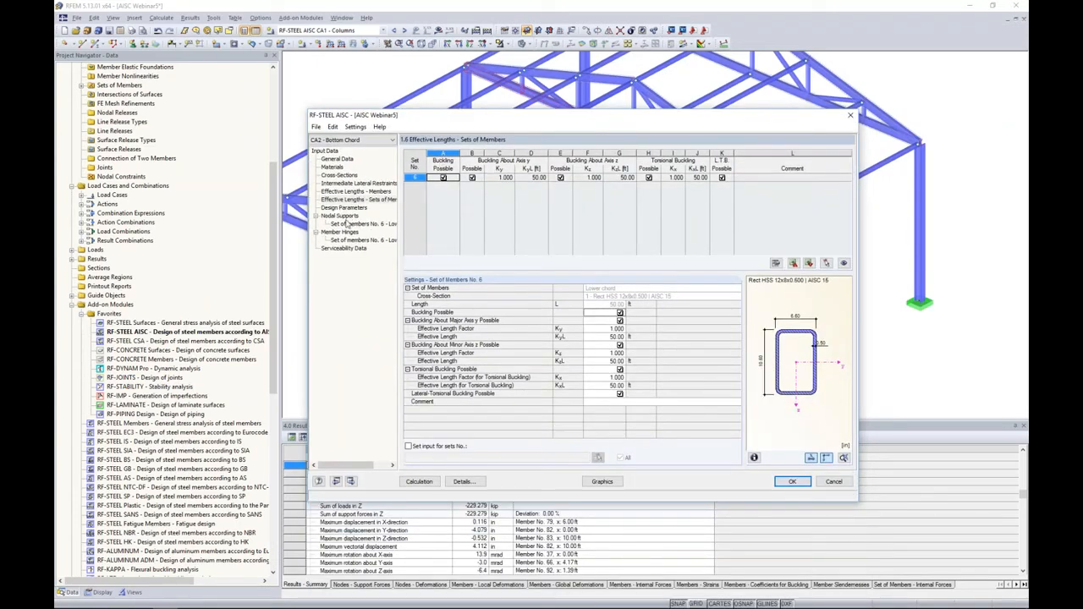
- Open the nodal supports of set of members No. 6 and isolate the lower chord in the preview
click(346, 226)
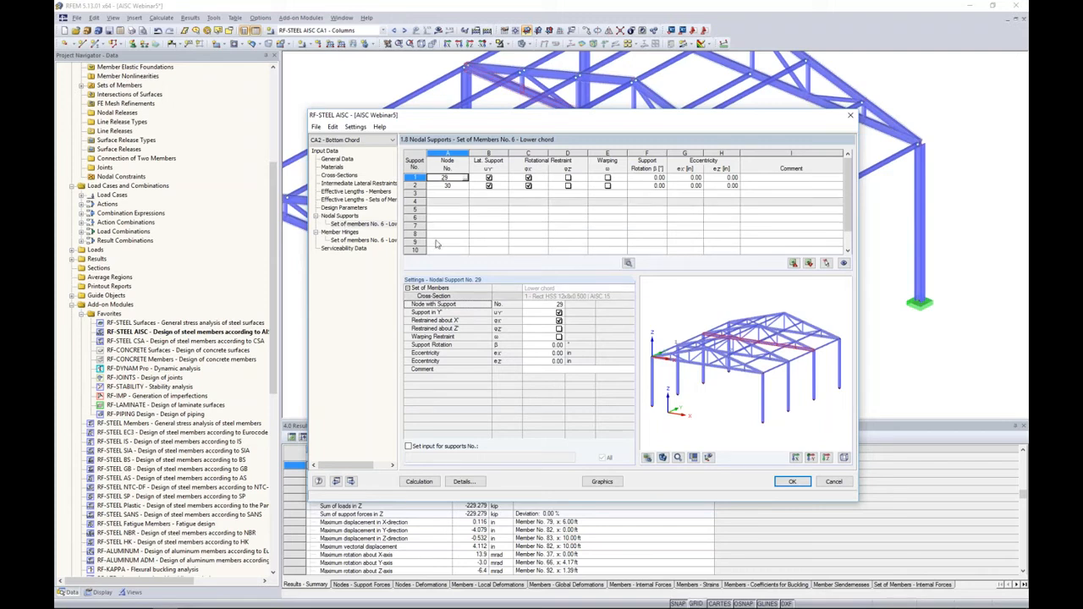
ctrl+middle_drag(726, 333, 731, 345)
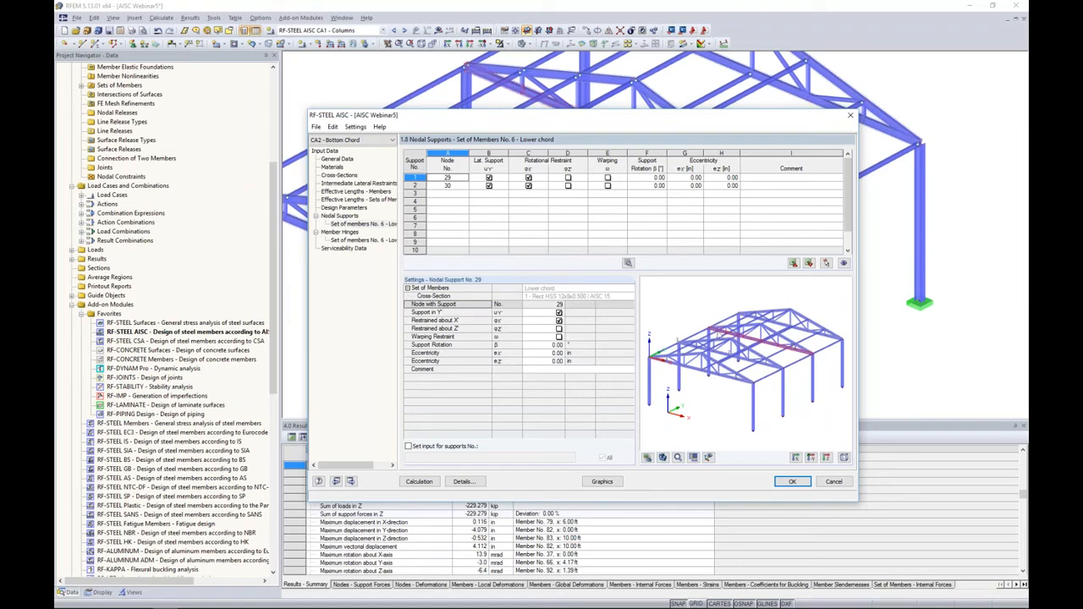
scroll(779, 351, up, 3)
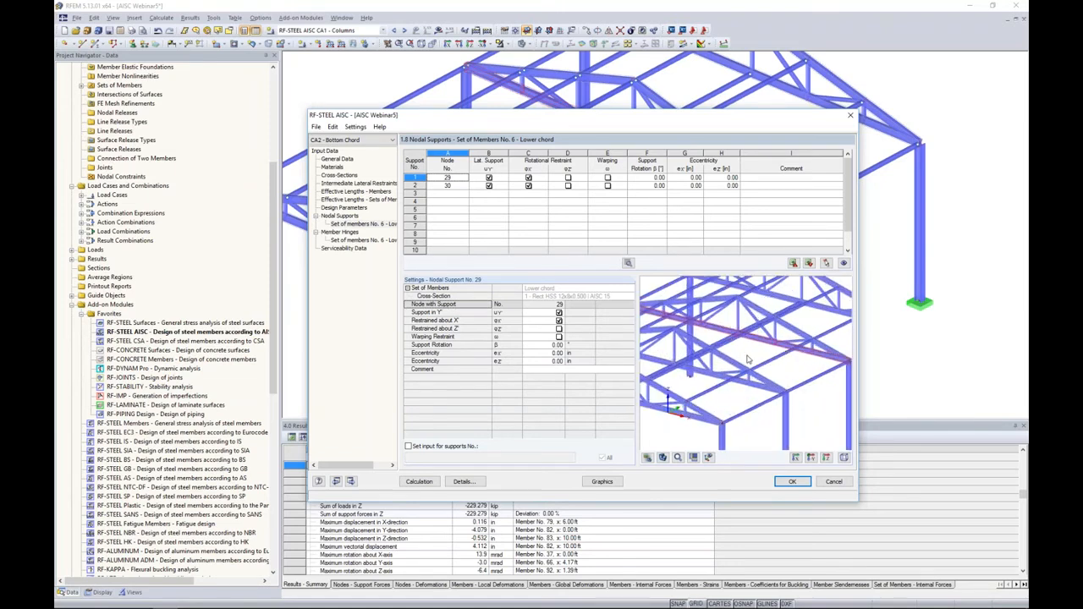
scroll(747, 359, down, 2)
click(709, 457)
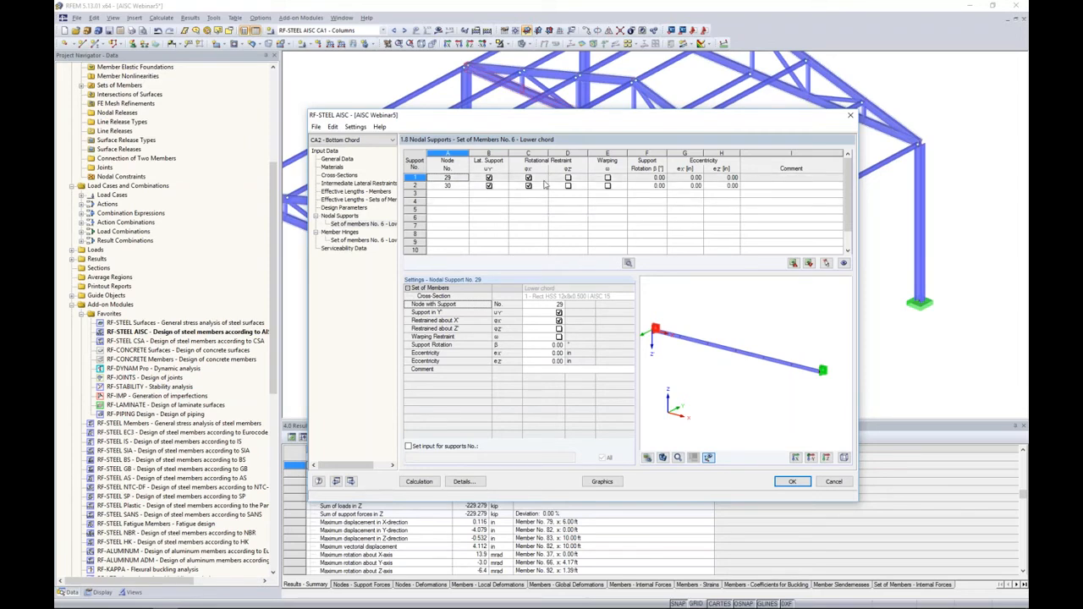
- Try a warping restraint at node 29, examining the channel section and angle stiffening types, and clear the restraint again
click(607, 179)
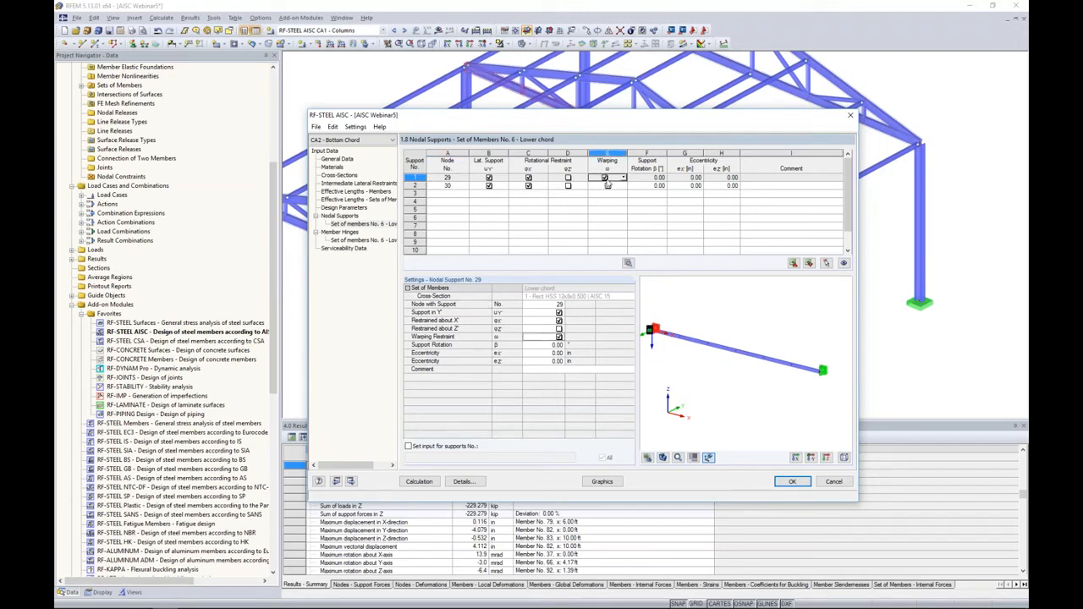
click(628, 263)
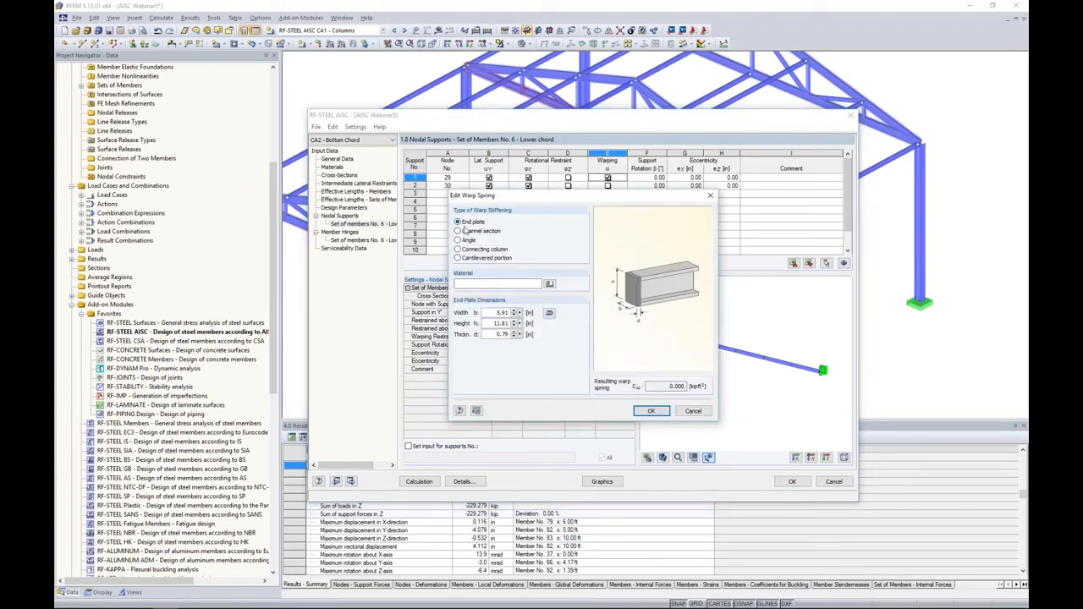
click(461, 231)
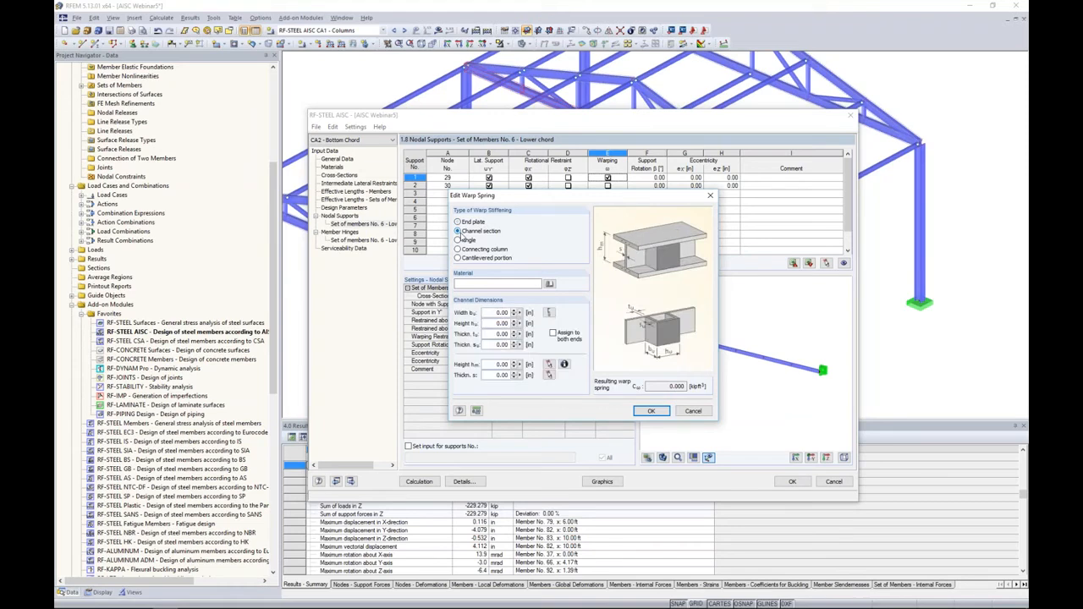
click(461, 241)
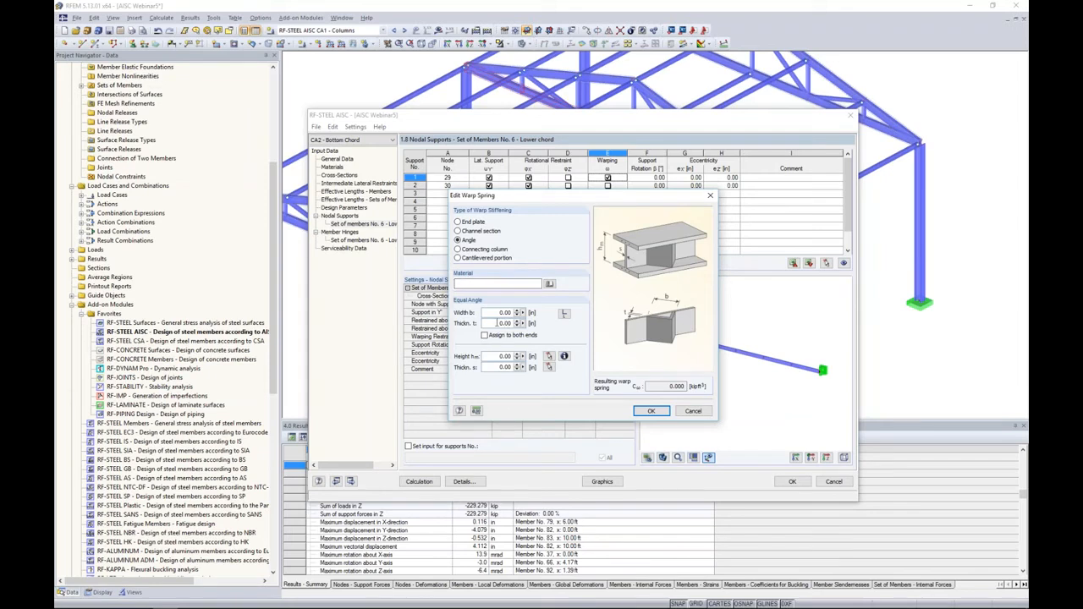
click(645, 413)
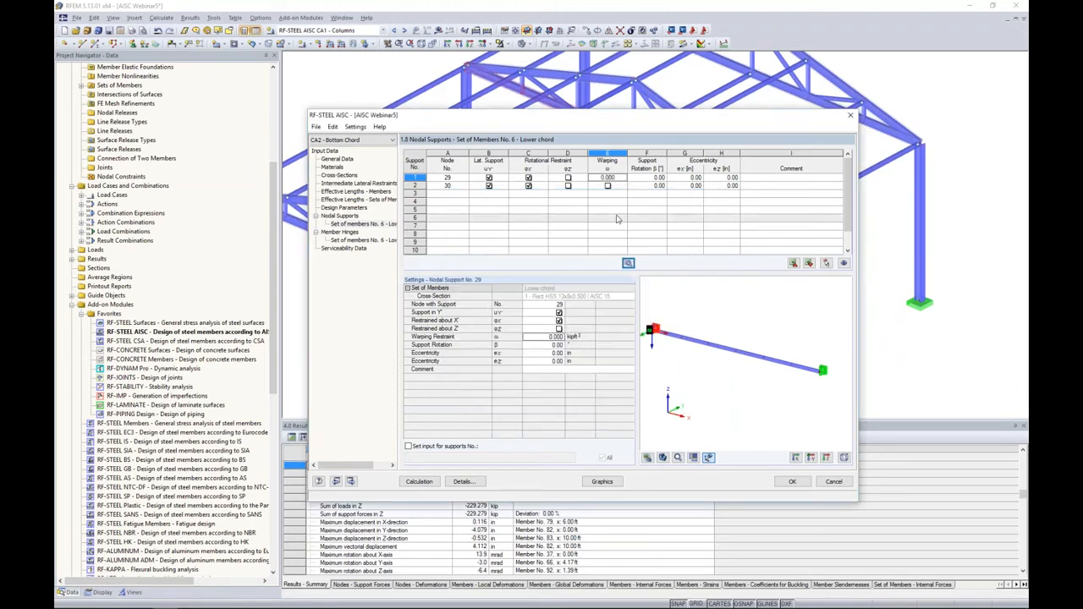
click(608, 178)
click(623, 177)
click(618, 195)
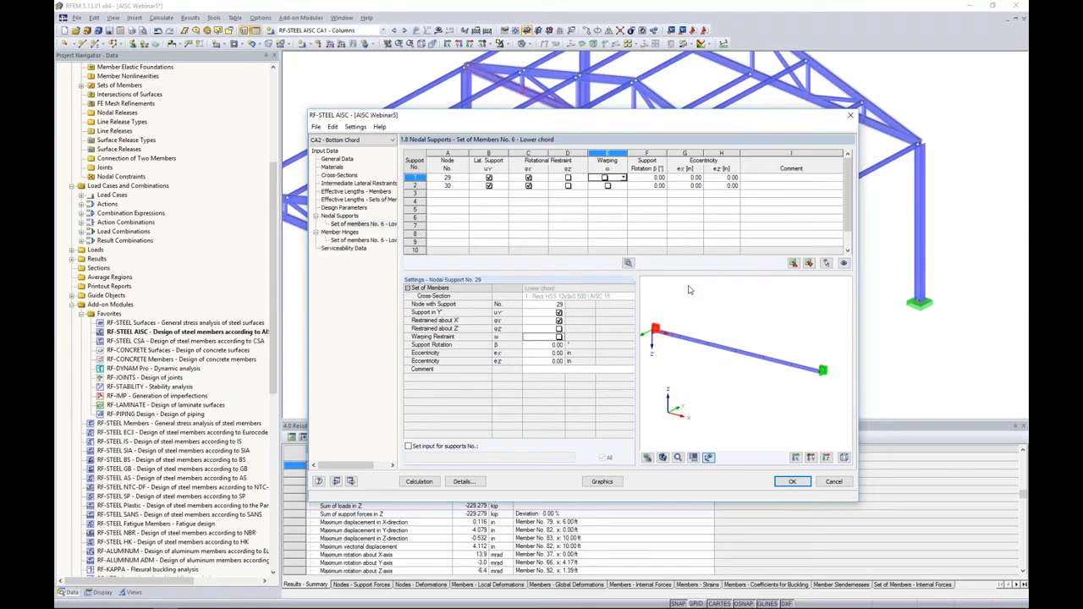
- Add a third nodal support at the lower chord's midspan node 38, picked in the model
click(454, 194)
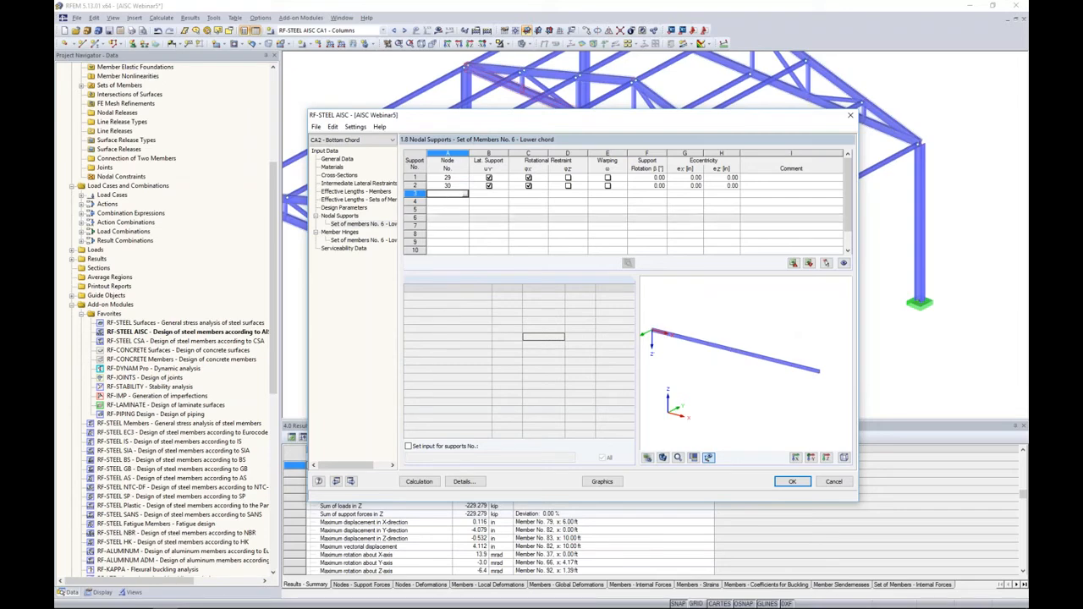
click(465, 194)
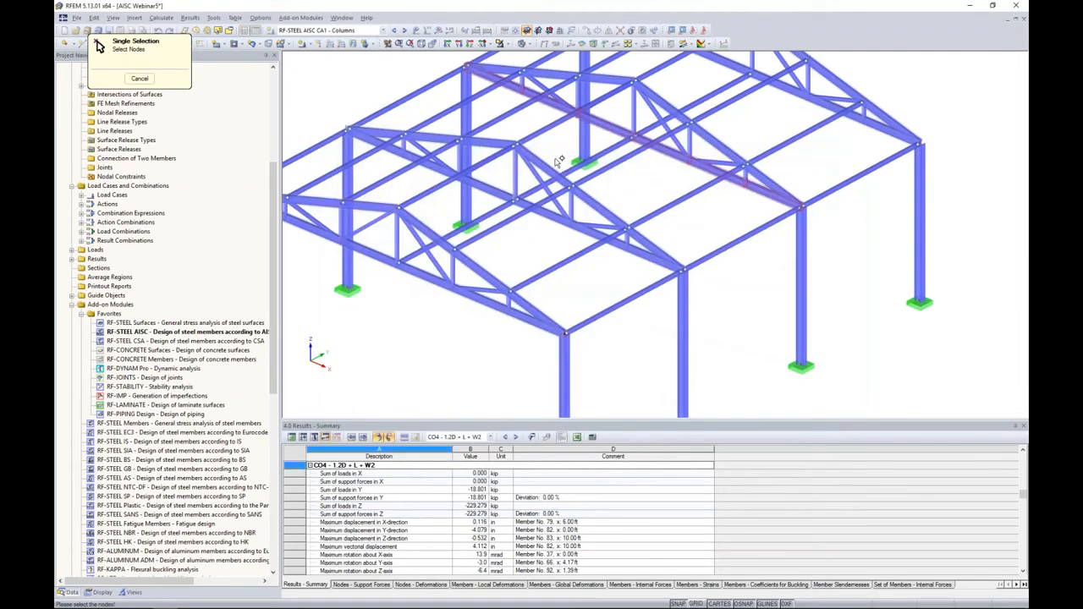
click(632, 137)
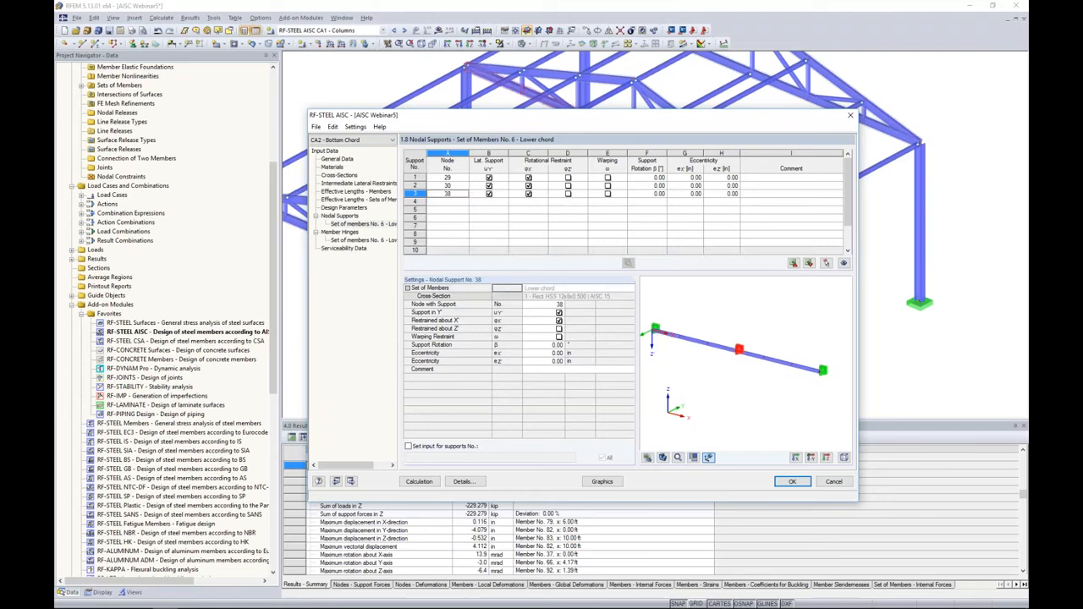
scroll(683, 336, up, 3)
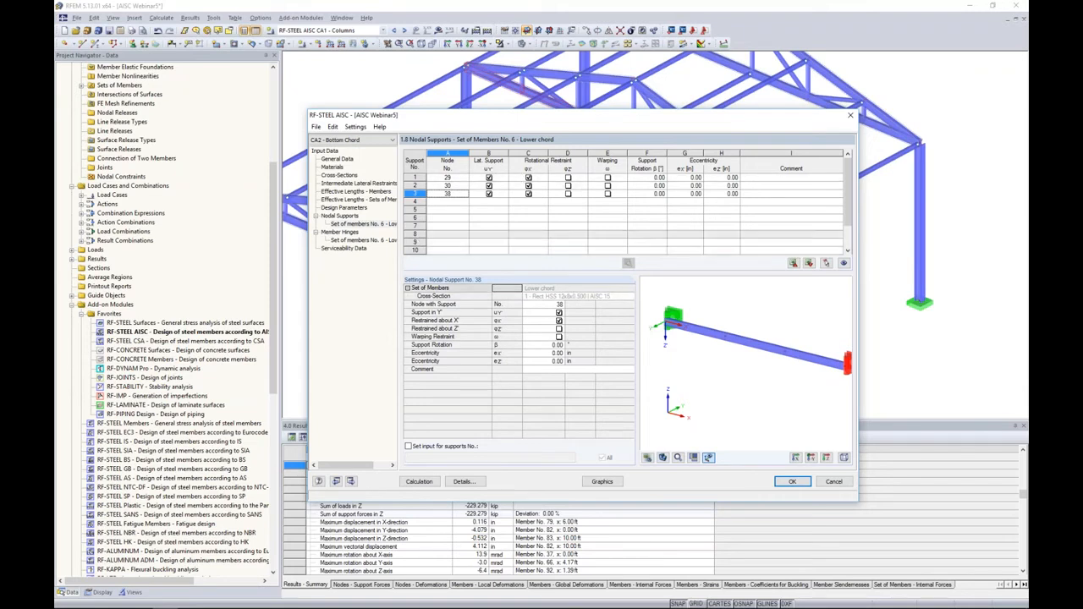
- Review set No. 6's member hinges and effective lengths, and the bottom chord members' design parameters
click(385, 240)
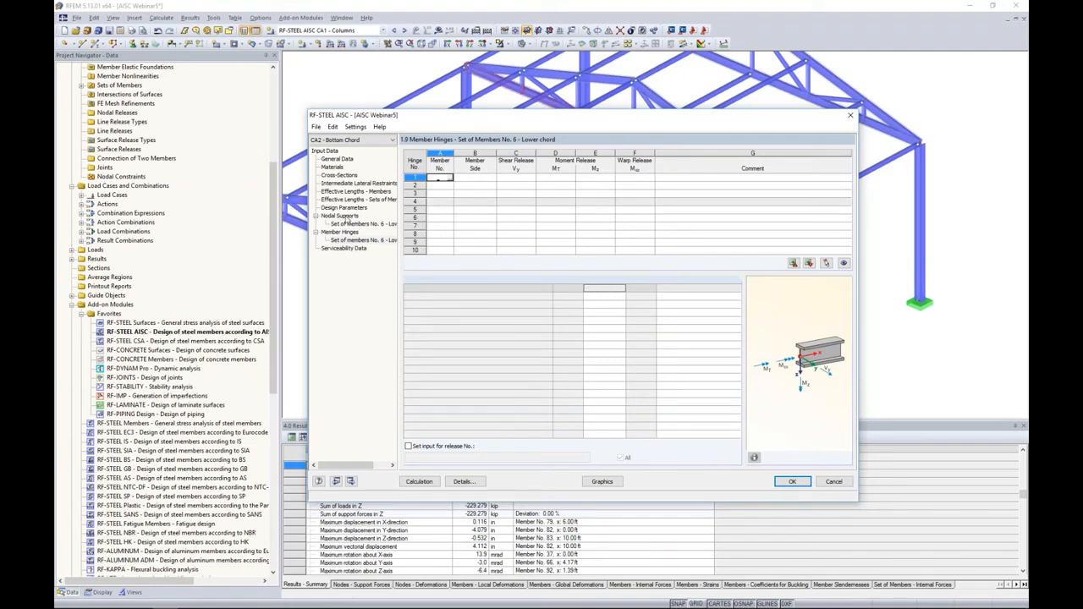
click(387, 201)
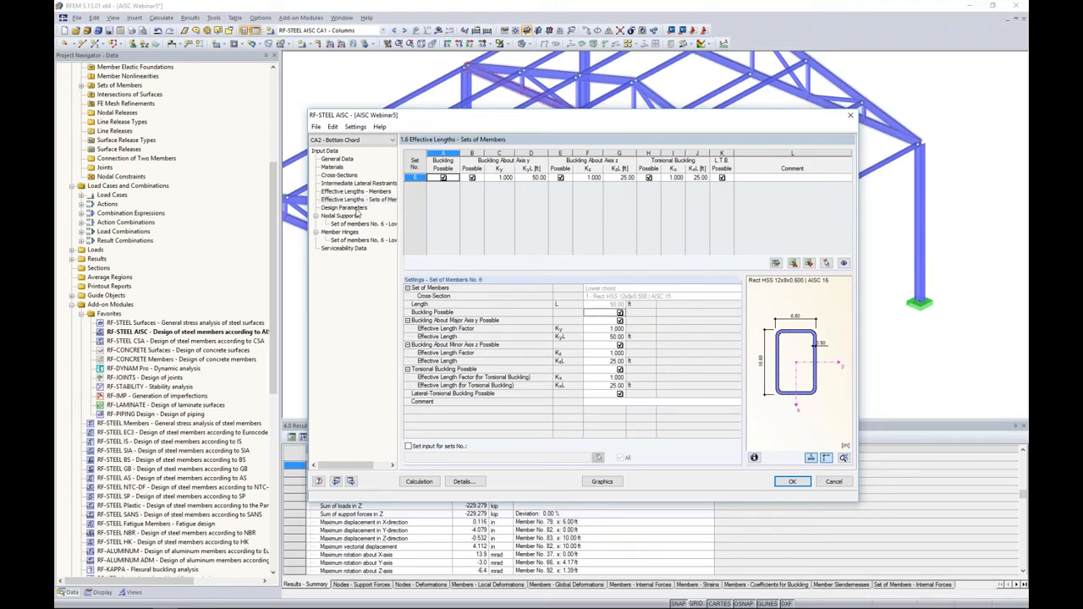
click(353, 209)
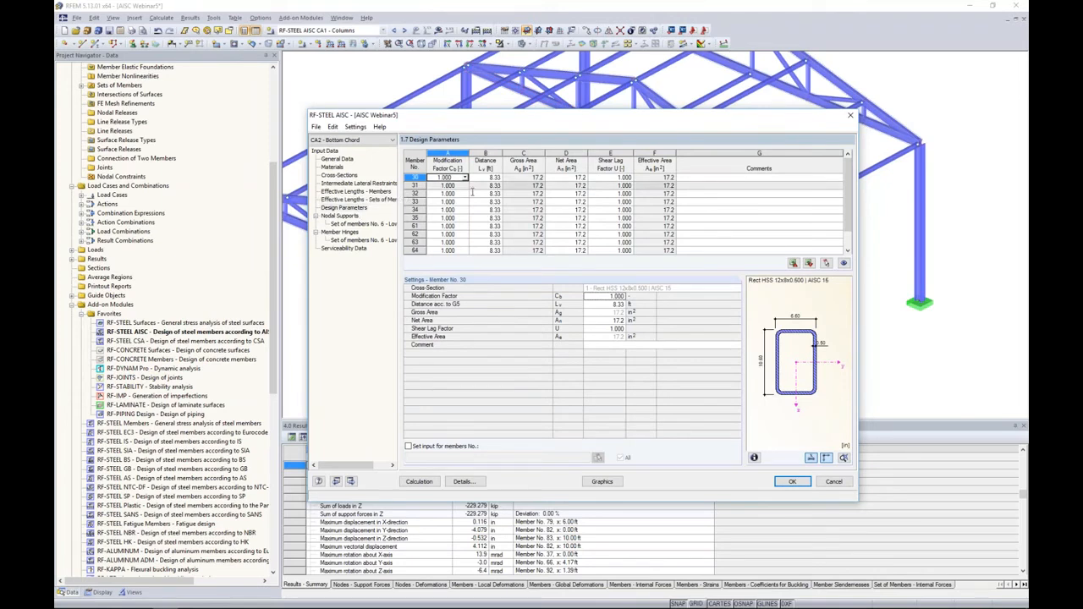
- Add bottom chord members 30 to 35 to the serviceability data with the Member reference, picking them in the model
click(350, 249)
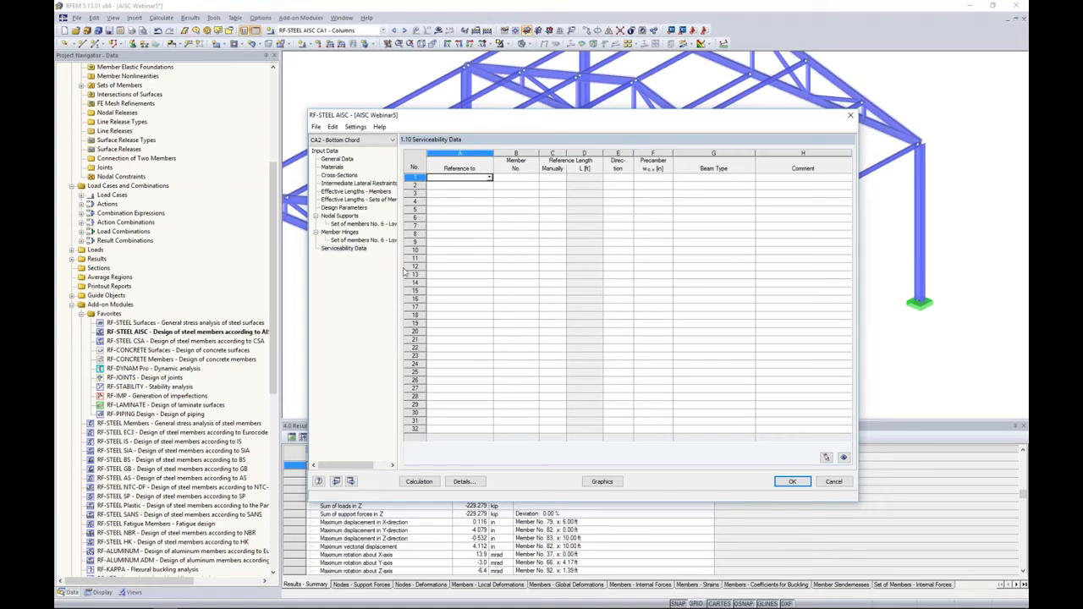
click(489, 178)
click(479, 188)
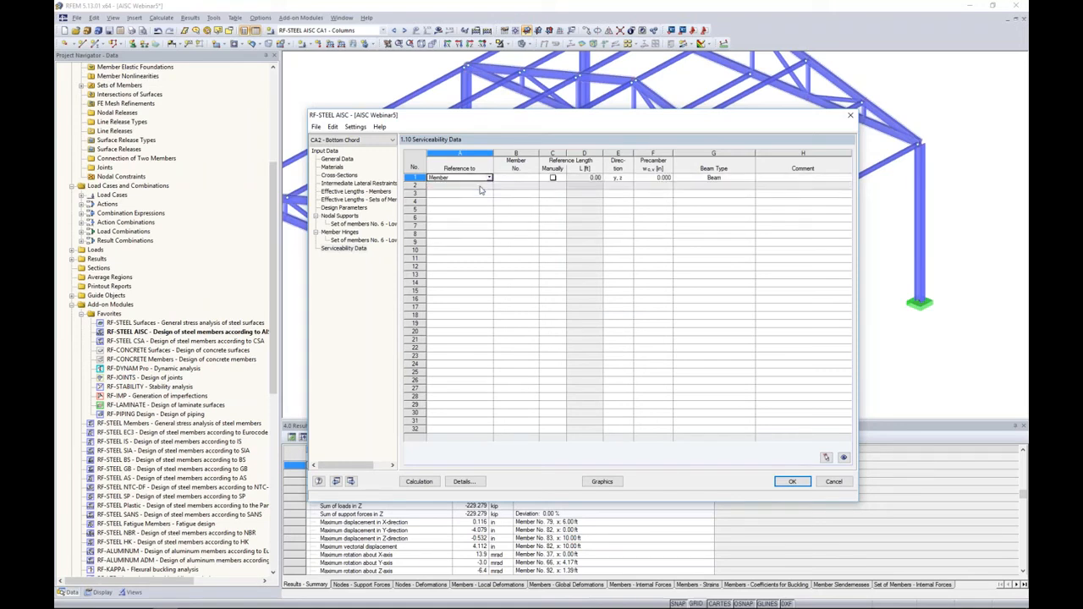
click(517, 178)
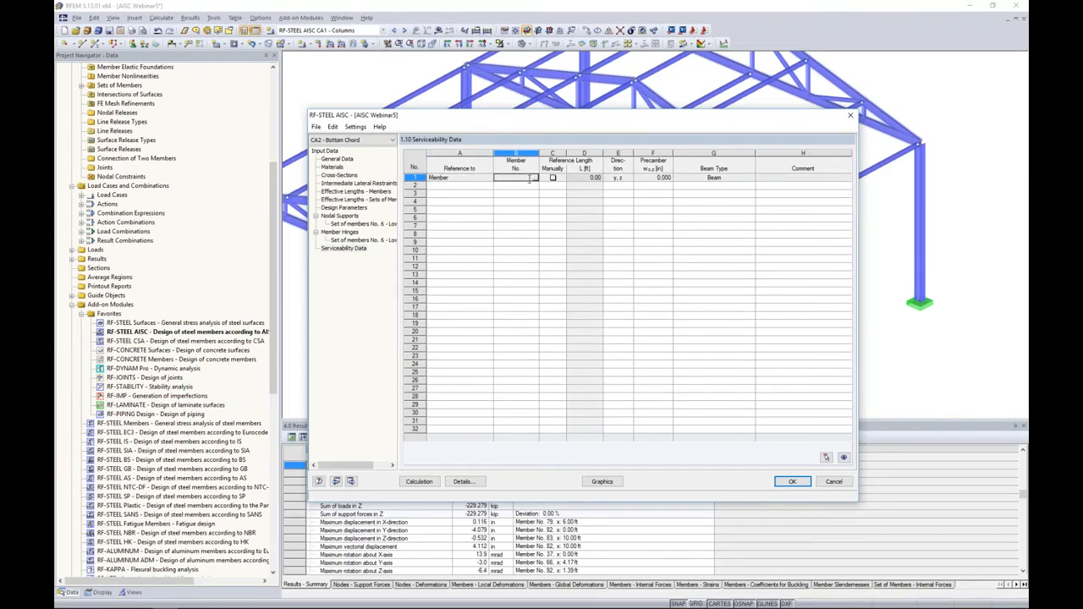
click(534, 180)
click(378, 142)
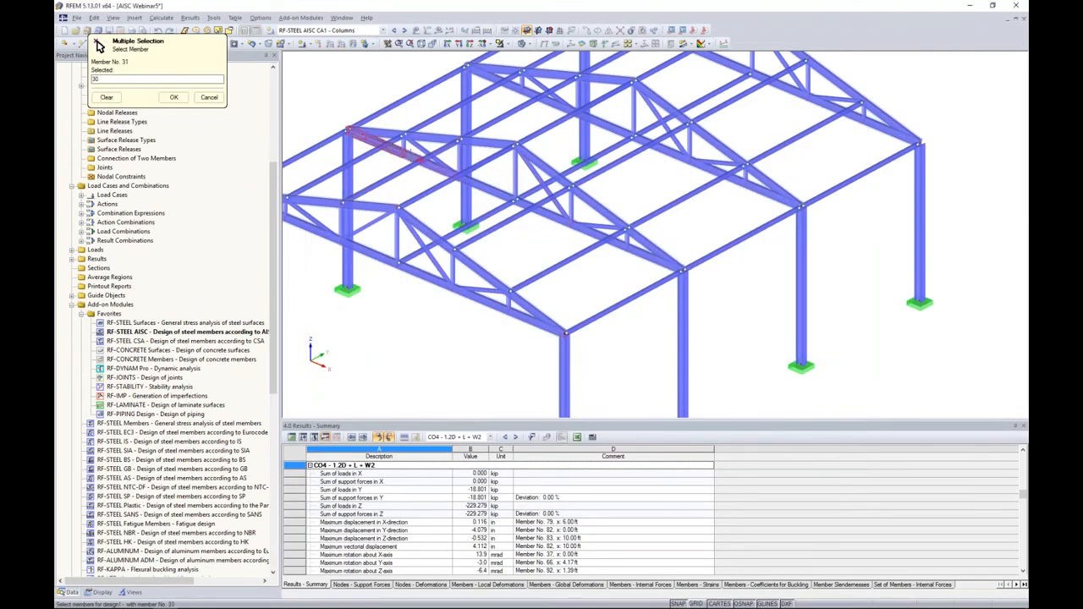
click(418, 159)
click(489, 193)
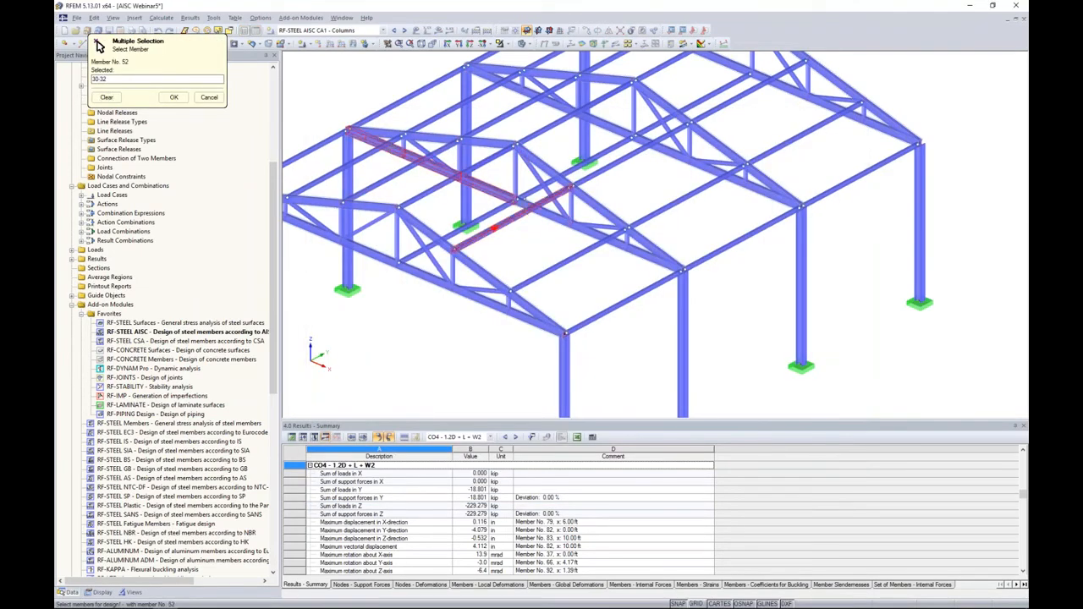
click(531, 207)
click(601, 234)
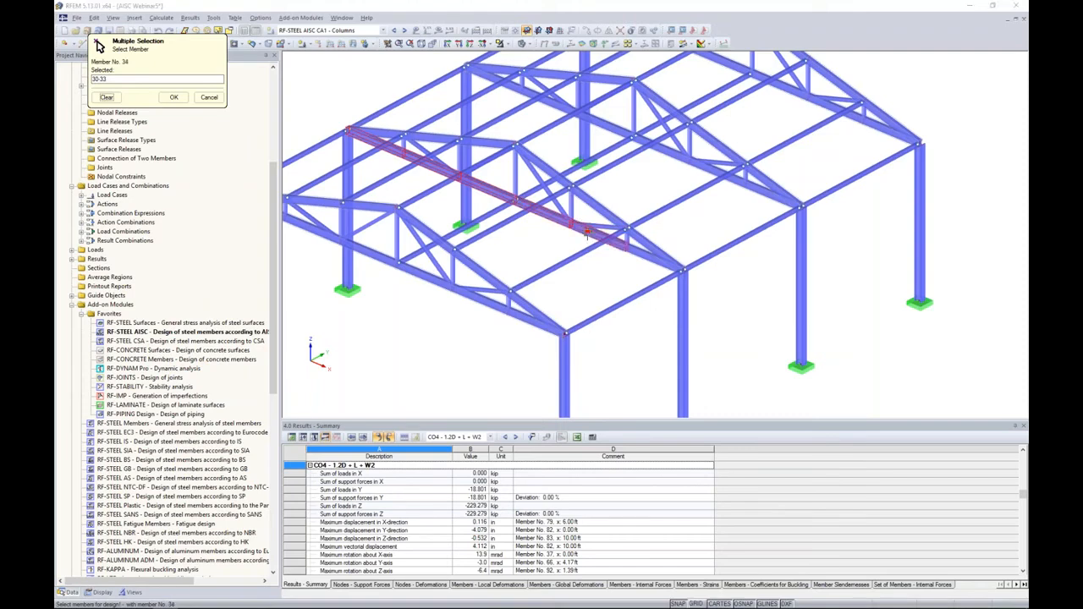
click(628, 248)
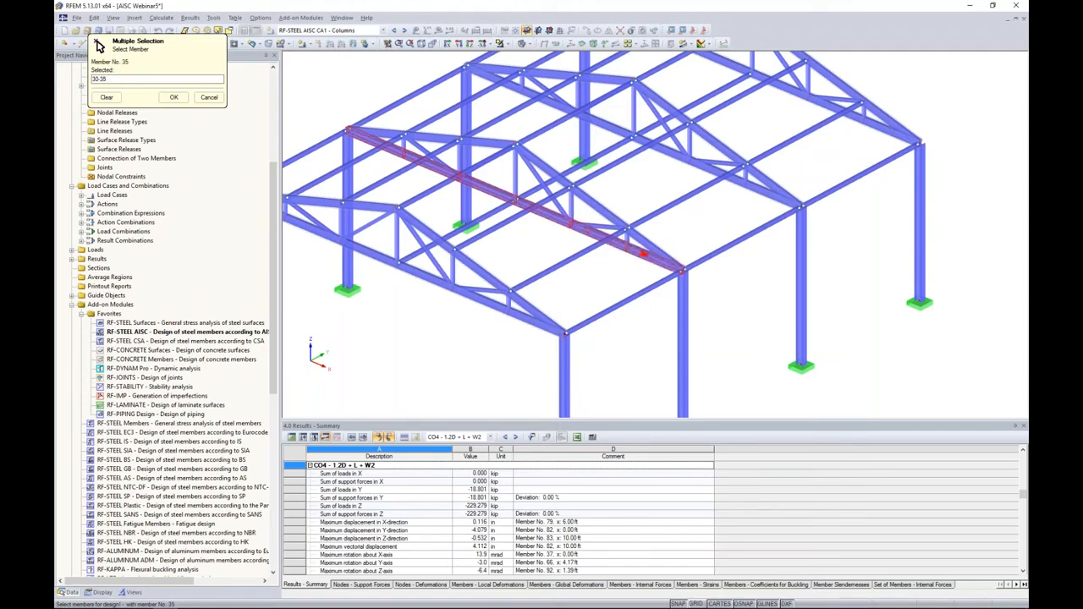
click(174, 97)
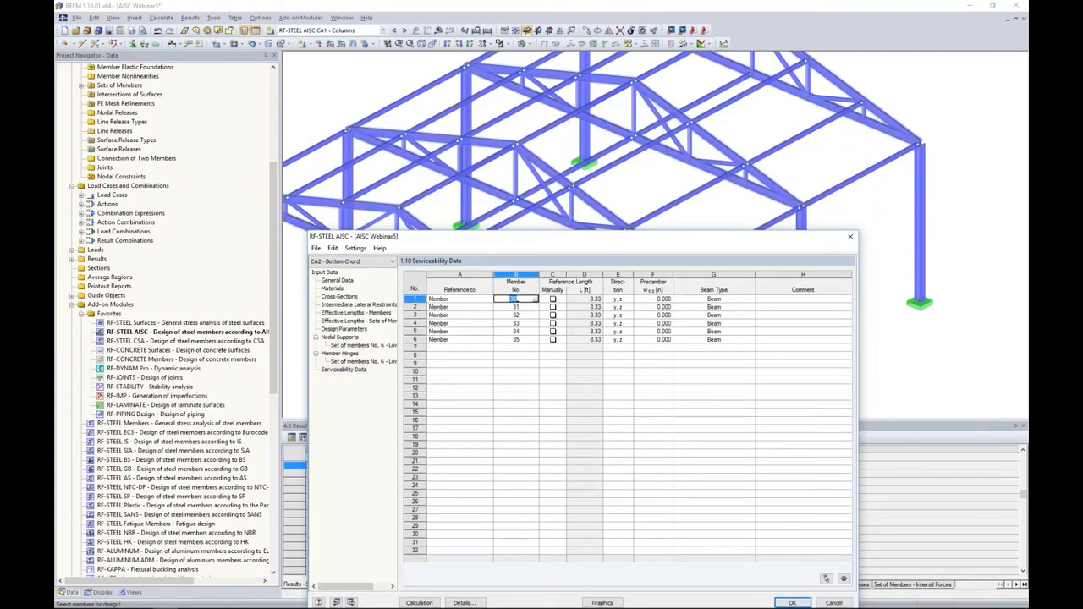
- Enable manual reference lengths for members 30 to 35 in the serviceability data
click(553, 299)
click(553, 306)
click(553, 315)
click(553, 322)
click(552, 331)
click(552, 339)
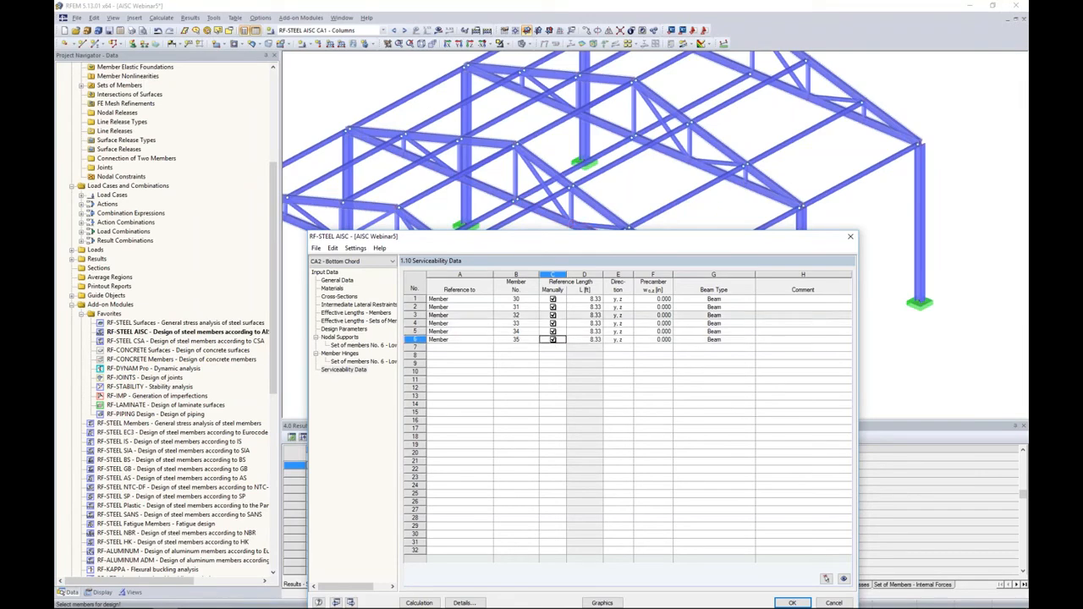
- Set the reference length of members 30 to 35 to 50 ft, measuring the truss span between its end nodes in the model
click(585, 298)
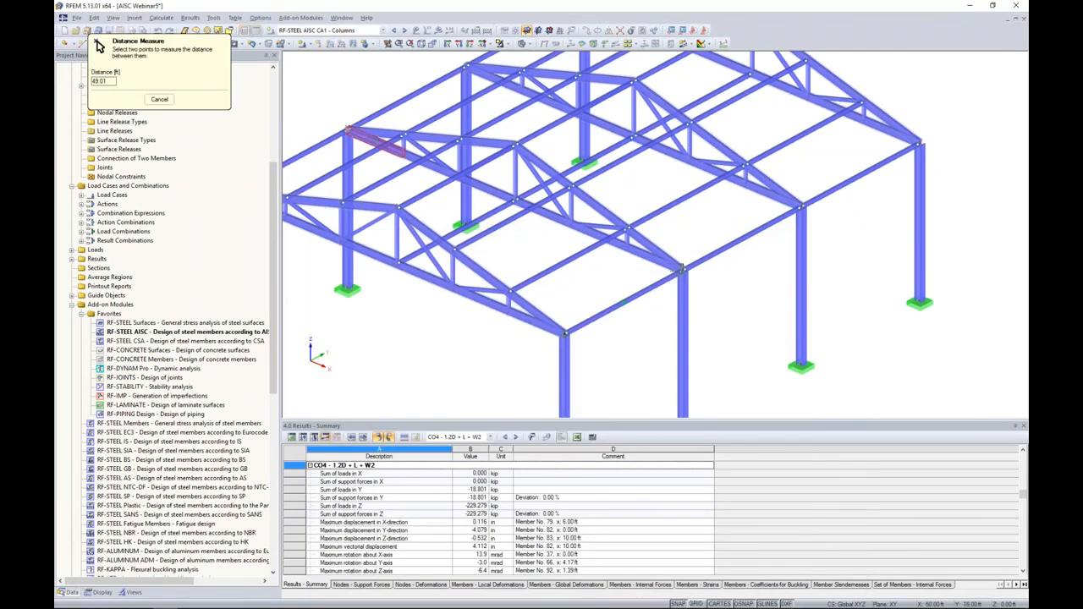
click(683, 268)
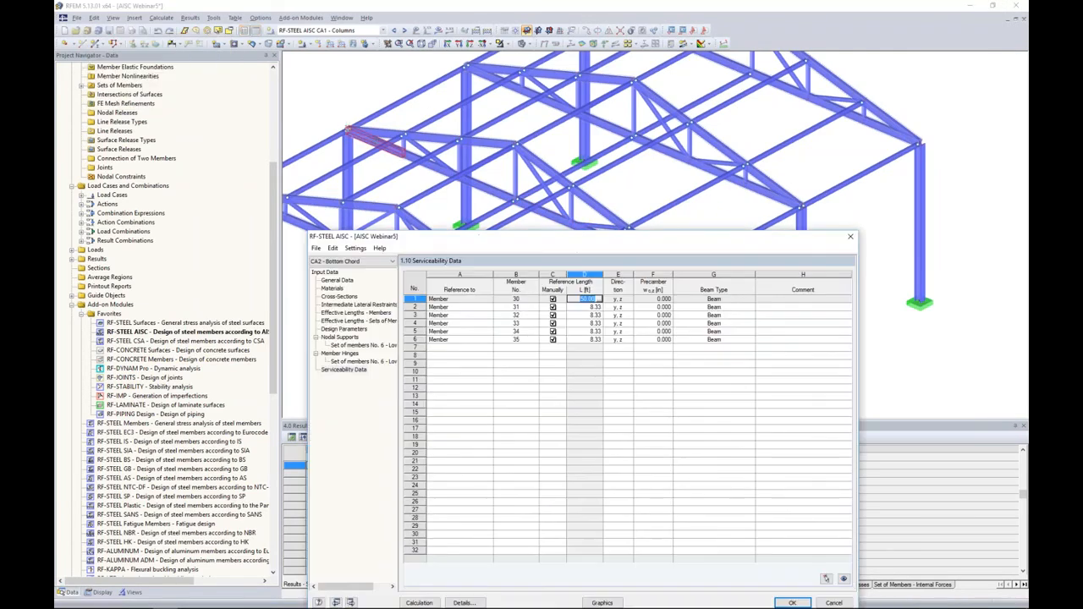
key(Down)
key(F8)
key(F8)
key(F8)
key(F8)
key(F8)
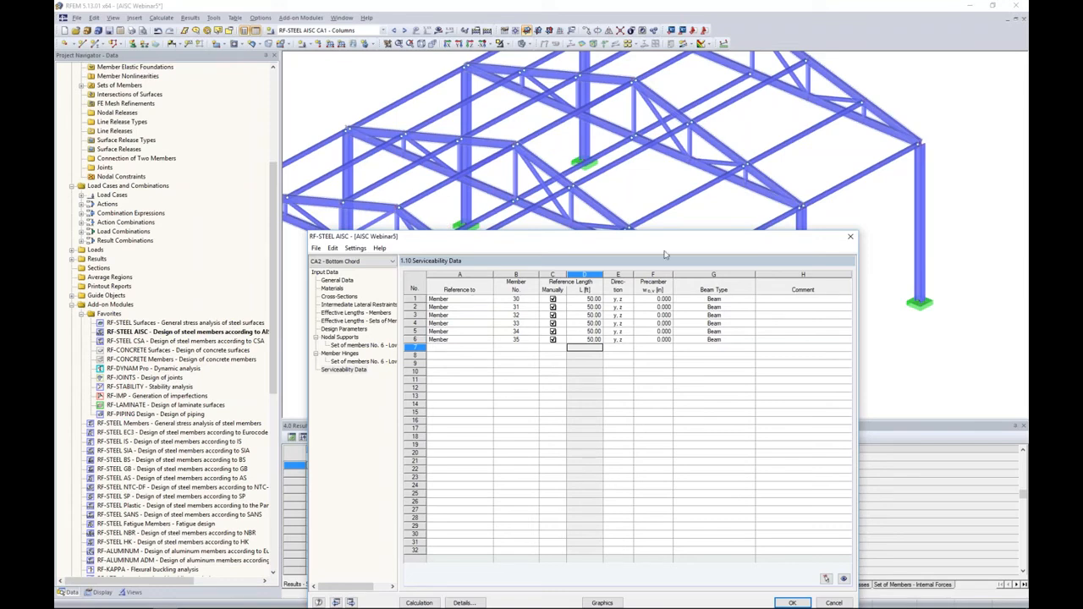
- Add set of members No. 6 to the serviceability data with the Set of Members reference, picking it in the model
drag(660, 238, 687, 88)
click(500, 197)
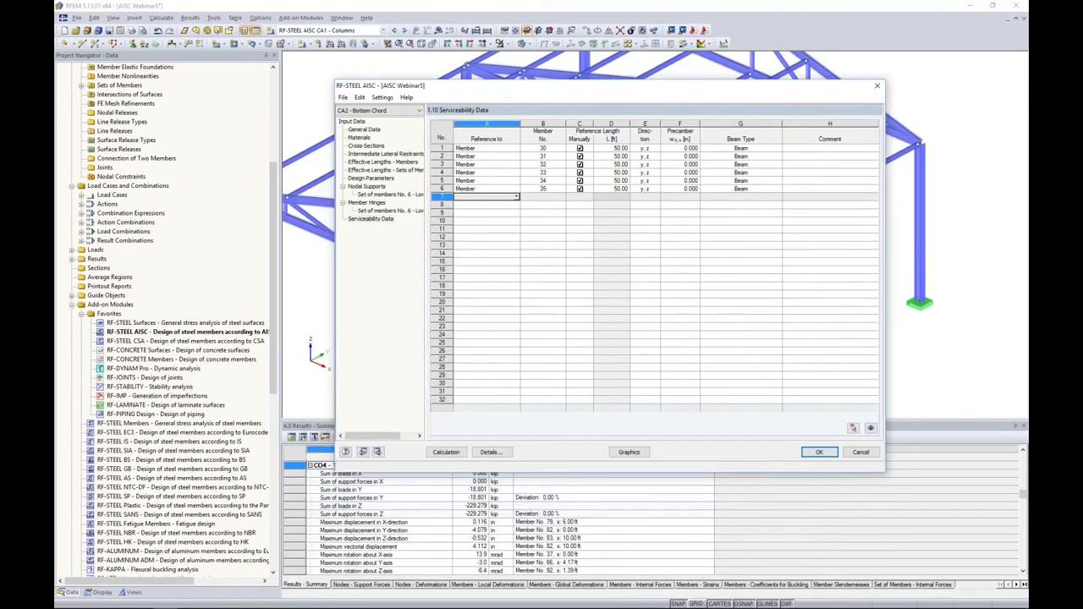
click(516, 197)
click(481, 212)
click(542, 197)
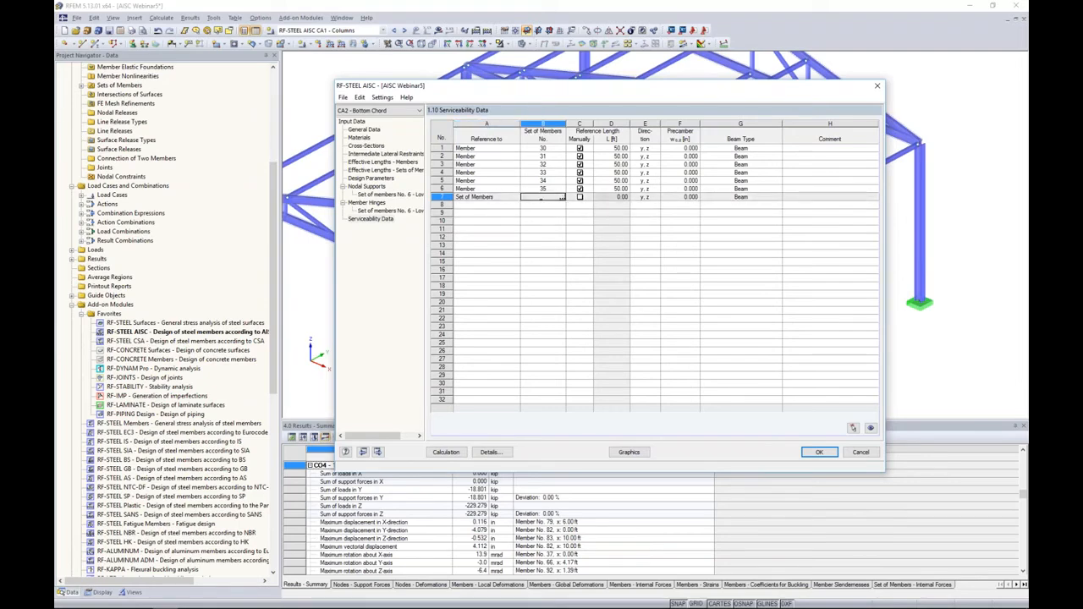
click(563, 197)
click(603, 122)
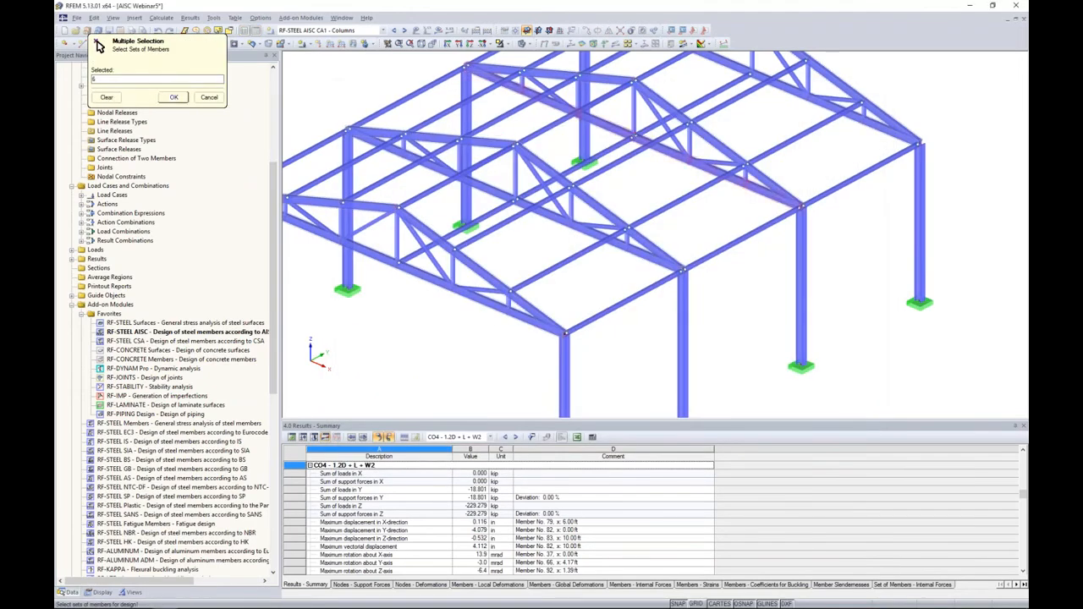
click(169, 97)
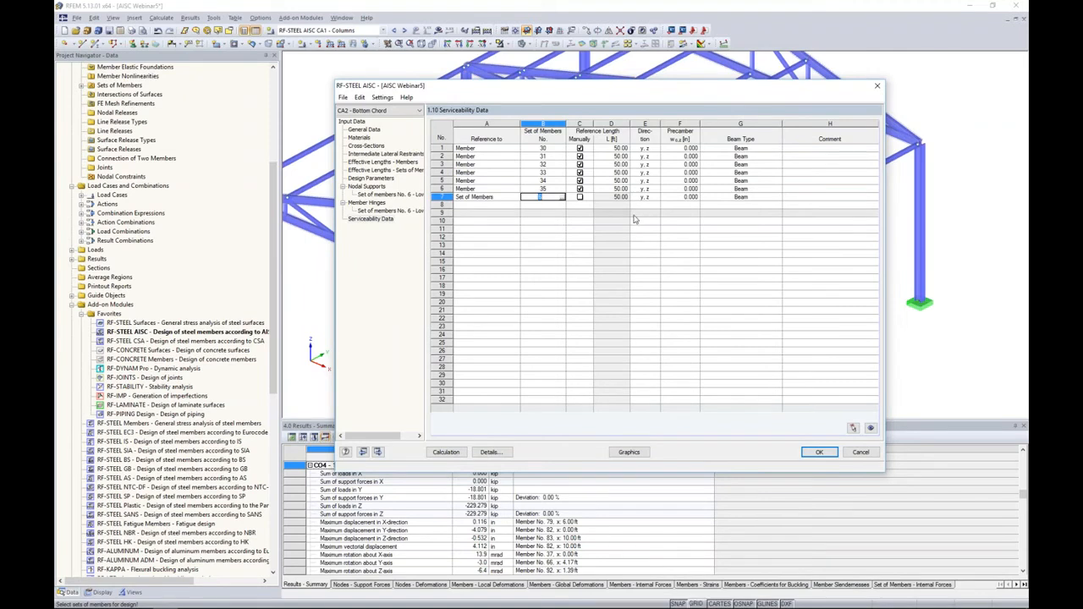
- Set the serviceability deformation relative to the undeformed system in the LRFD 2016 design details
click(496, 454)
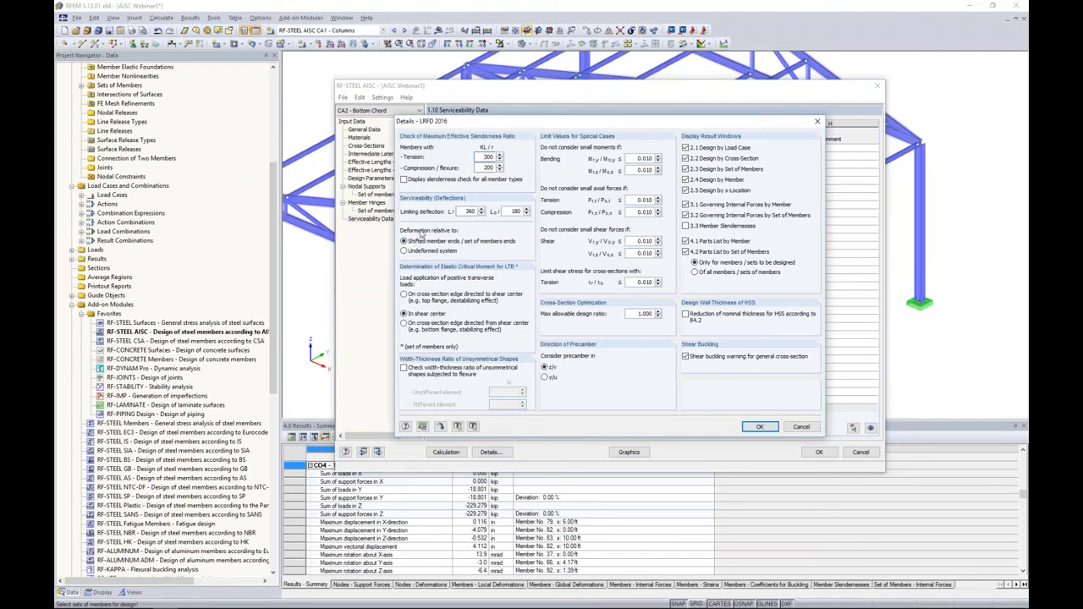
click(415, 243)
click(405, 252)
click(760, 426)
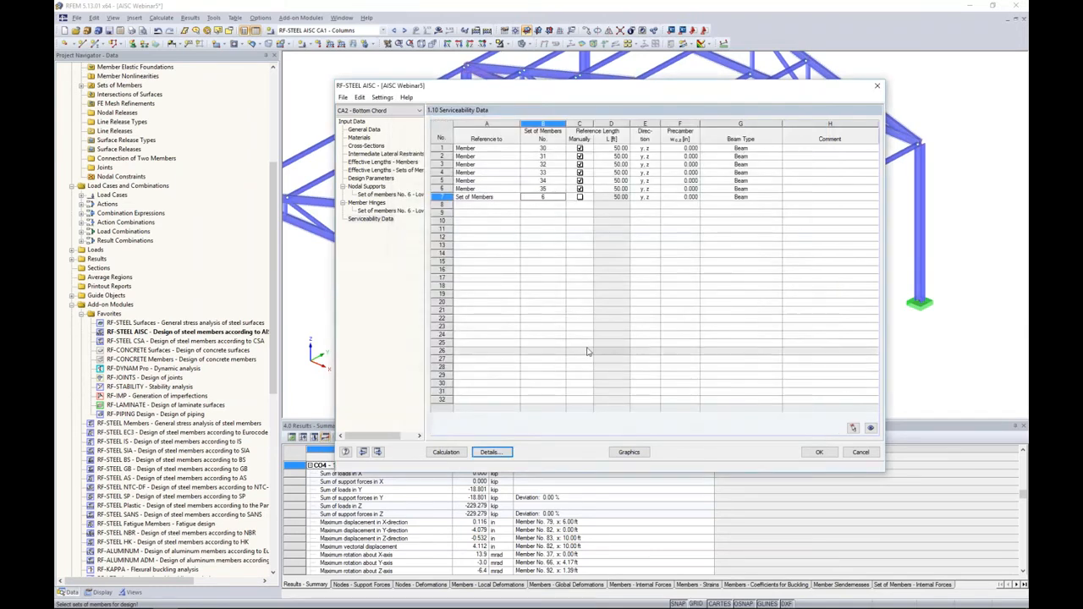
- Calculate the bottom chord design case and review its results by load case, cross-section, set of members and member
click(446, 452)
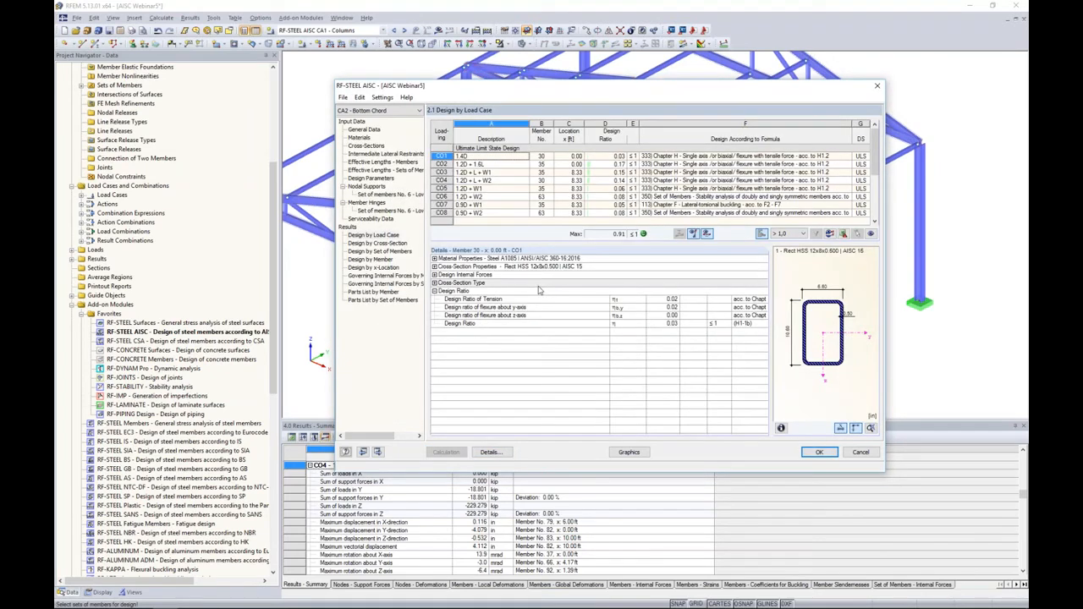
click(386, 245)
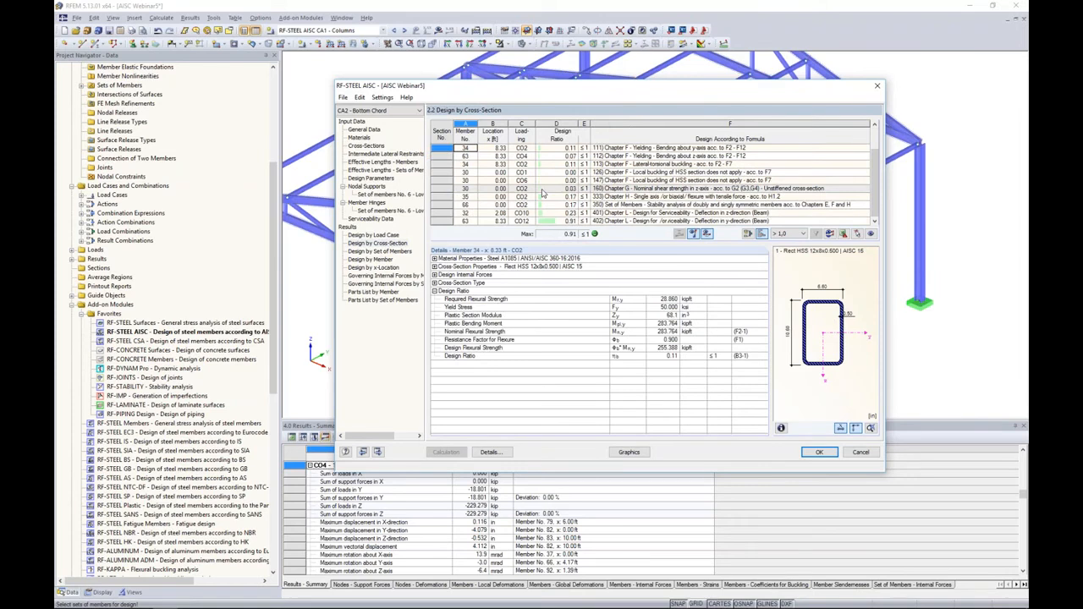
click(381, 251)
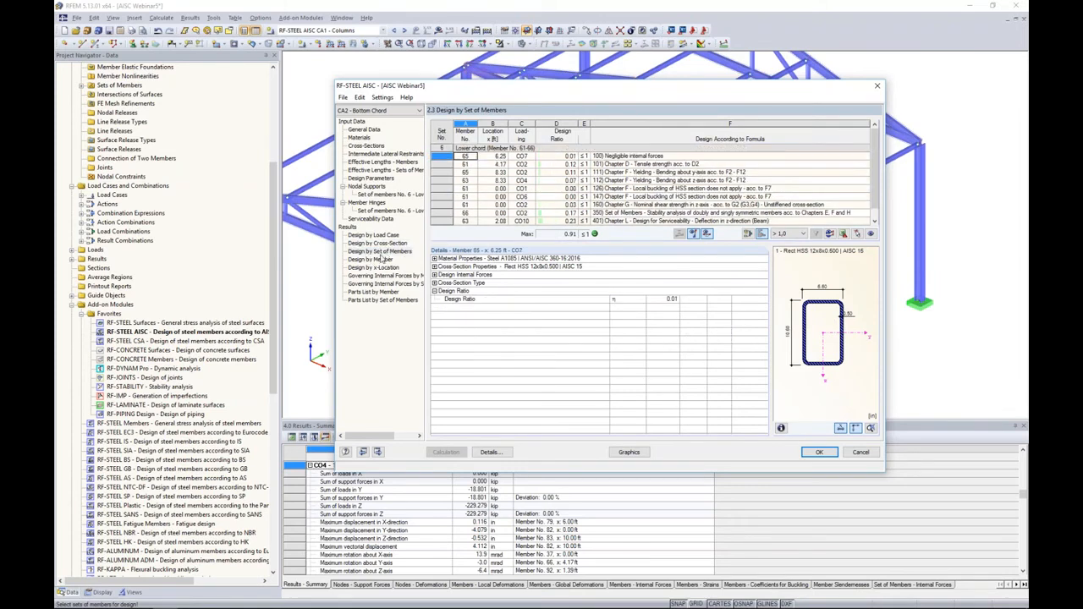
click(385, 260)
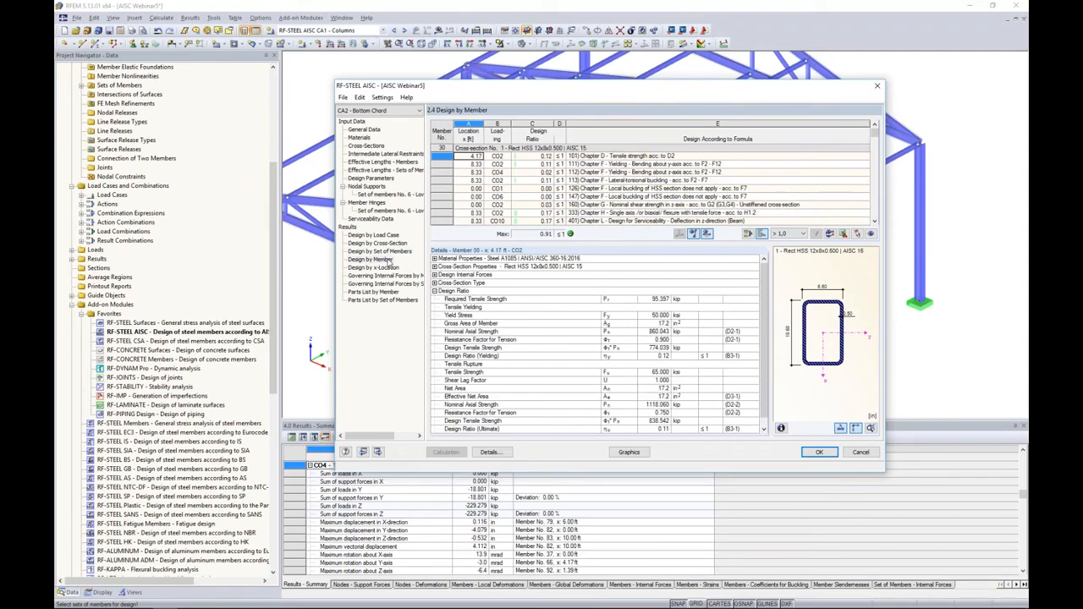
- Step through the design results of members 30 to 32 alongside the model and examine member 32's lateral-torsional buckling check
drag(511, 93, 489, 271)
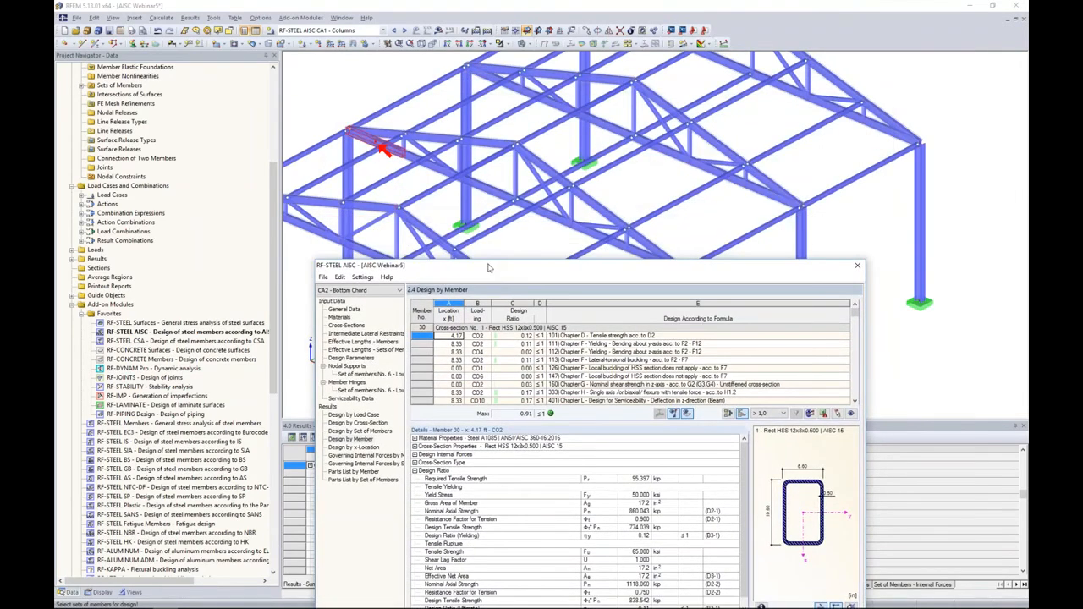
key(Down)
key(Down)
key(Down)
key(Down)
key(Down)
key(Down)
key(Down)
key(Down)
key(Down)
key(Down)
key(Down)
key(Down)
key(Down)
key(Down)
key(Down)
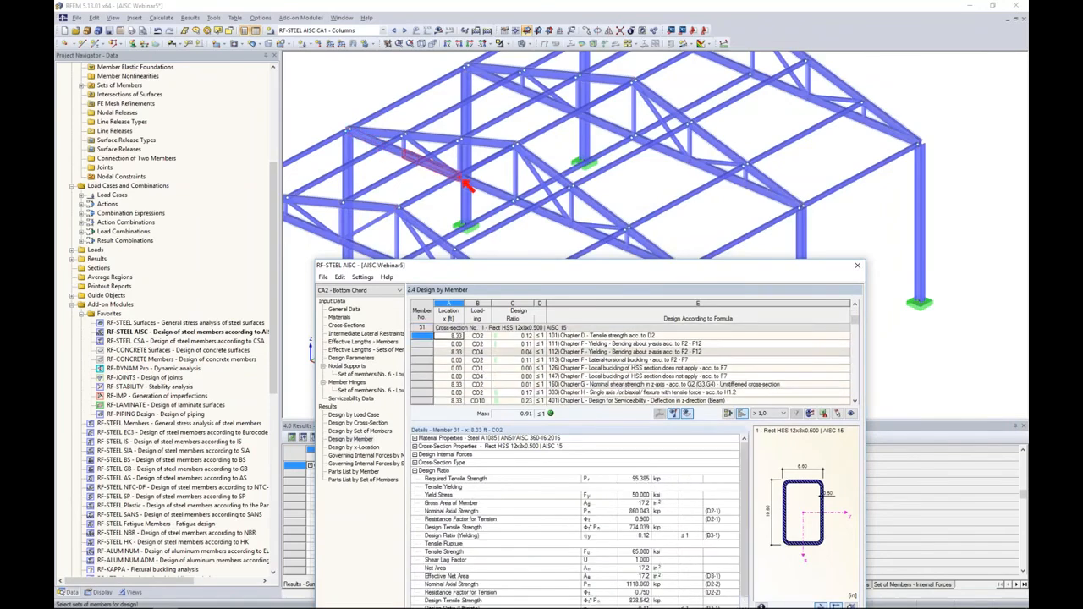
key(Down)
key(Down)
key(Down)
key(Down)
key(Down)
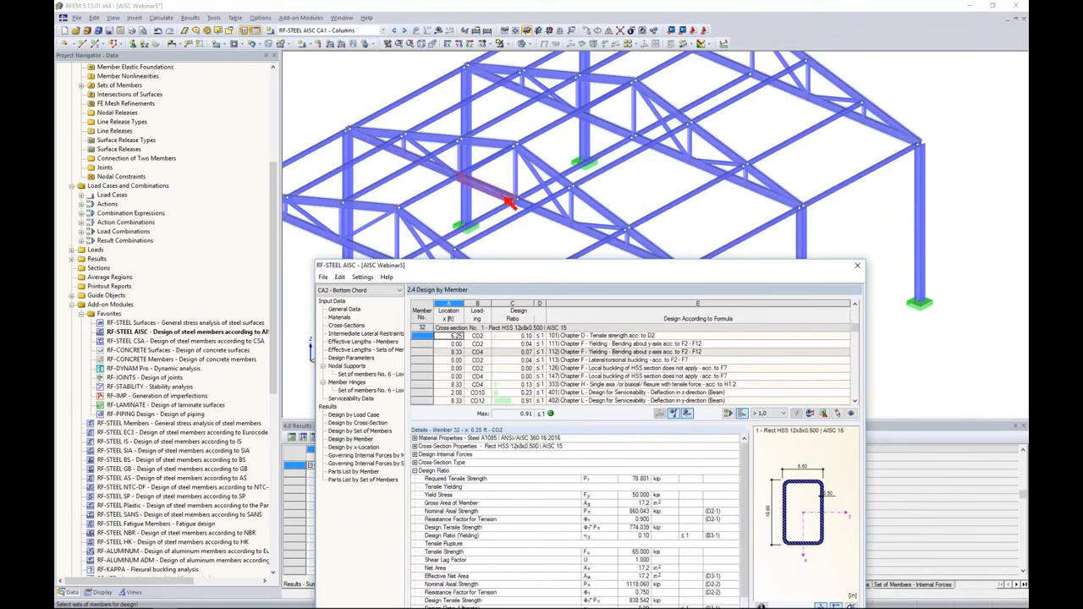
drag(578, 265, 613, 97)
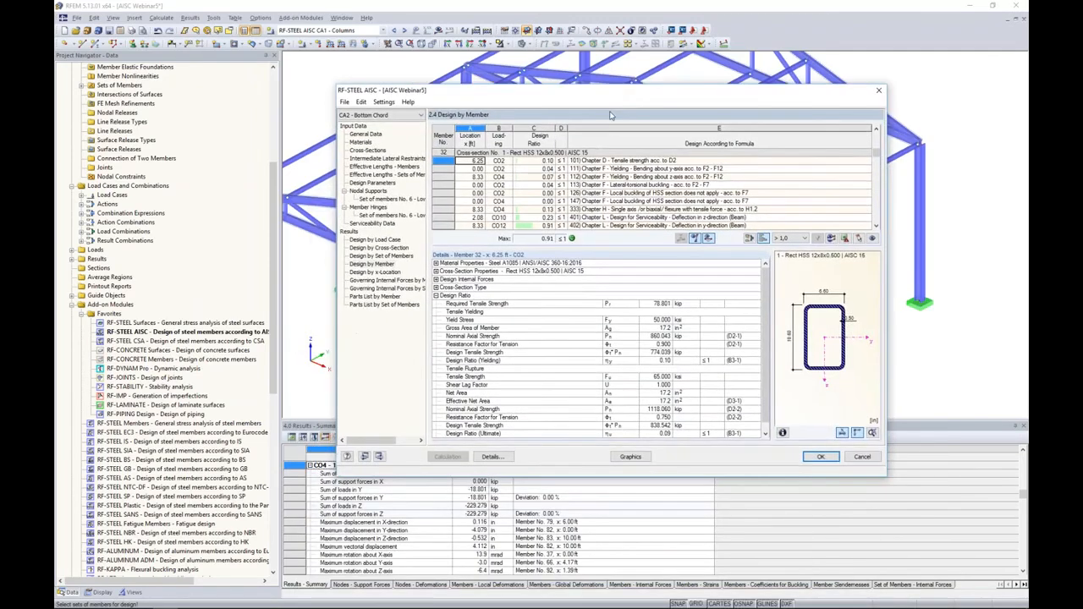
click(618, 186)
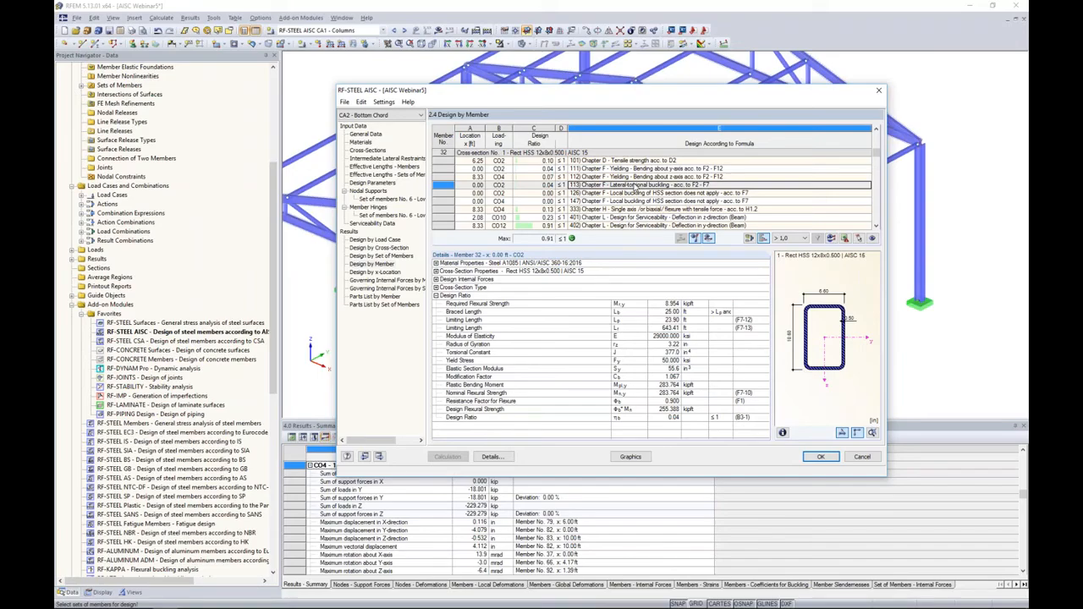
- Switch to the PowerPoint slide show and show the slide on HSS Lateral Torsional Buckling (Sect. F7.4)
key(super+Tab)
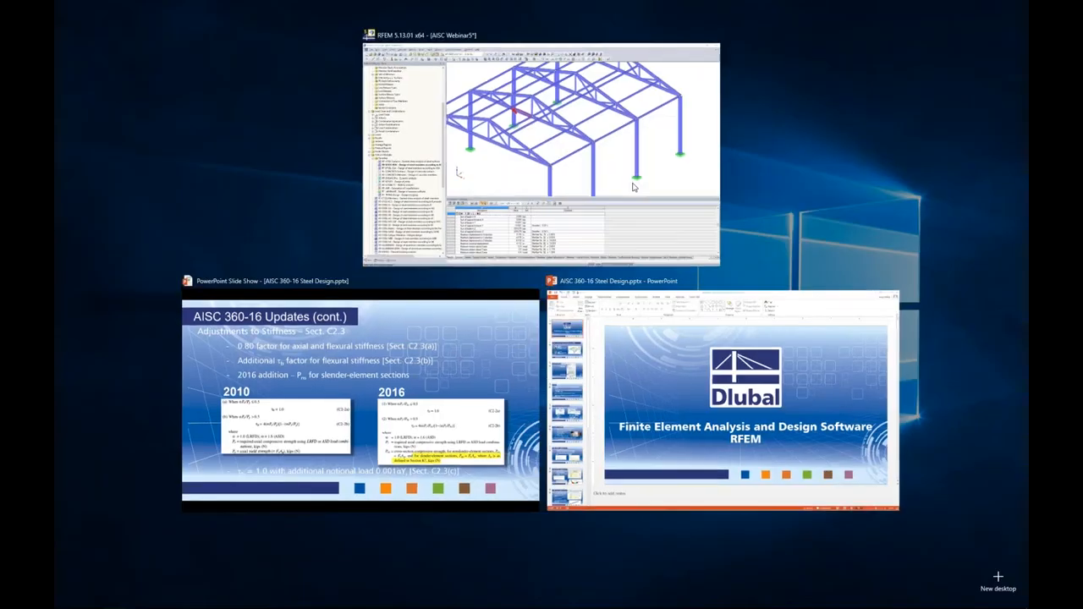
click(458, 381)
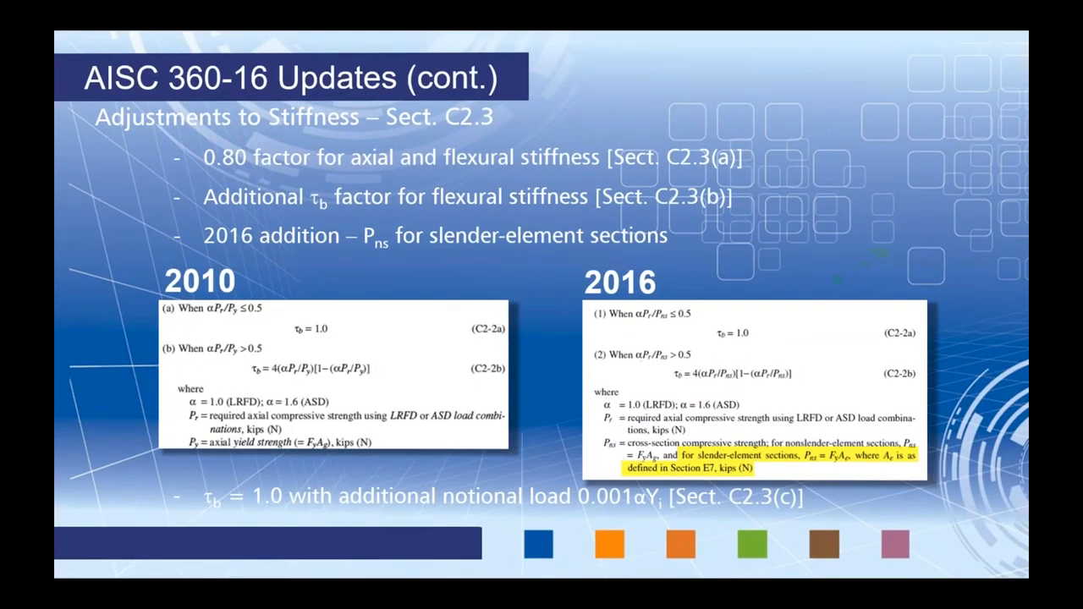
key(Right)
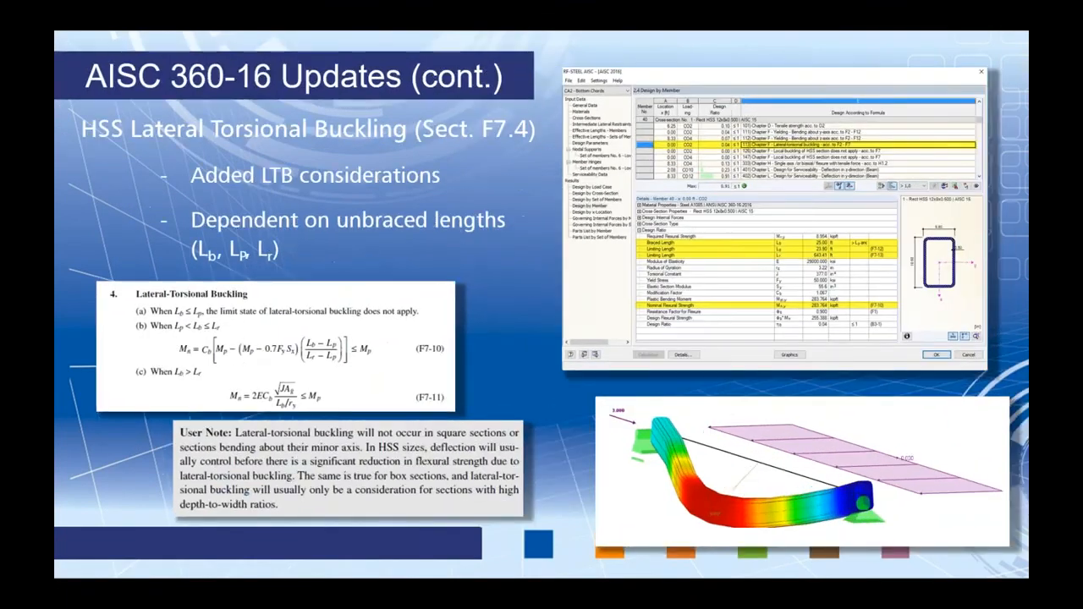